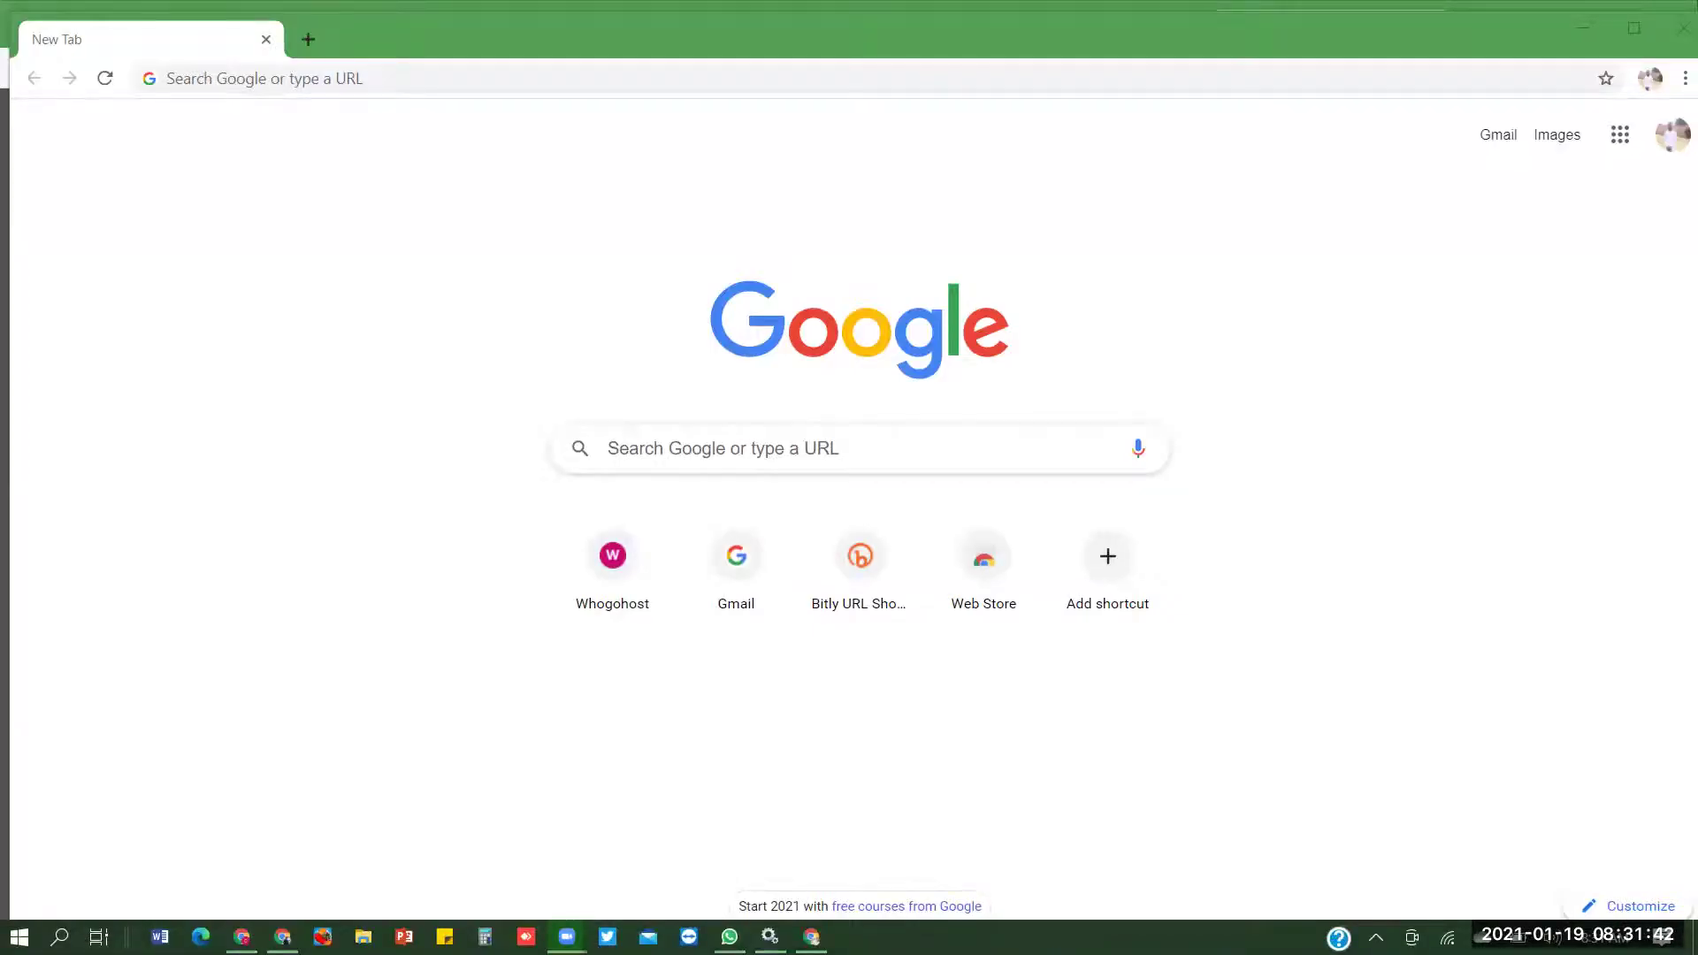
# - Bring the Chrome window with its blank New Tab page to the front
pyautogui.click(812, 937)
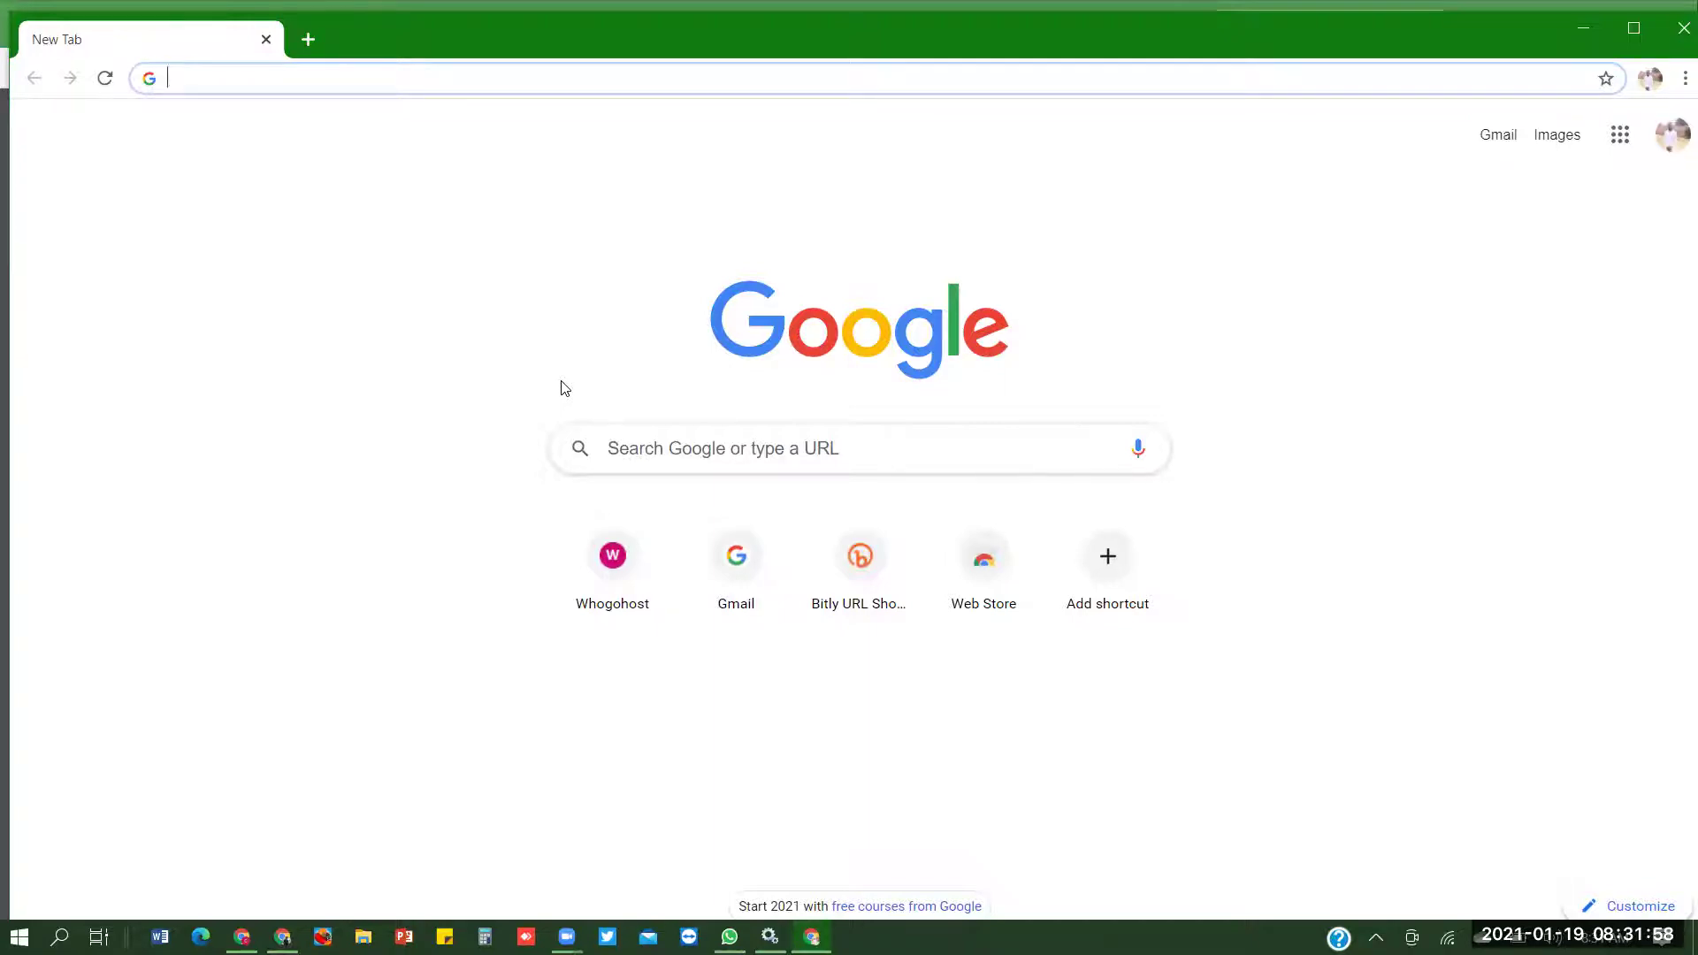
# - Load whogohost.ng from the address bar
pyautogui.write('who')
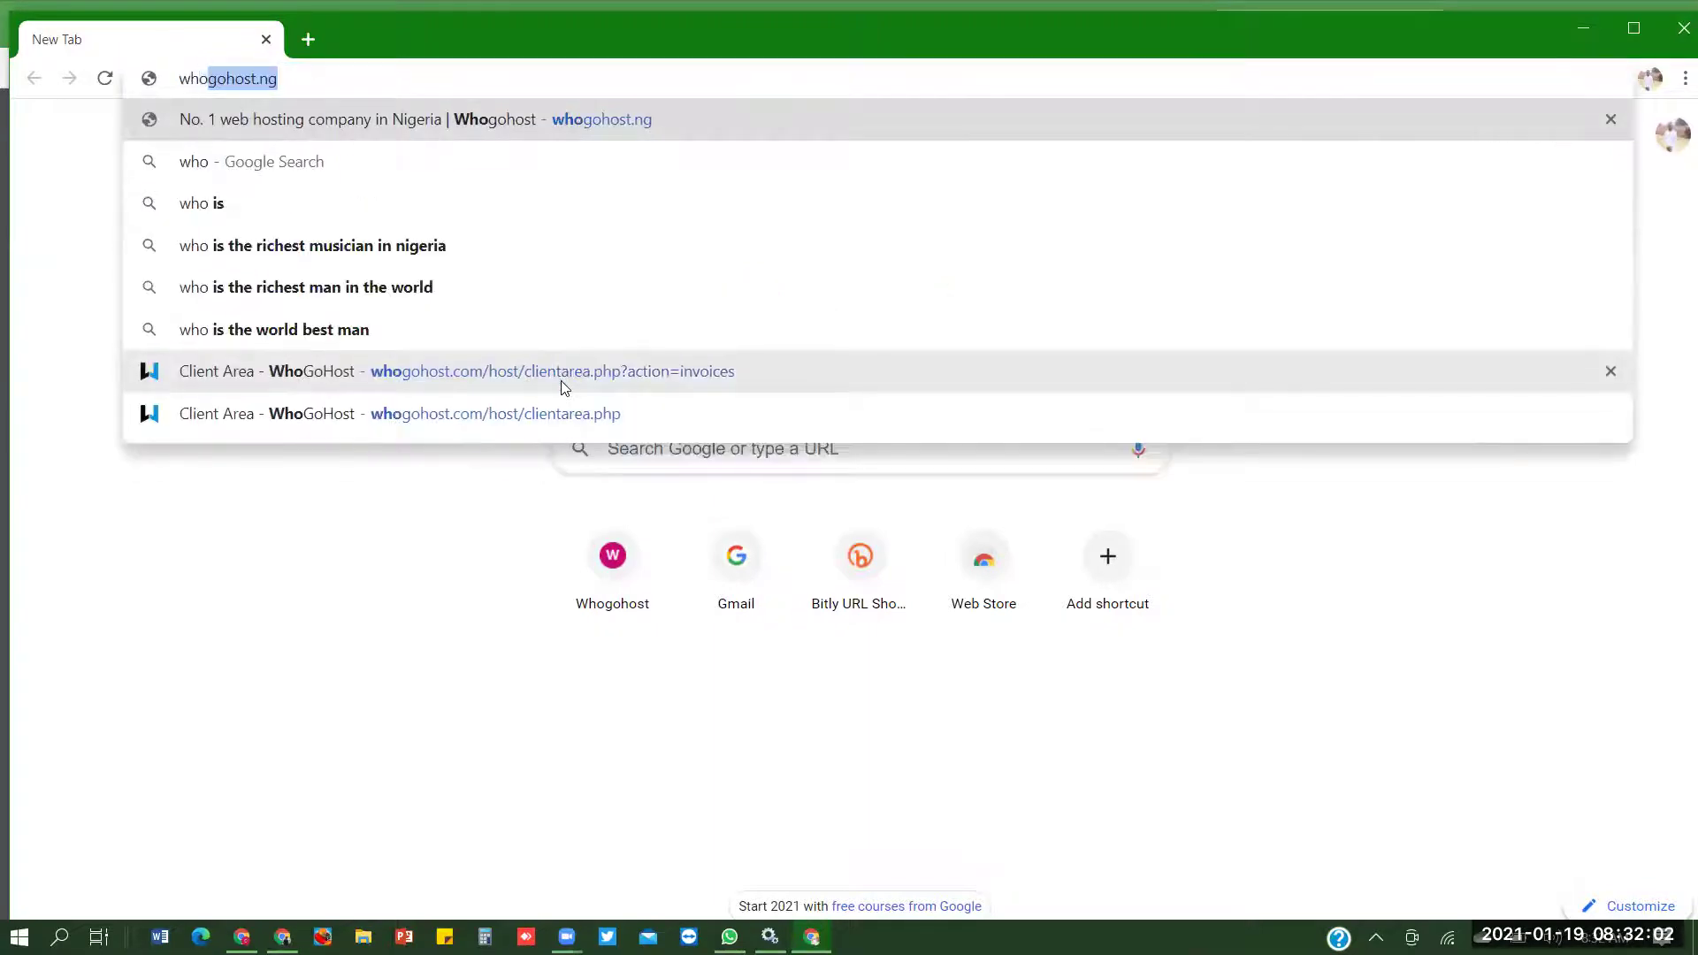
pyautogui.write('gohost')
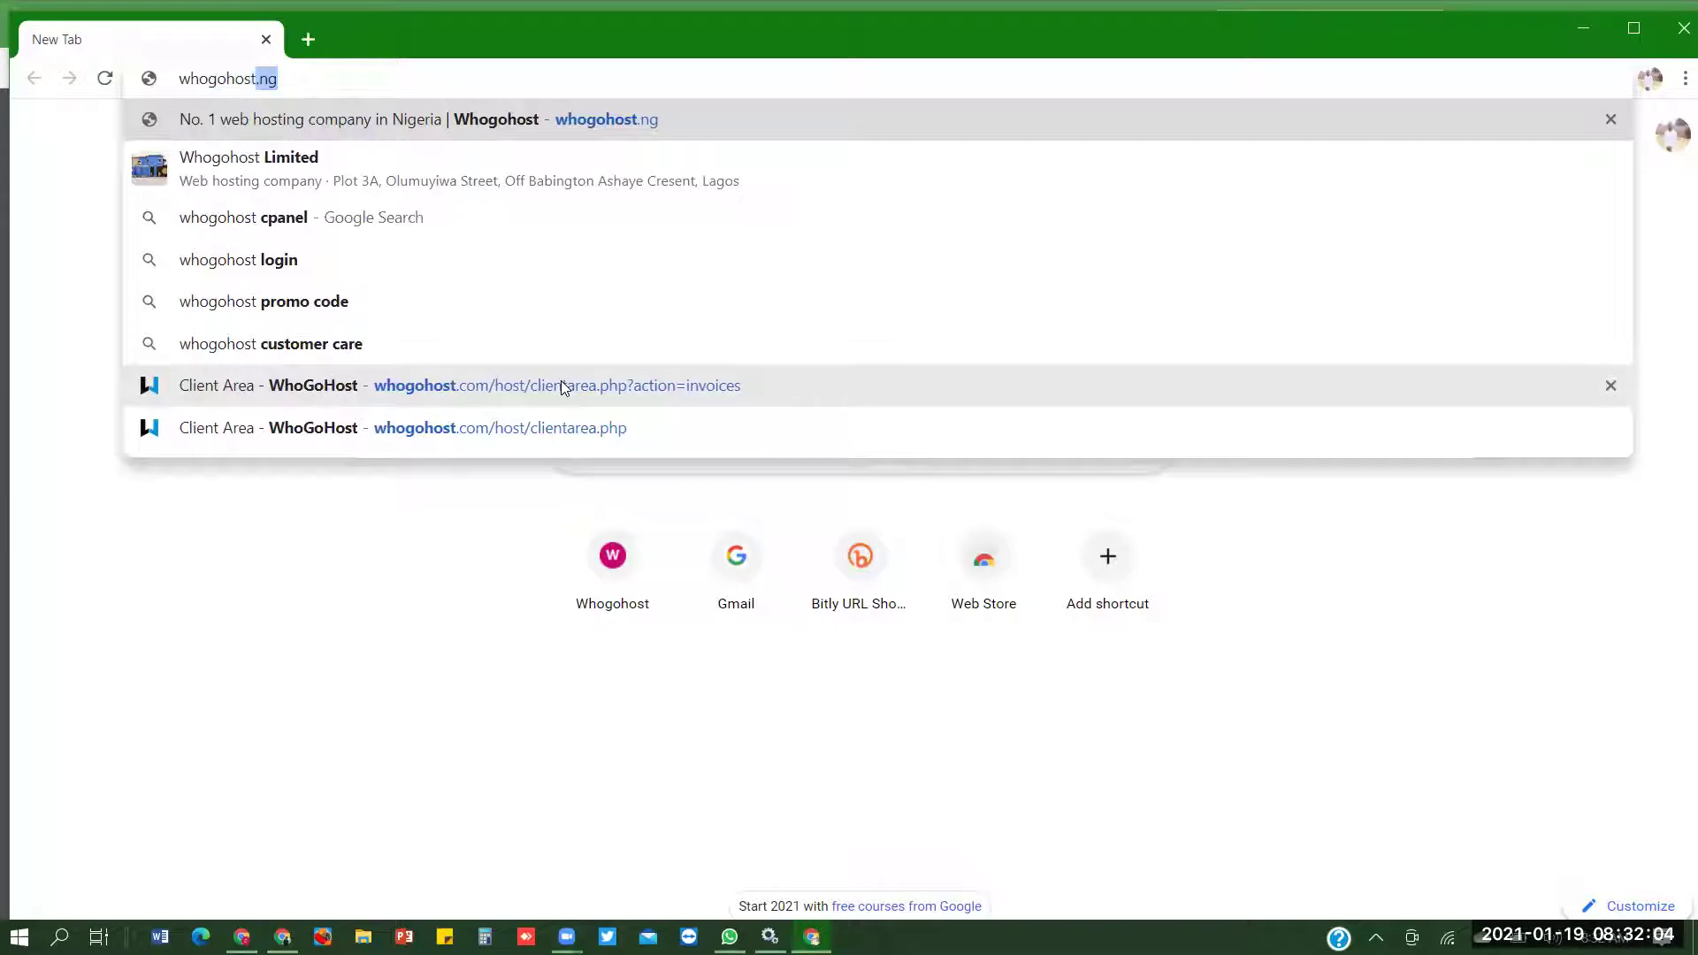
pyautogui.write('.ng')
pyautogui.press('Return')
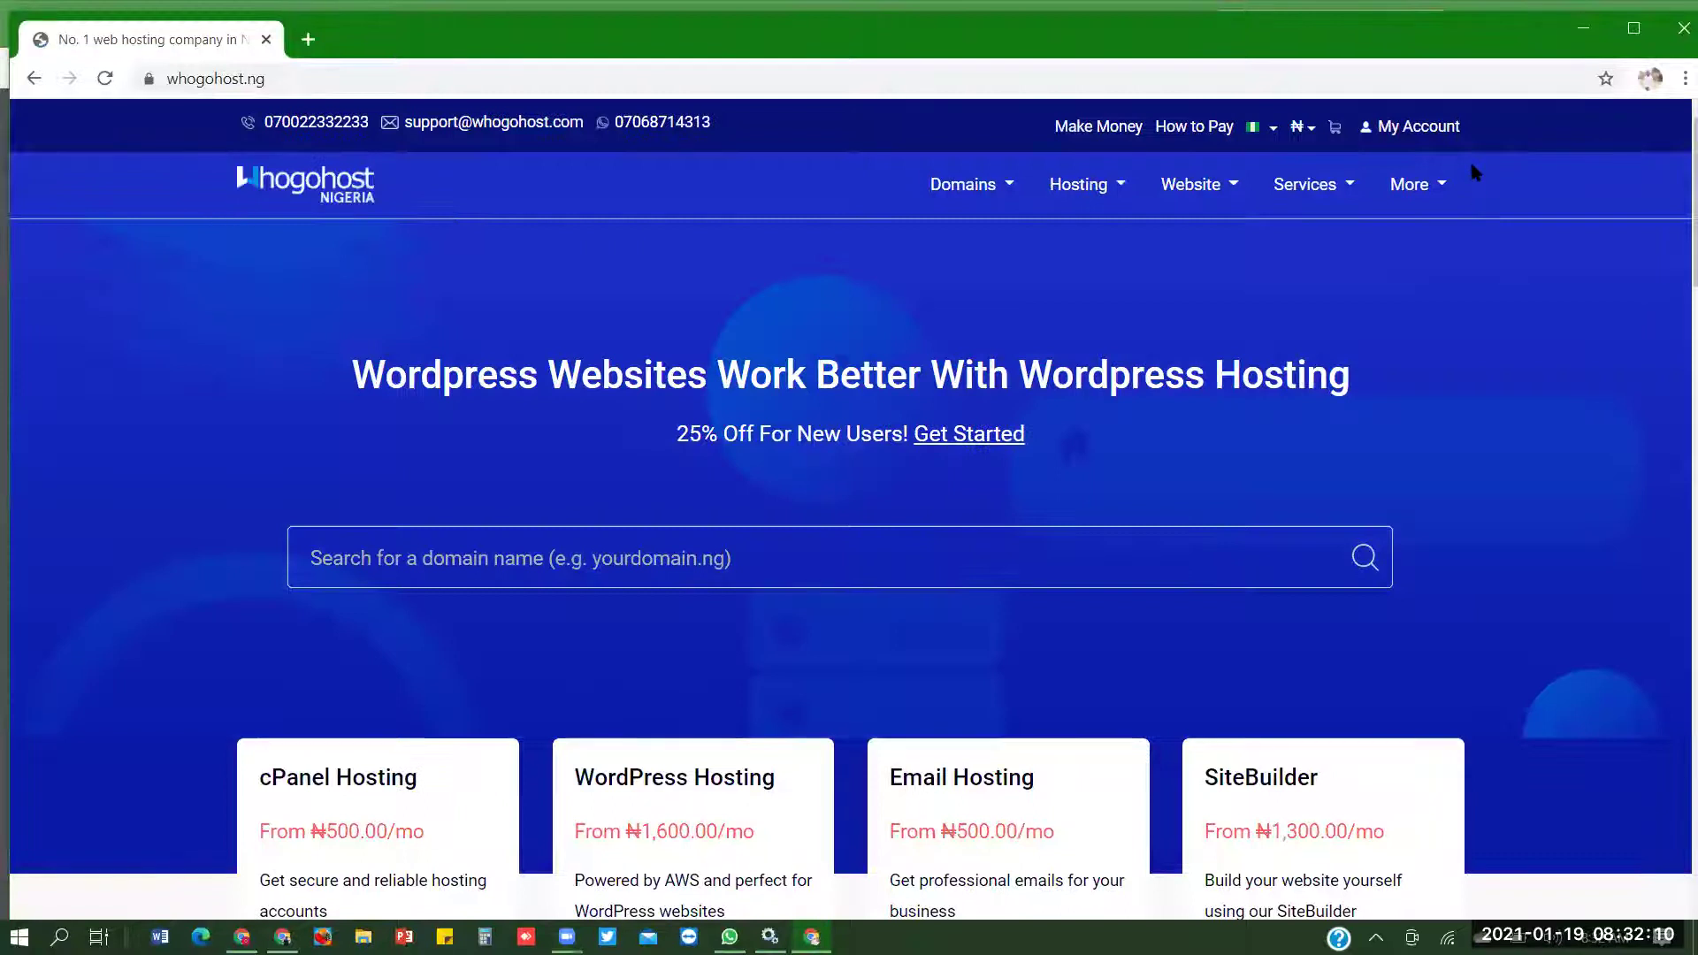
# - Go from My Account to the Create a New Account registration page
pyautogui.click(1386, 129)
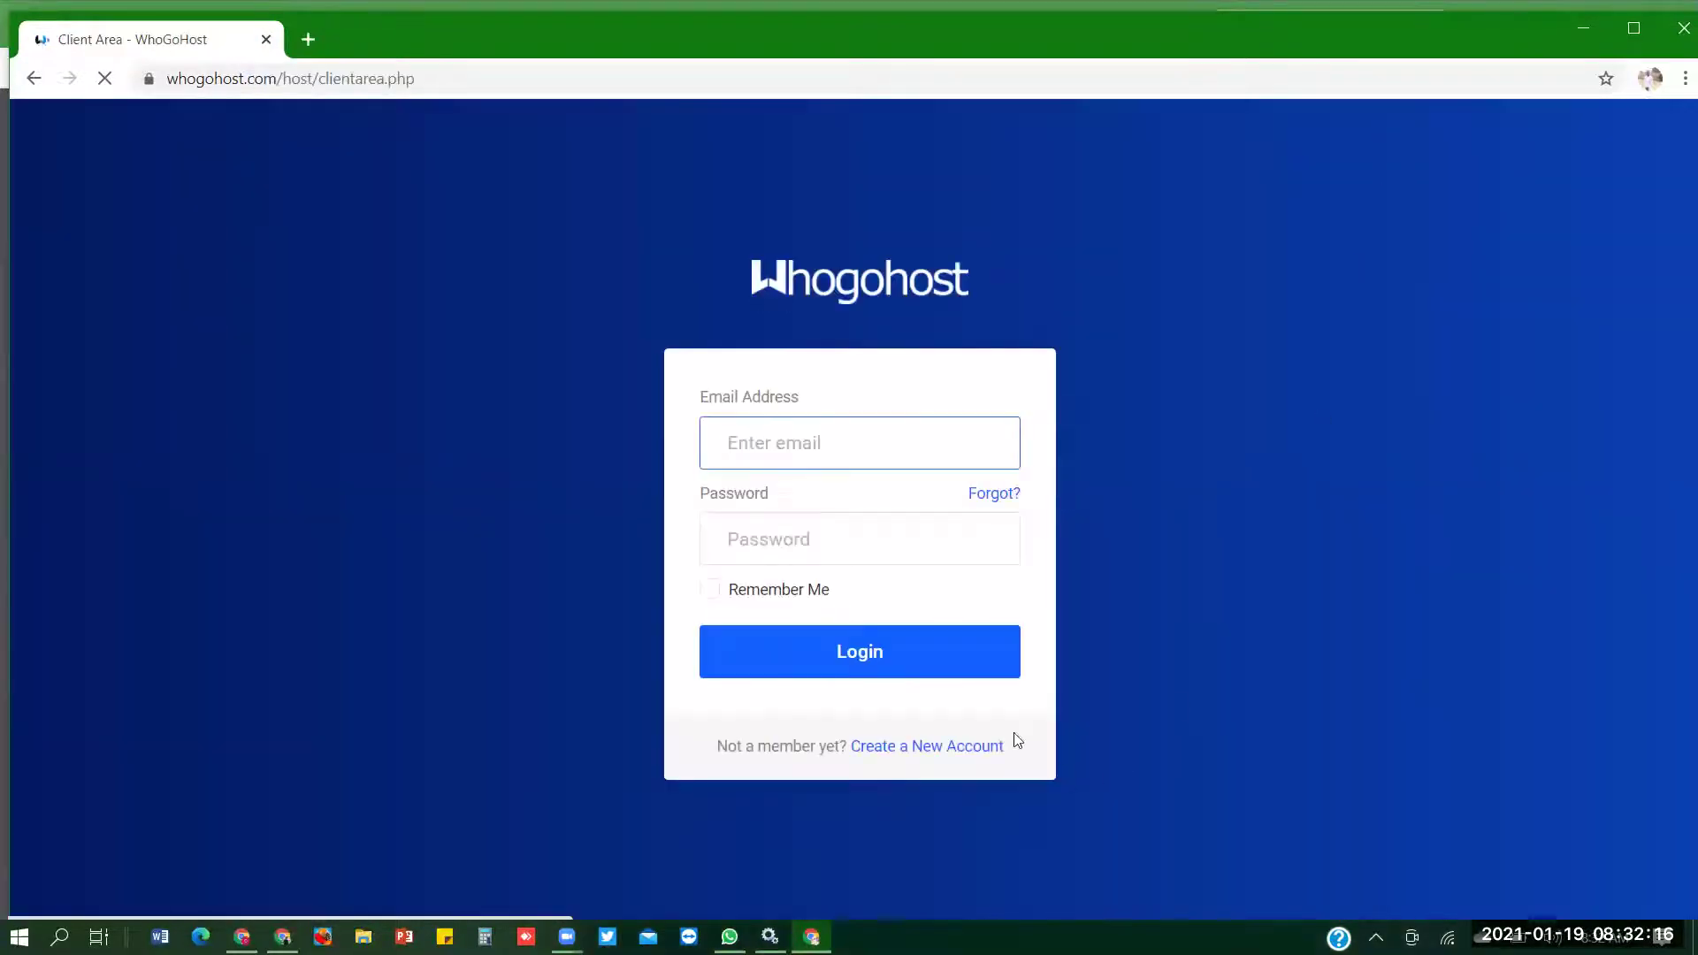
pyautogui.click(908, 747)
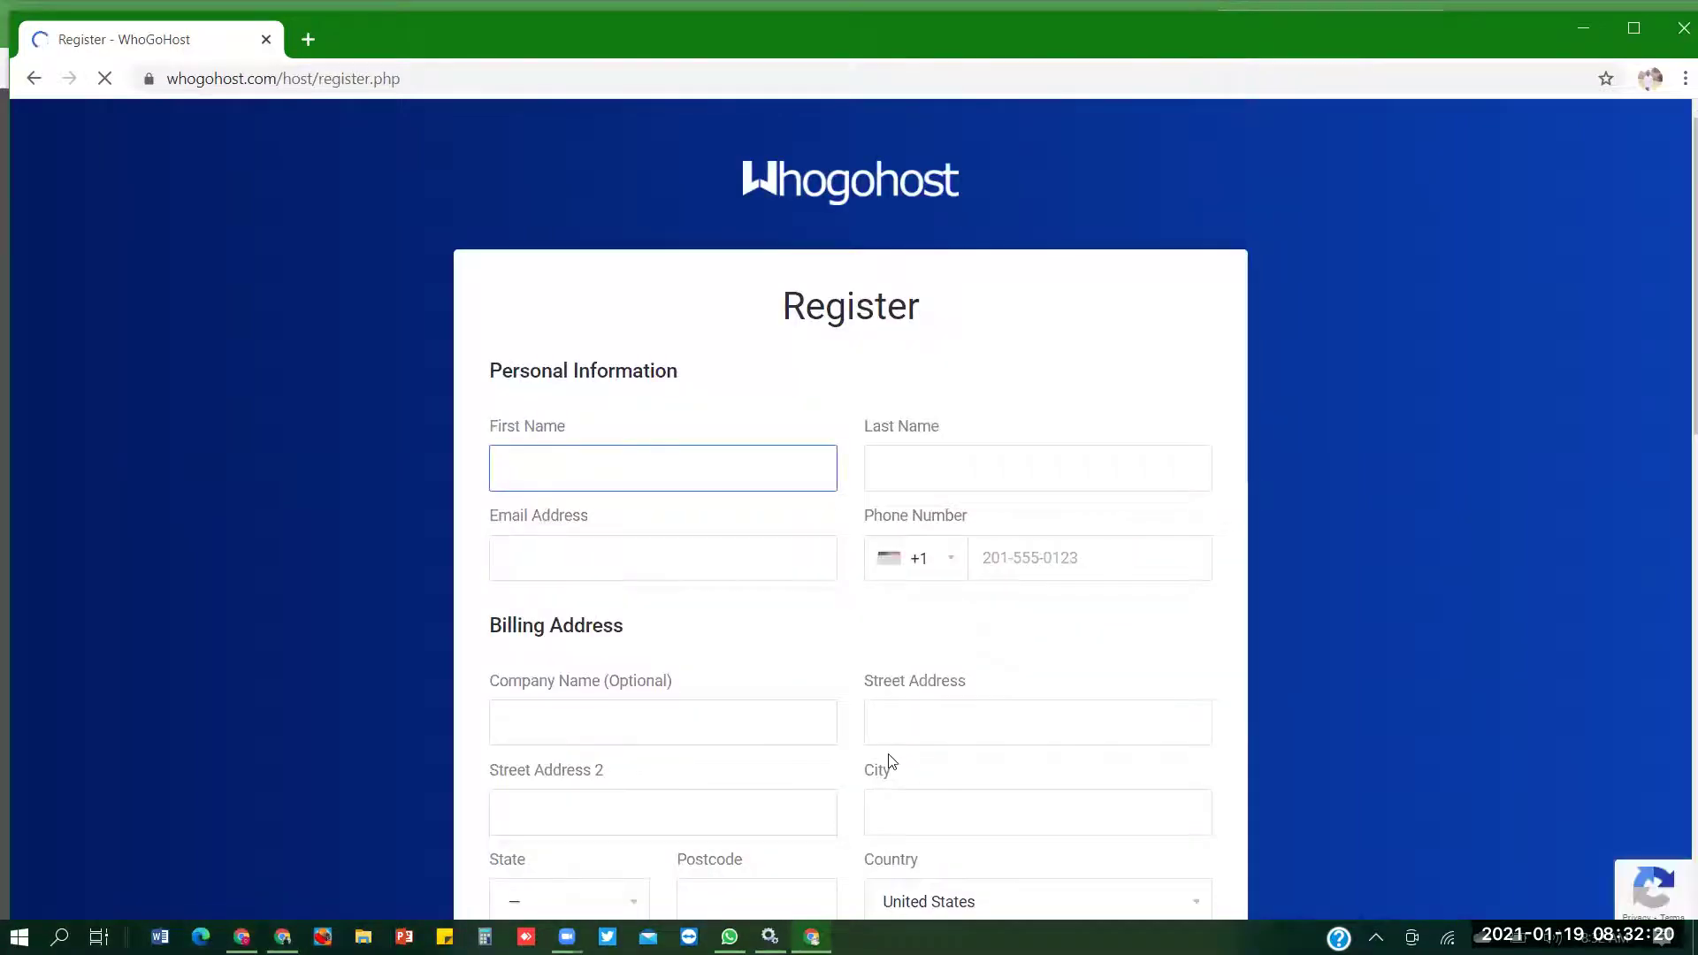
# - Enter the customer's first name, last name and e-mail address
pyautogui.click(749, 467)
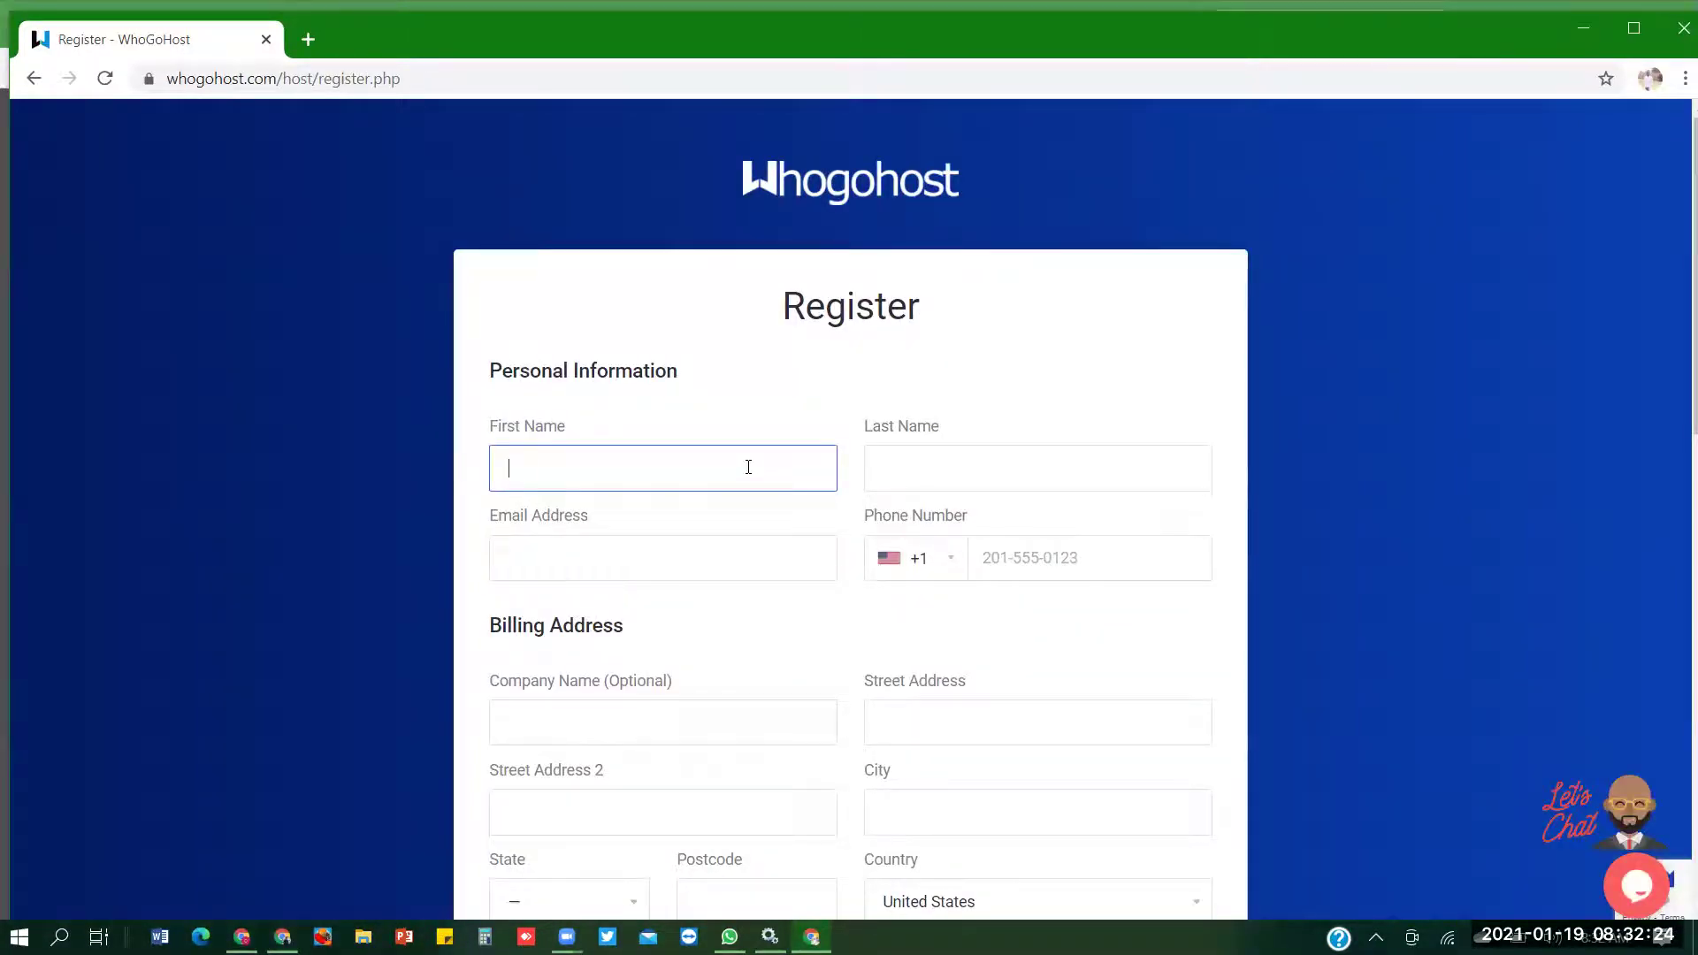
pyautogui.press('Tab')
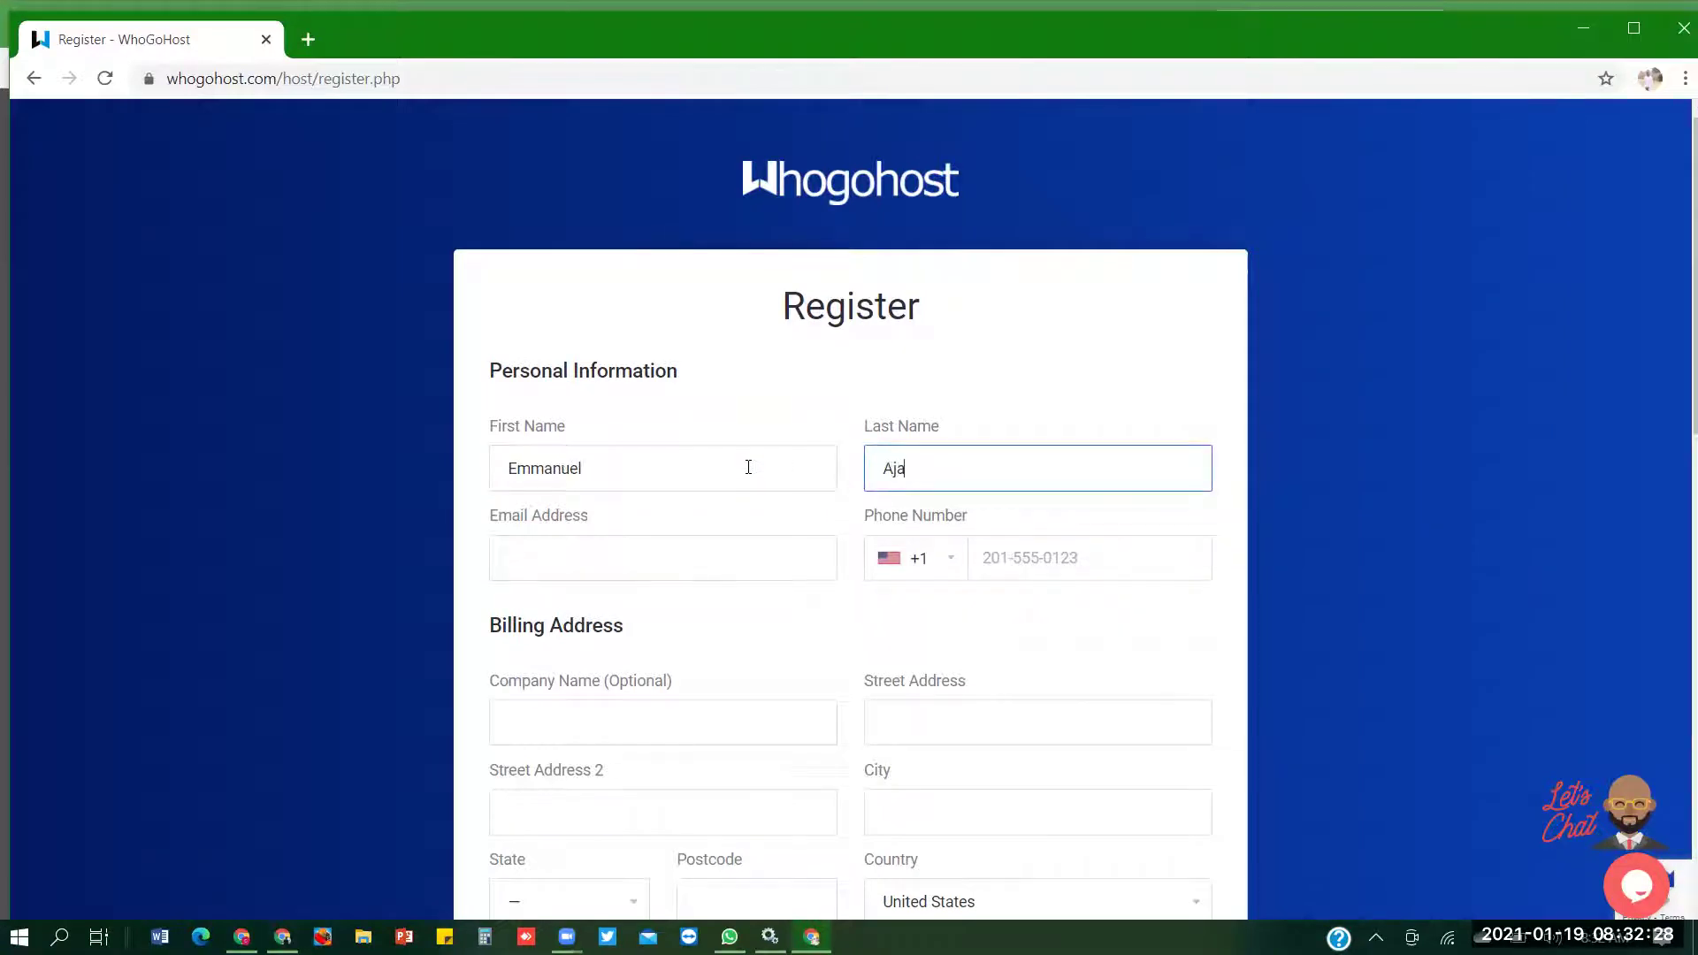
pyautogui.click(614, 551)
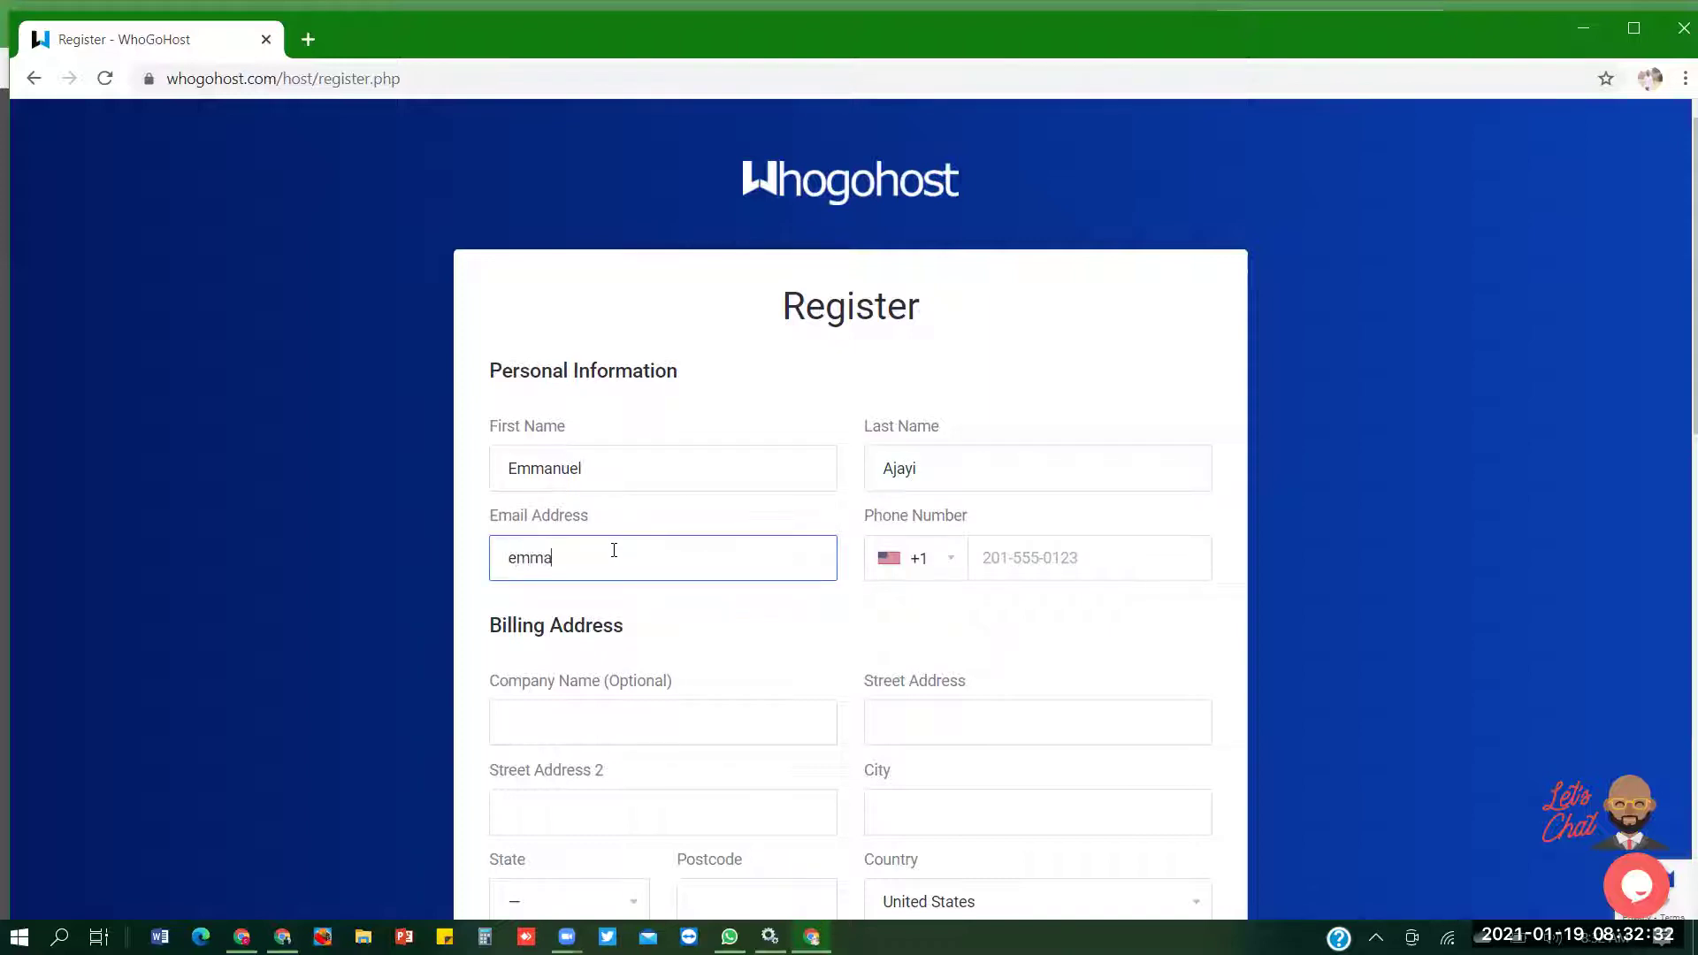
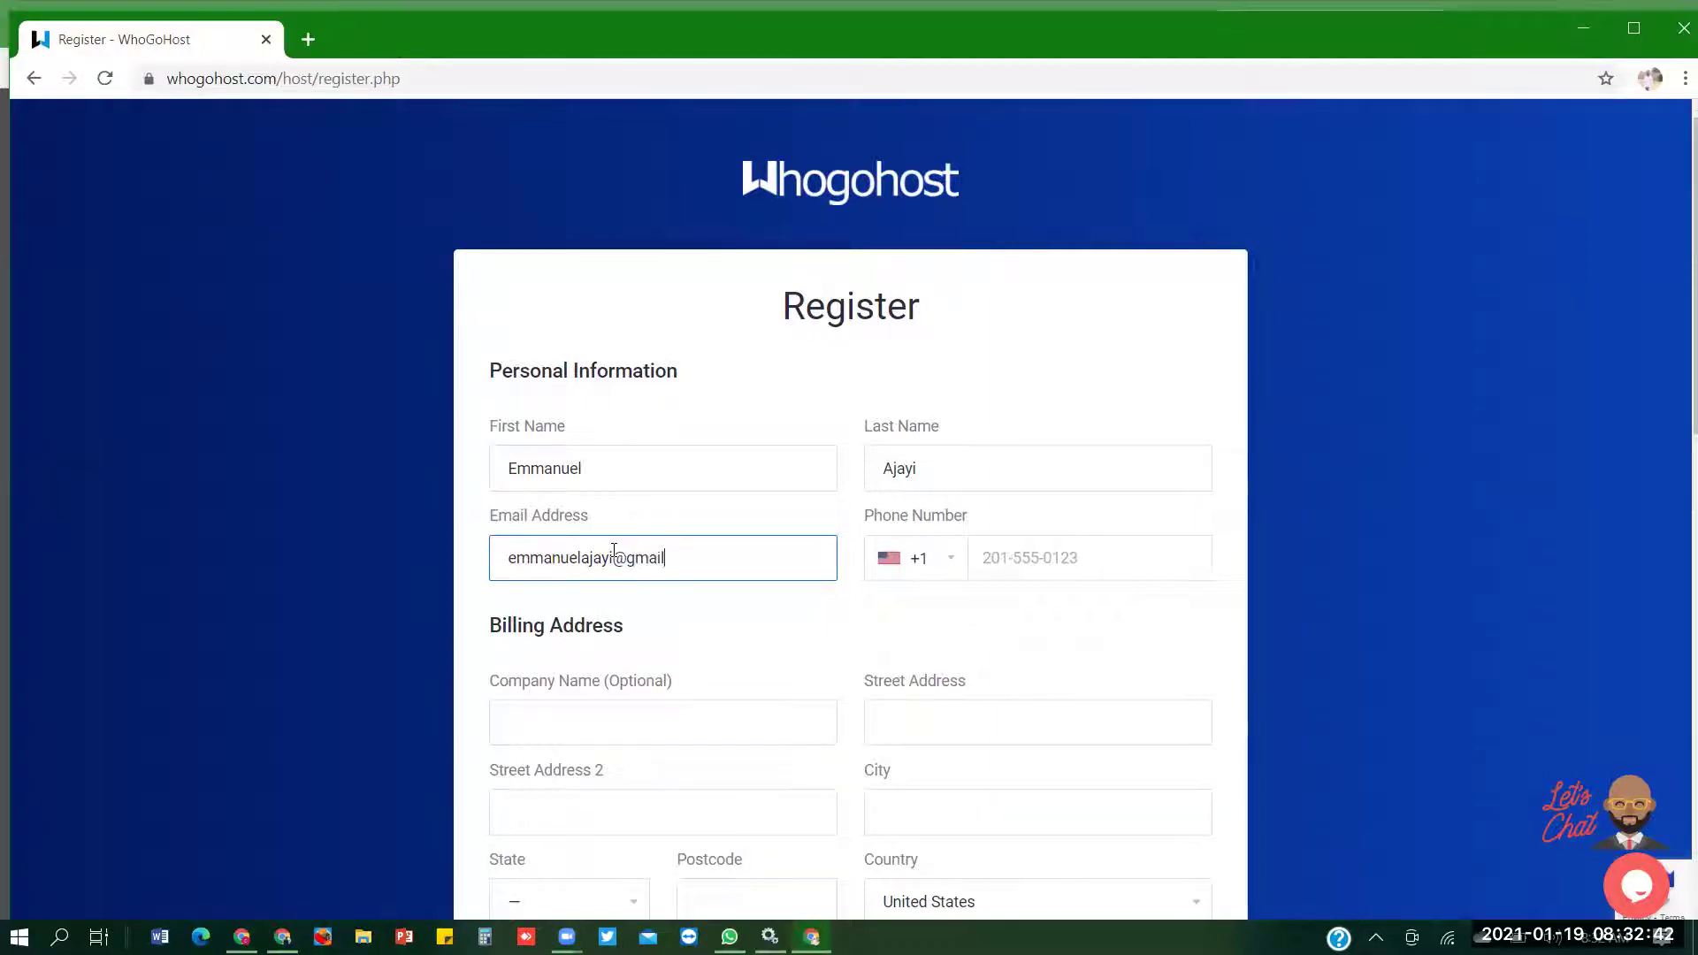
# - Set the phone country code to Nigeria +234 and enter the customer's phone number
pyautogui.click(941, 571)
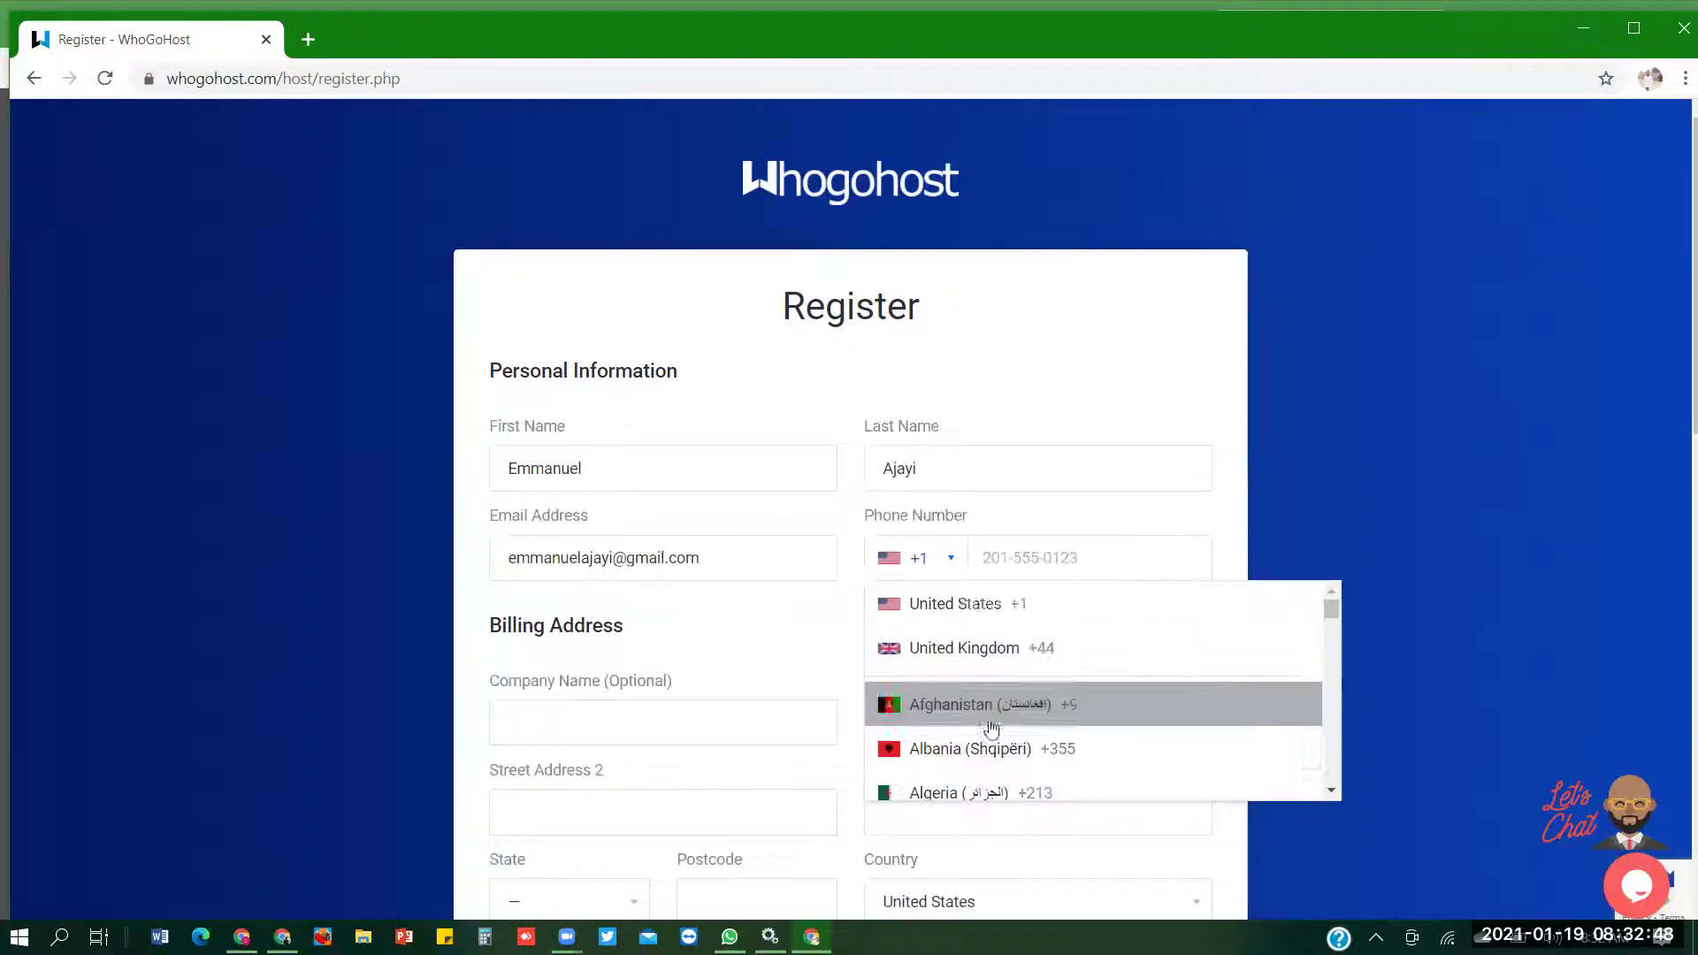
pyautogui.moveTo(1330, 610); pyautogui.dragTo(1355, 725)
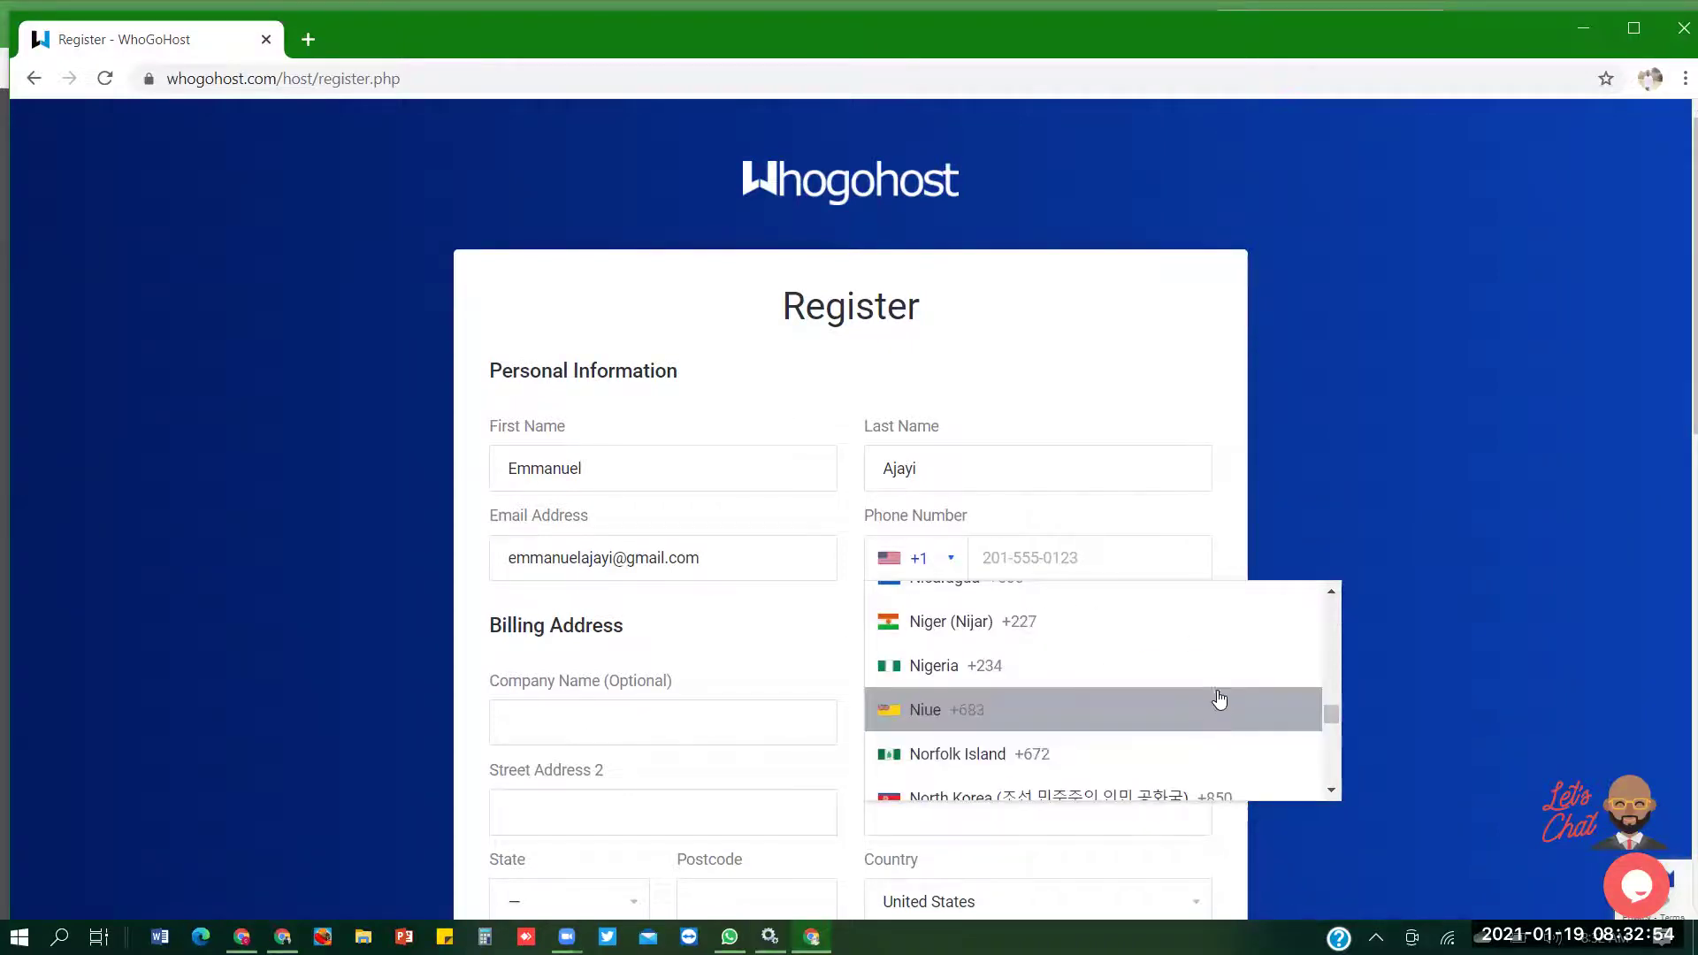
pyautogui.click(1208, 668)
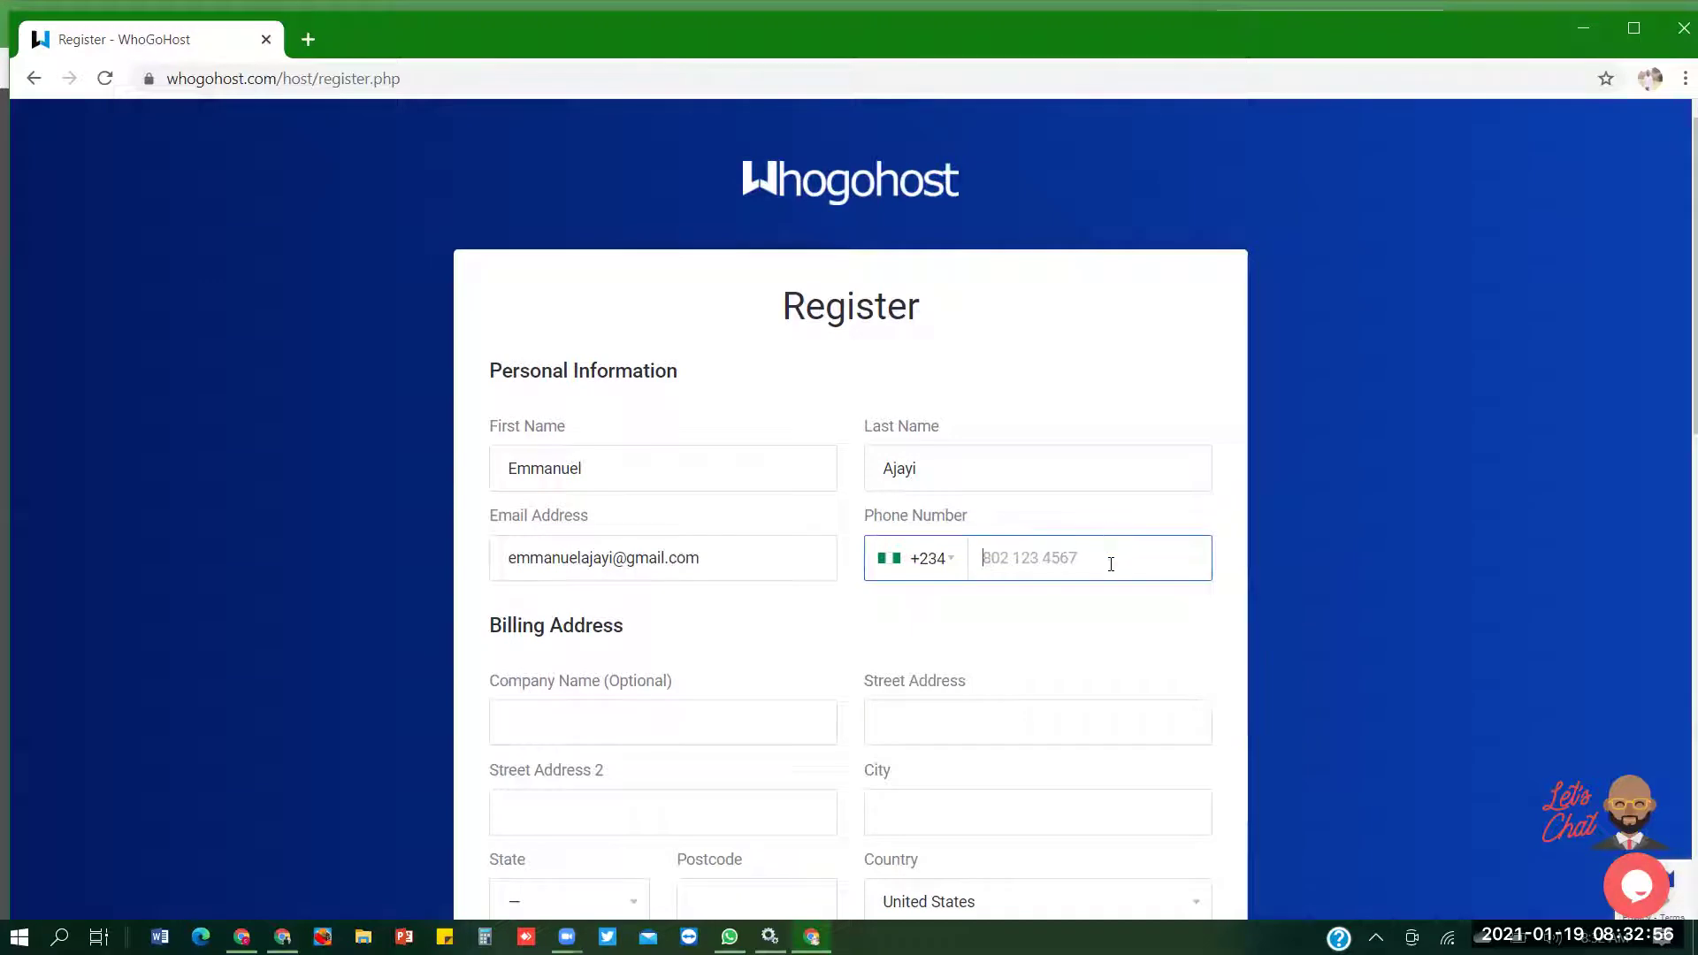
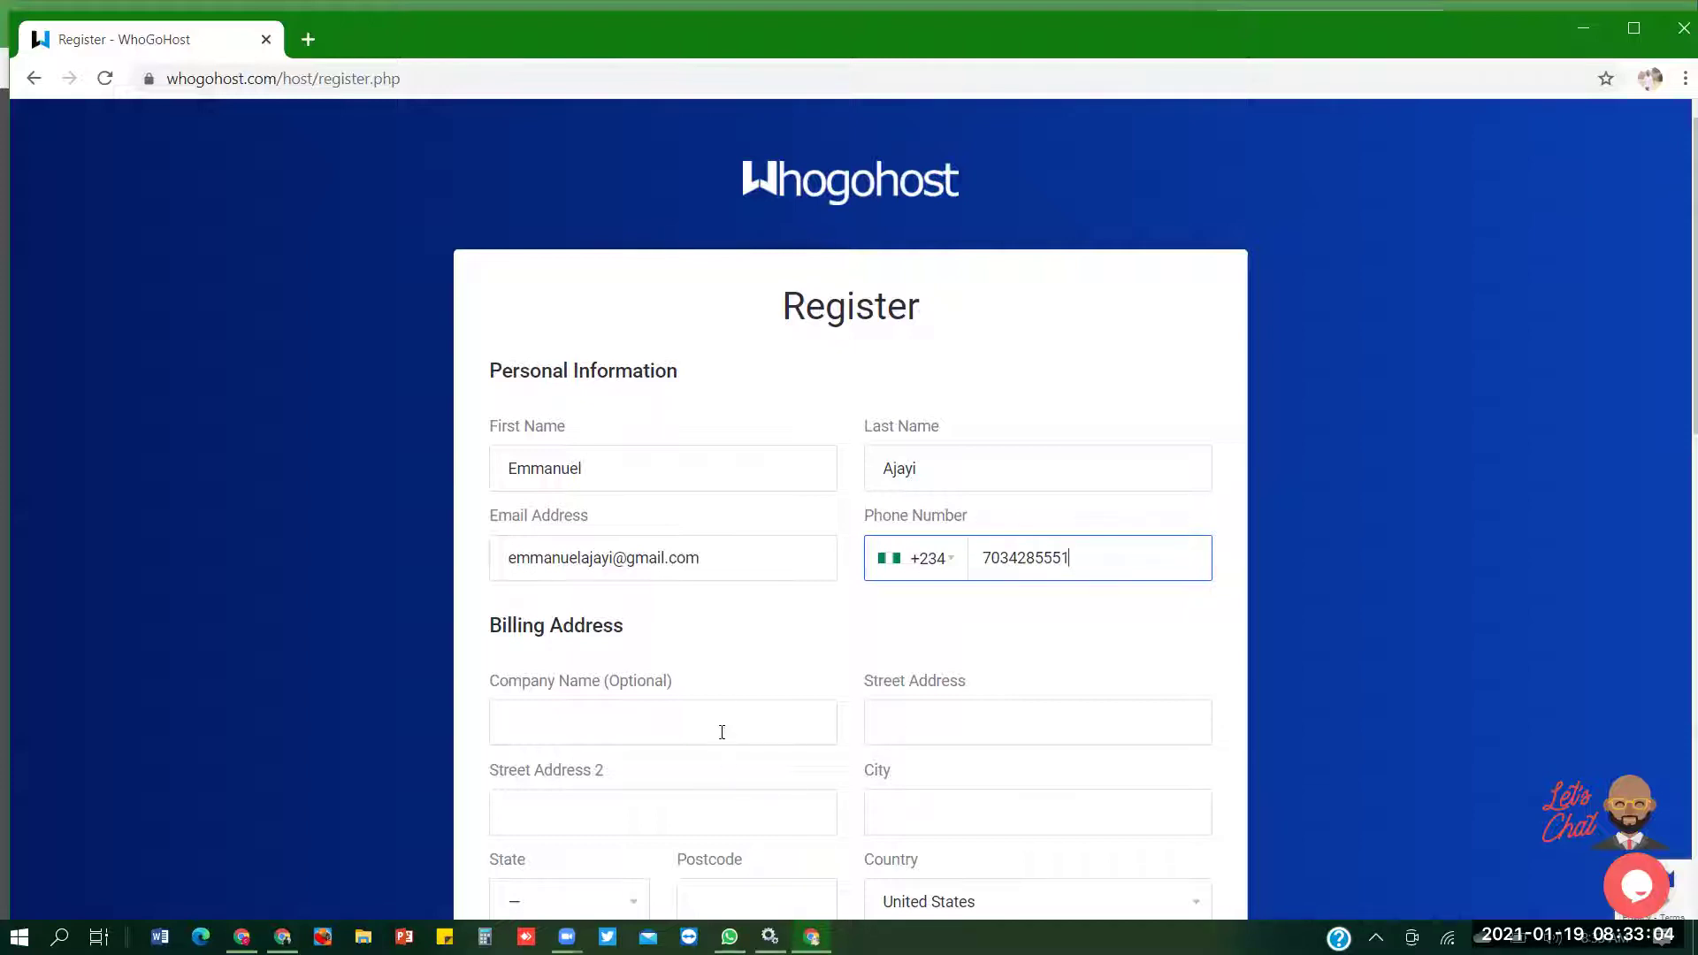
# - Fill Street Address, Street Address 2 and City with Lagos
pyautogui.scroll(-15, 571, 699)
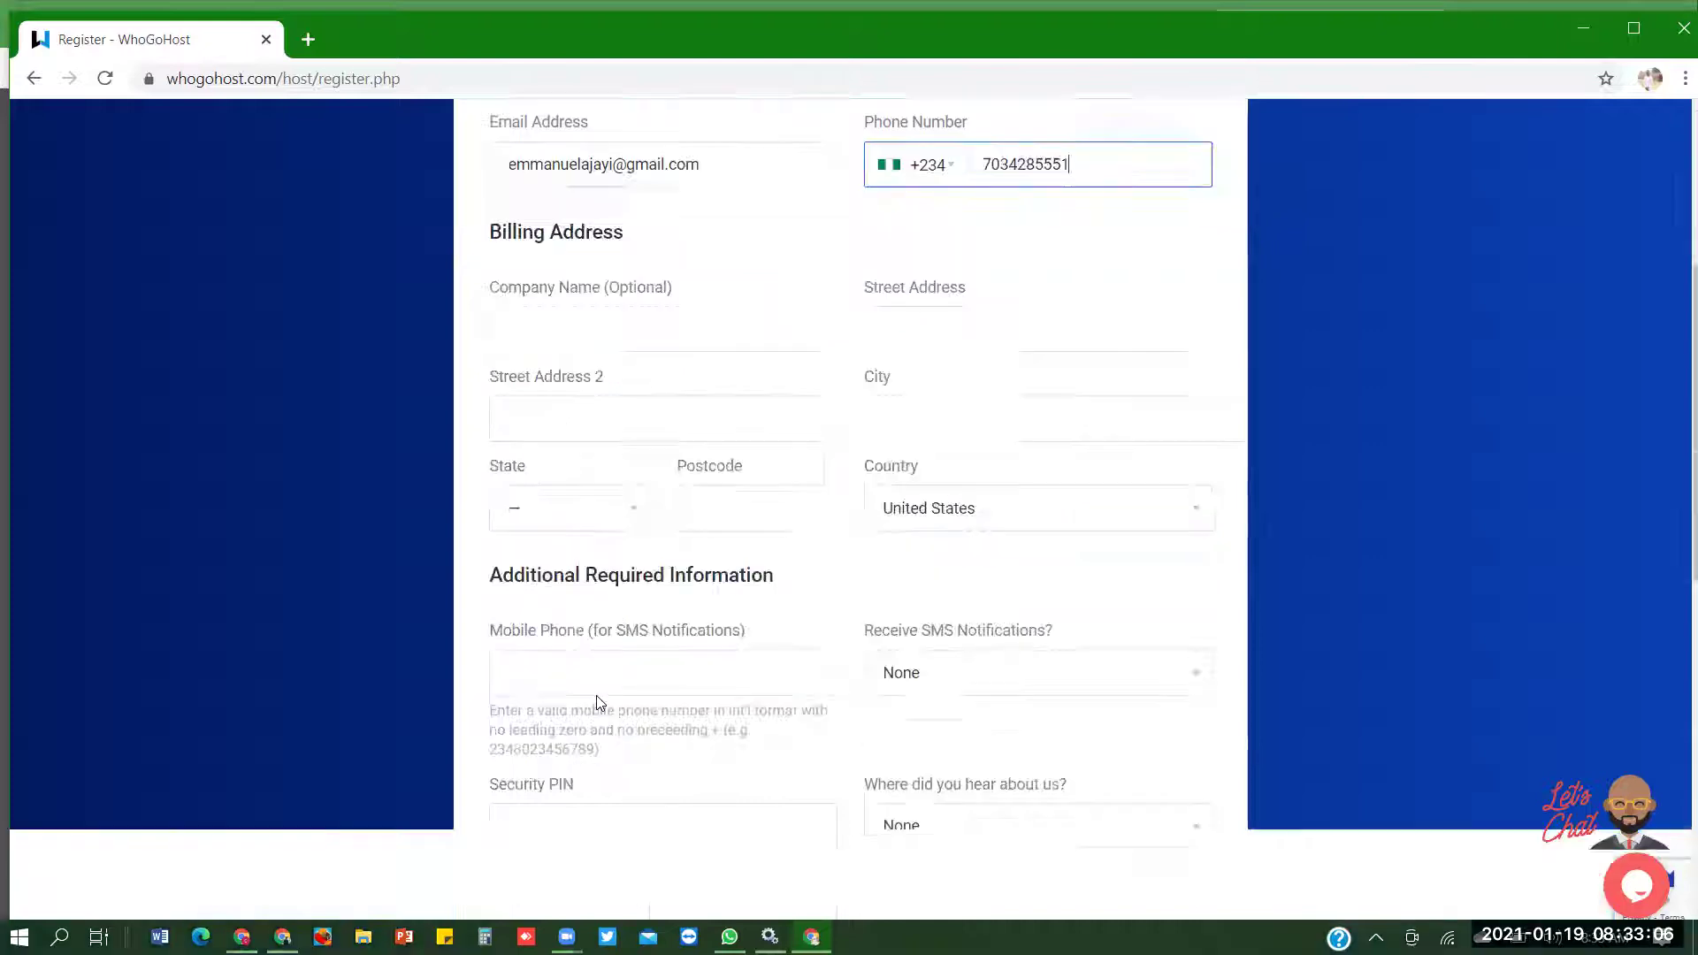
pyautogui.scroll(12, 1669, 655)
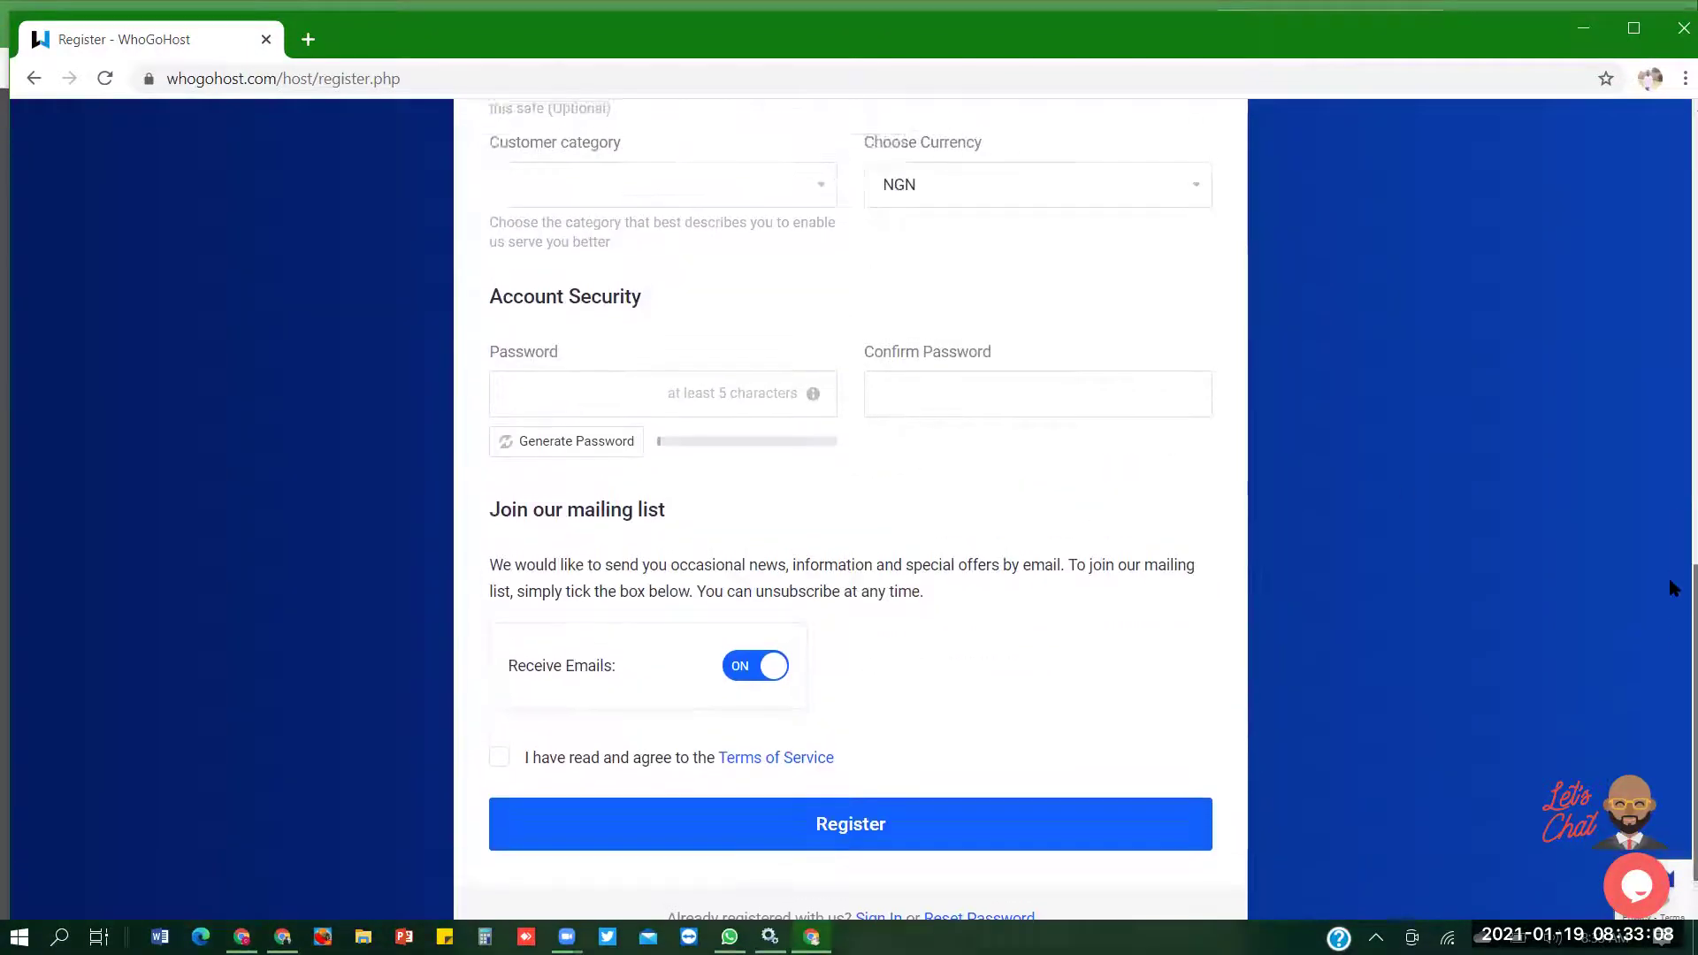
pyautogui.scroll(3, 1668, 248)
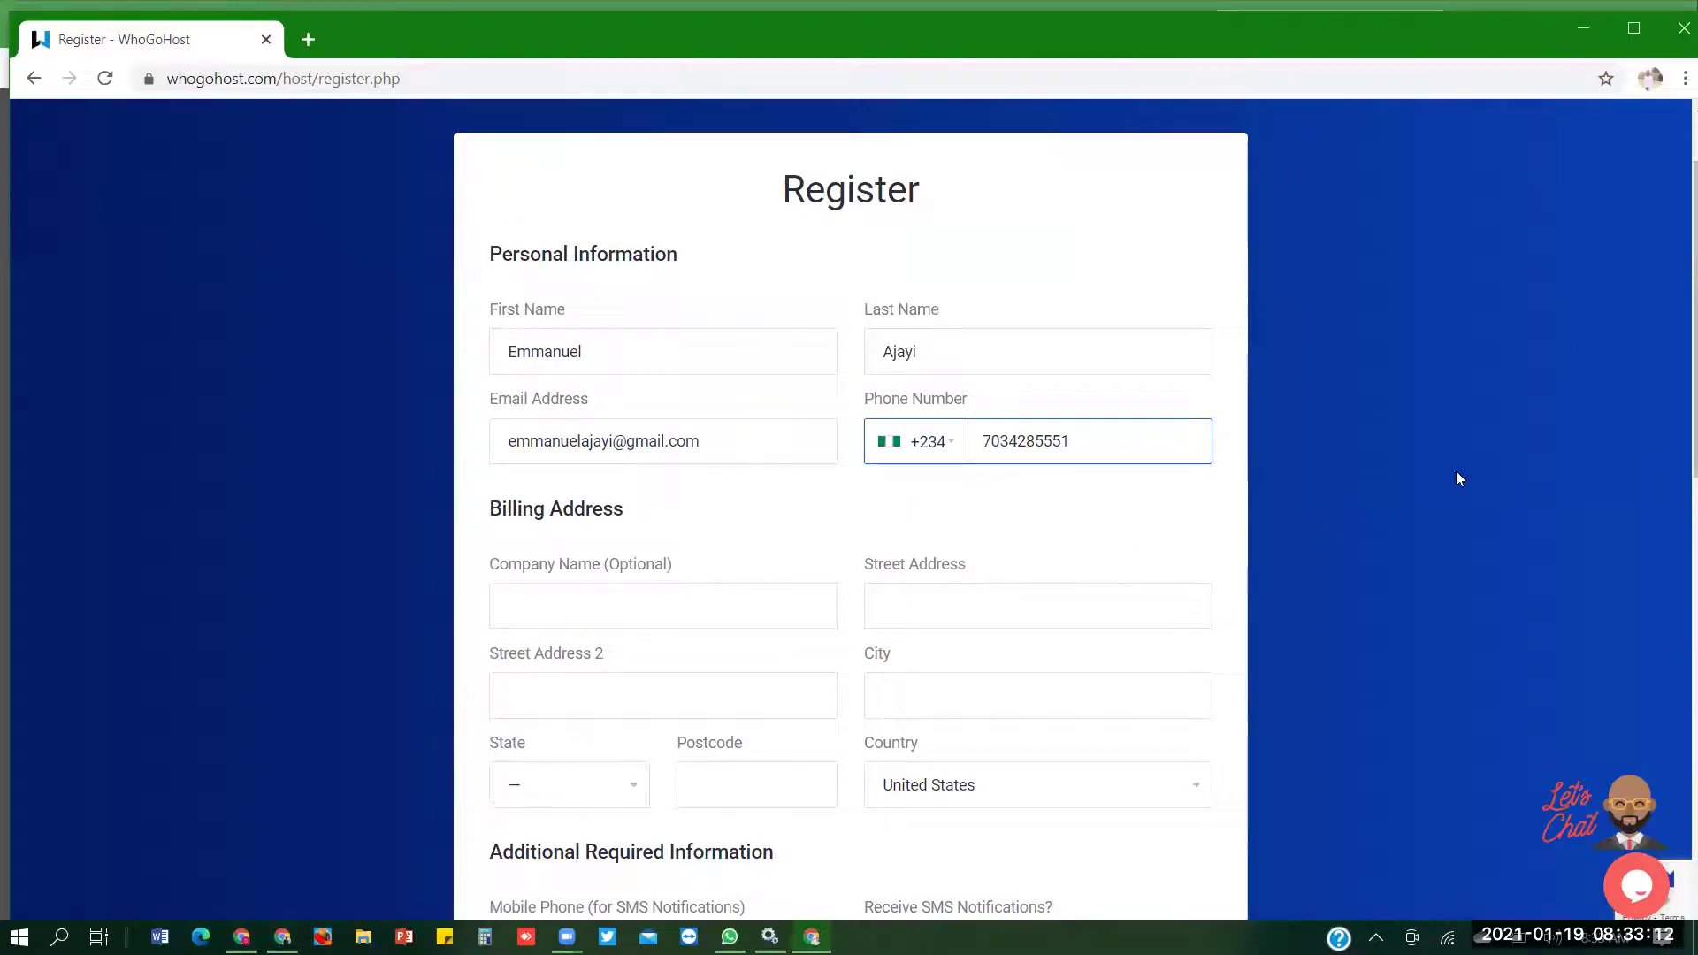
pyautogui.scroll(-3, 1668, 443)
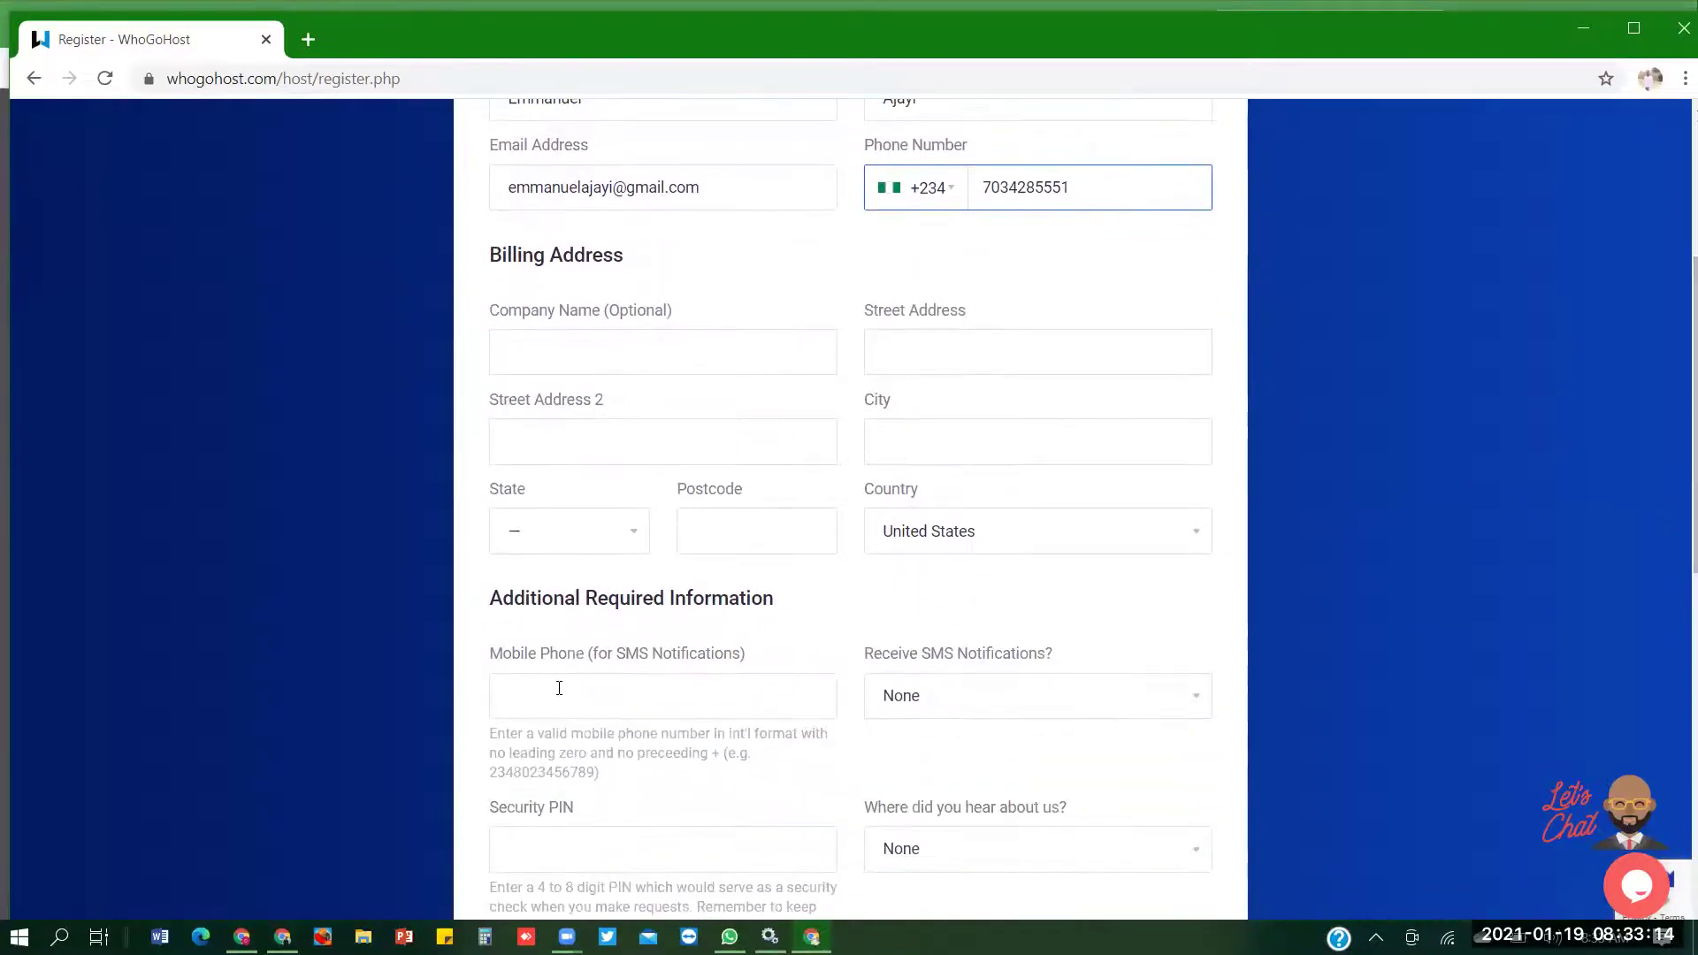
pyautogui.click(971, 358)
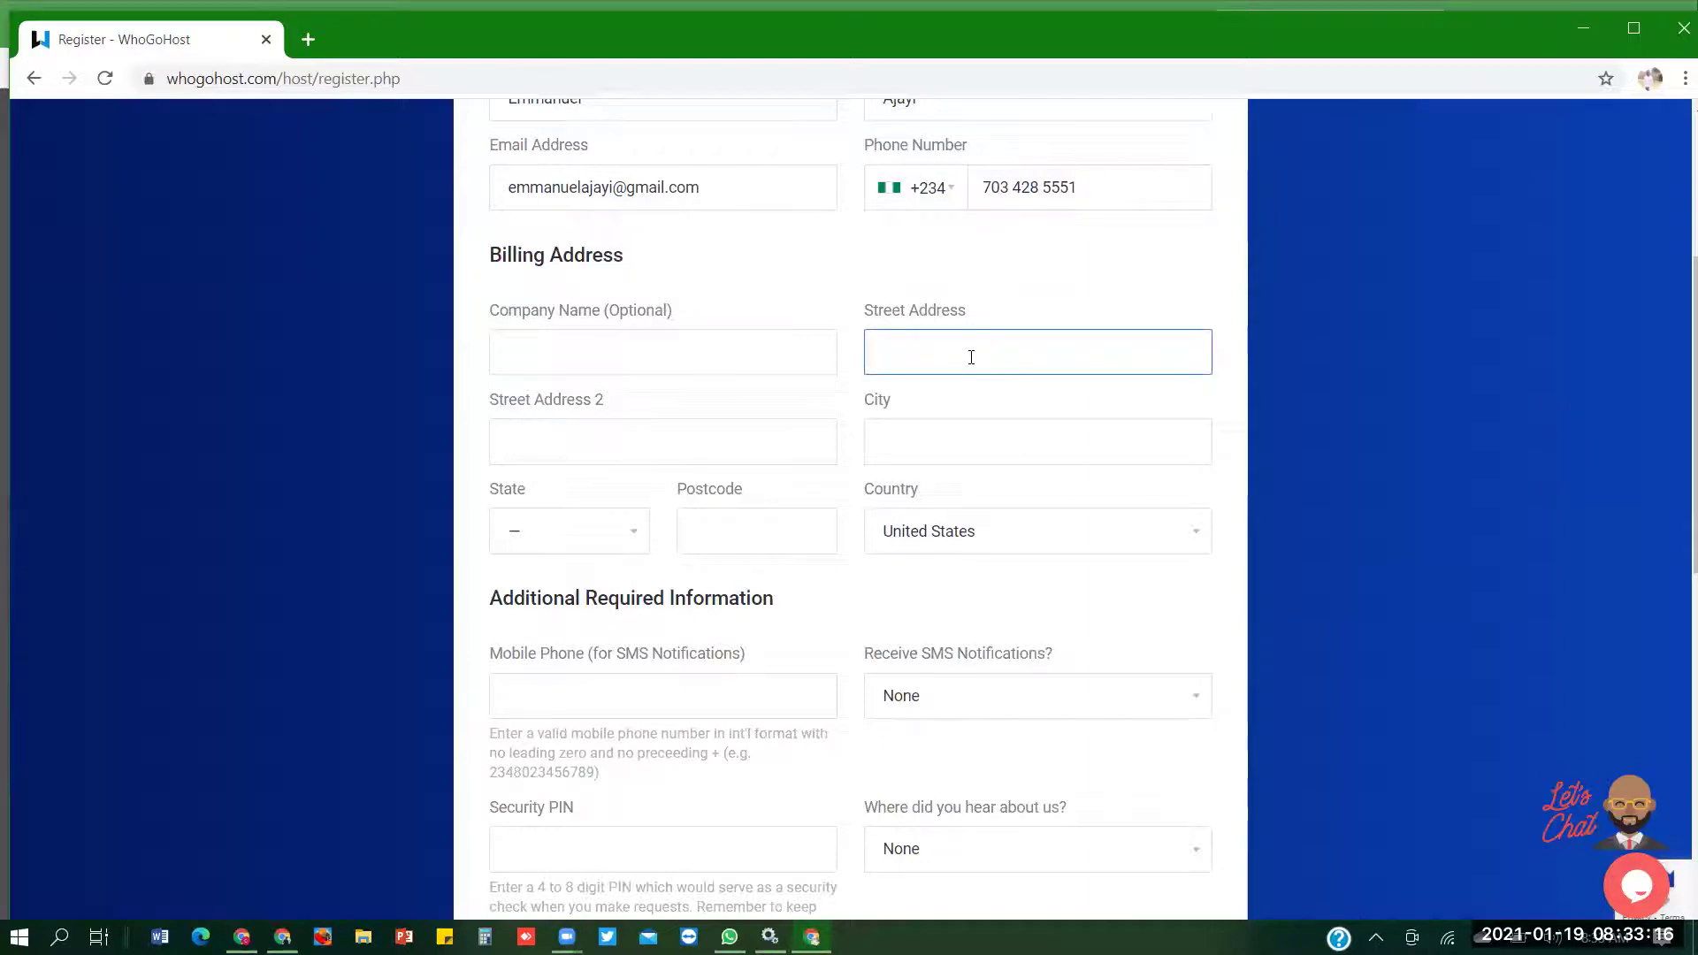
pyautogui.write('Lagos')
pyautogui.hotkey('ctrl', 'a')
pyautogui.hotkey('ctrl', 'c')
pyautogui.press('Tab')
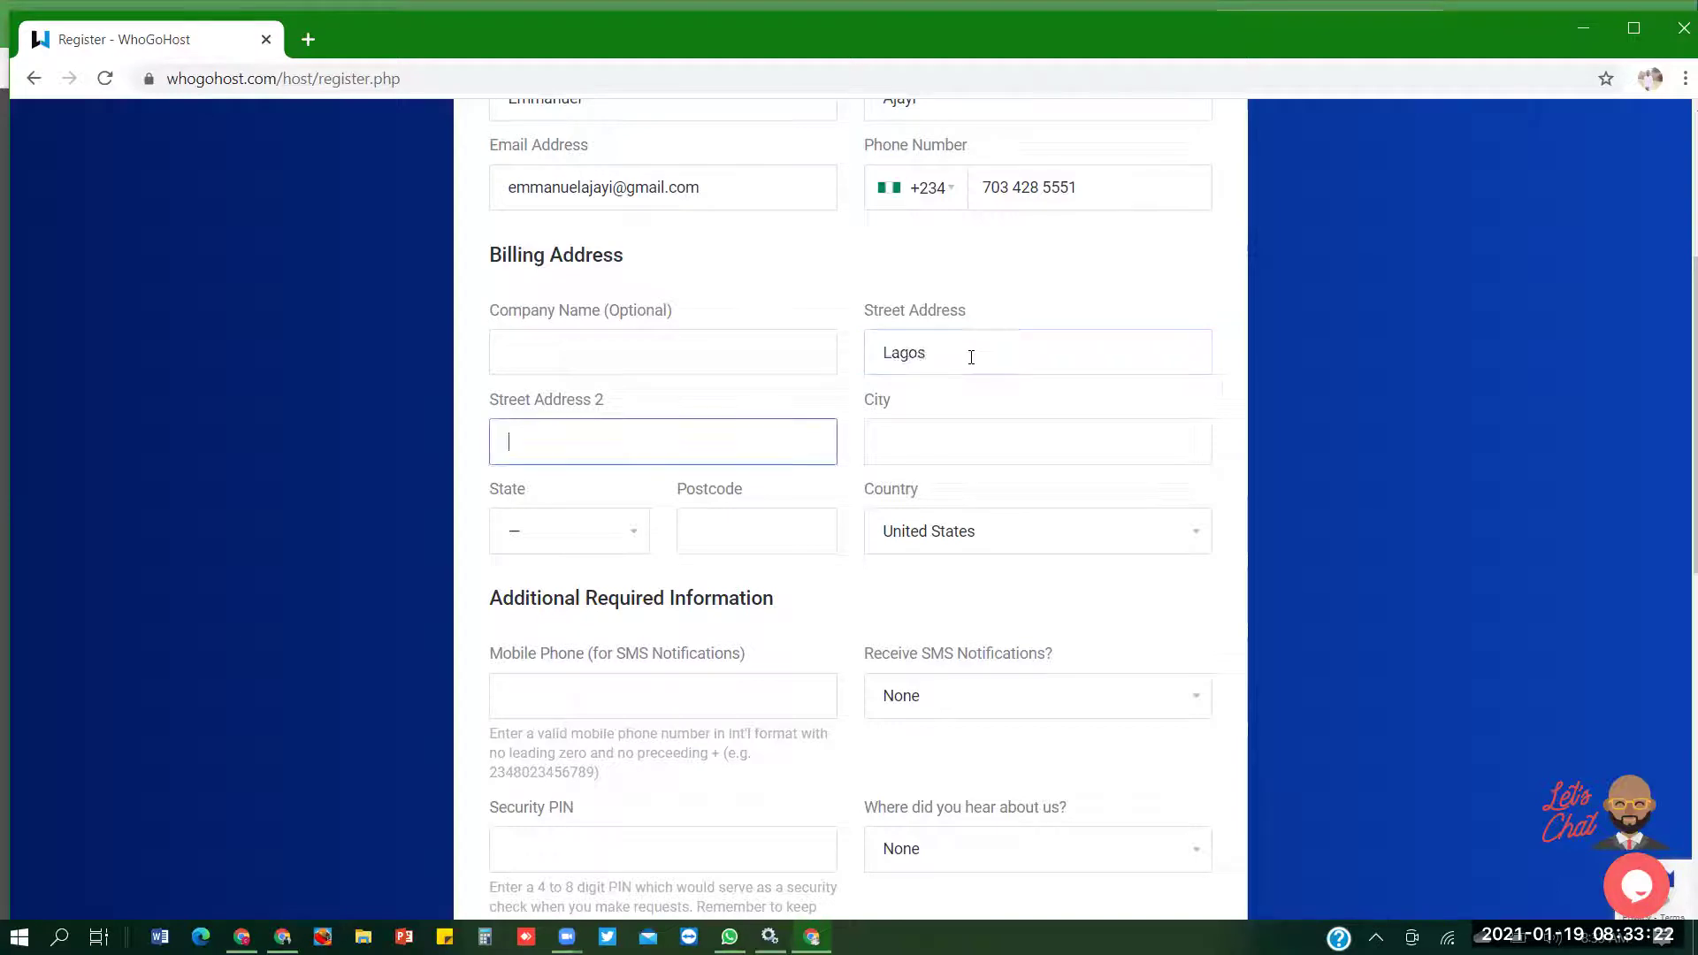
pyautogui.hotkey('ctrl', 'v')
pyautogui.press('Tab')
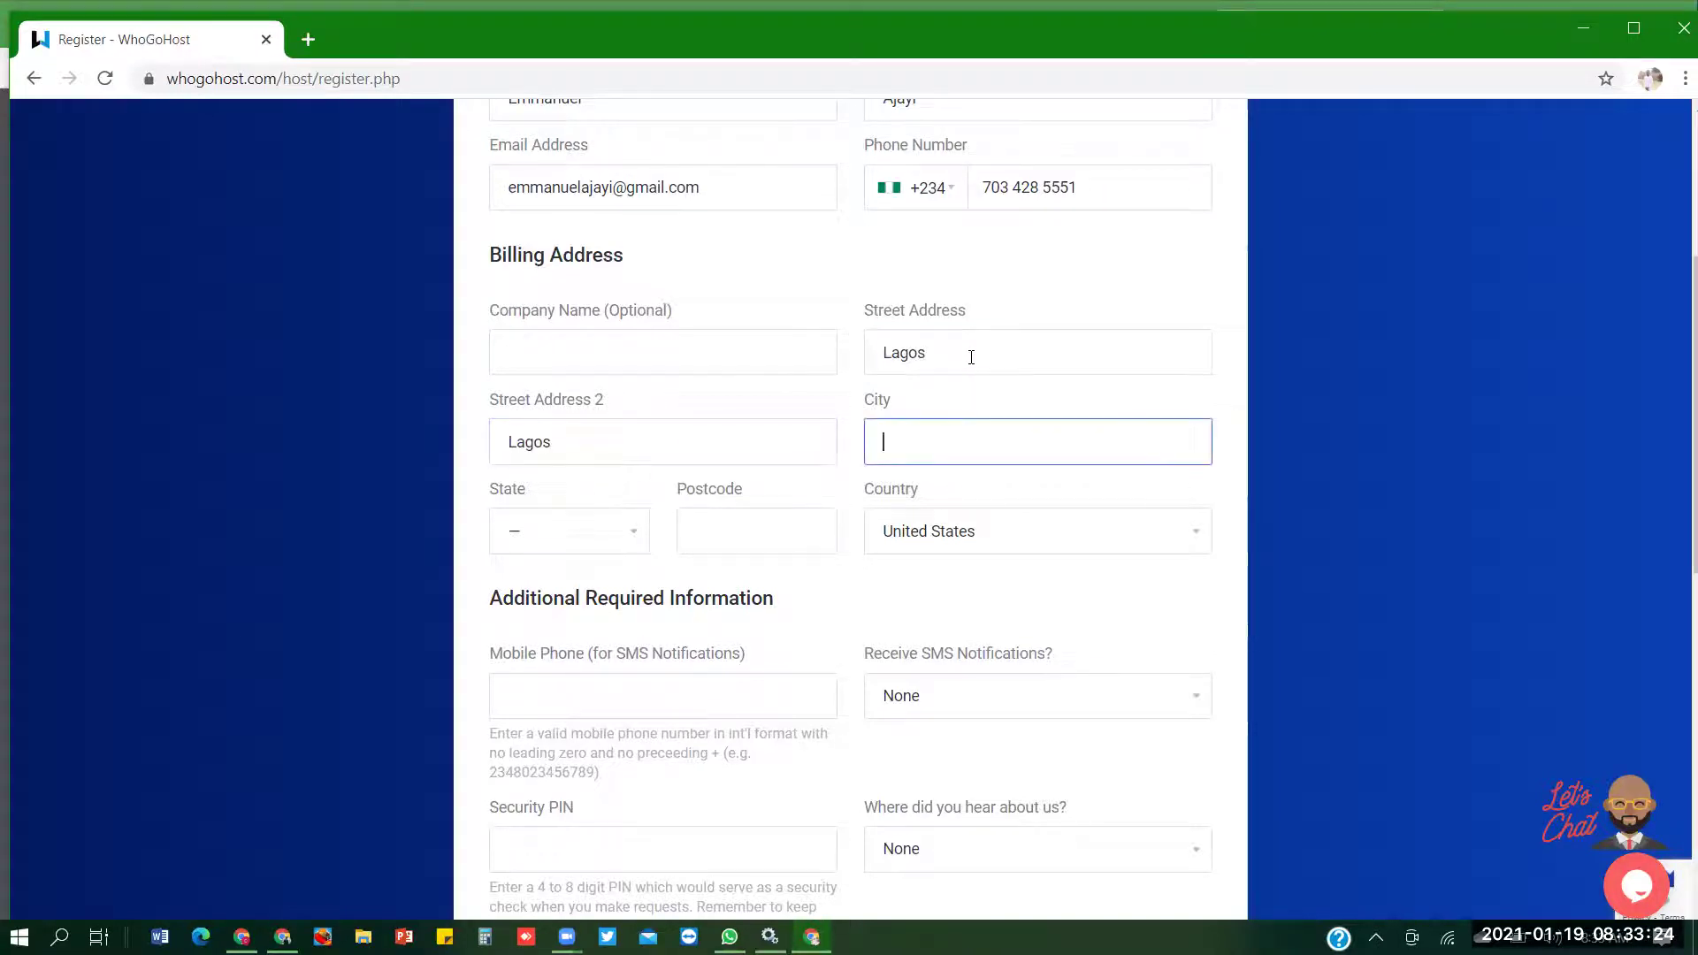
pyautogui.hotkey('ctrl', 'v')
pyautogui.press('Tab')
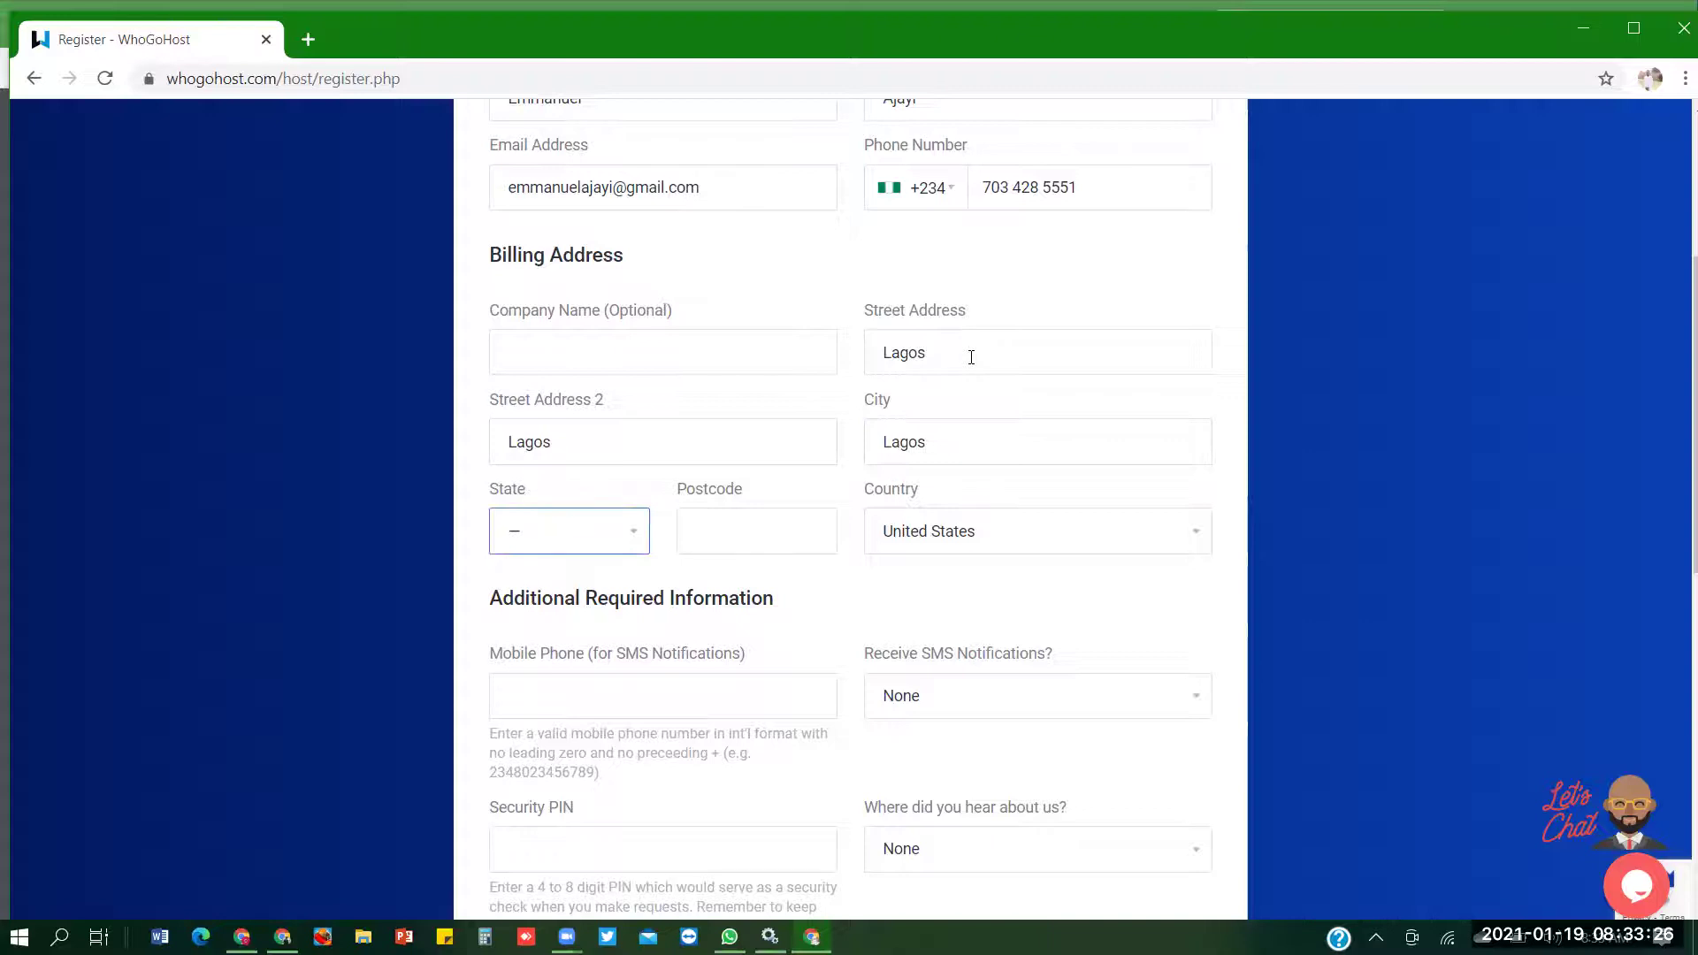
# - Set billing country to Nigeria, state to Lagos and postcode to 100001
pyautogui.click(1194, 530)
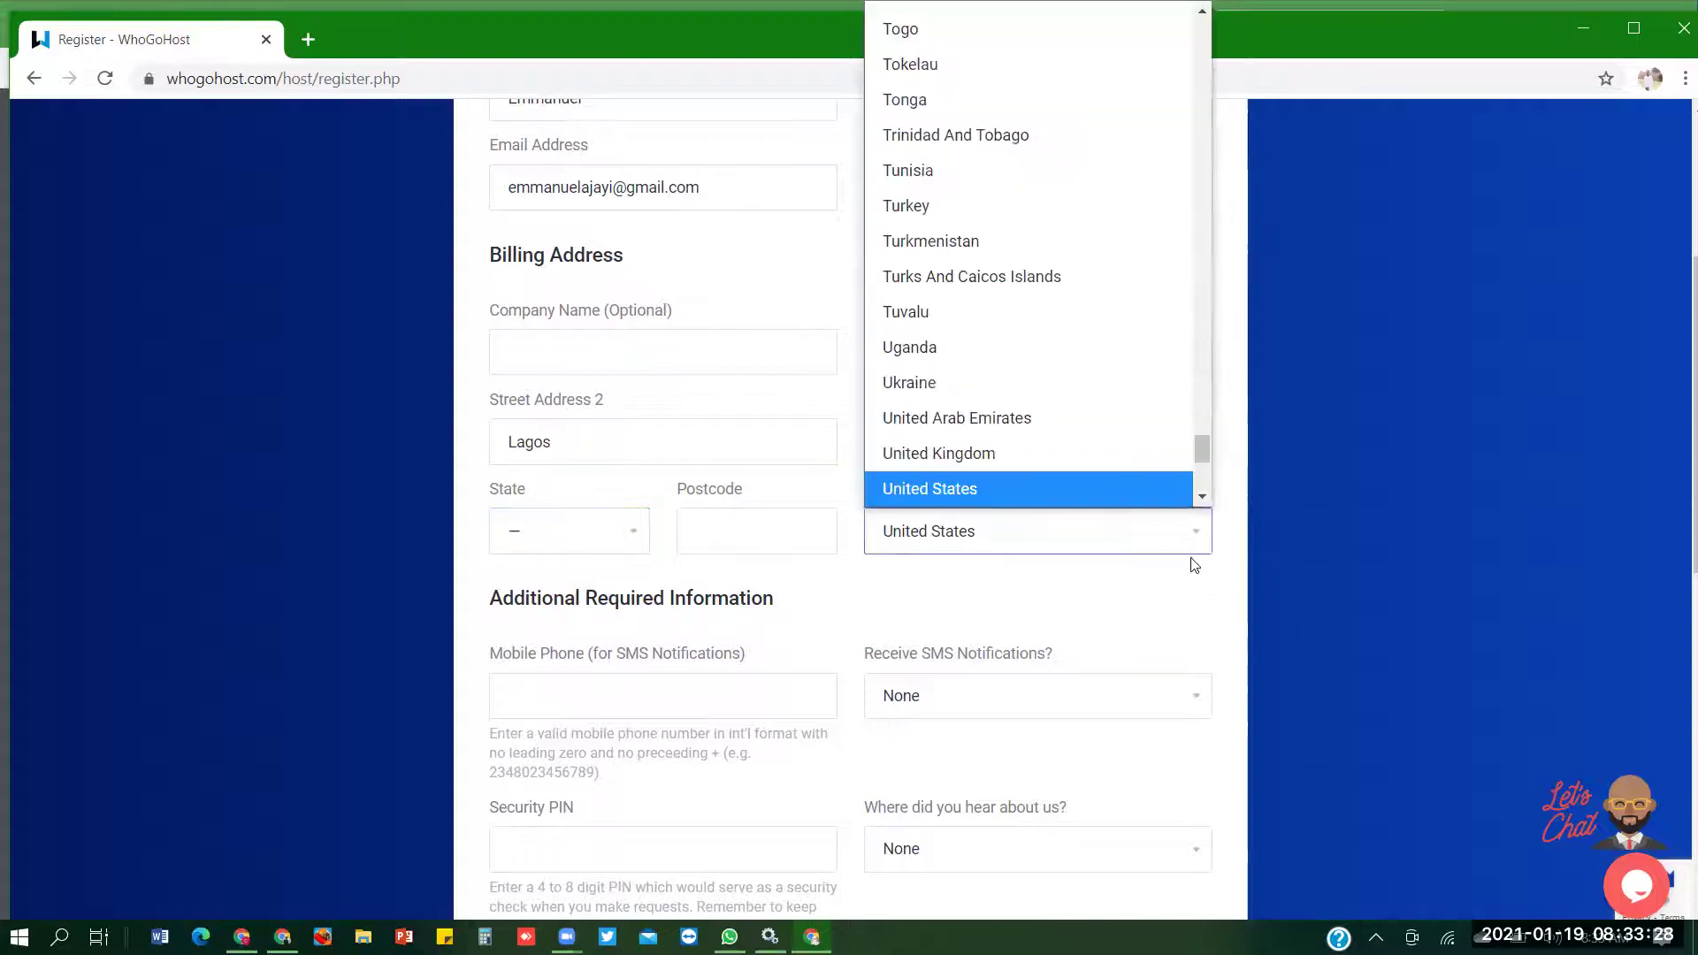
pyautogui.moveTo(1203, 446); pyautogui.dragTo(1210, 301)
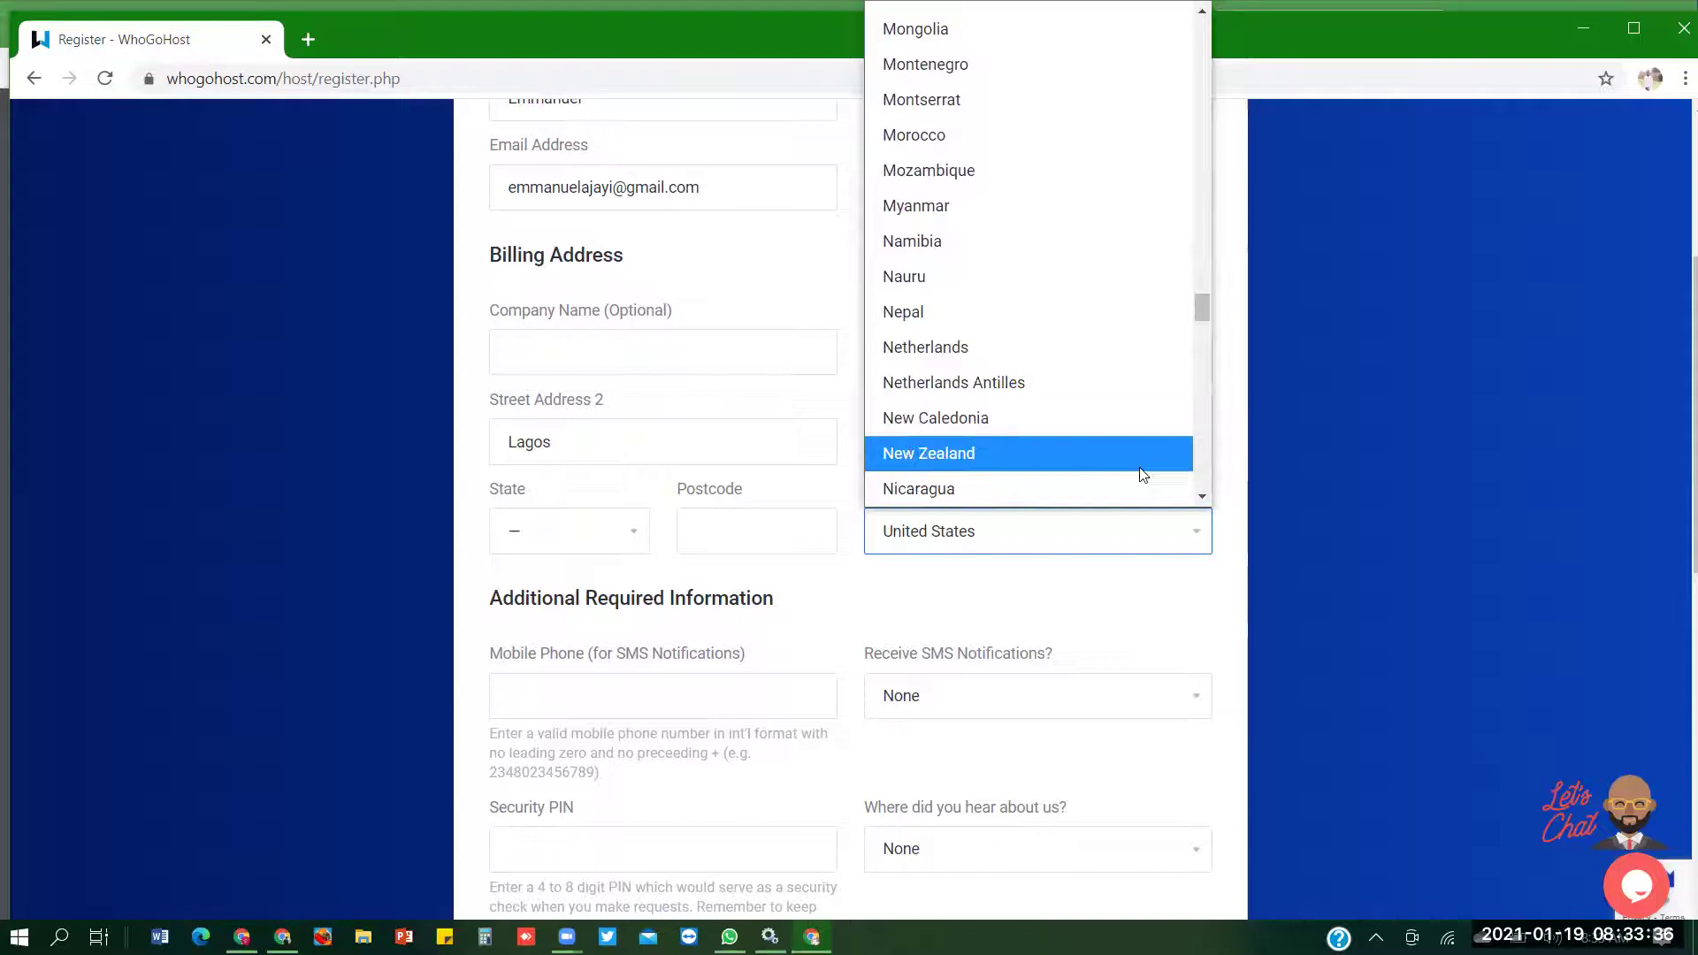
pyautogui.click(1205, 495)
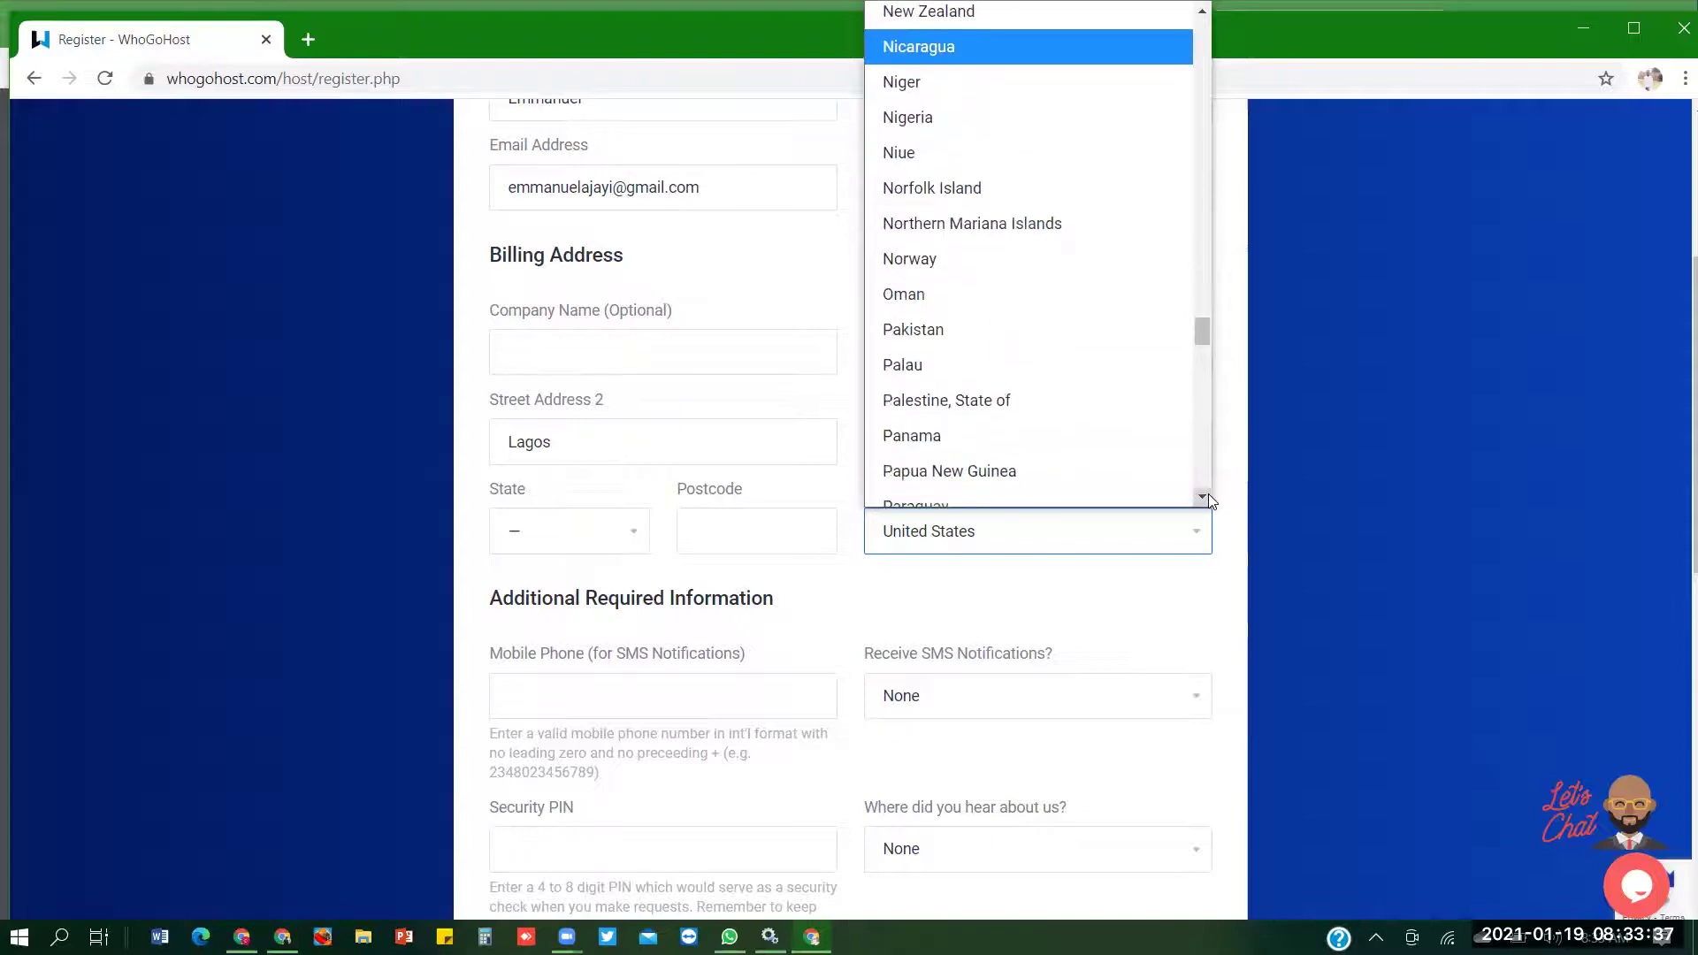
pyautogui.click(1008, 115)
pyautogui.click(607, 524)
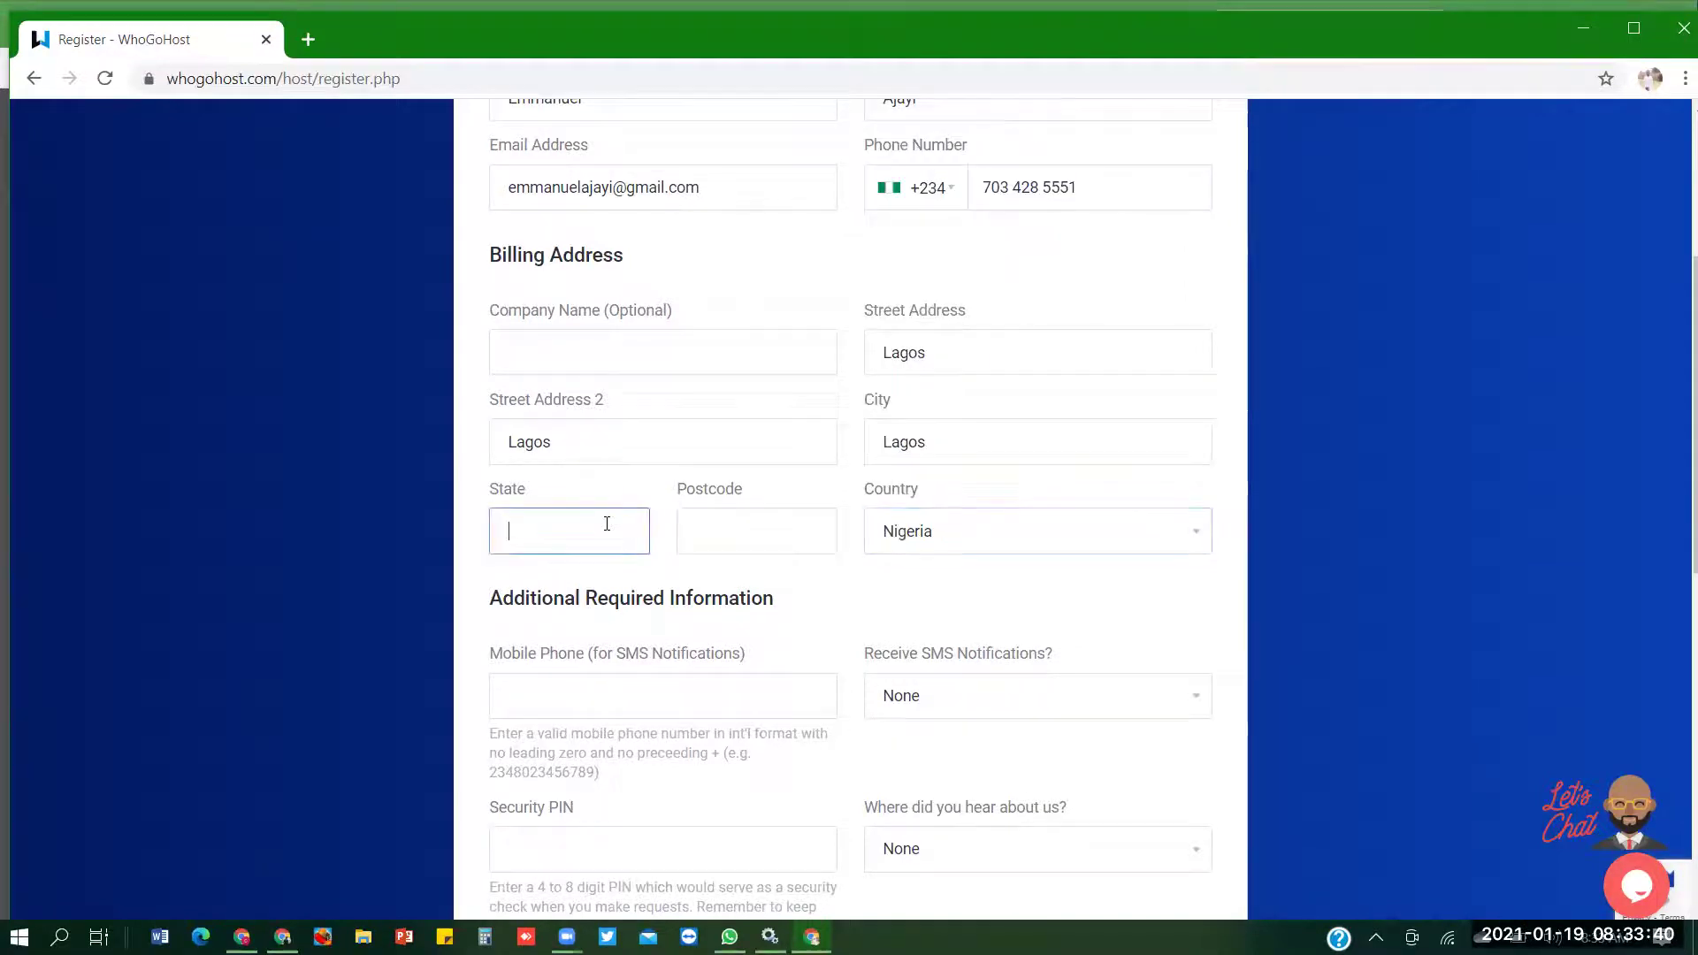
pyautogui.write('Lagos')
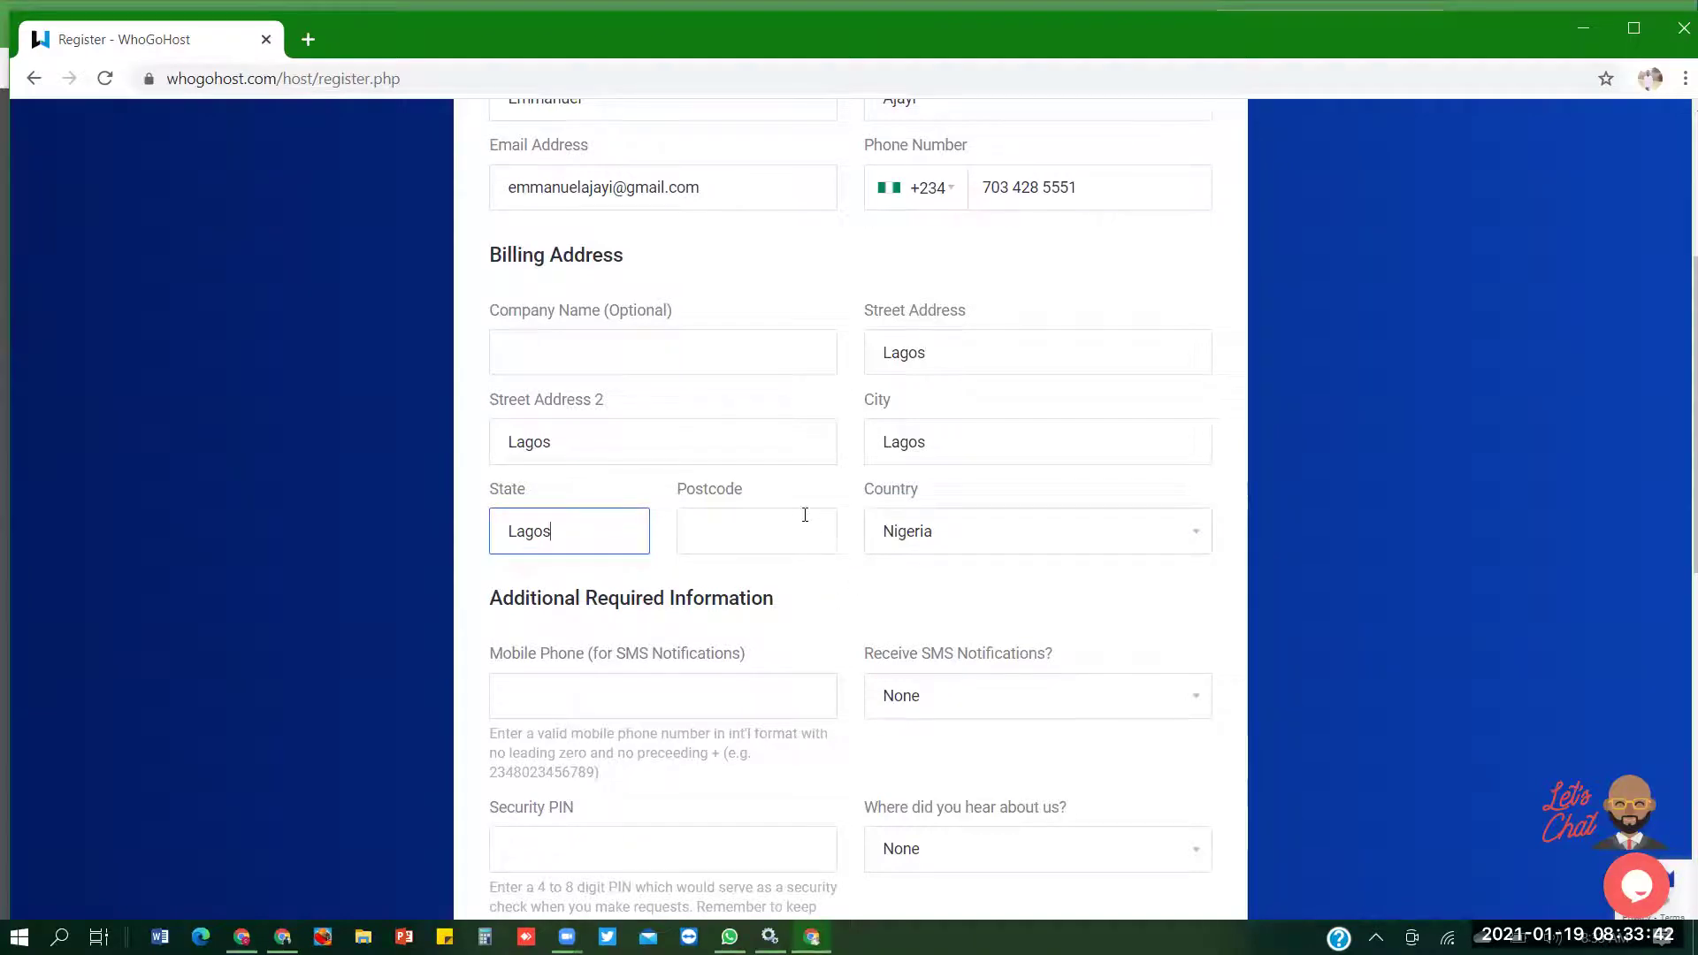
pyautogui.click(799, 523)
pyautogui.write('100001')
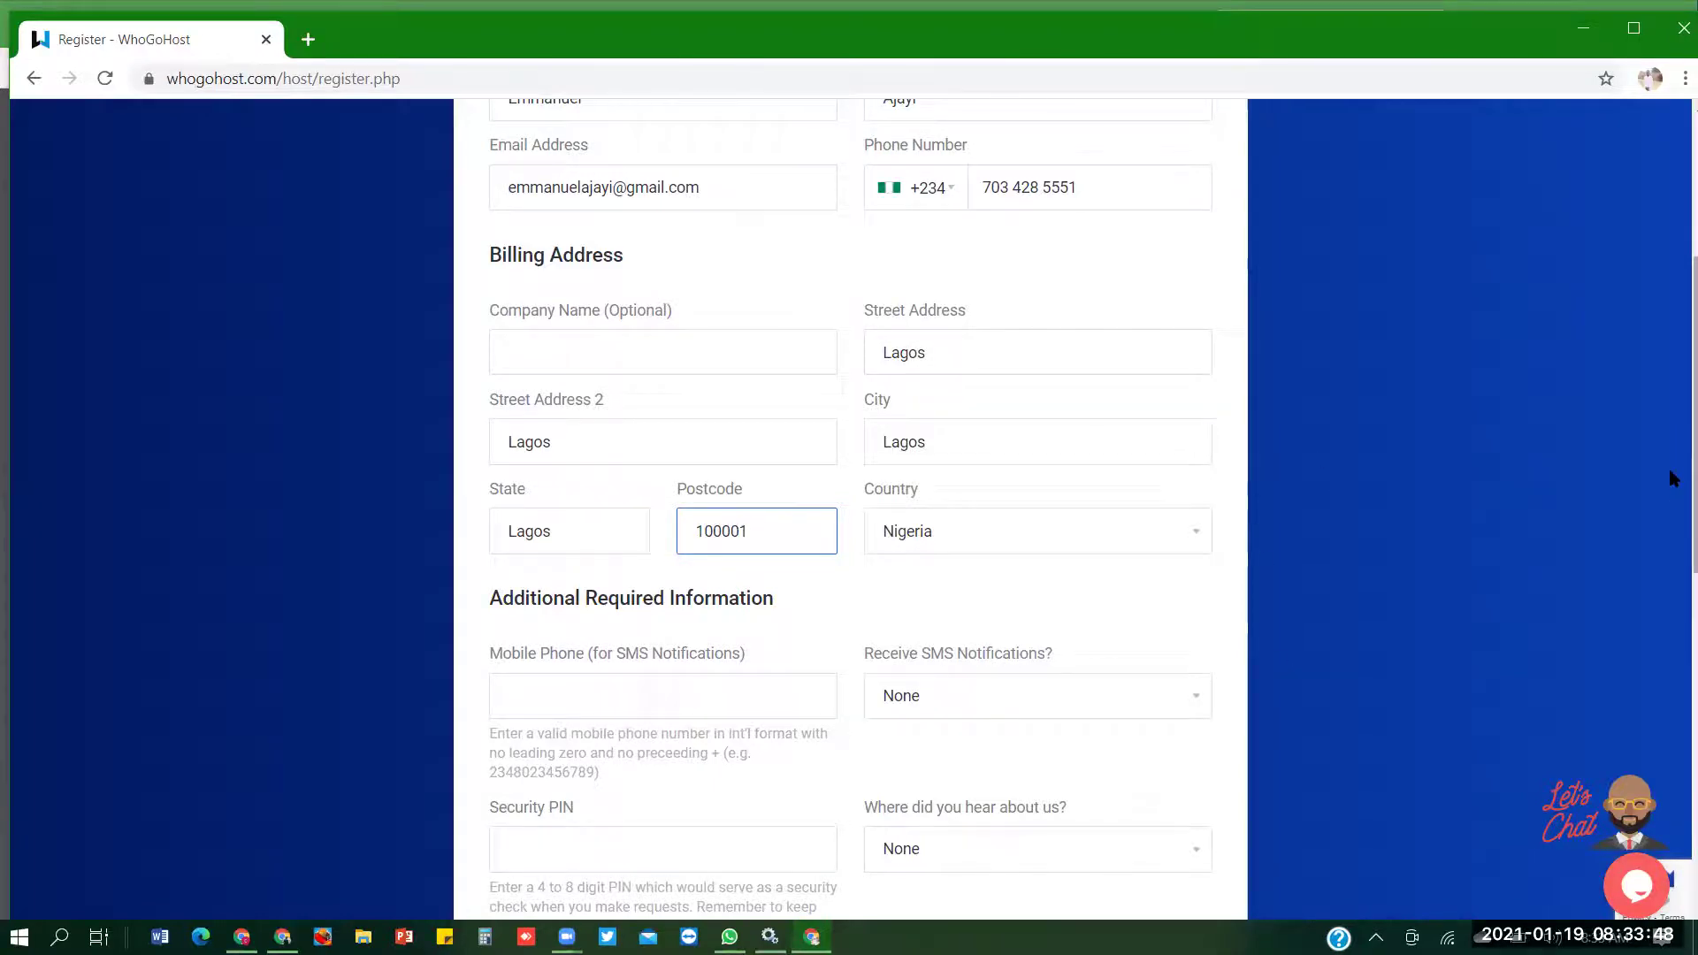
# - Choose Friend under 'Where did you hear about us?' and Entrepreneur as Customer category
pyautogui.scroll(-6, 1671, 496)
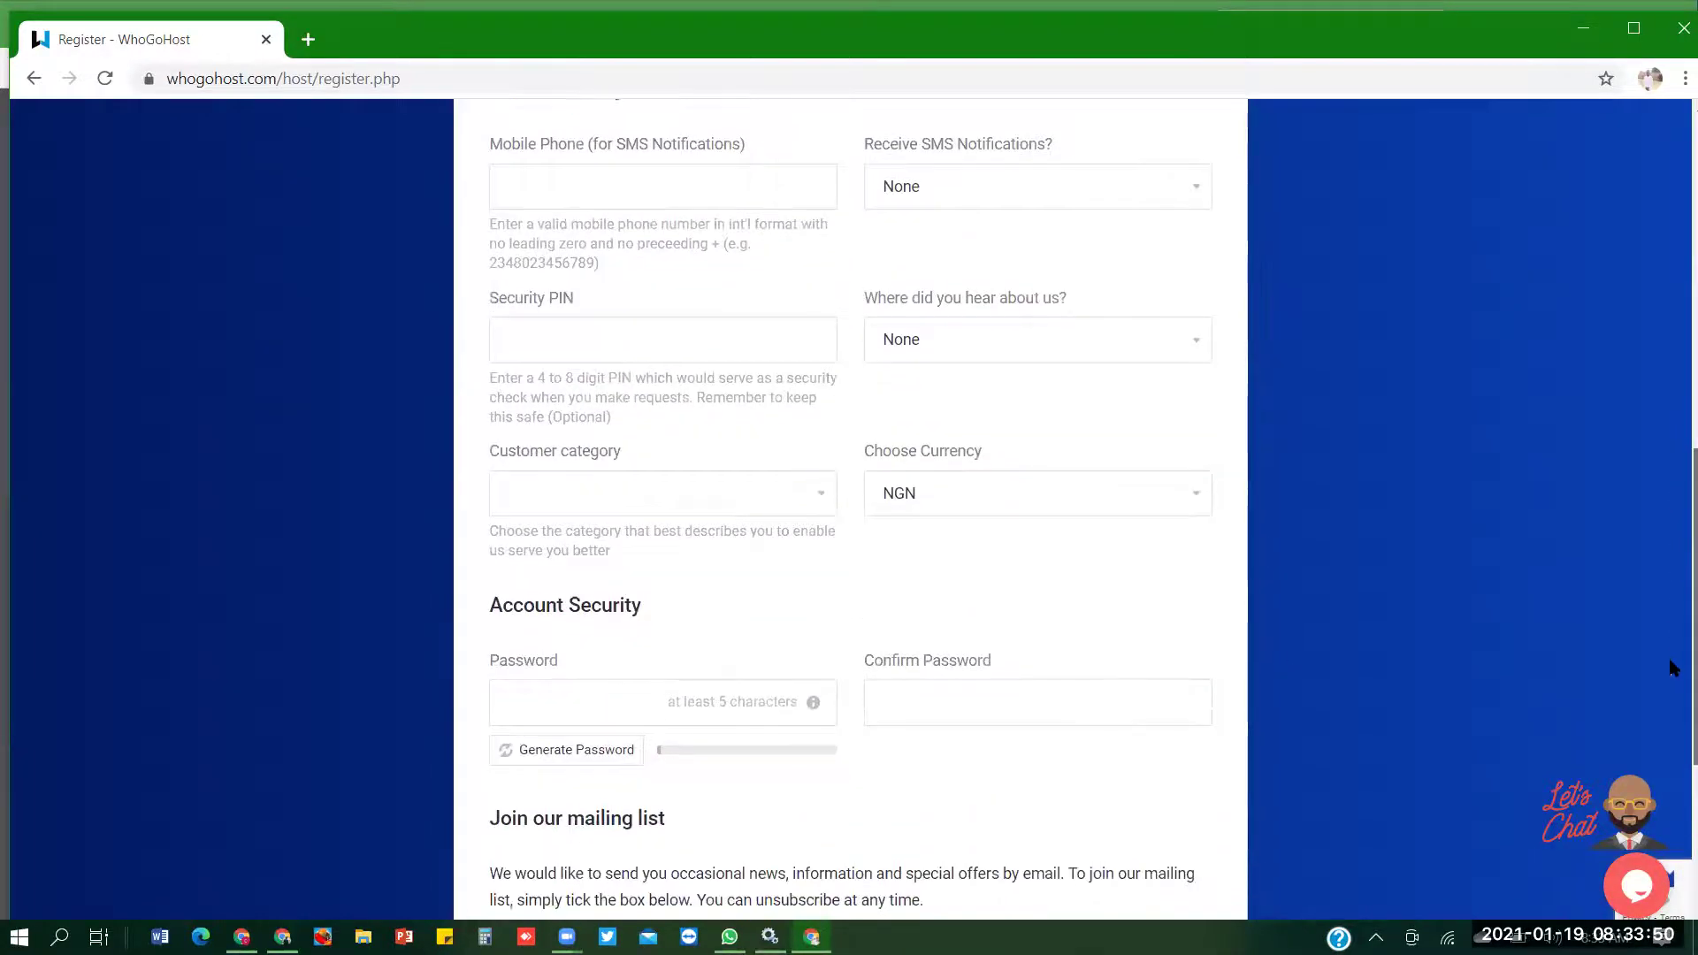
pyautogui.scroll(1, 1672, 659)
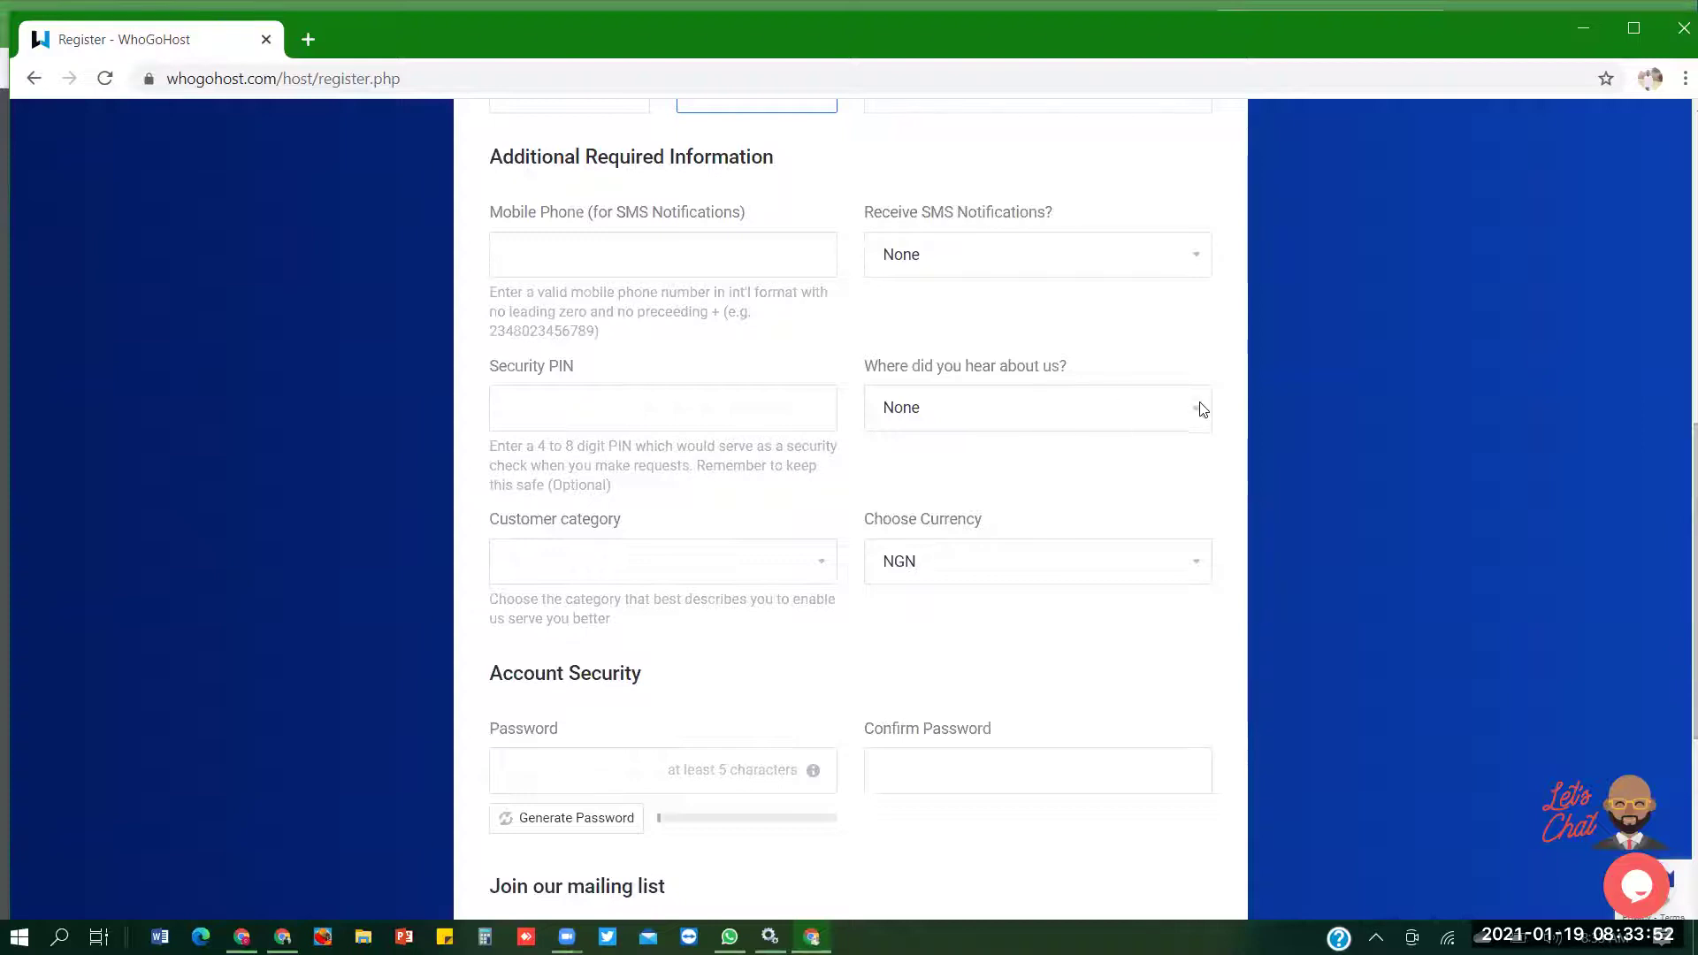
pyautogui.click(1198, 407)
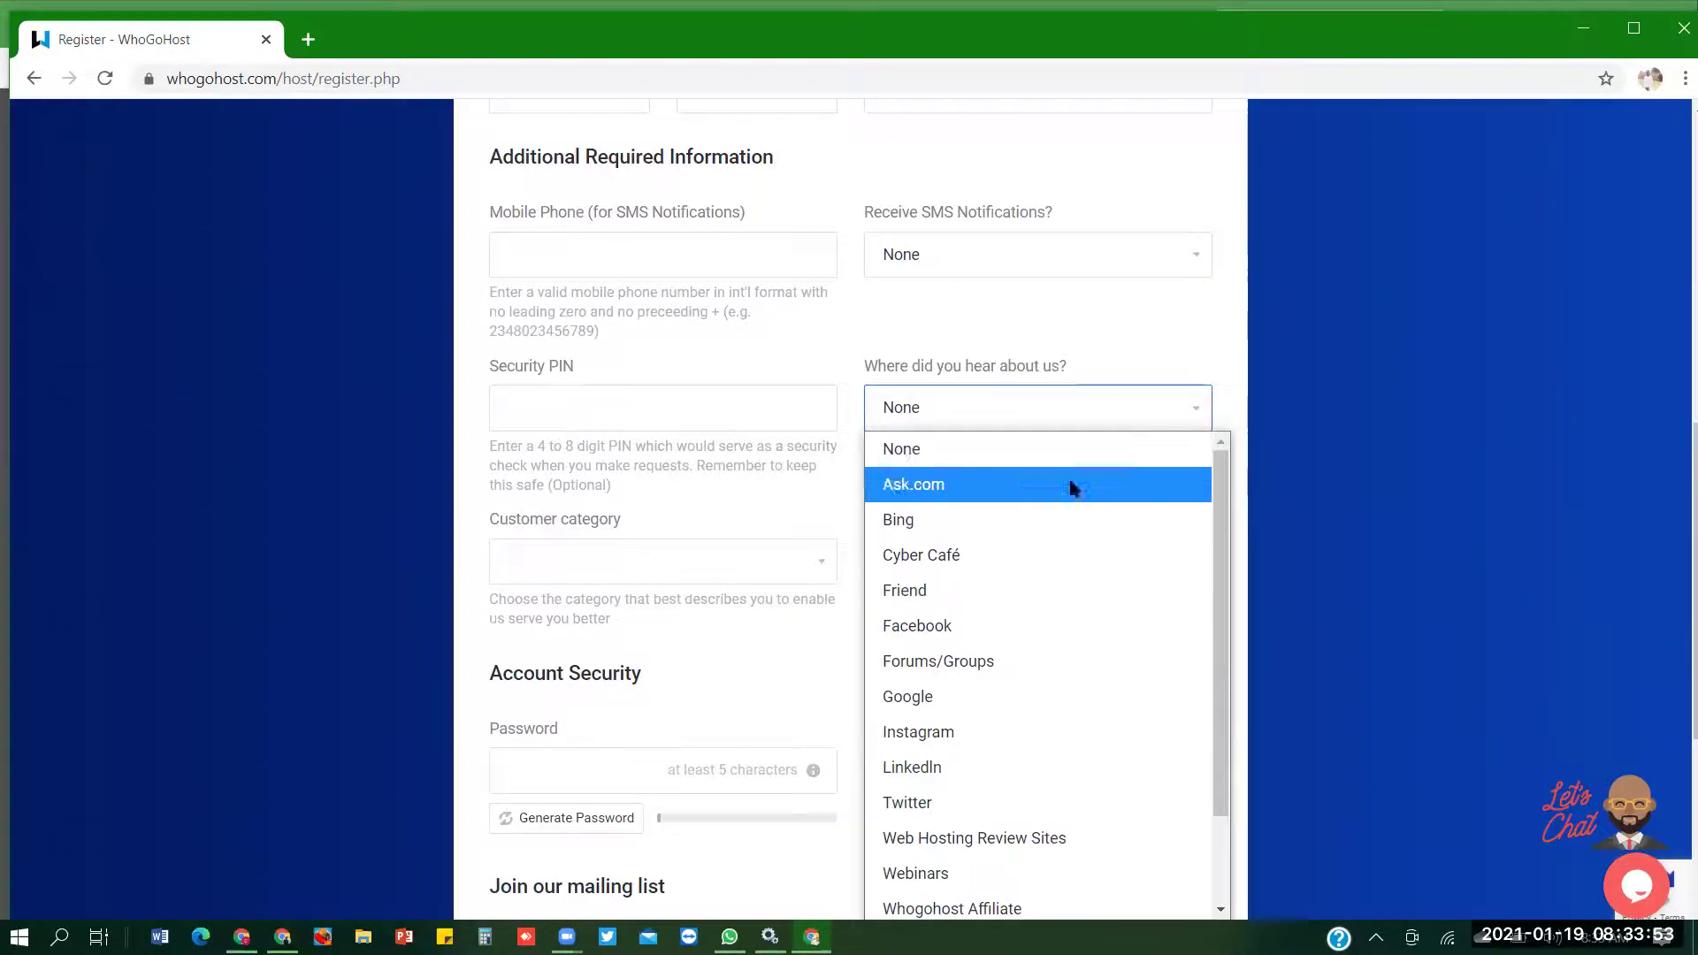
pyautogui.click(1018, 590)
pyautogui.click(828, 567)
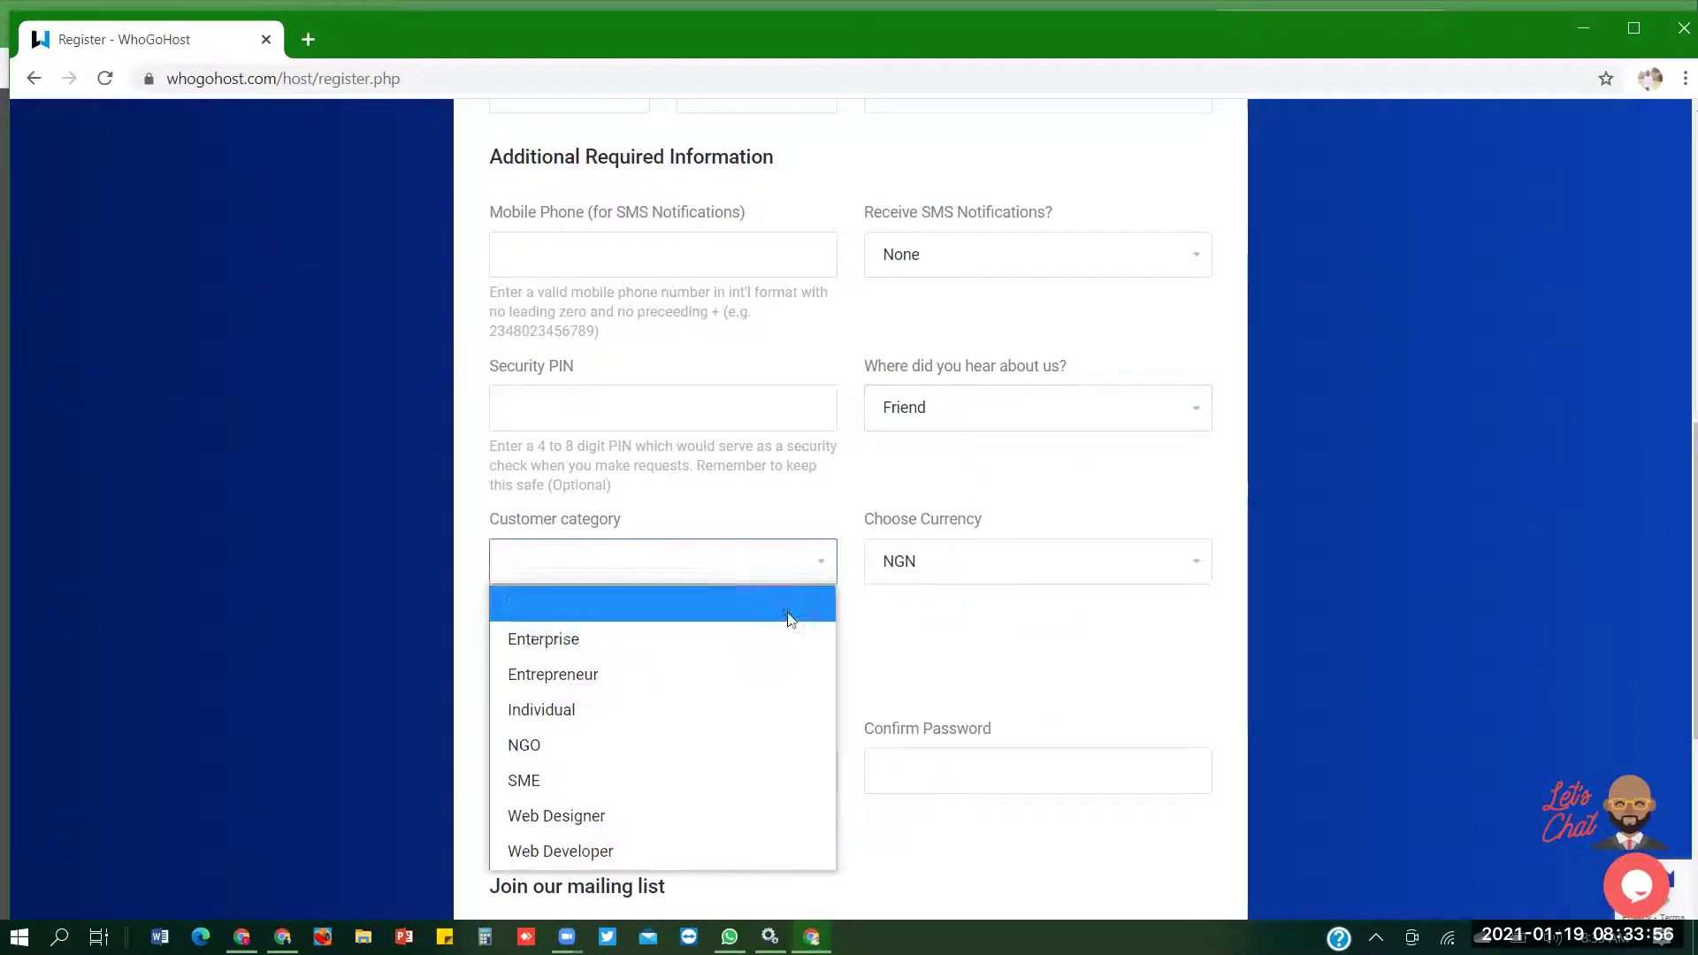
pyautogui.click(628, 675)
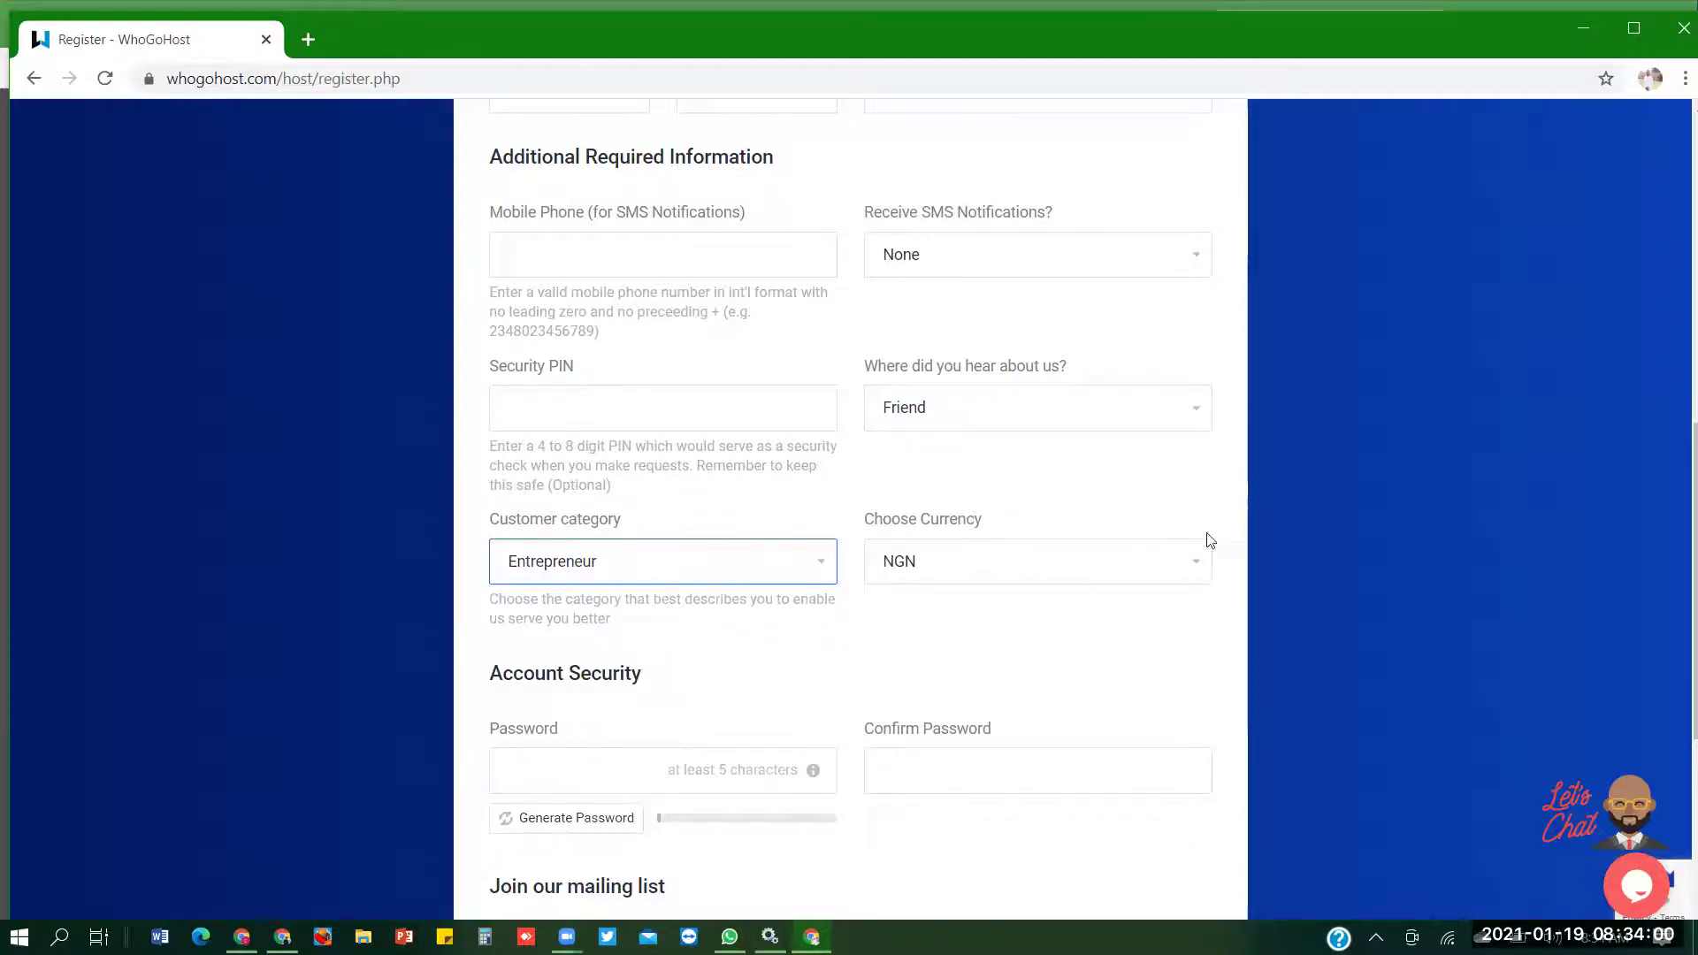
pyautogui.scroll(-3, 1672, 509)
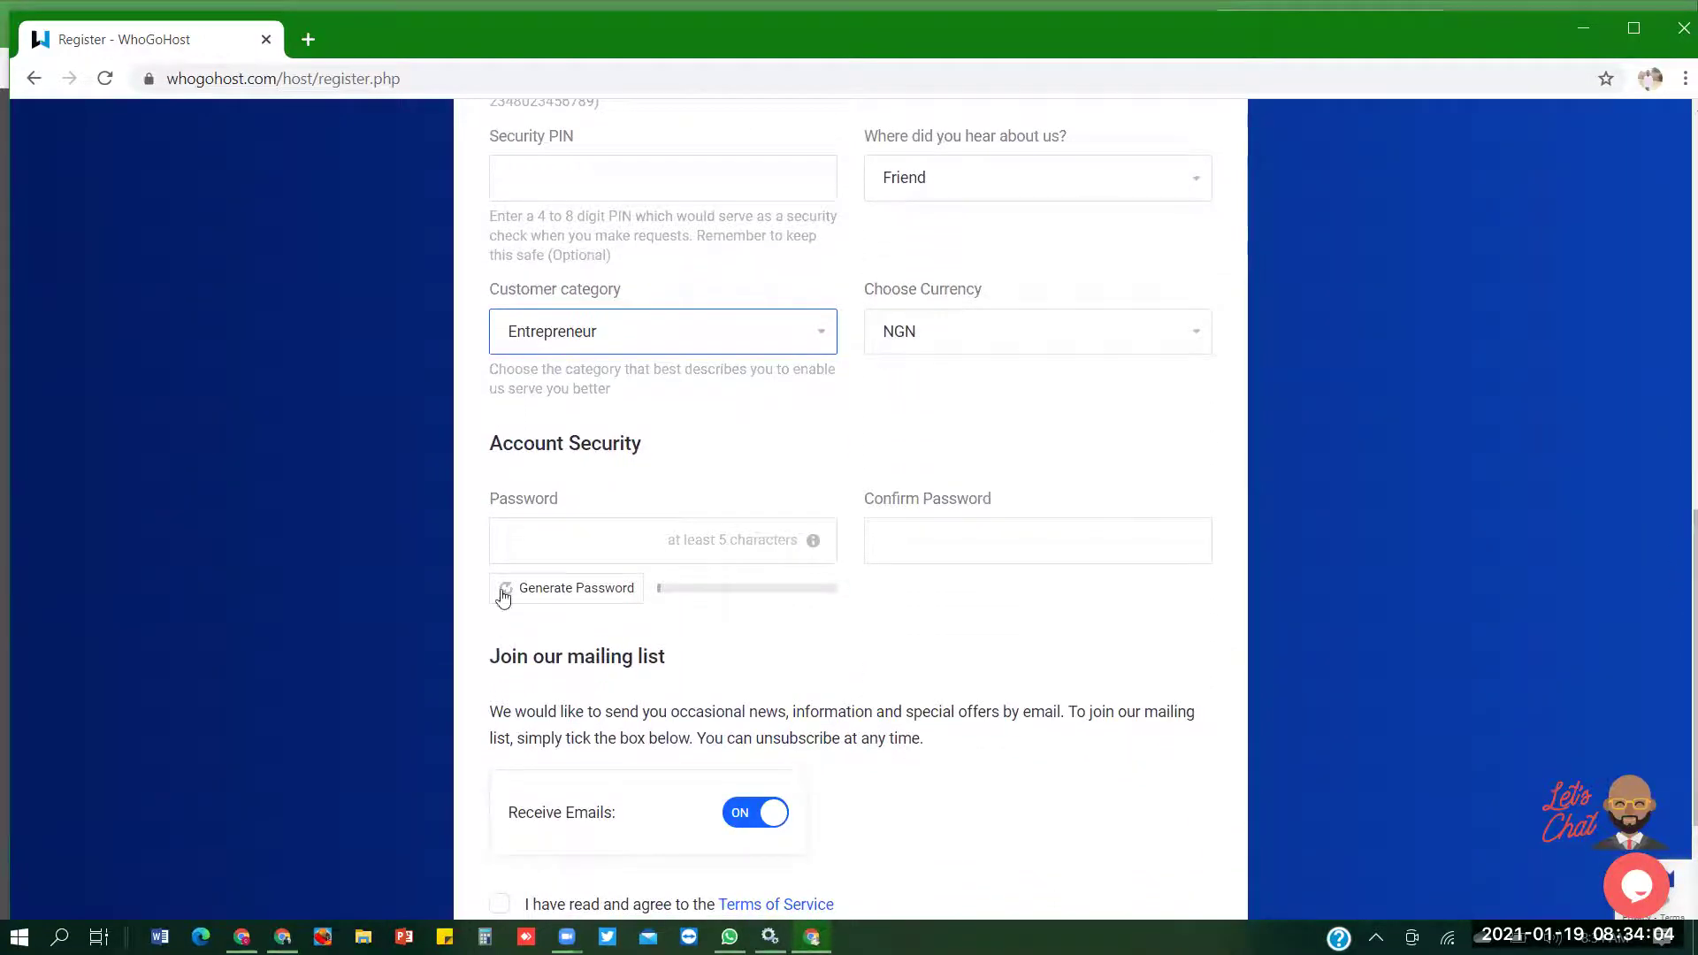
# - Enter the account password and a matching confirmation, retyping until both agree
pyautogui.click(586, 550)
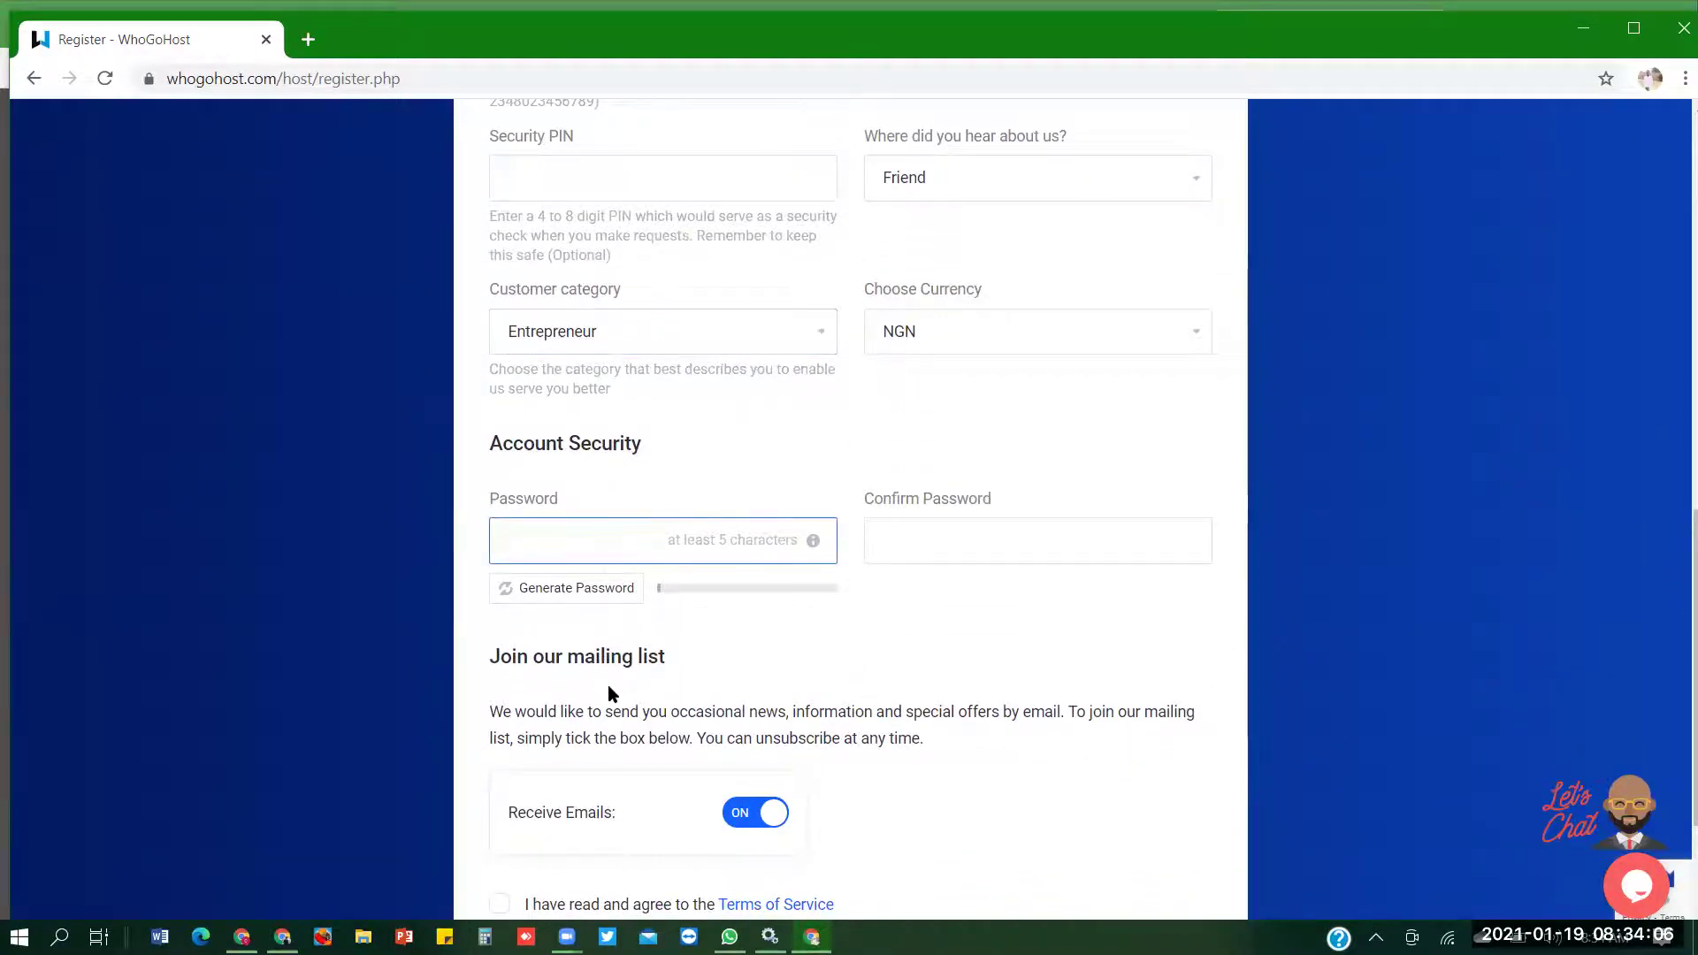
pyautogui.write('********')
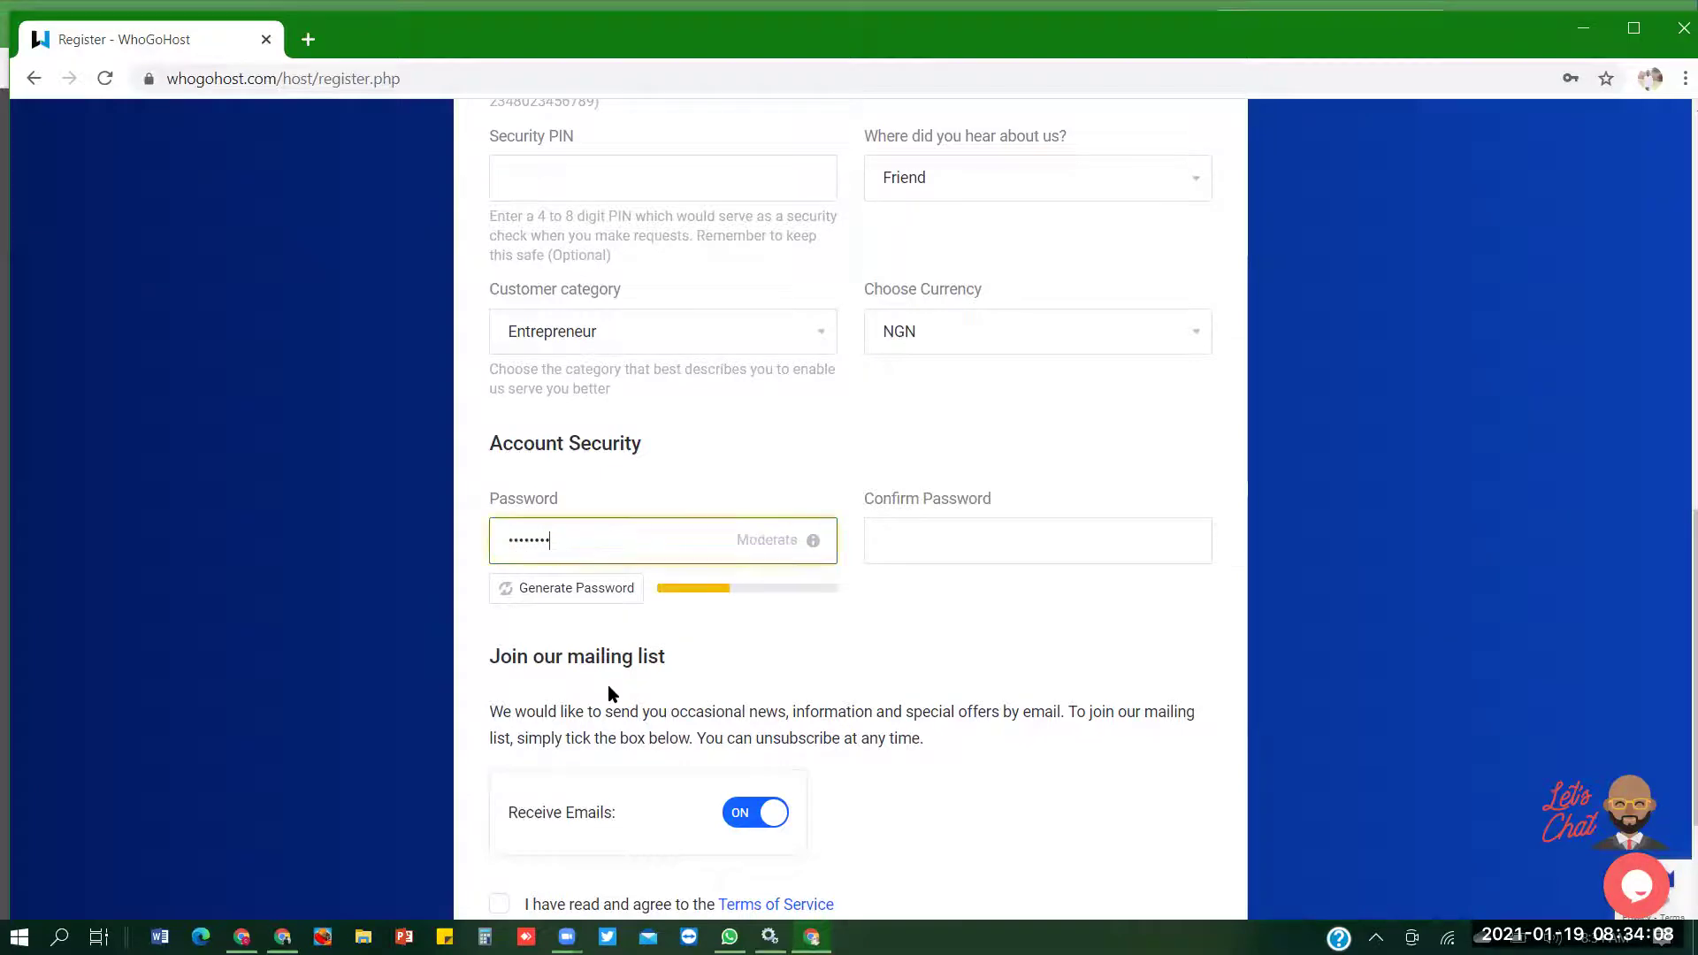
pyautogui.write('*****')
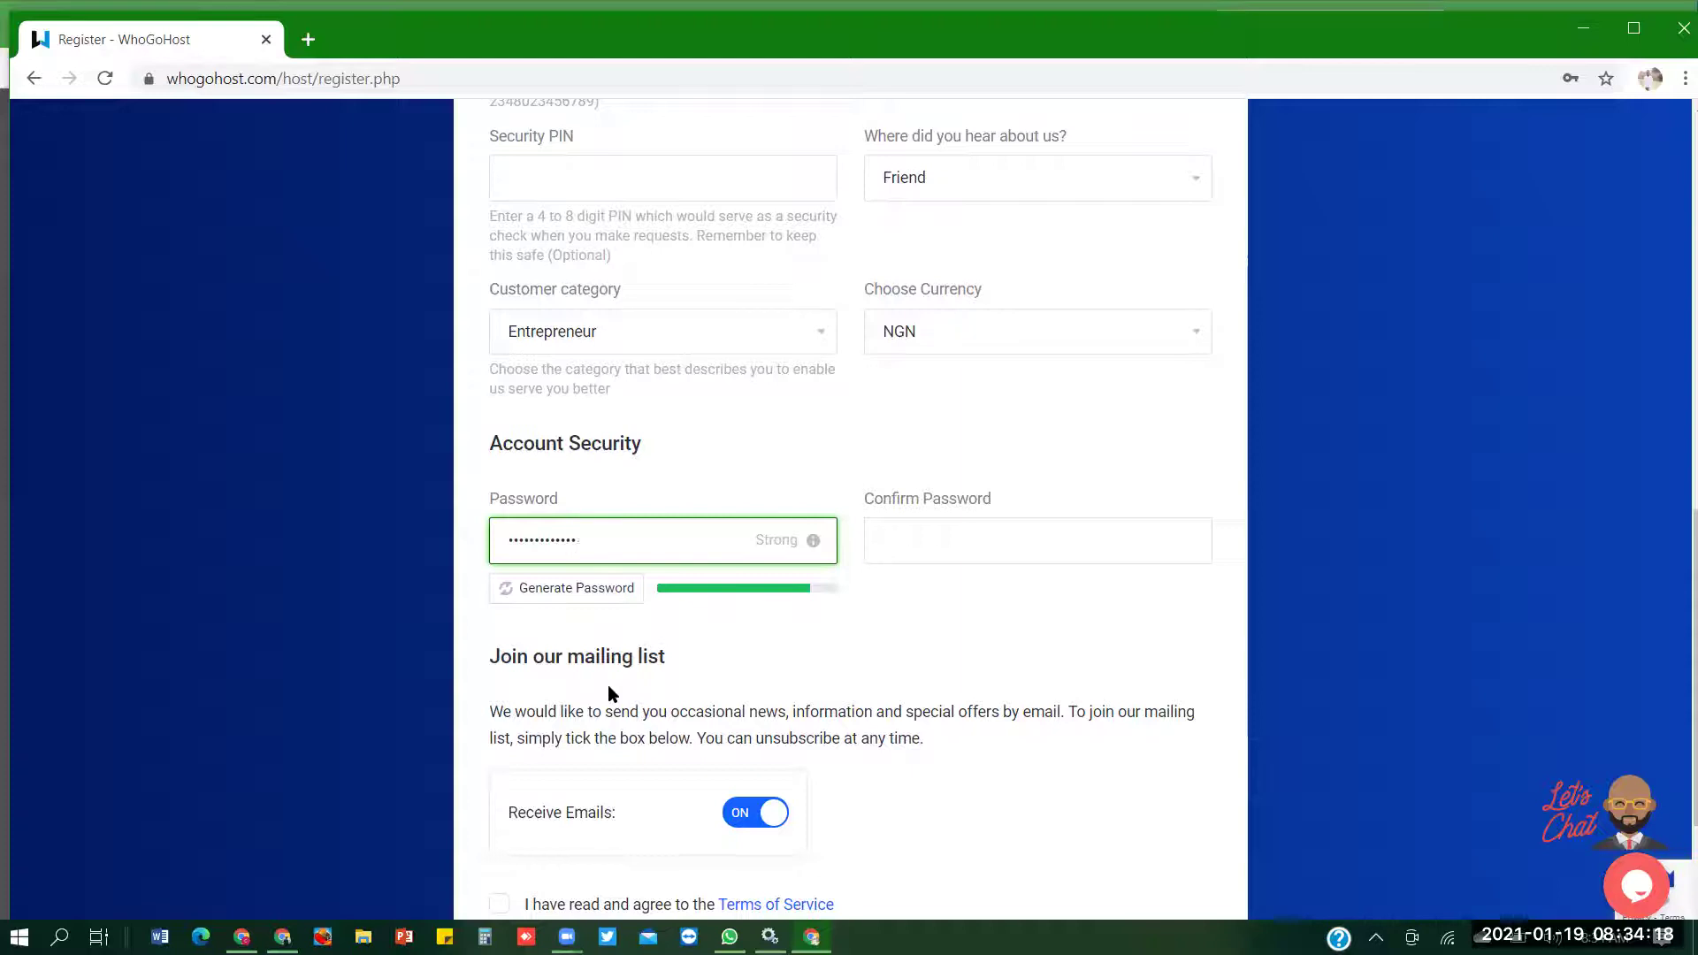
pyautogui.click(959, 538)
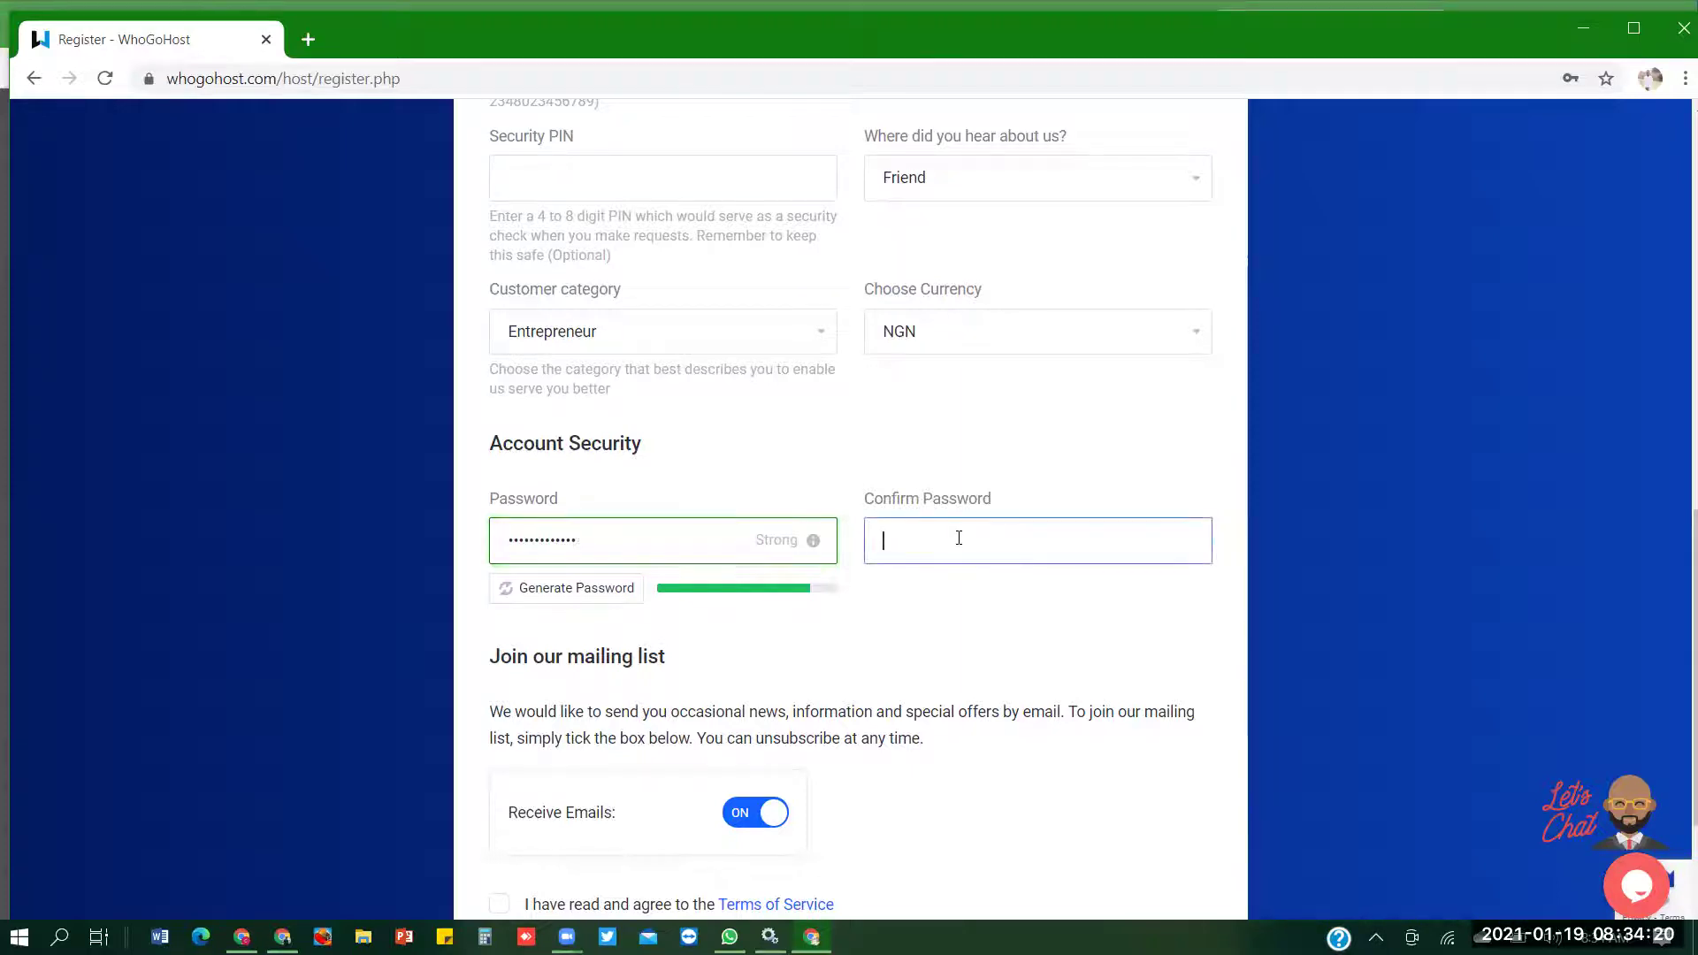
pyautogui.write('••••••')
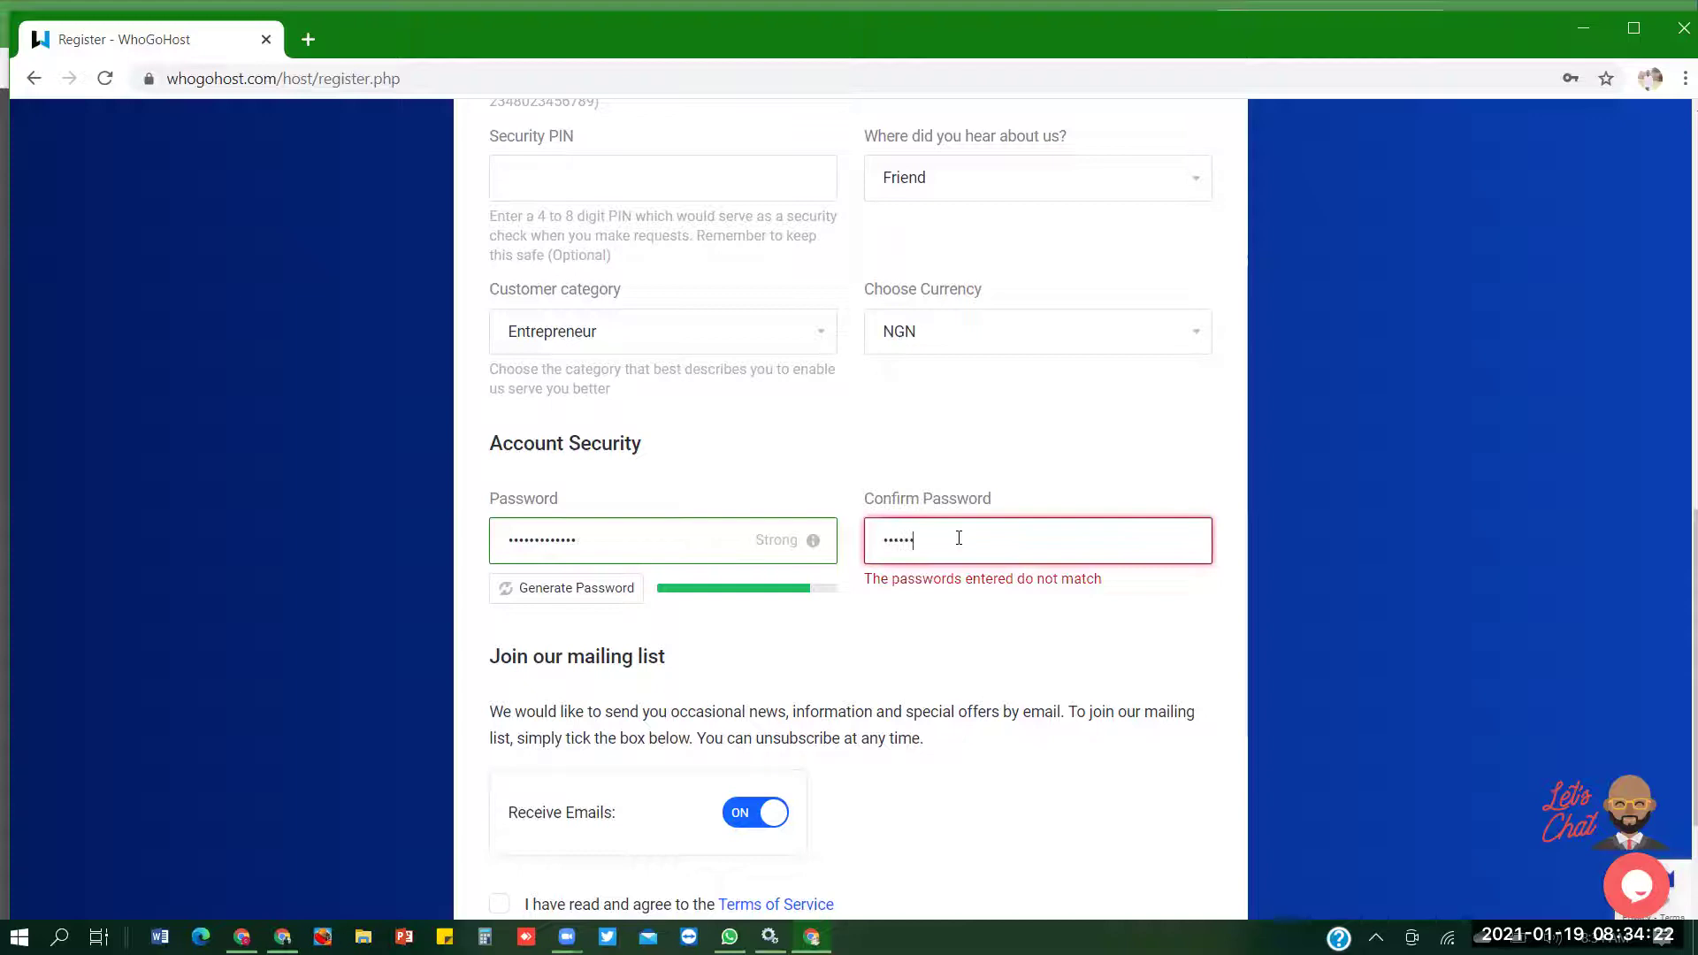
pyautogui.write('••••••')
pyautogui.hotkey('ctrl', 'a')
pyautogui.press('BackSpace')
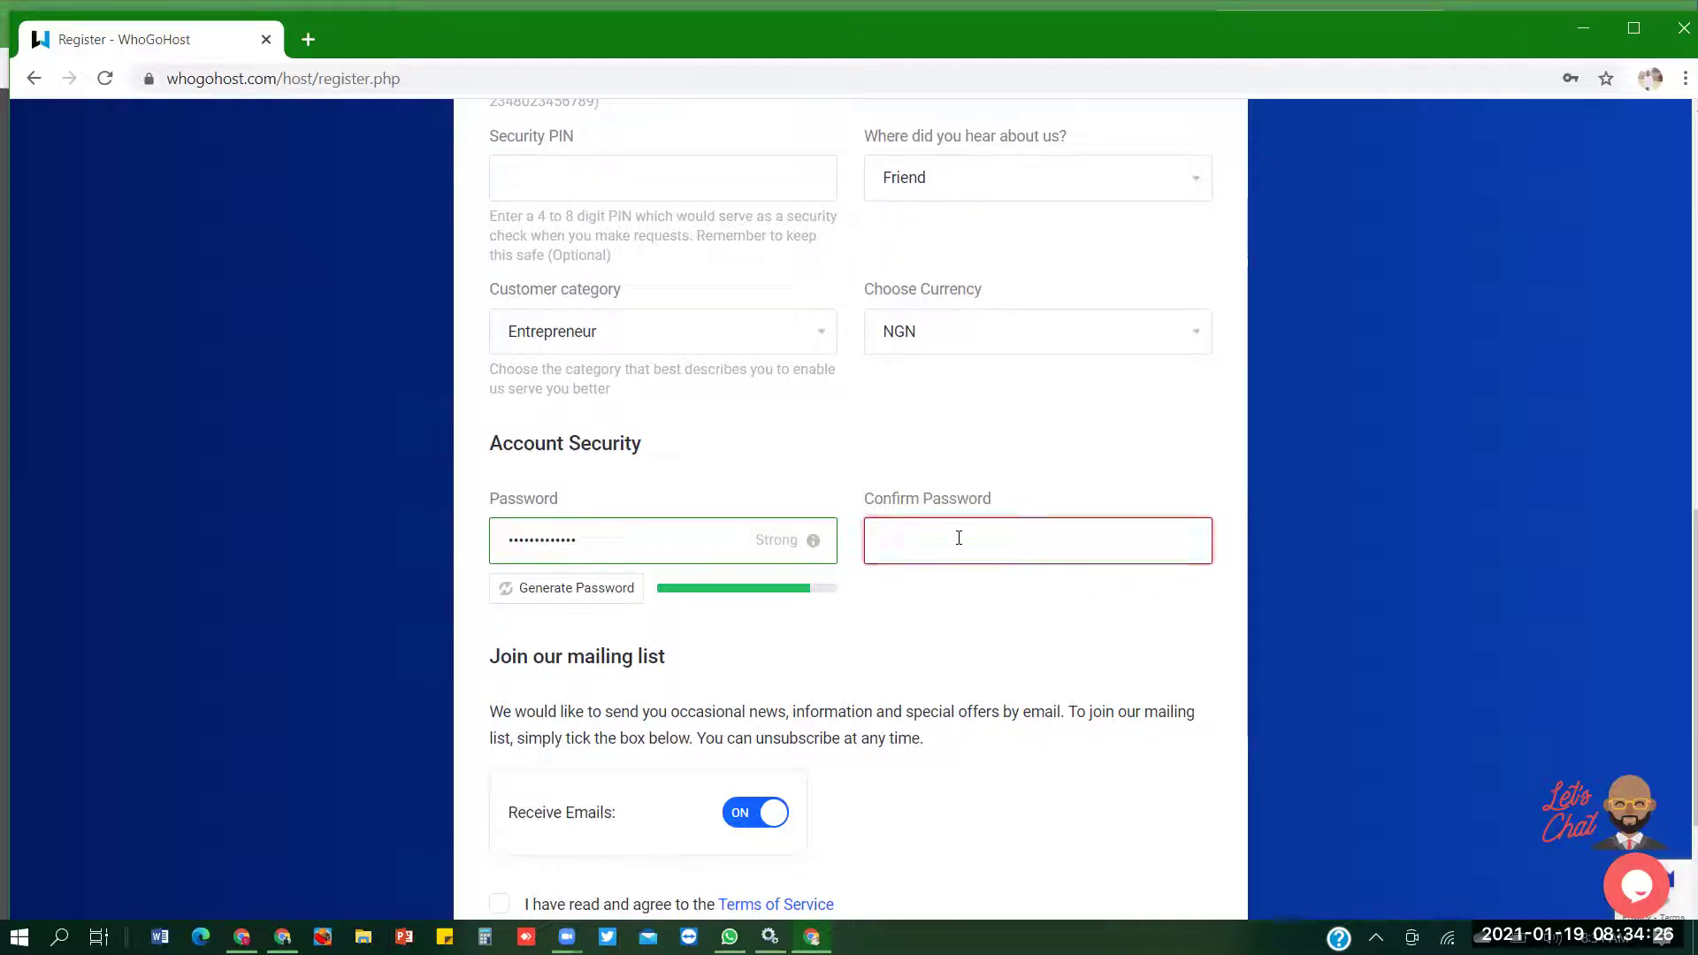
pyautogui.write('••••')
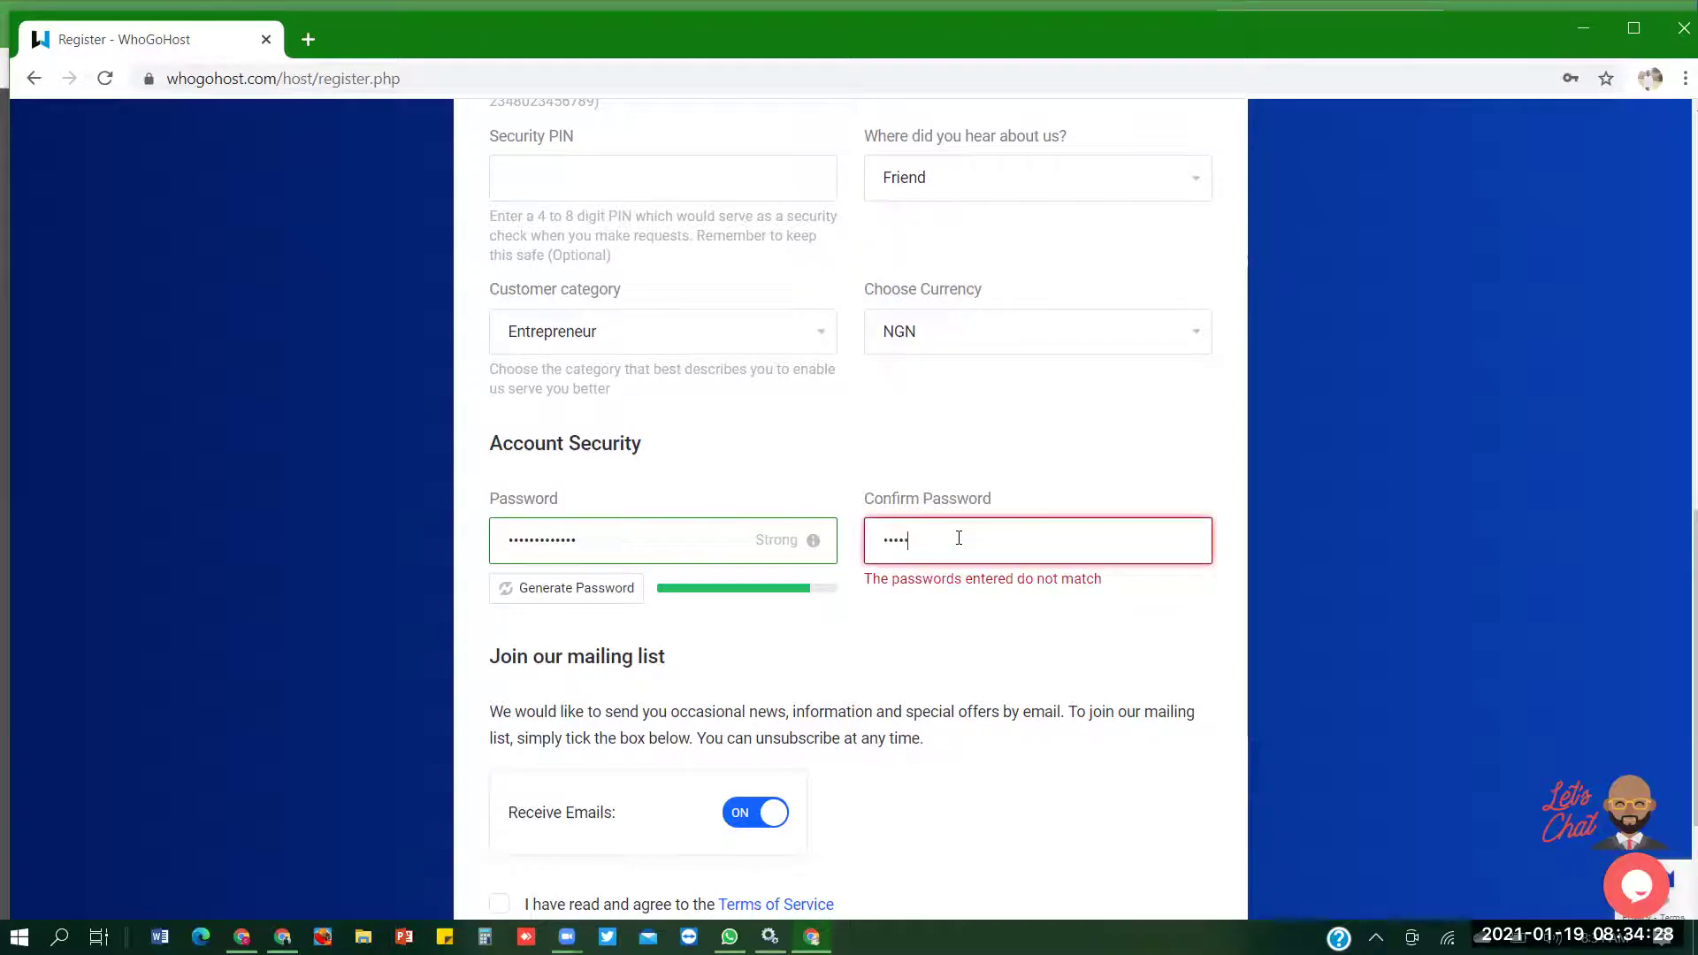
pyautogui.write('•••••')
pyautogui.moveTo(959, 538); pyautogui.dragTo(798, 568)
pyautogui.moveTo(602, 553); pyautogui.dragTo(469, 568)
pyautogui.write('•••••')
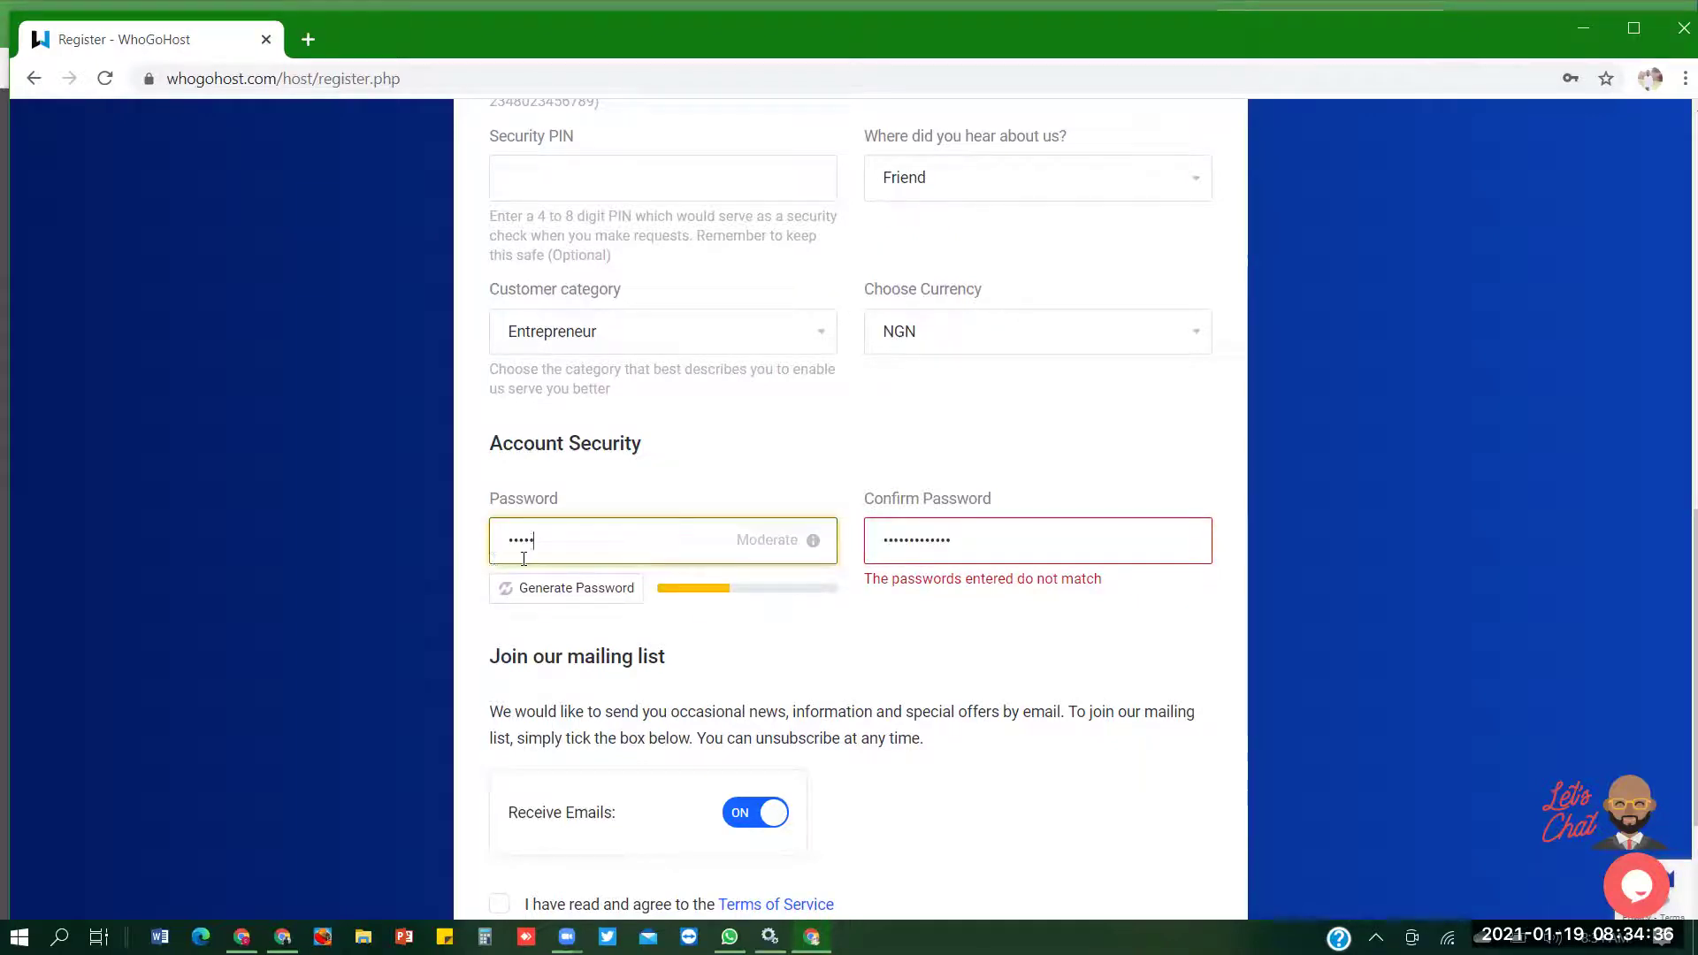
pyautogui.moveTo(571, 520); pyautogui.dragTo(430, 546)
pyautogui.press('BackSpace')
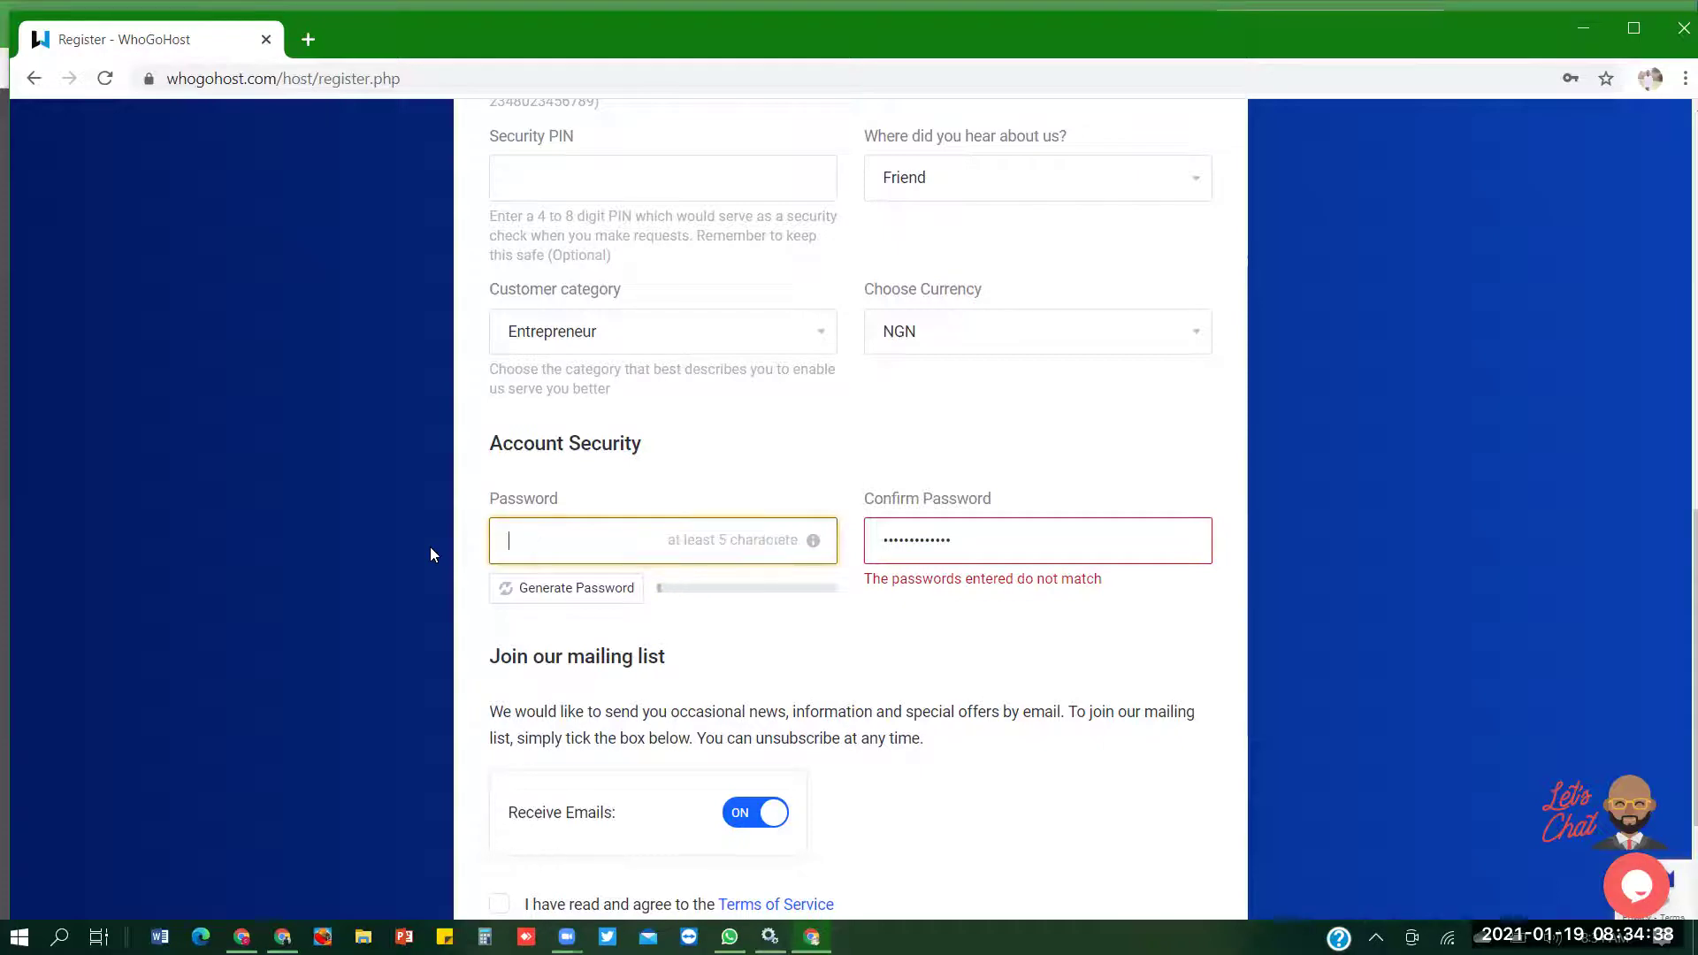
pyautogui.write('•••••')
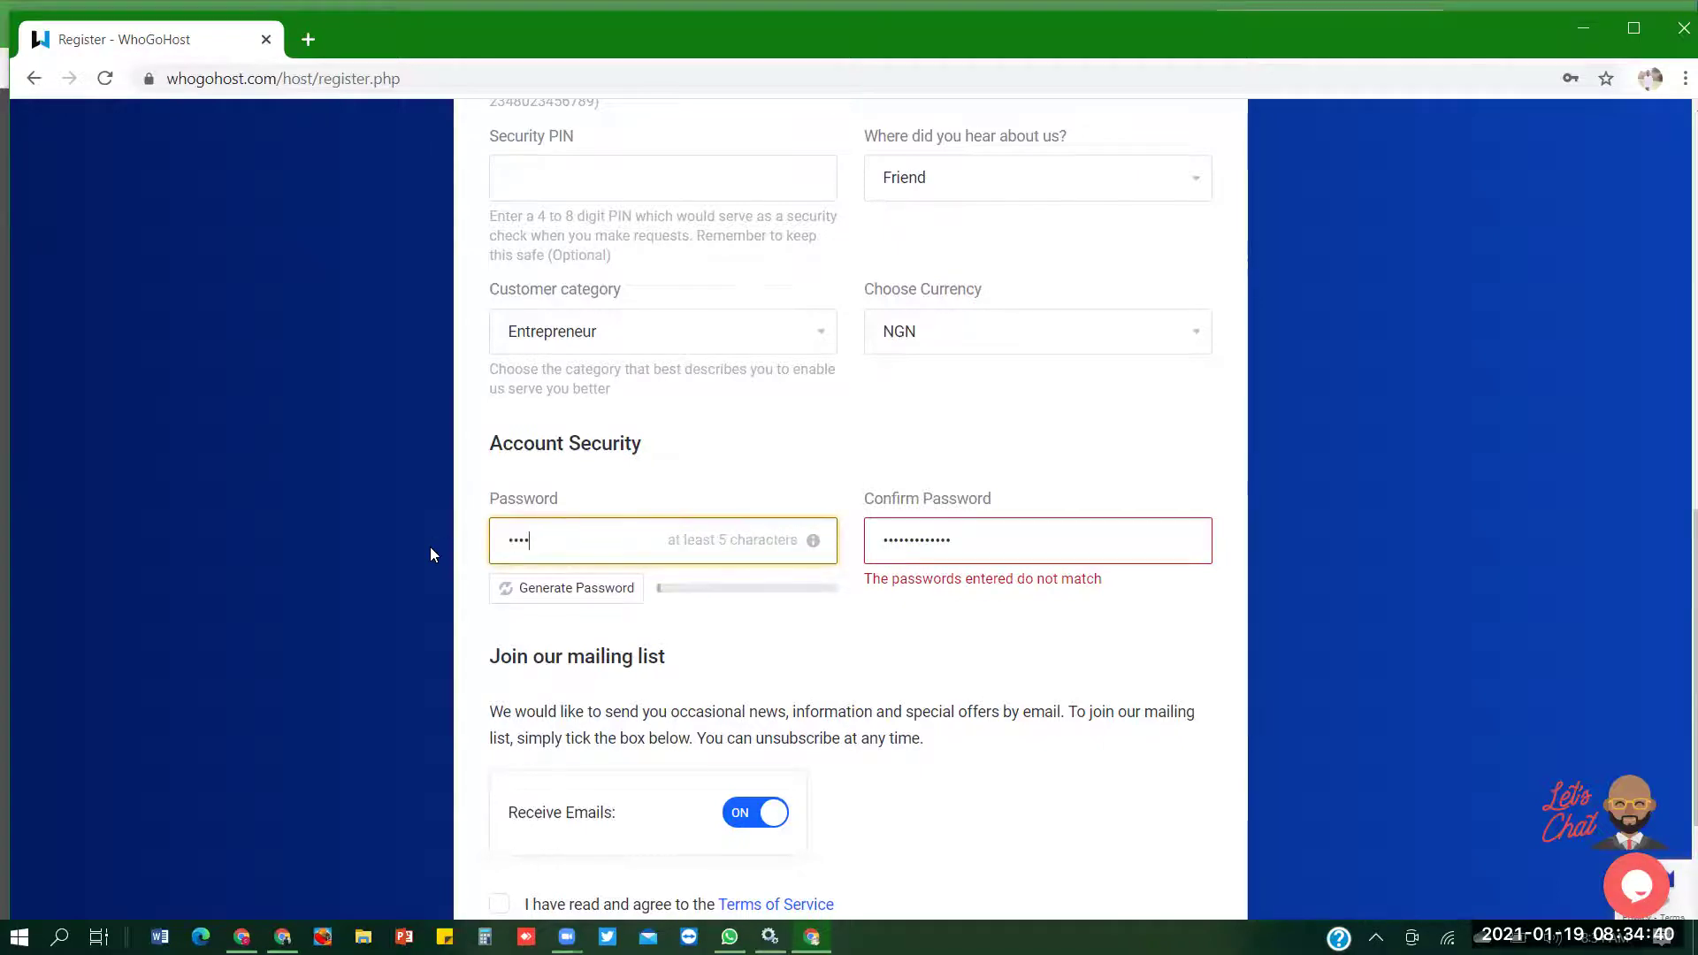
pyautogui.write('•••••••')
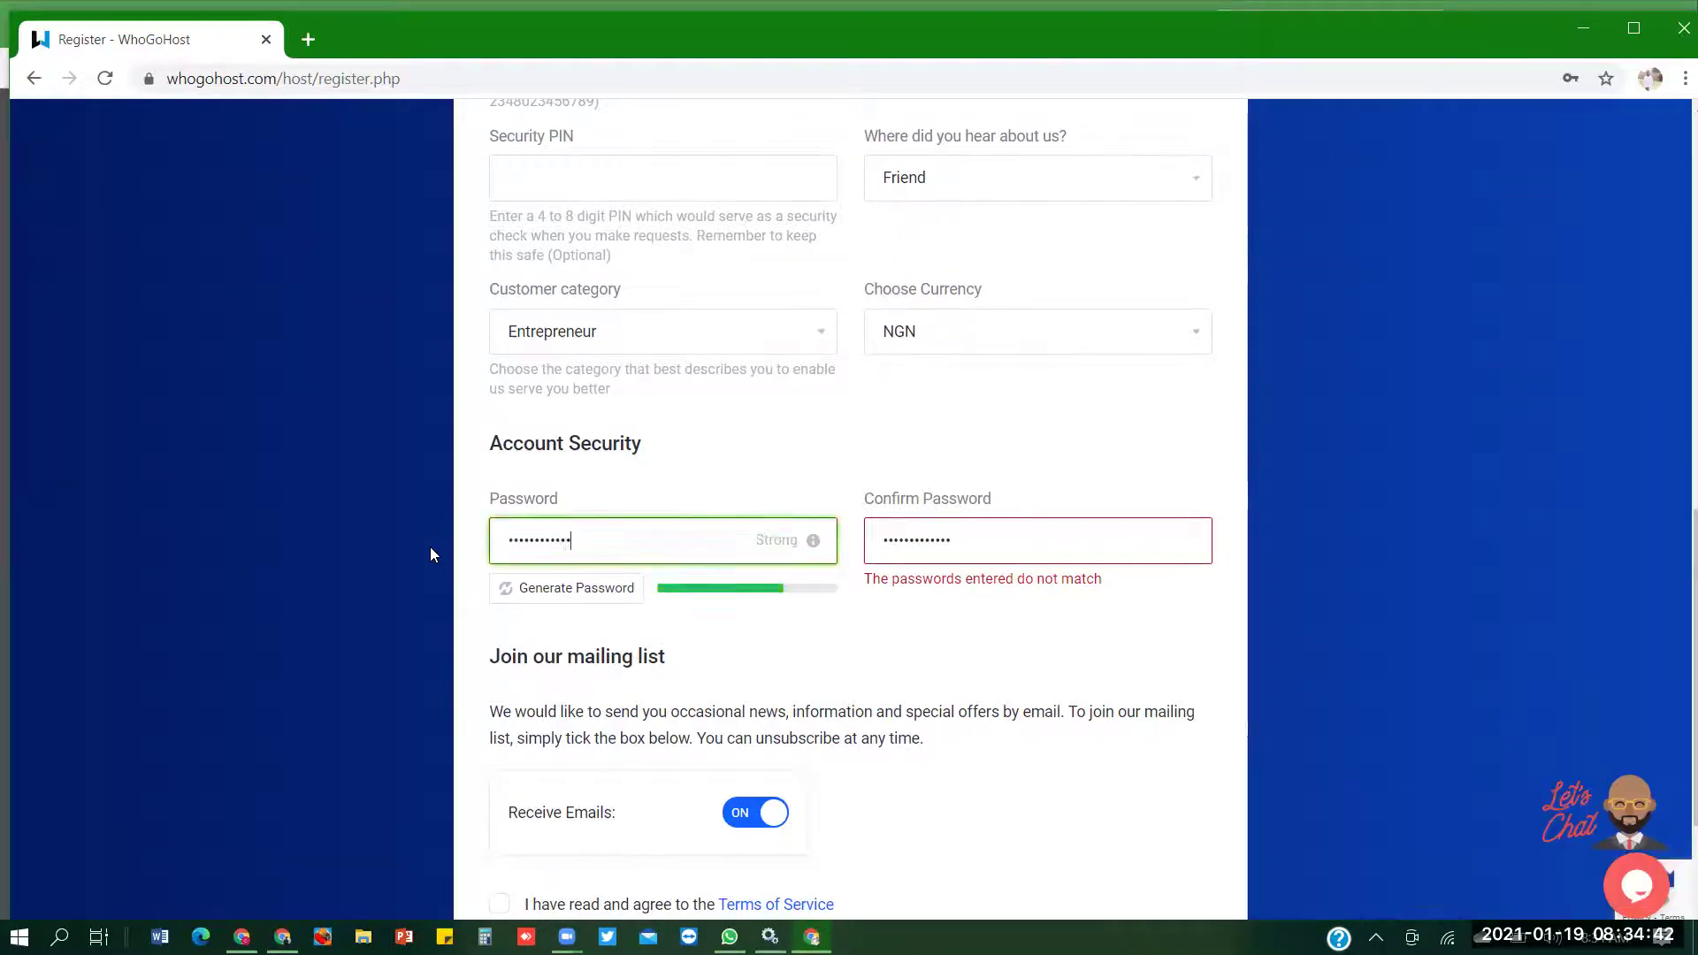
pyautogui.write('•')
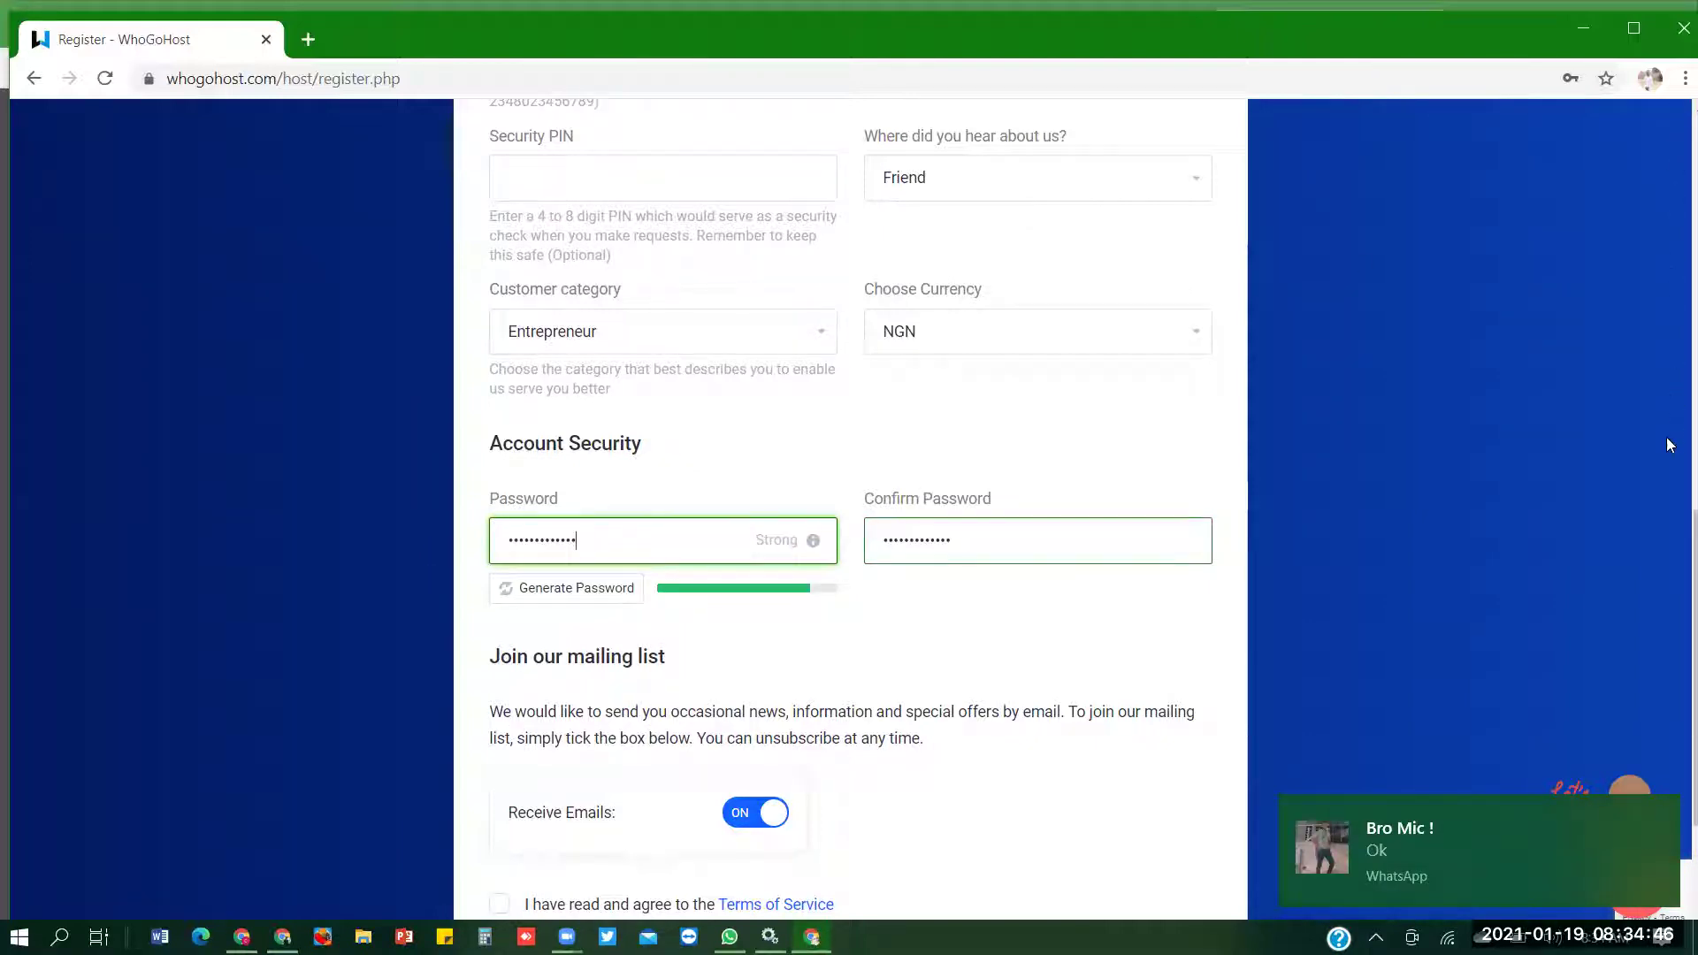
# - Accept the Terms of Service and go to the client sign-in page
pyautogui.scroll(-3, 1673, 672)
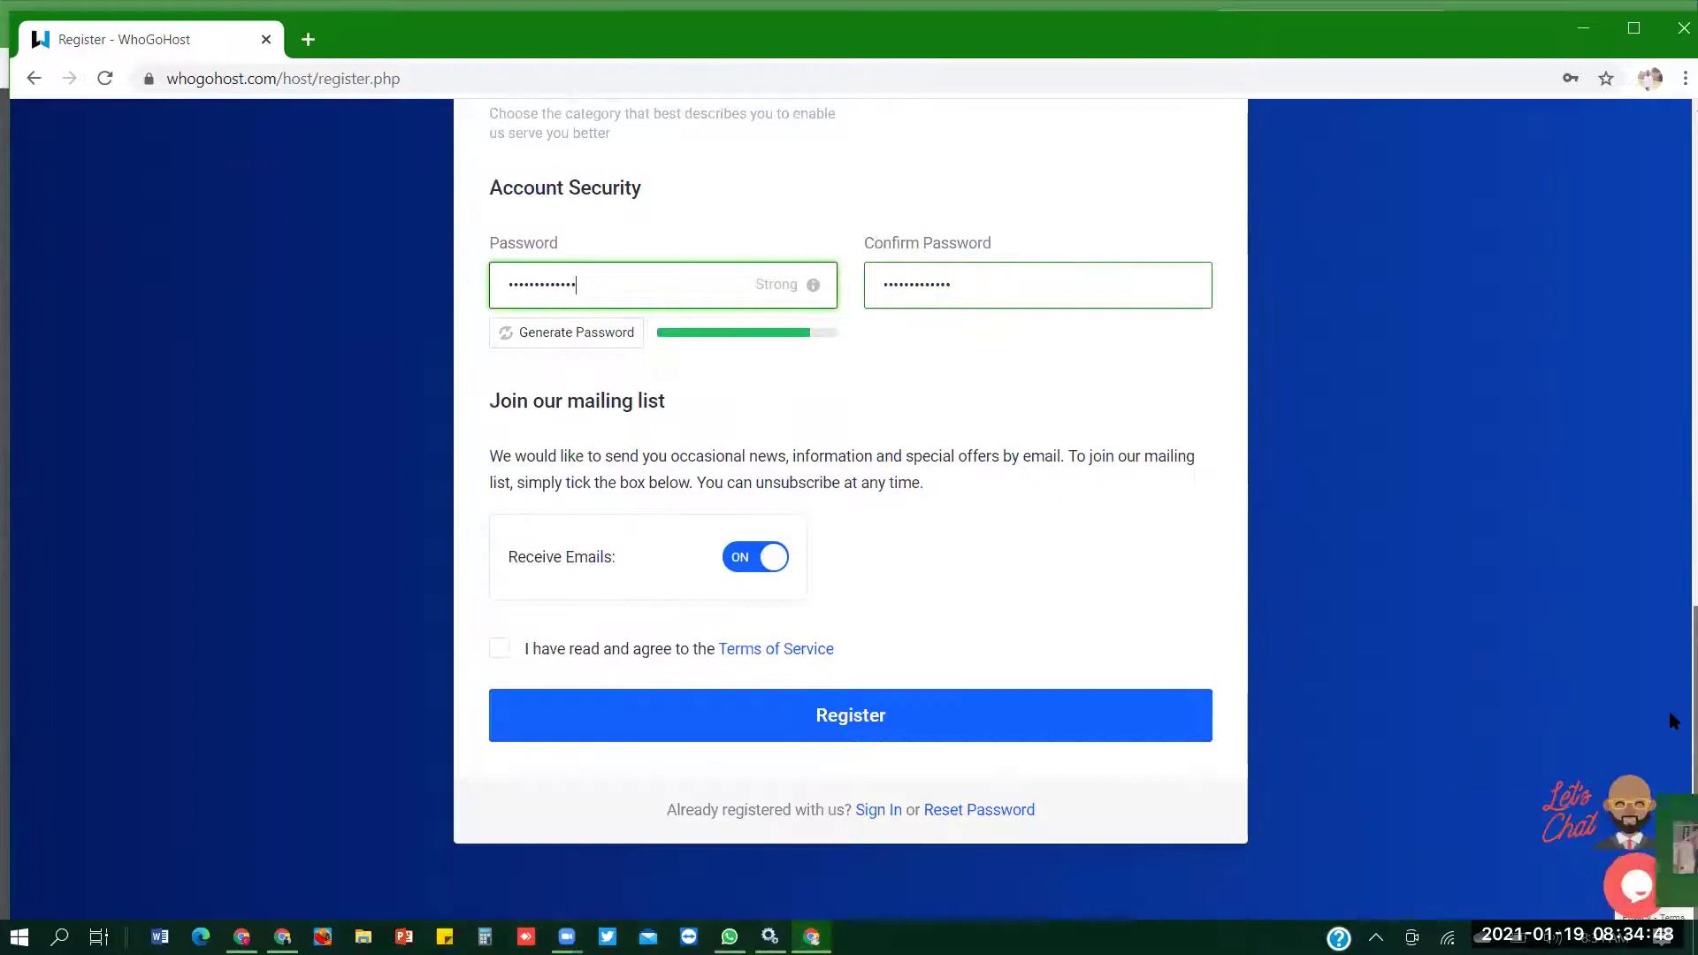
pyautogui.click(505, 655)
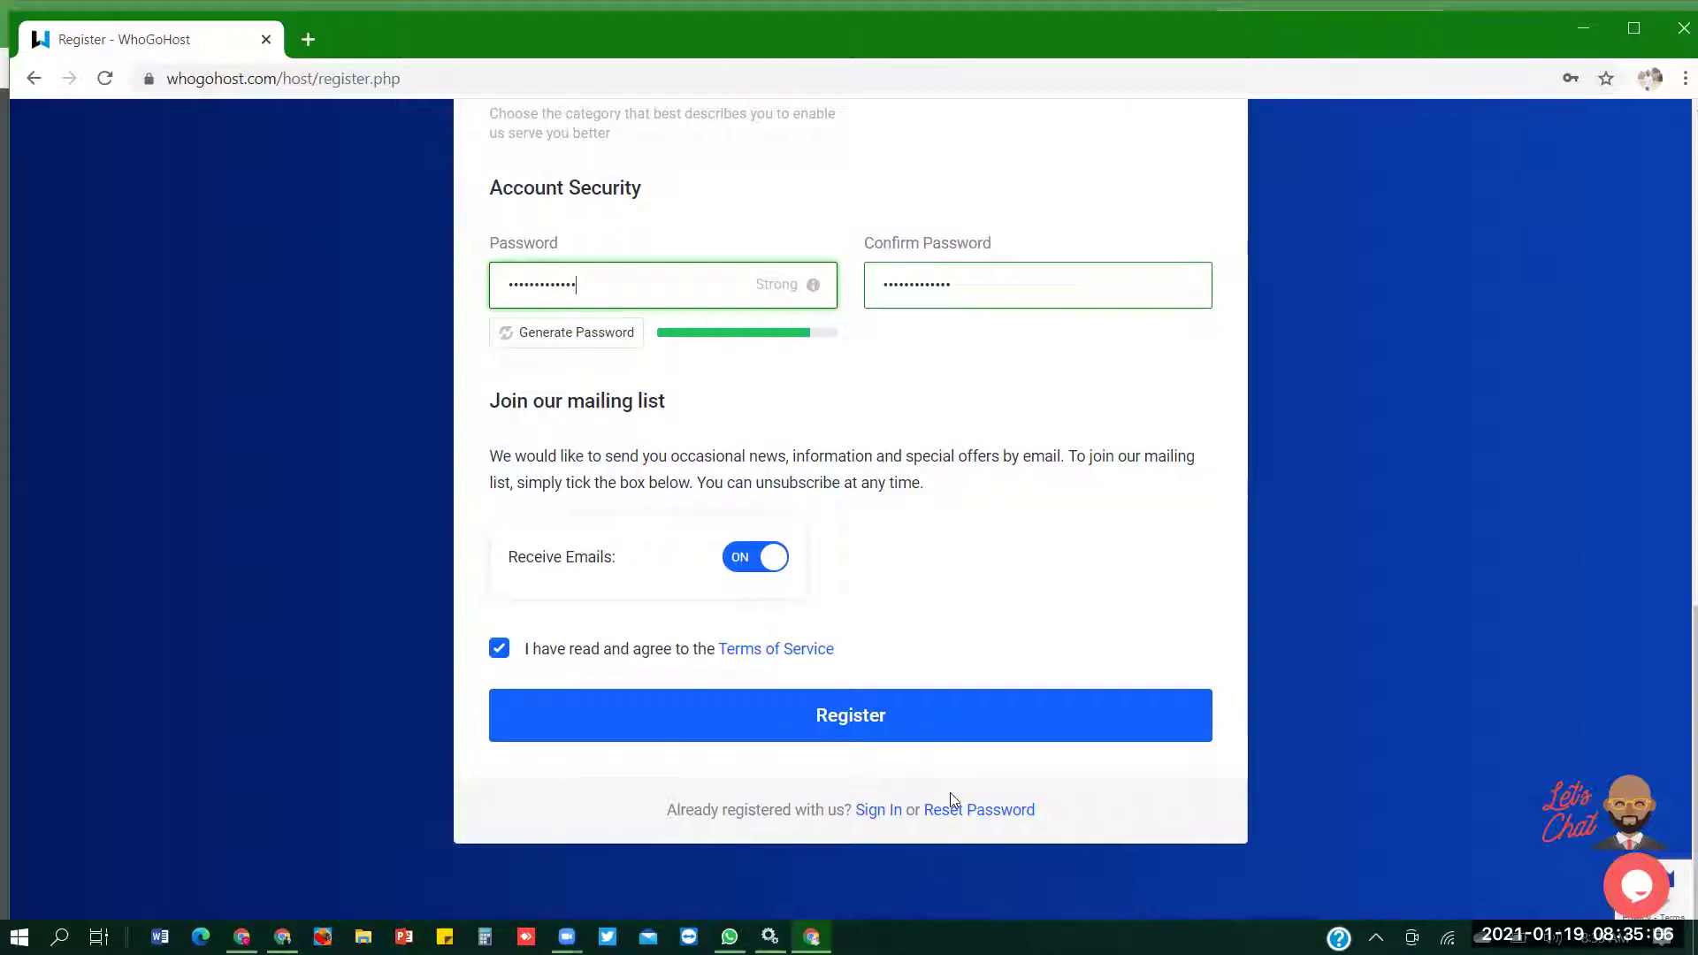
pyautogui.click(871, 809)
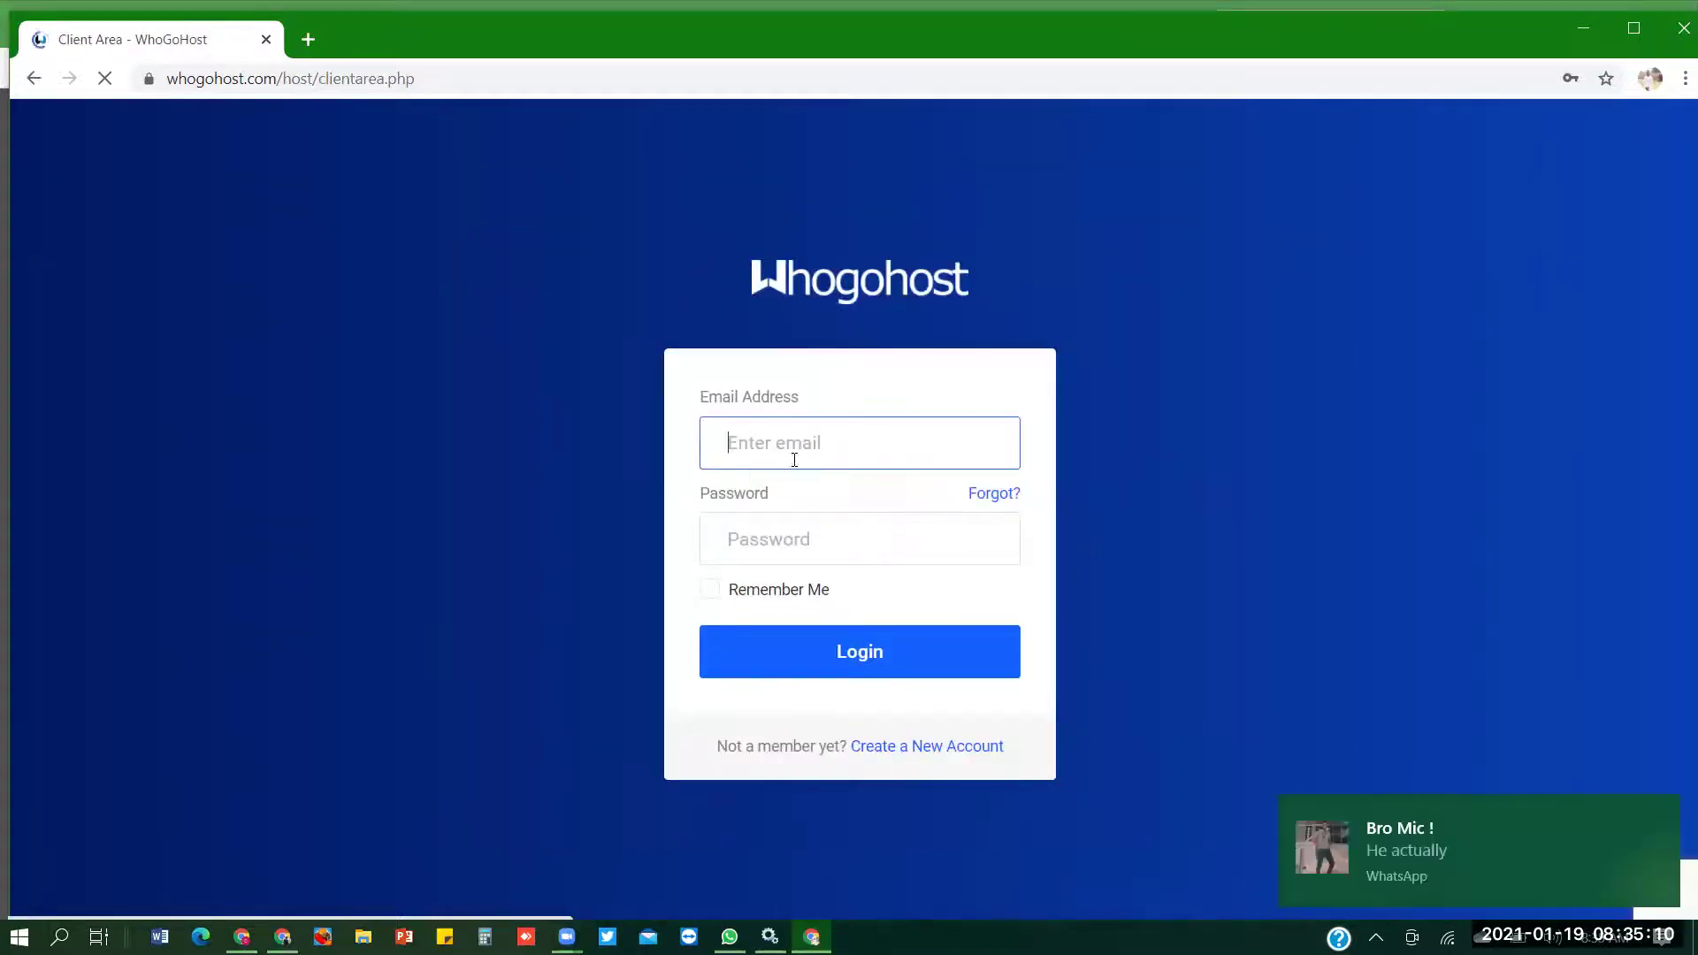
# - Fill in the saved account e-mail and the password, then submit the login
pyautogui.click(783, 449)
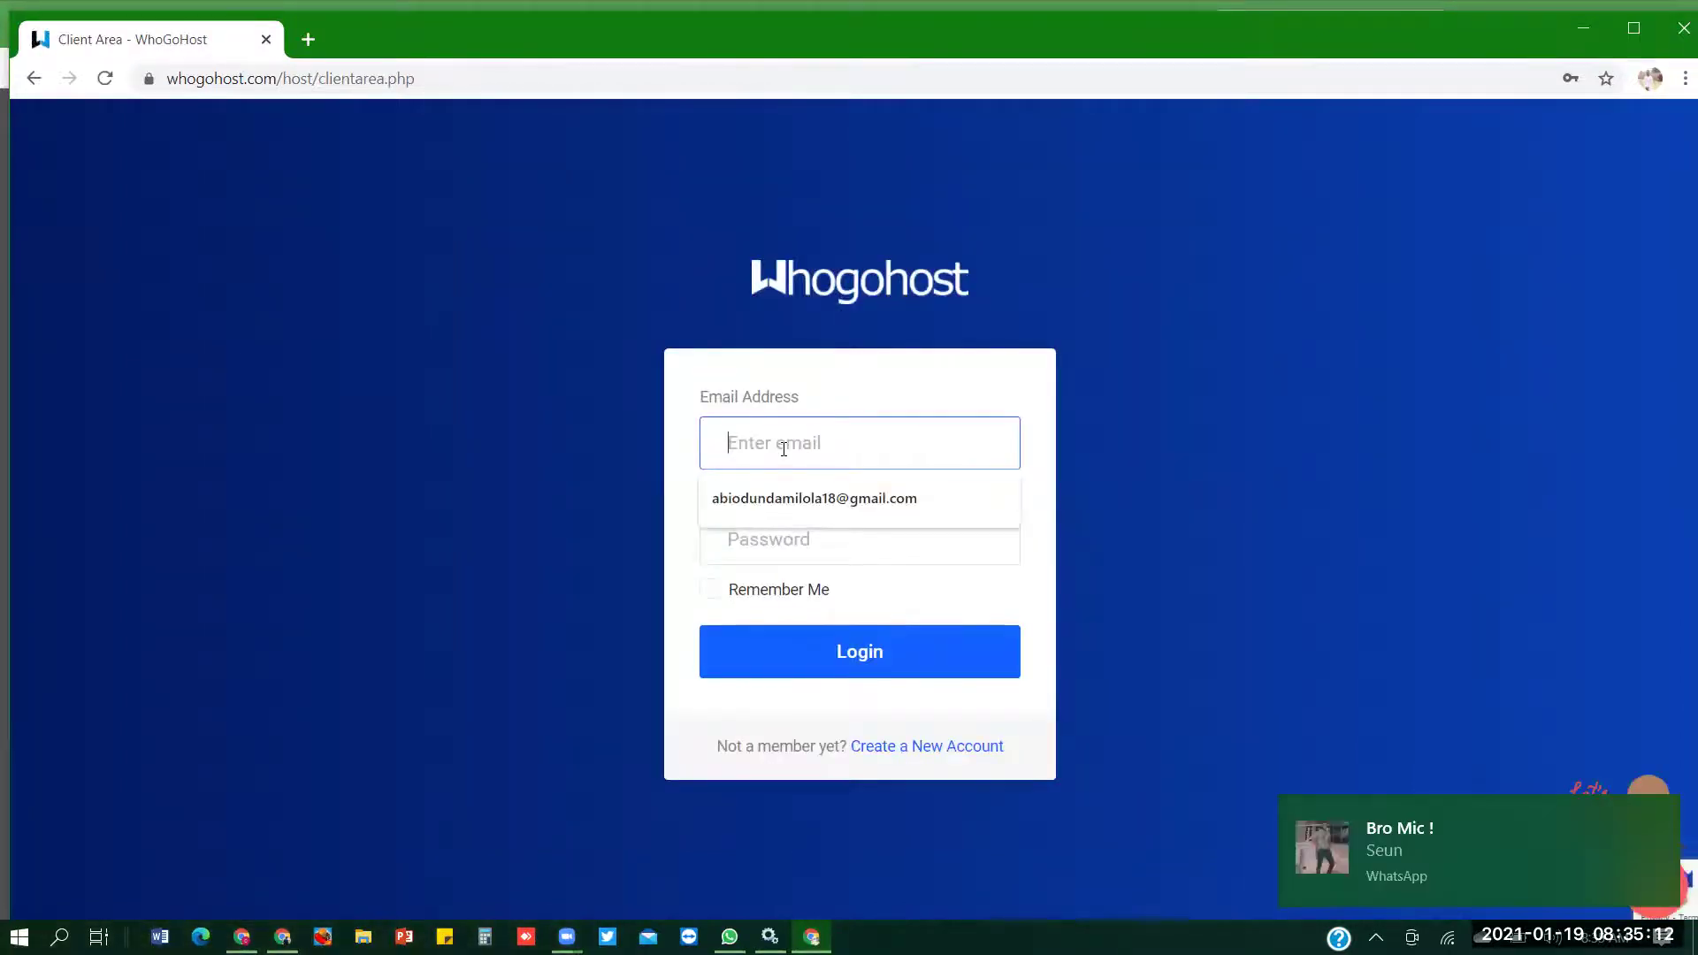
pyautogui.click(789, 497)
pyautogui.click(787, 552)
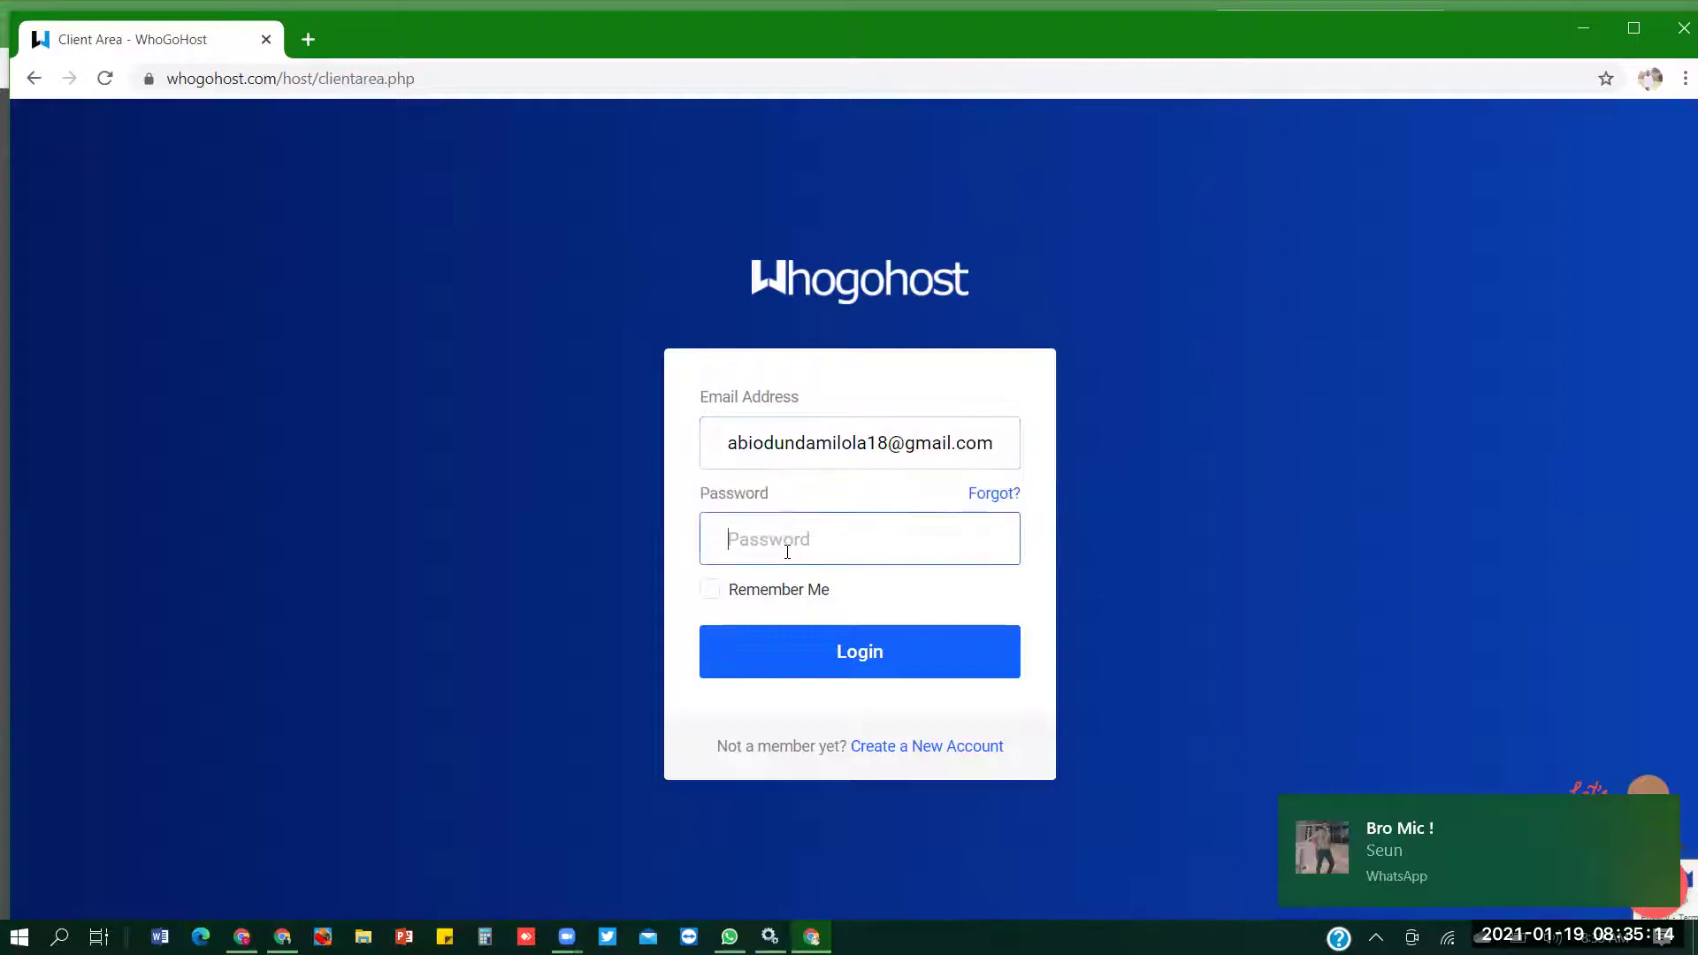
pyautogui.write('•••••••••')
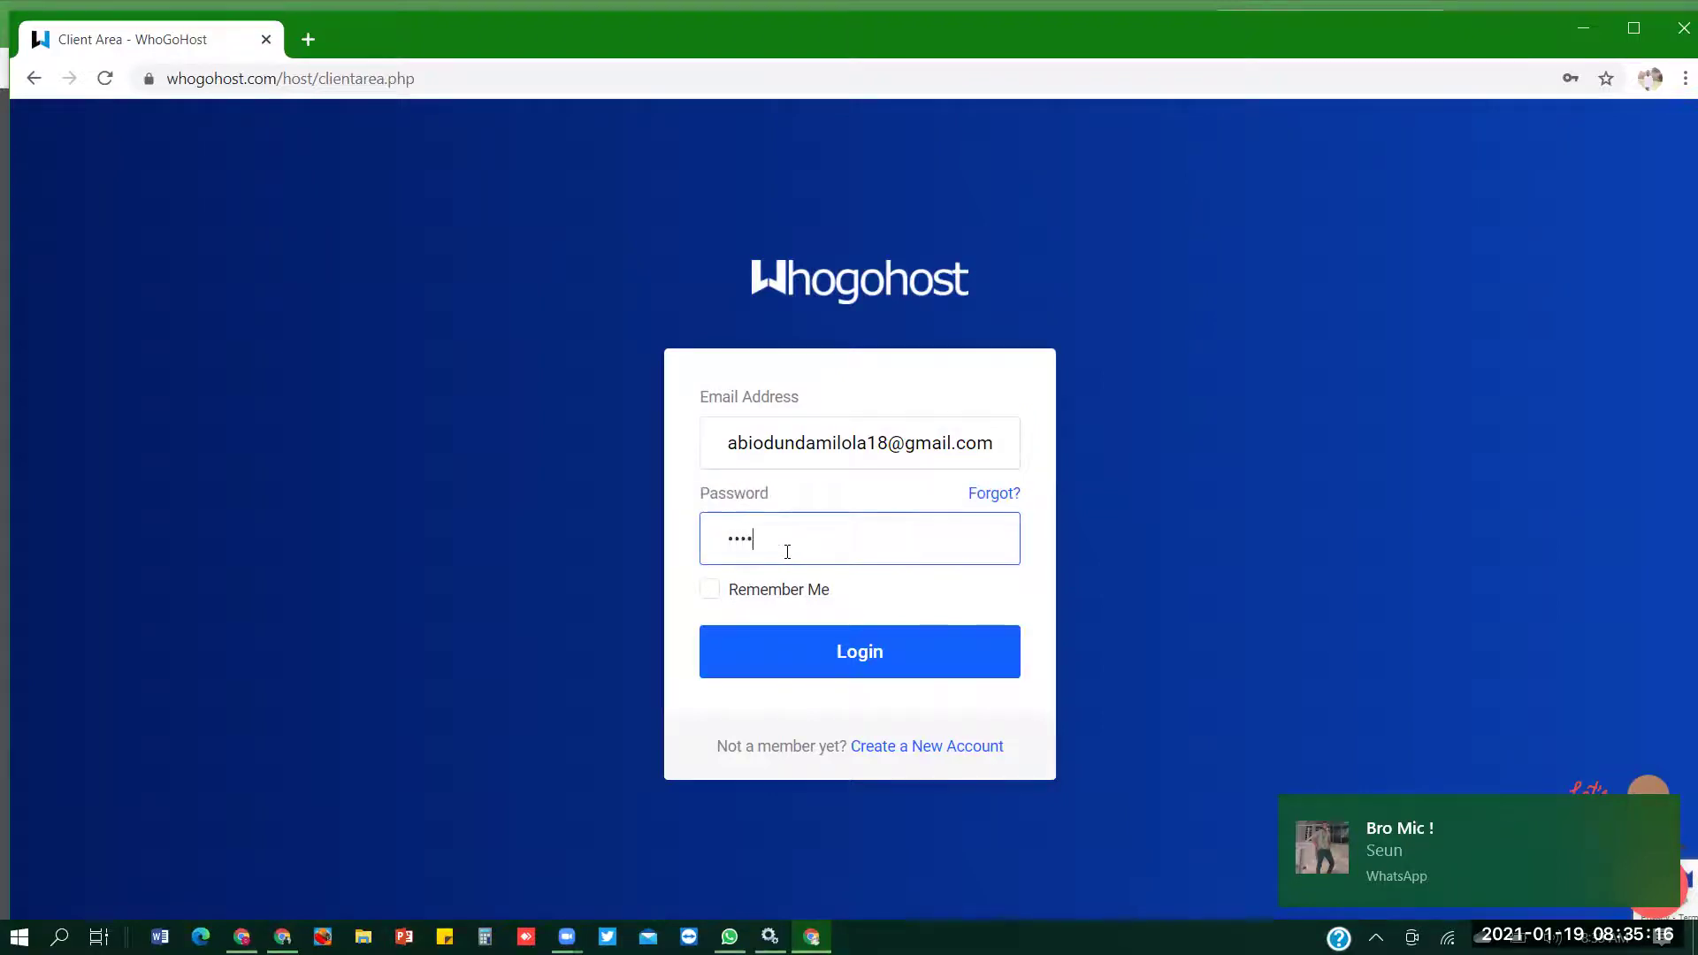
pyautogui.write('••••')
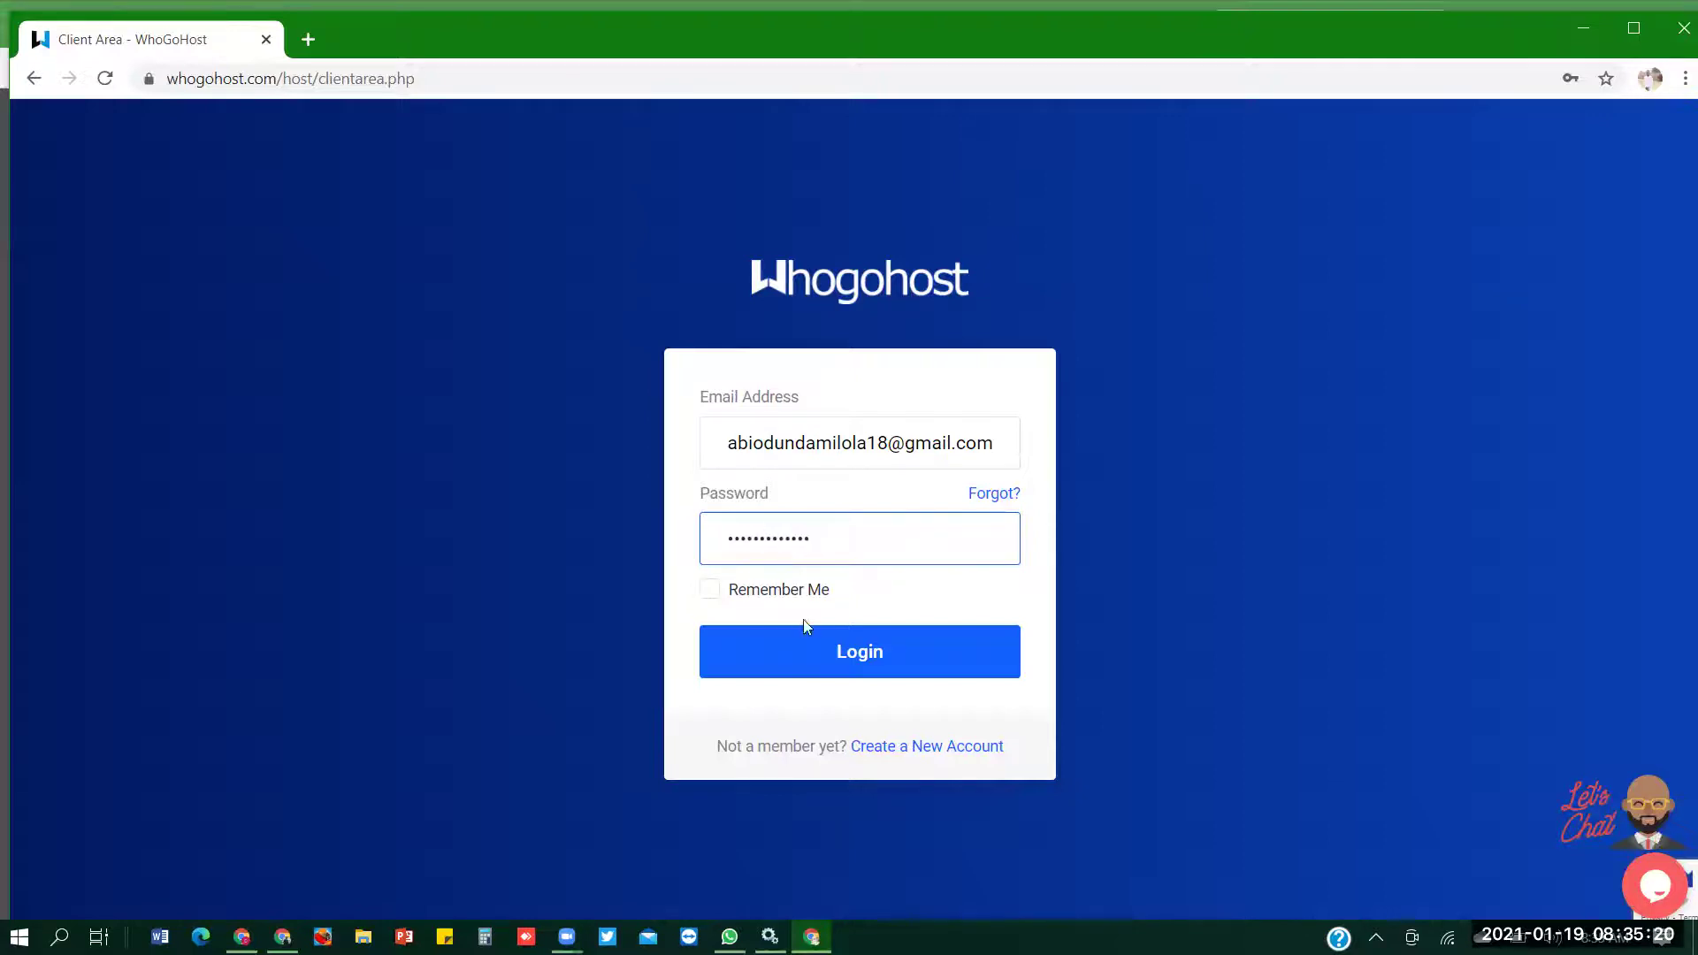
pyautogui.click(824, 659)
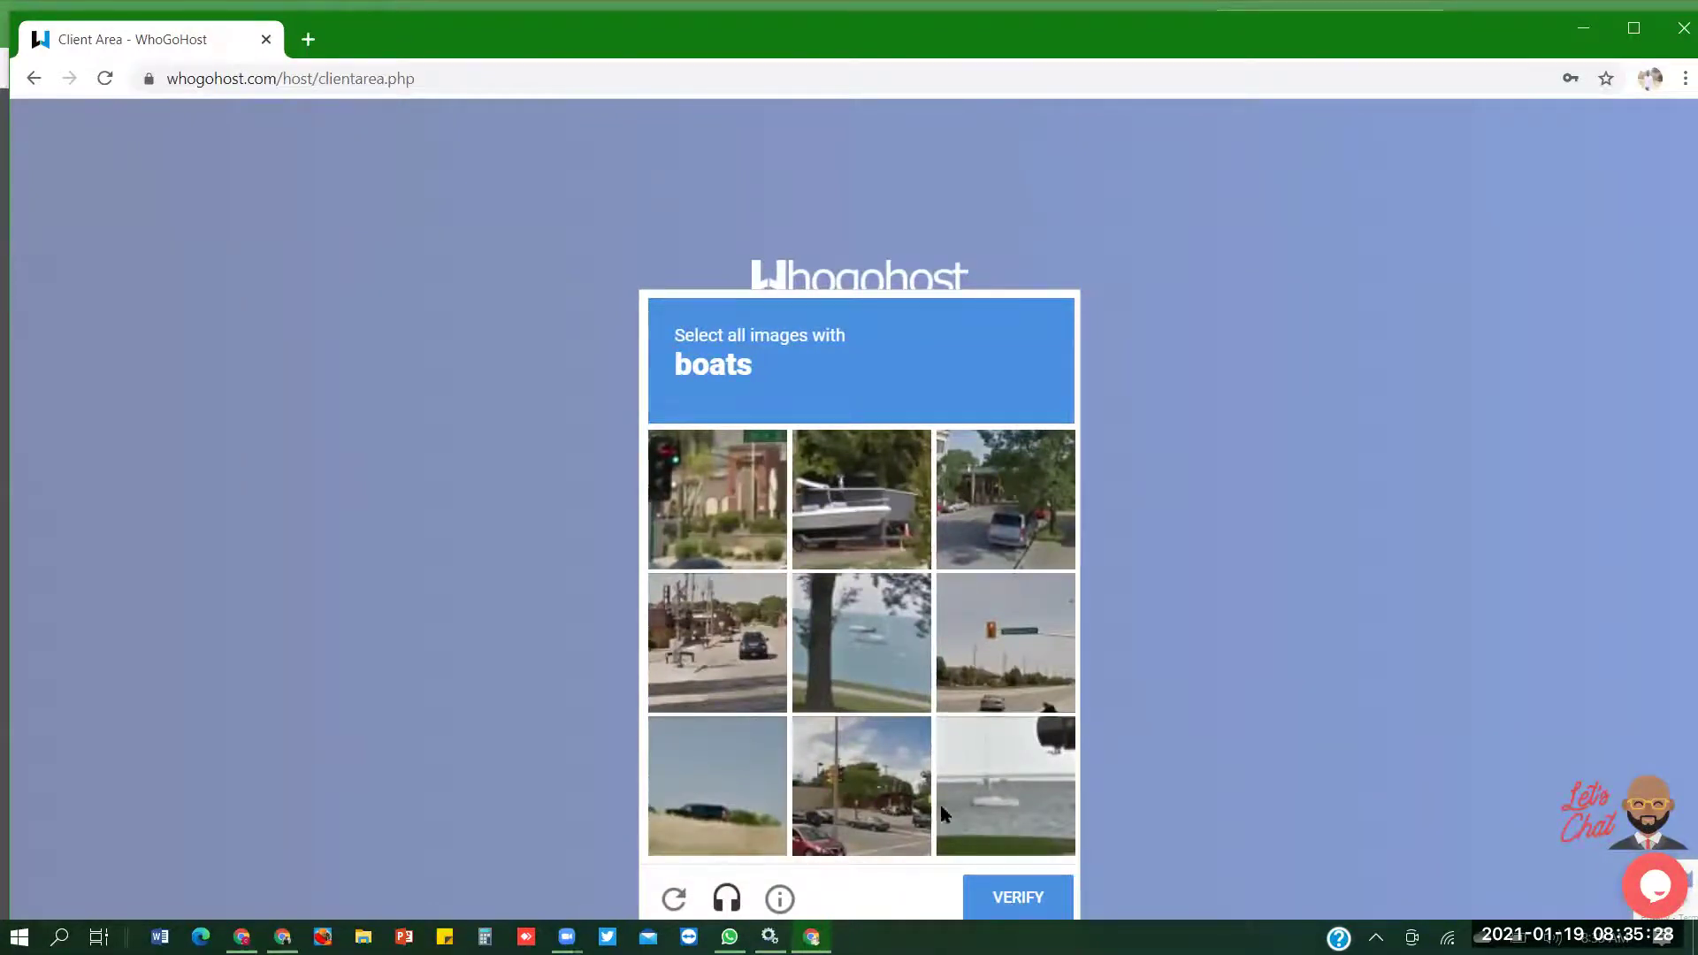
# - Select all boat images in the reCAPTCHA, retrying until it is accepted
pyautogui.click(990, 787)
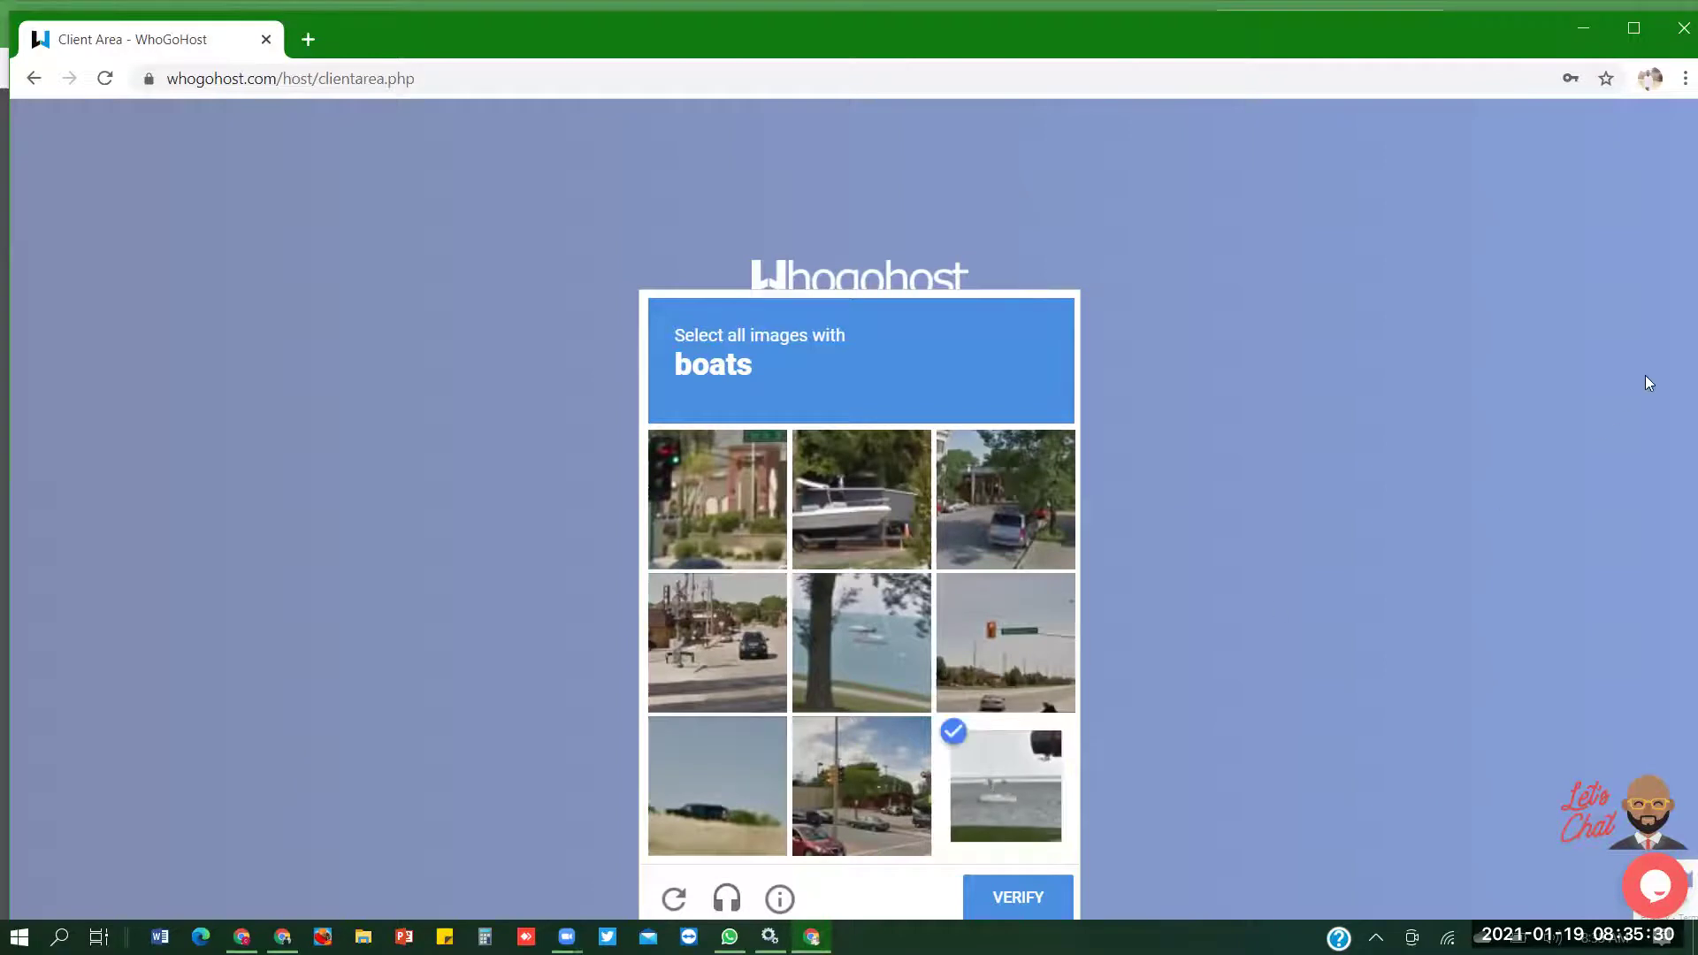
pyautogui.click(1672, 500)
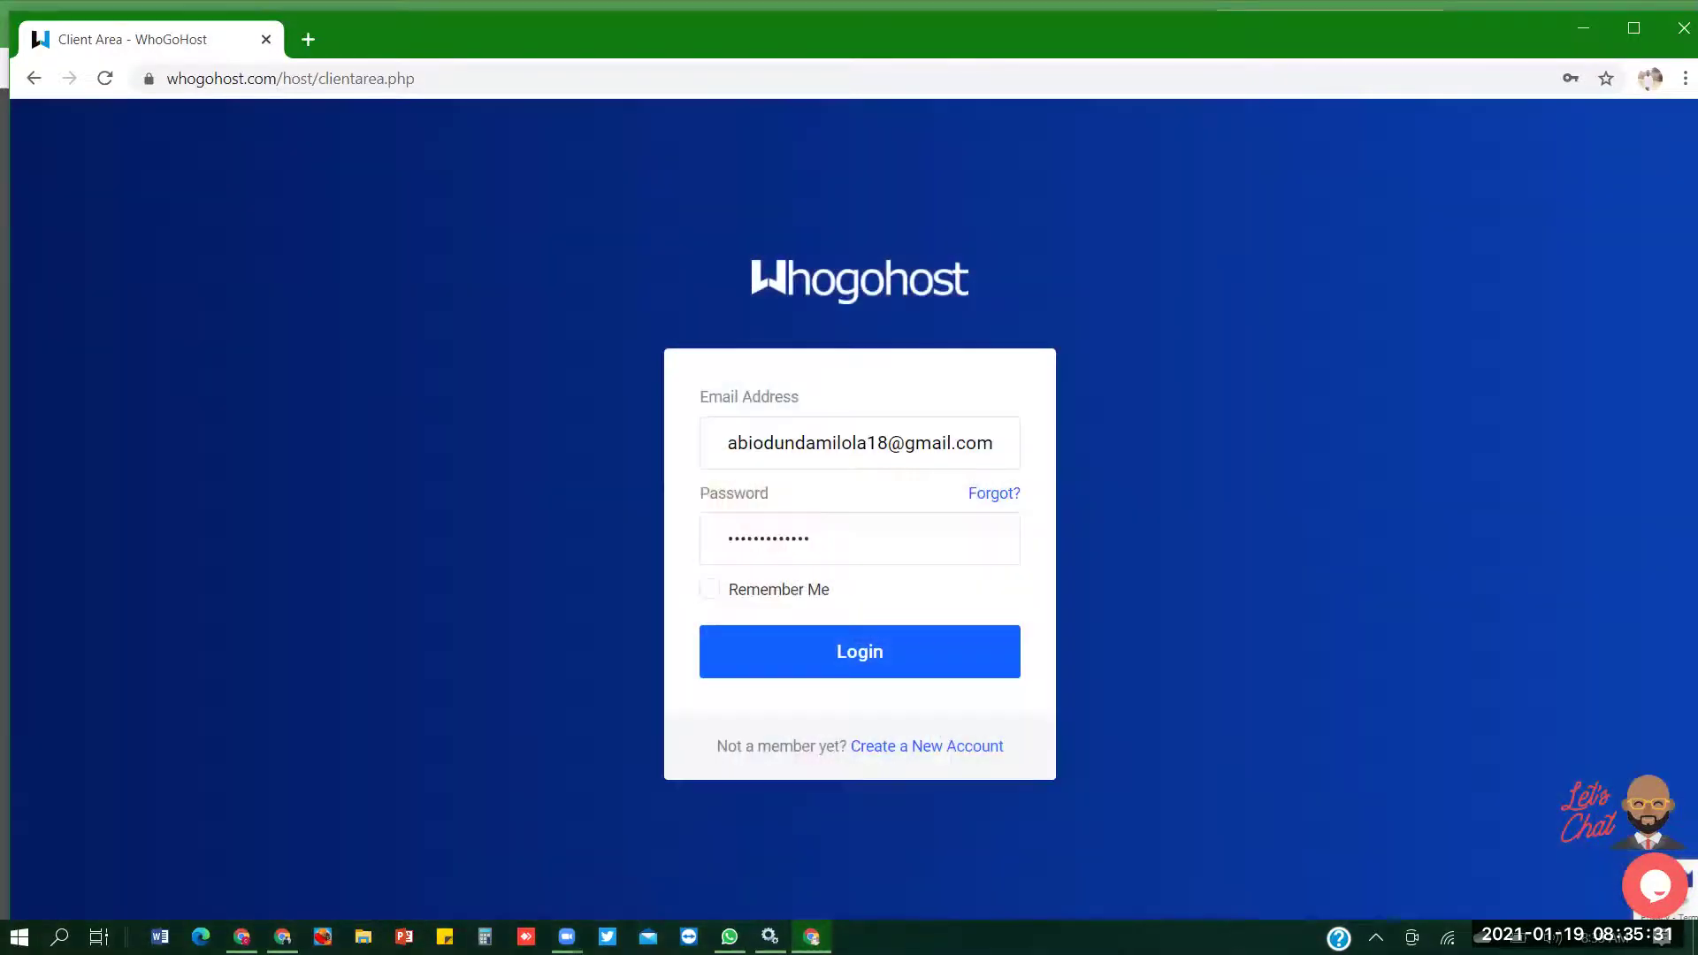
pyautogui.click(890, 674)
pyautogui.click(1048, 904)
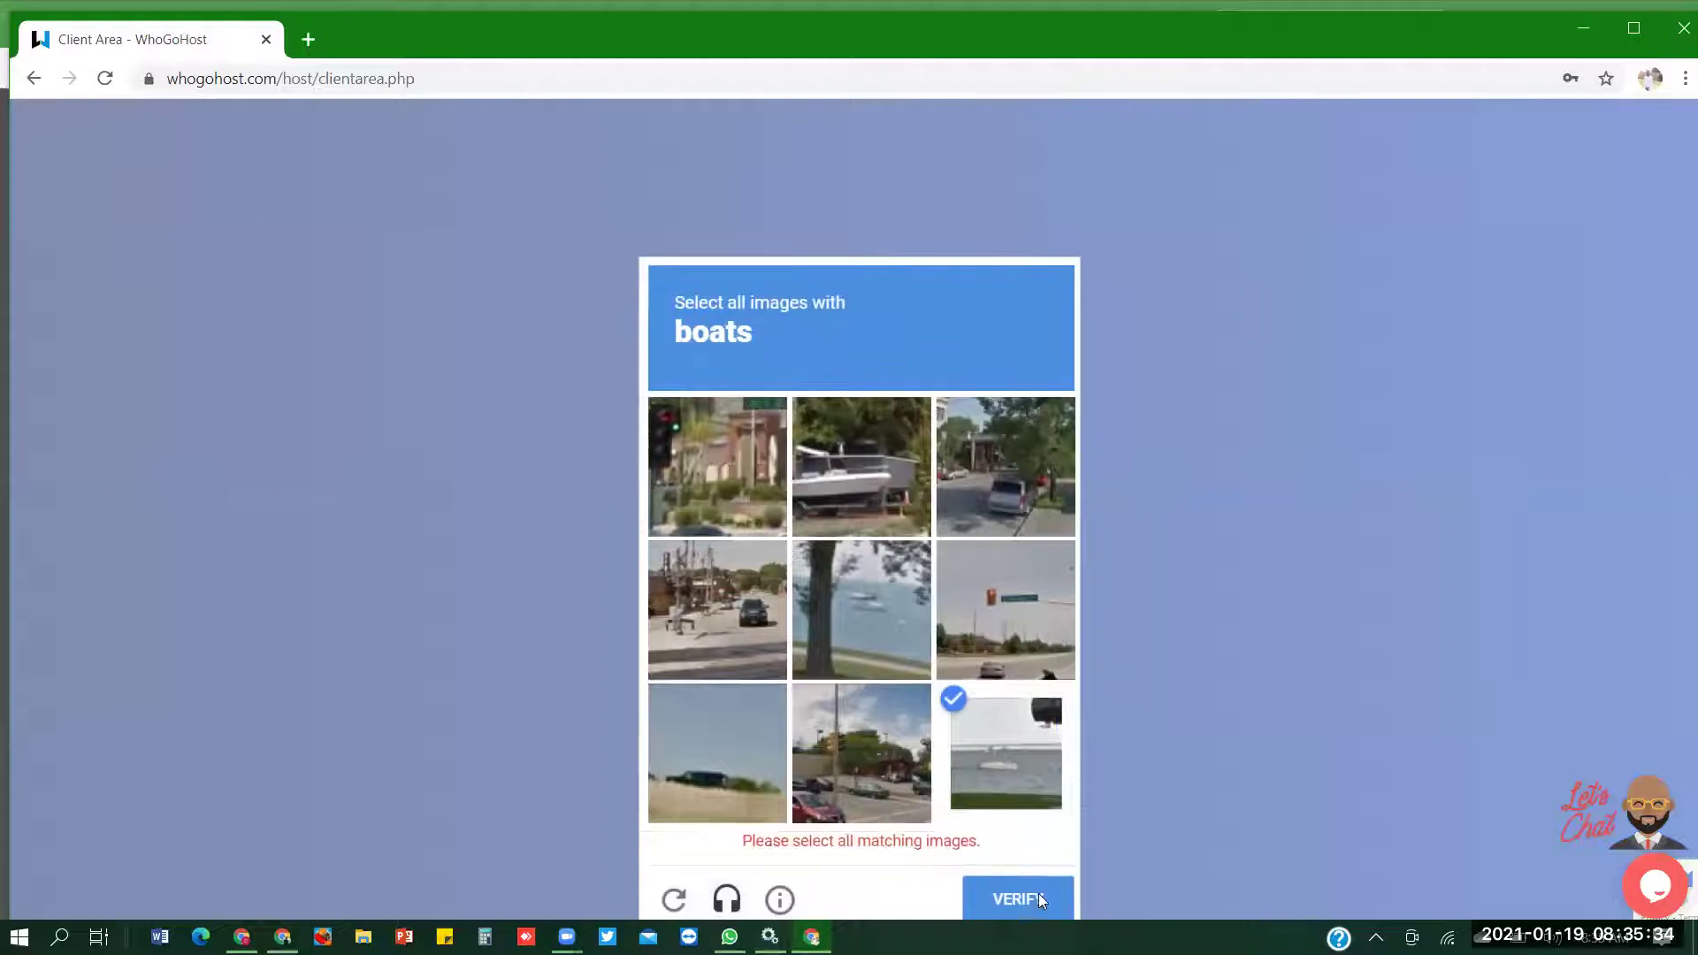
pyautogui.click(848, 615)
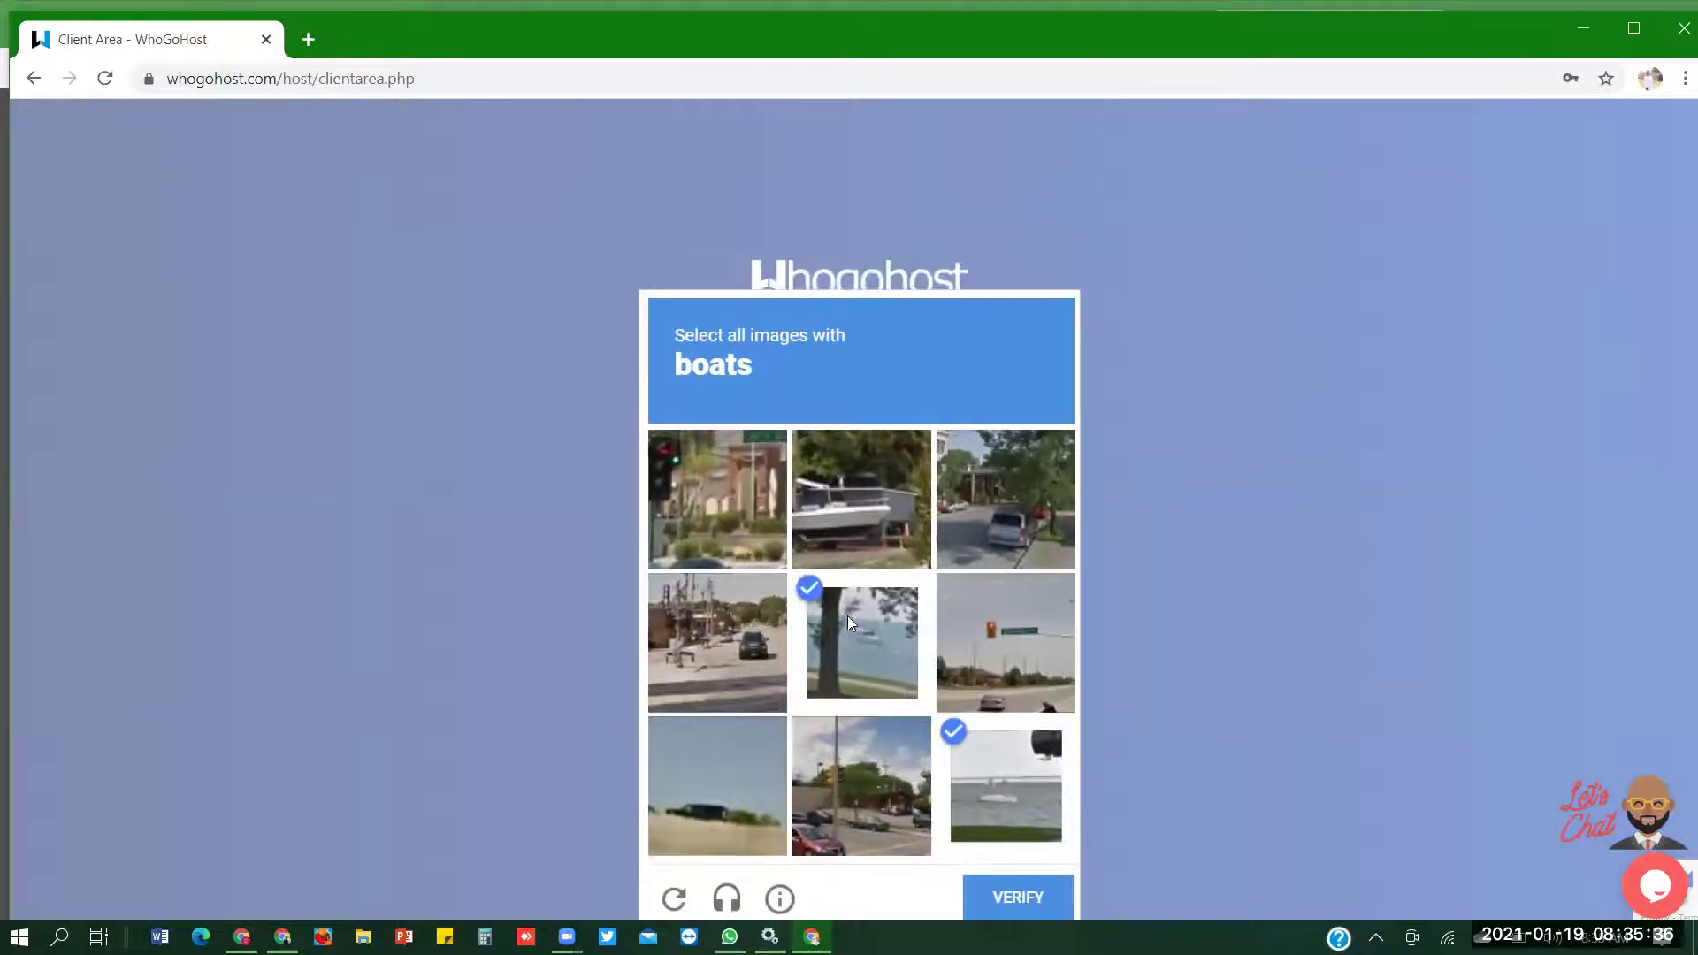
pyautogui.click(994, 815)
pyautogui.click(983, 780)
pyautogui.click(1002, 904)
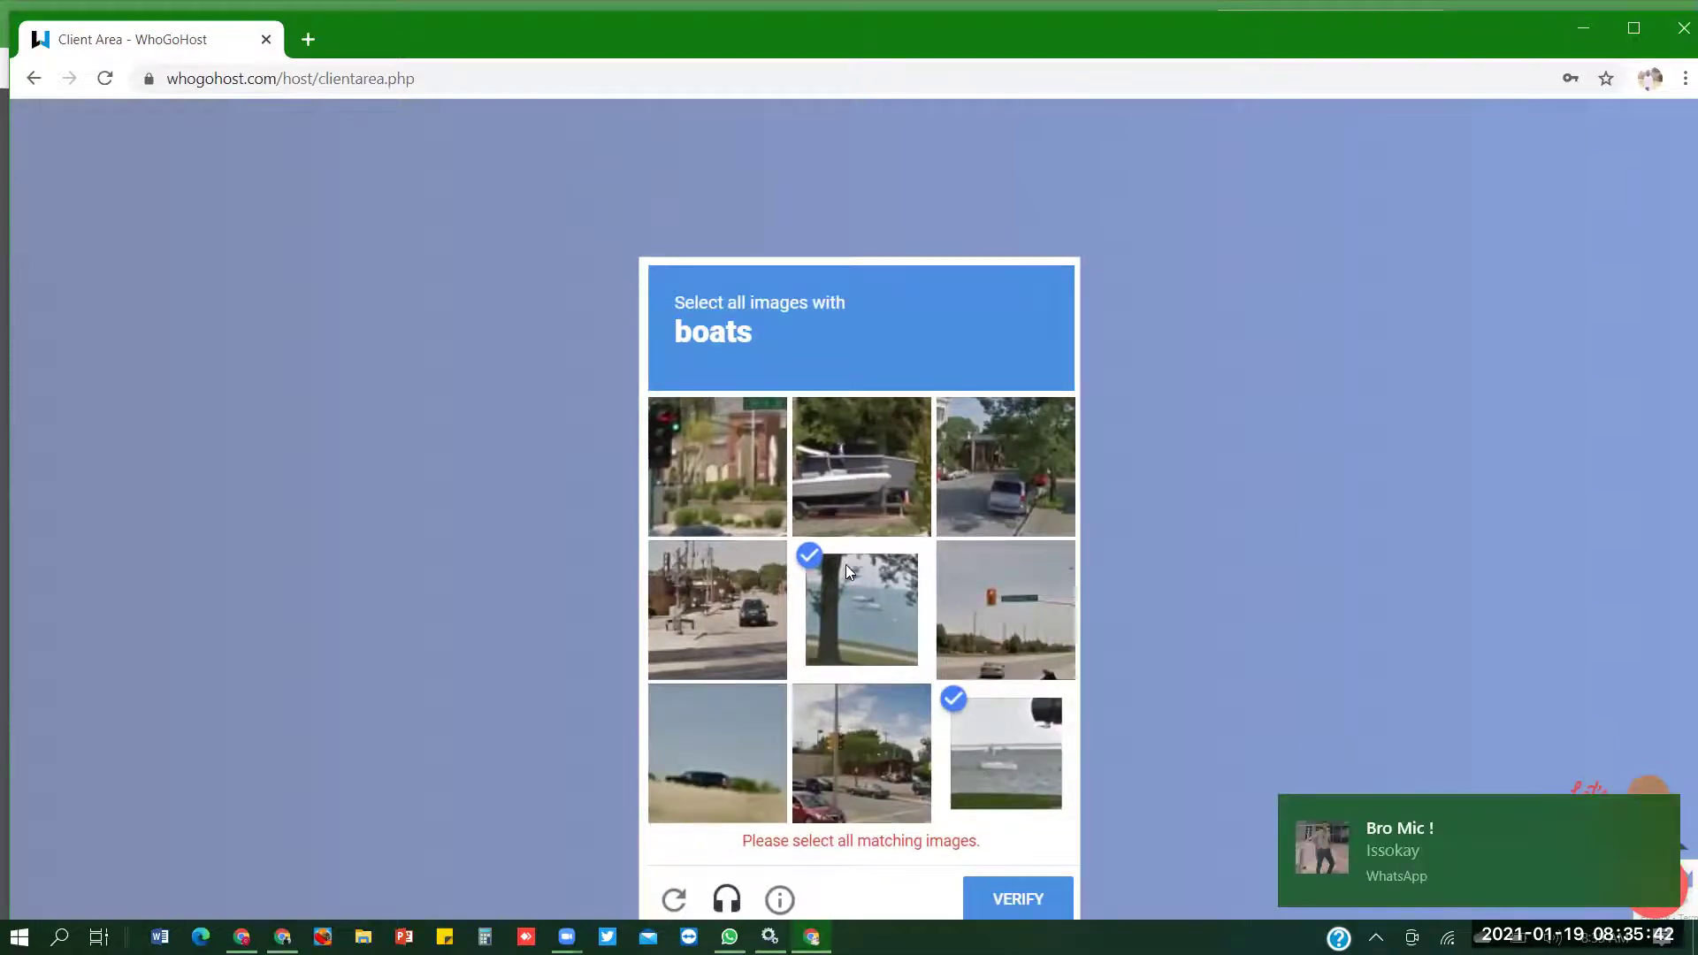
pyautogui.click(845, 524)
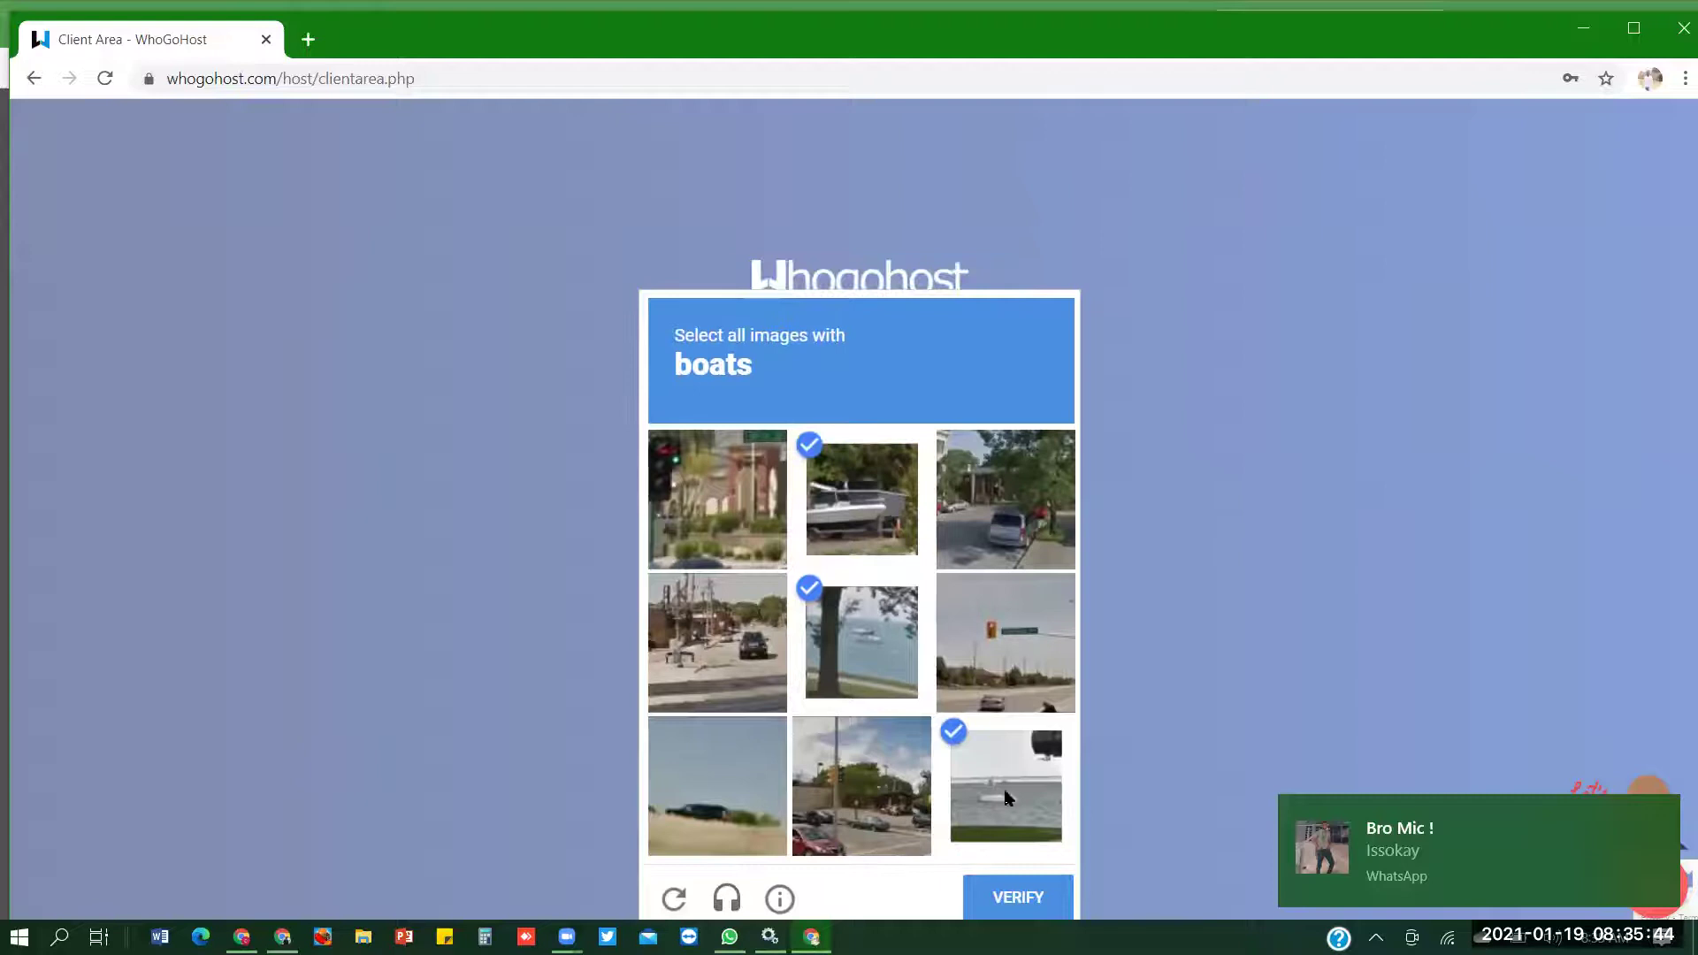
pyautogui.click(1007, 899)
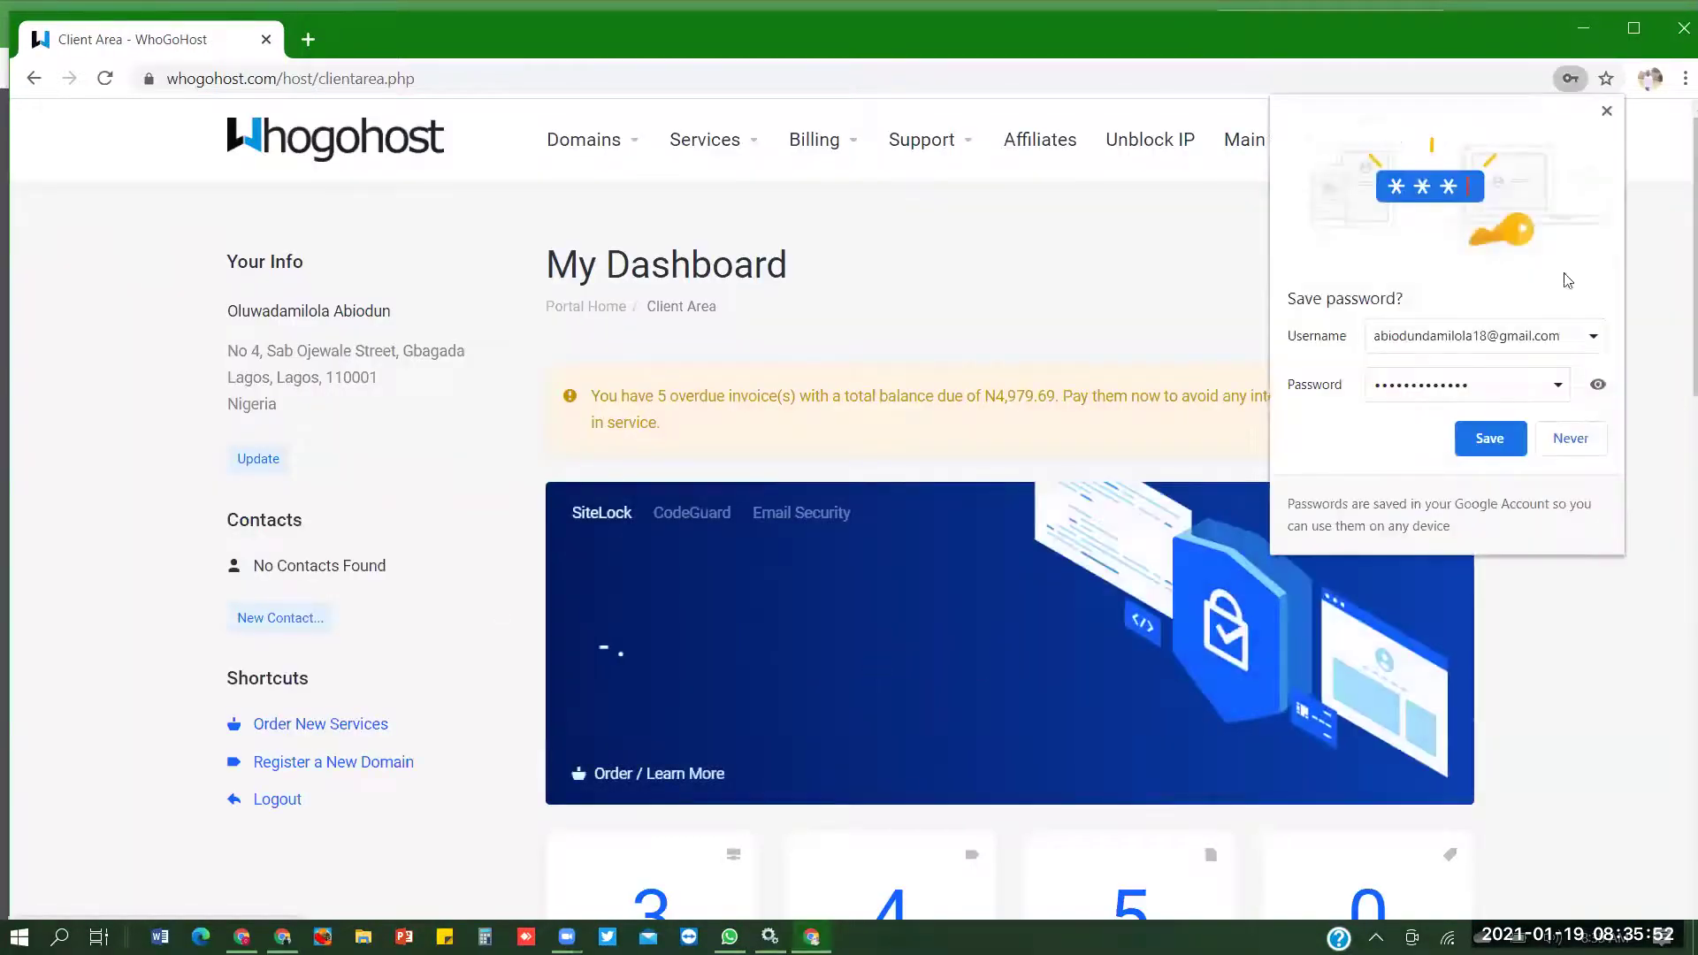
# - Dismiss Chrome's save-password popup and scroll to the Register a New Domain search field
pyautogui.click(1607, 110)
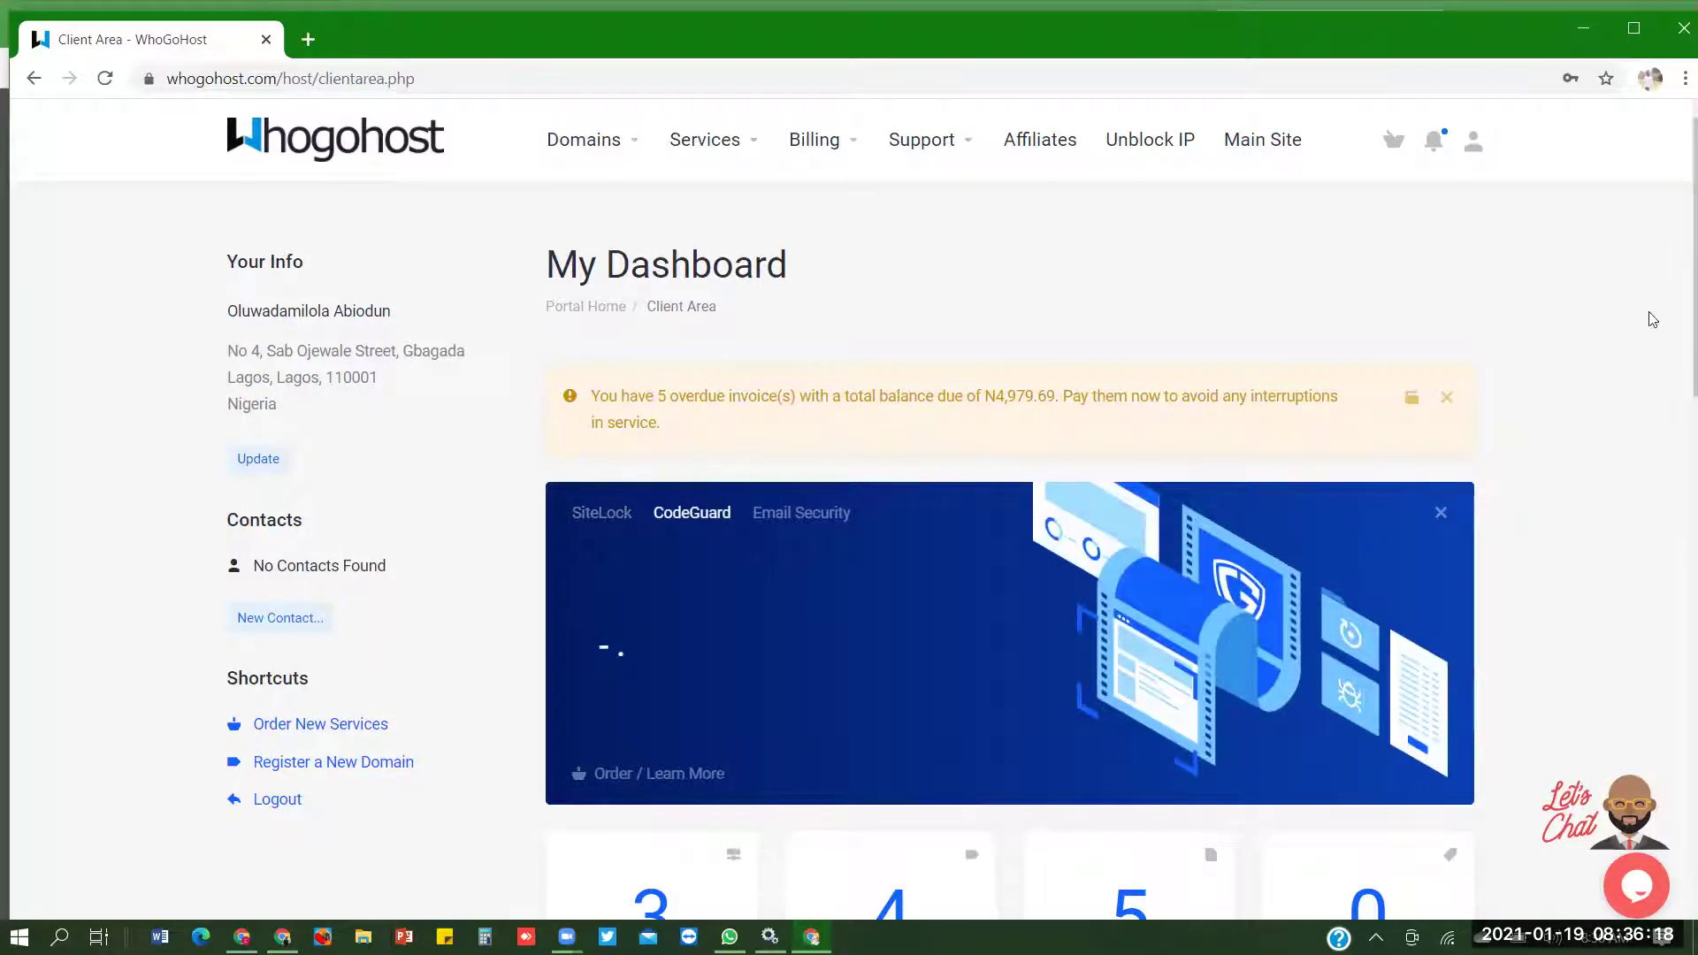
pyautogui.moveTo(1672, 295); pyautogui.dragTo(1574, 470)
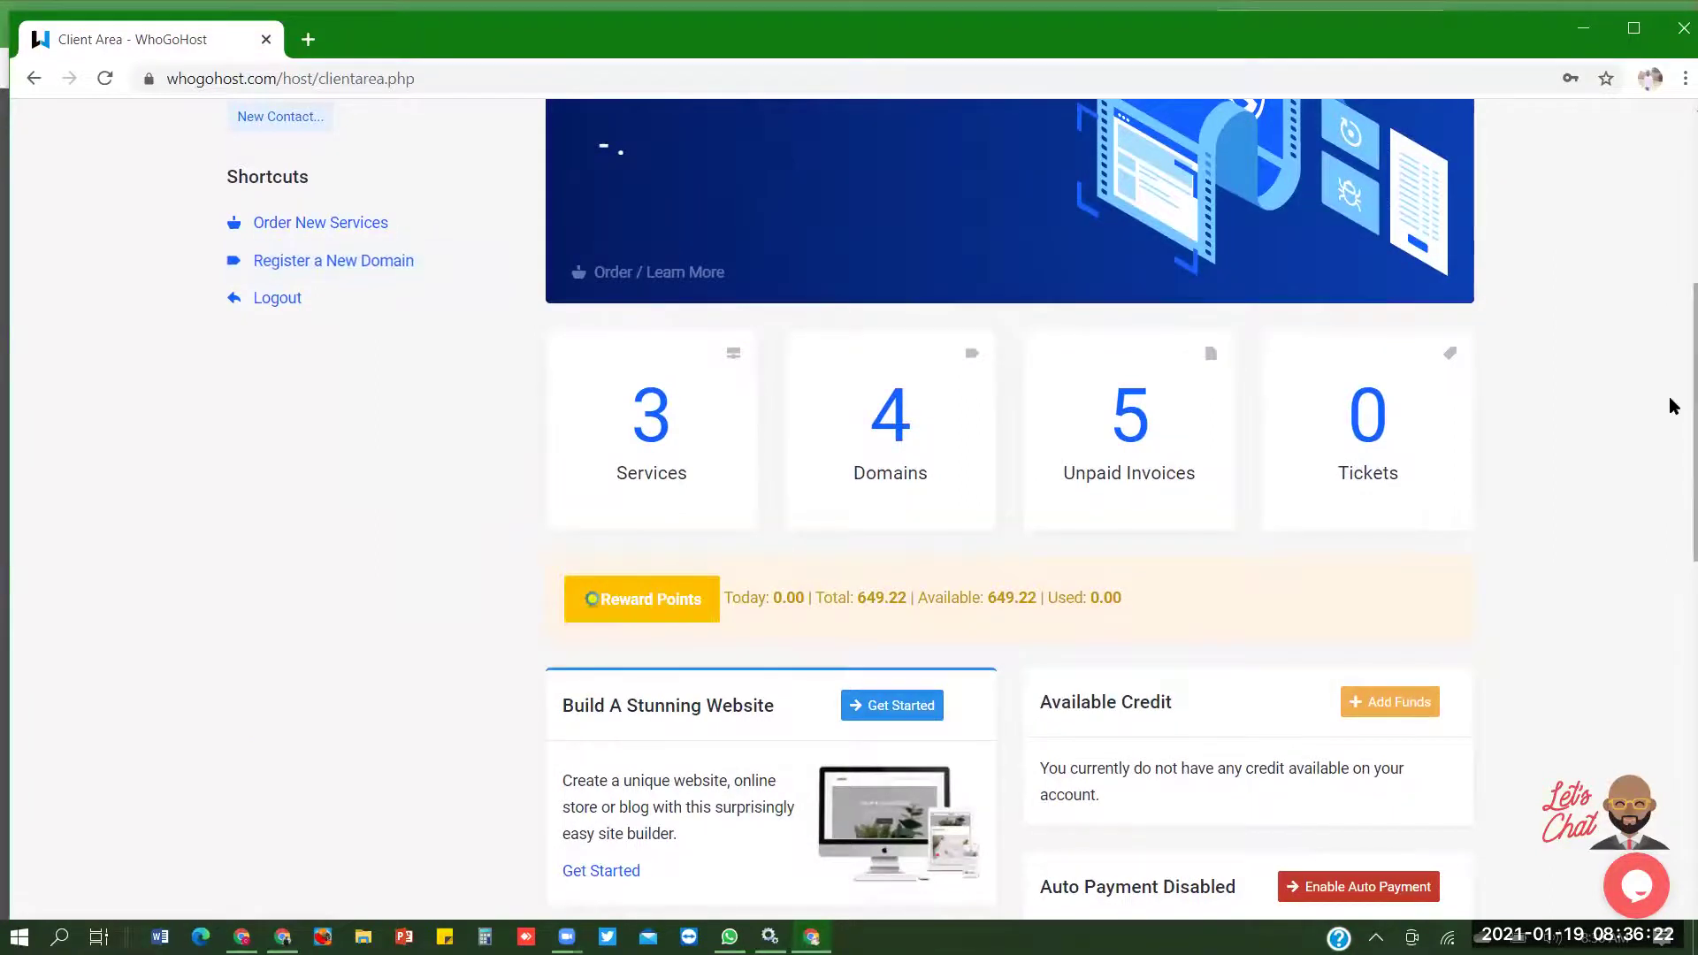
pyautogui.moveTo(1671, 405); pyautogui.dragTo(1671, 700)
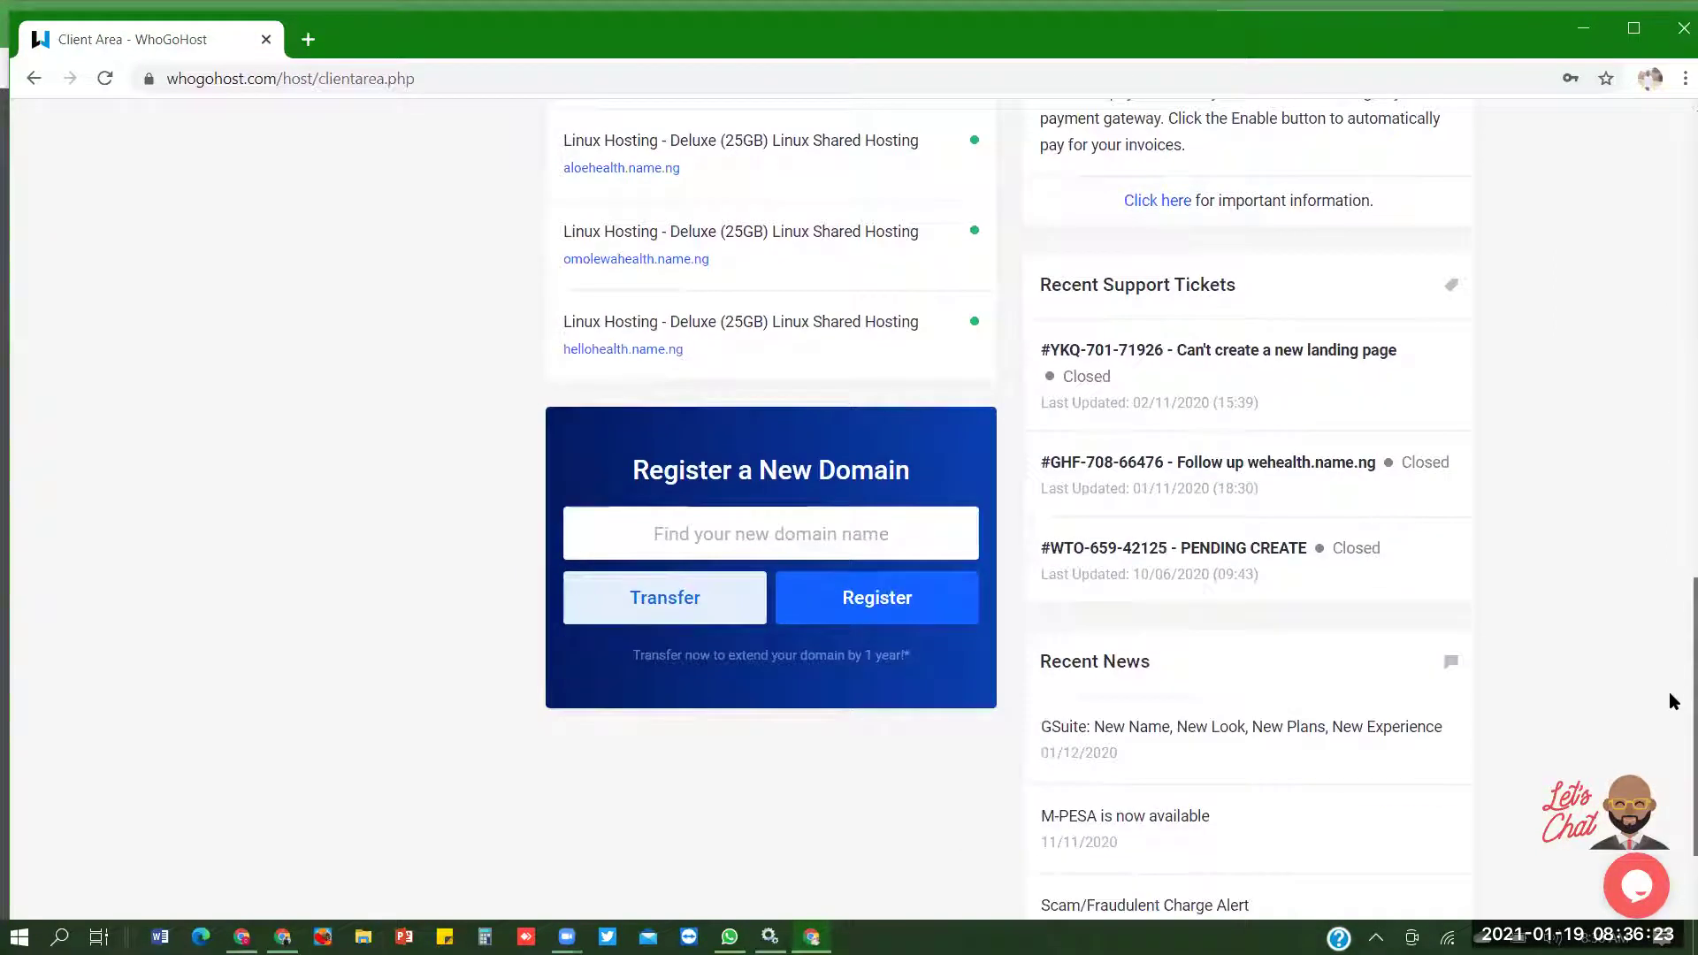
pyautogui.click(692, 543)
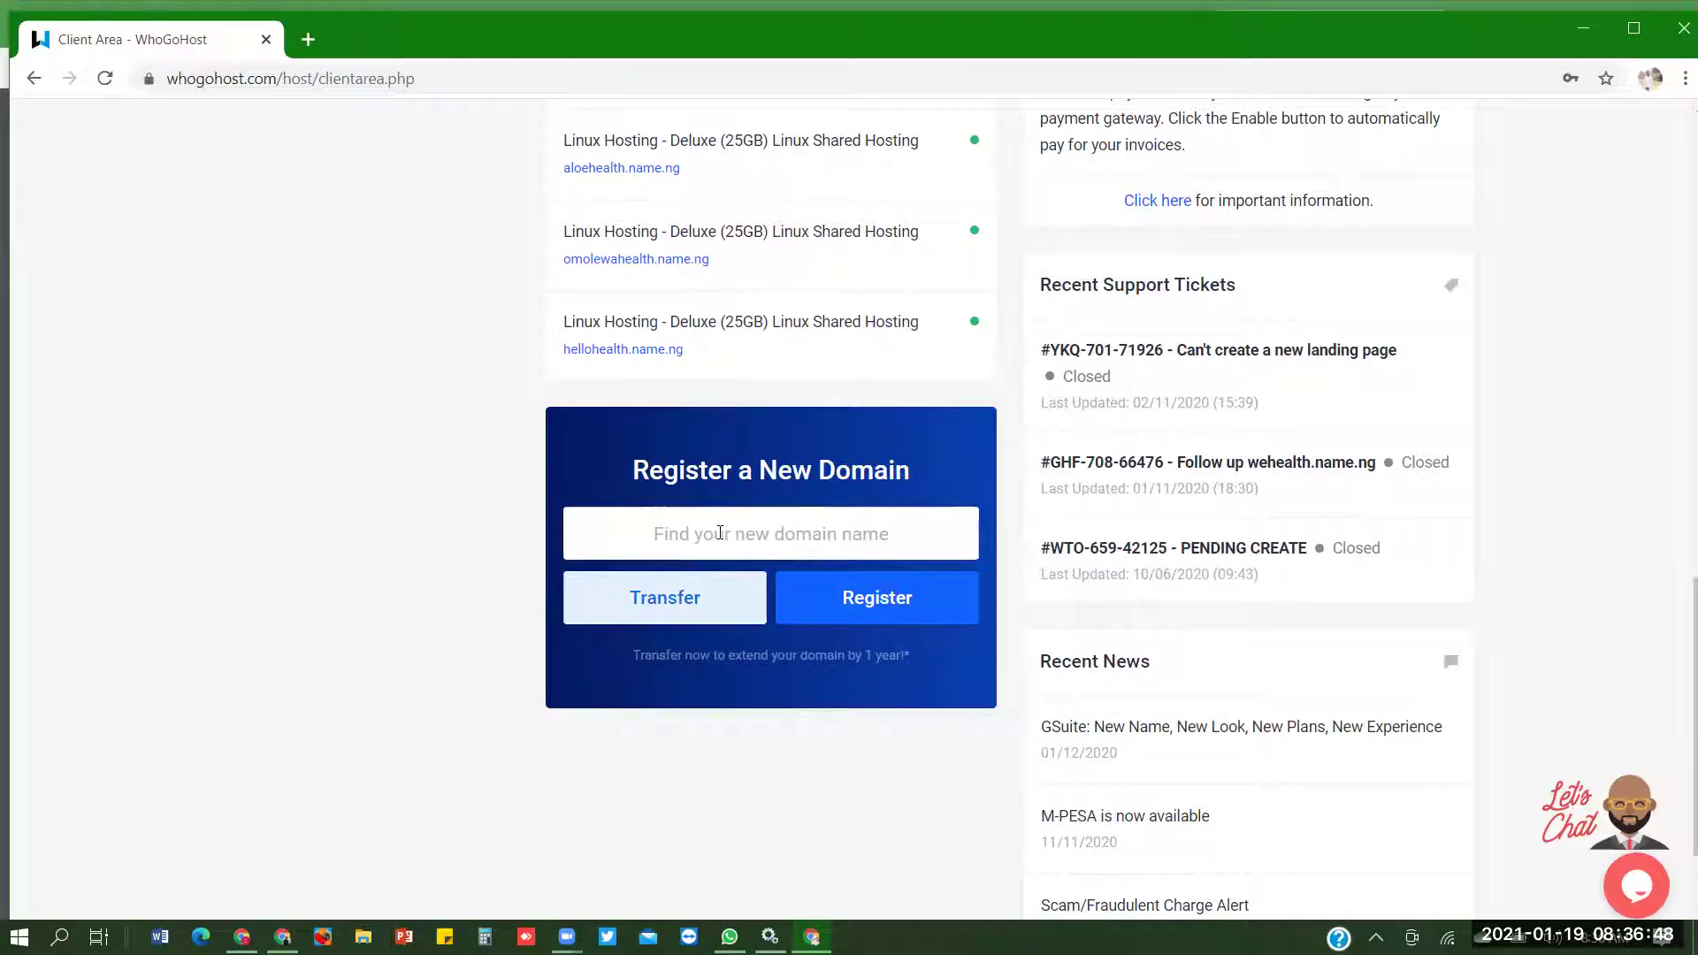
# - Search for goodhealthylife.name.ng, all lowercase, and submit it for registration
pyautogui.write('Good')
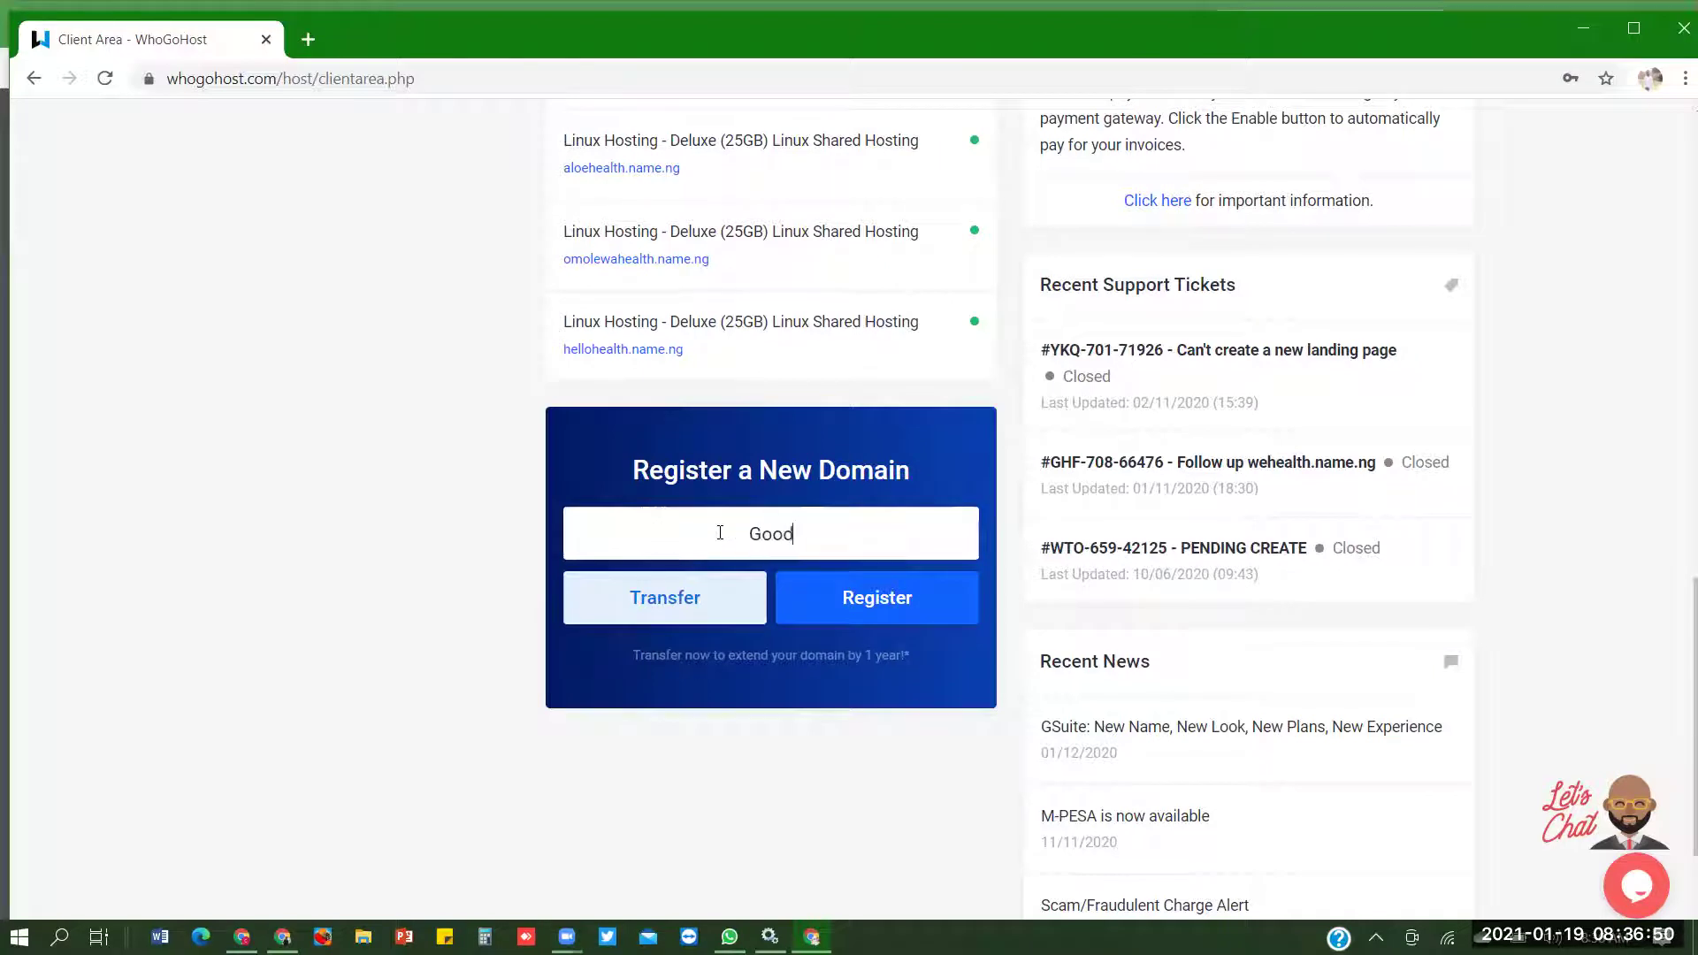
pyautogui.write('healt')
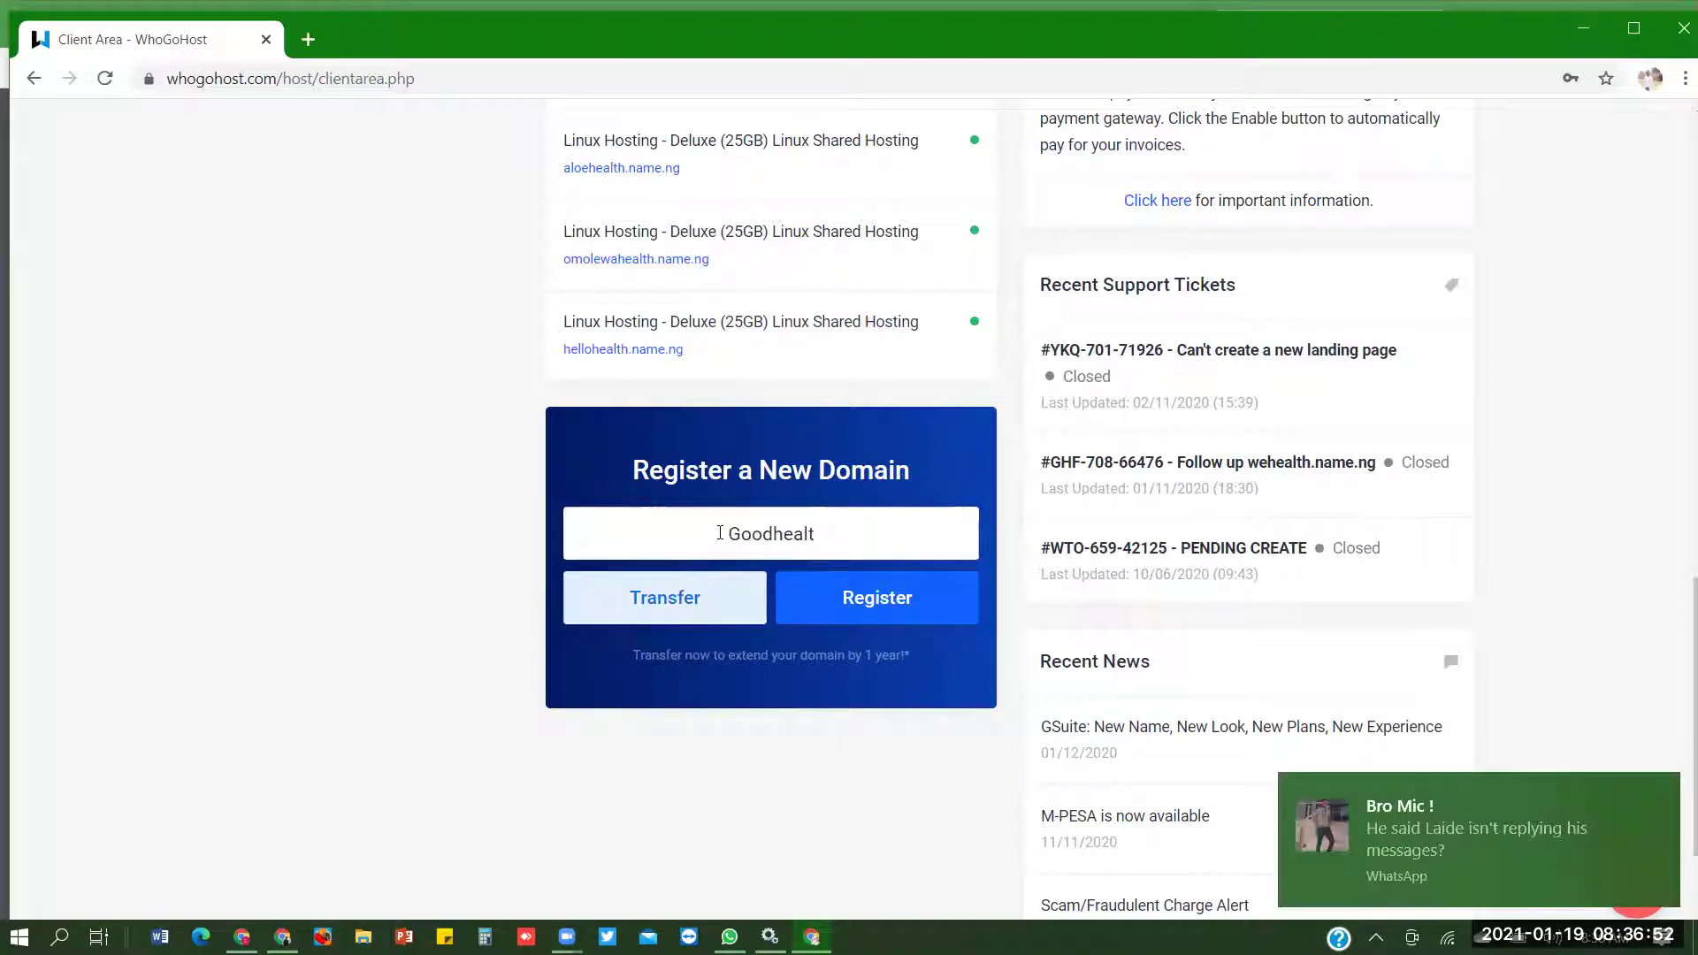
pyautogui.write('hylife')
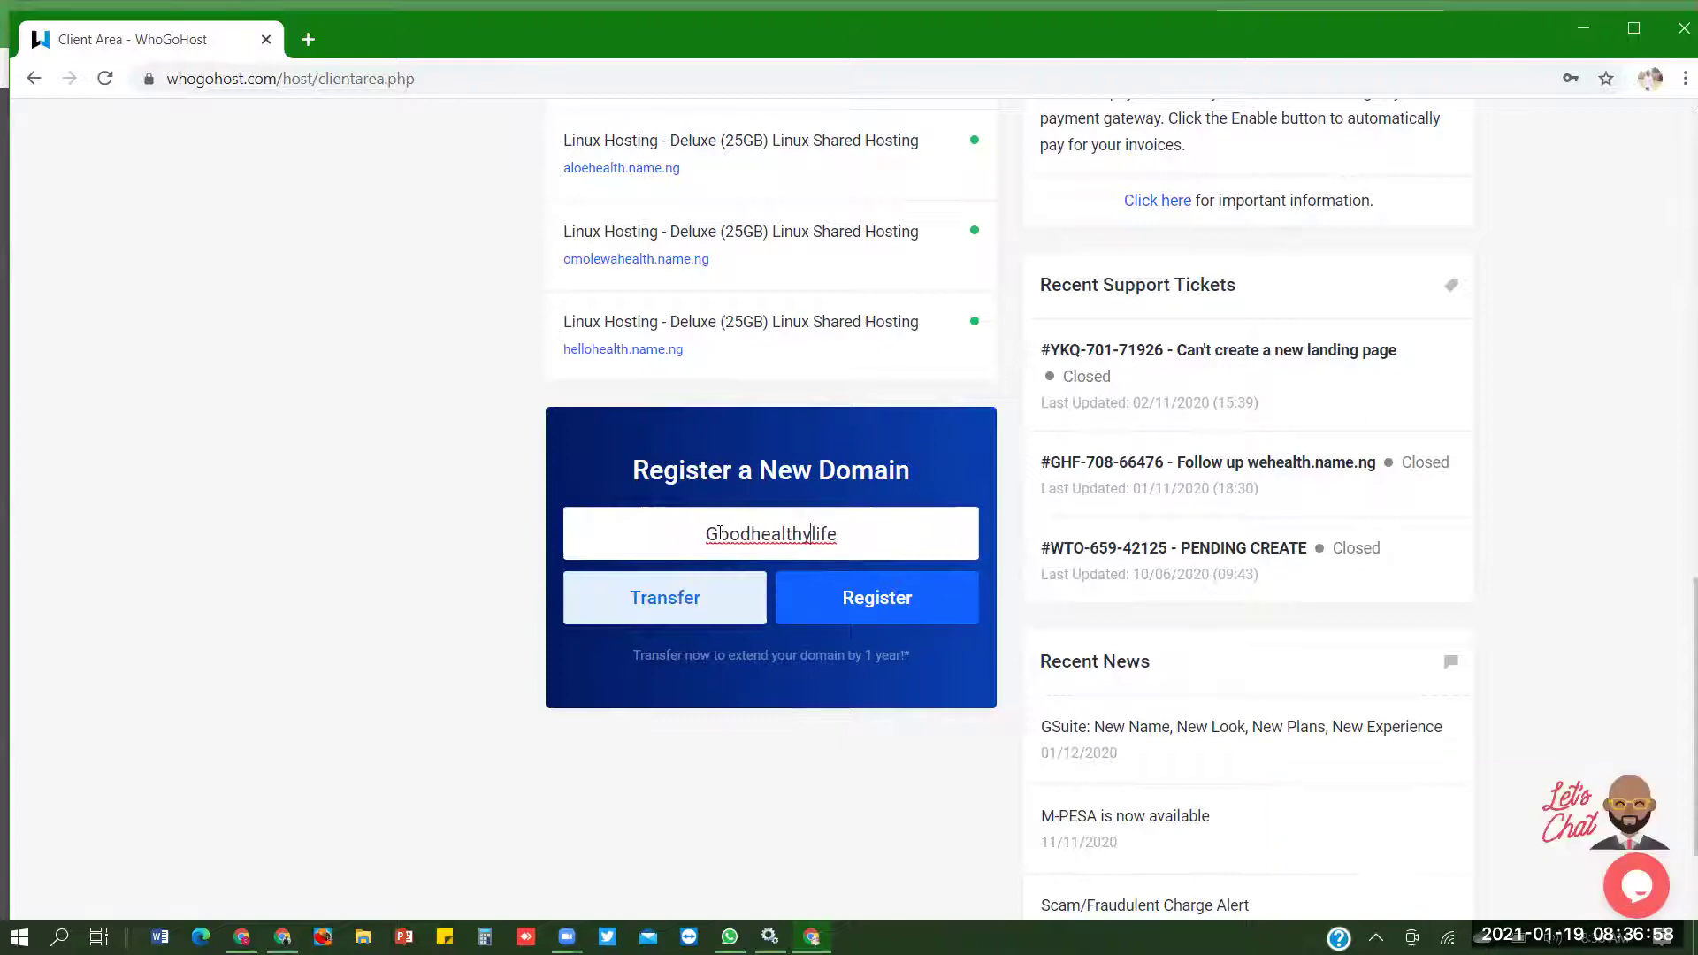
pyautogui.click(719, 533)
pyautogui.press('BackSpace')
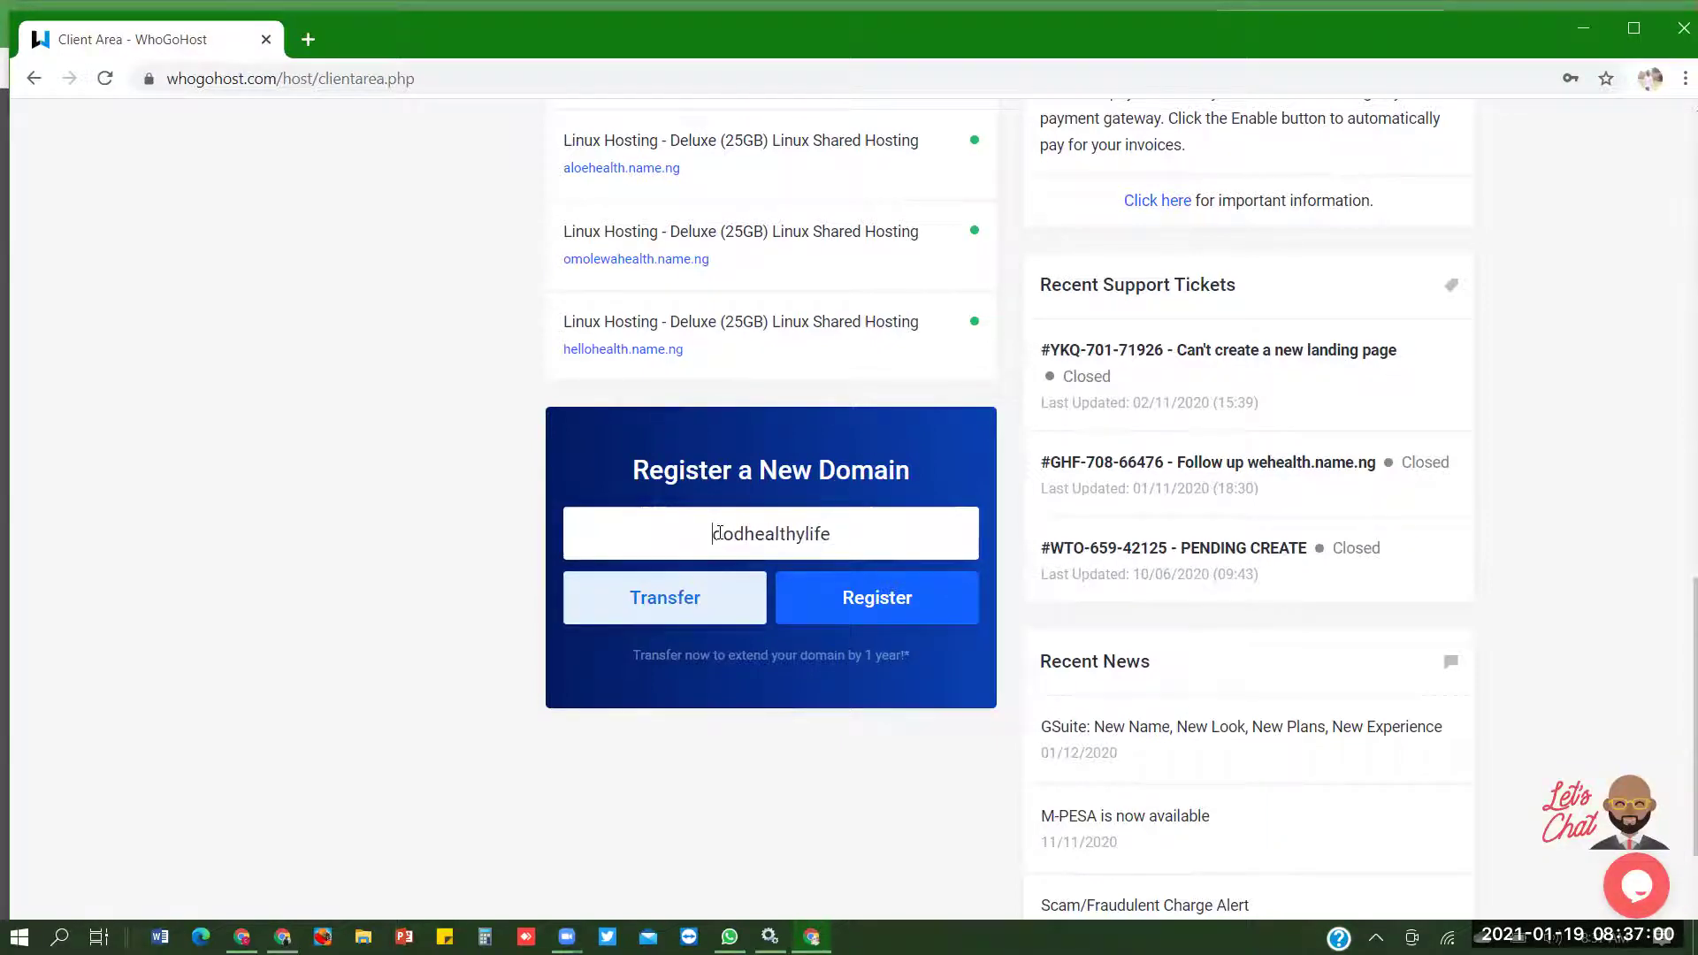
pyautogui.write('go')
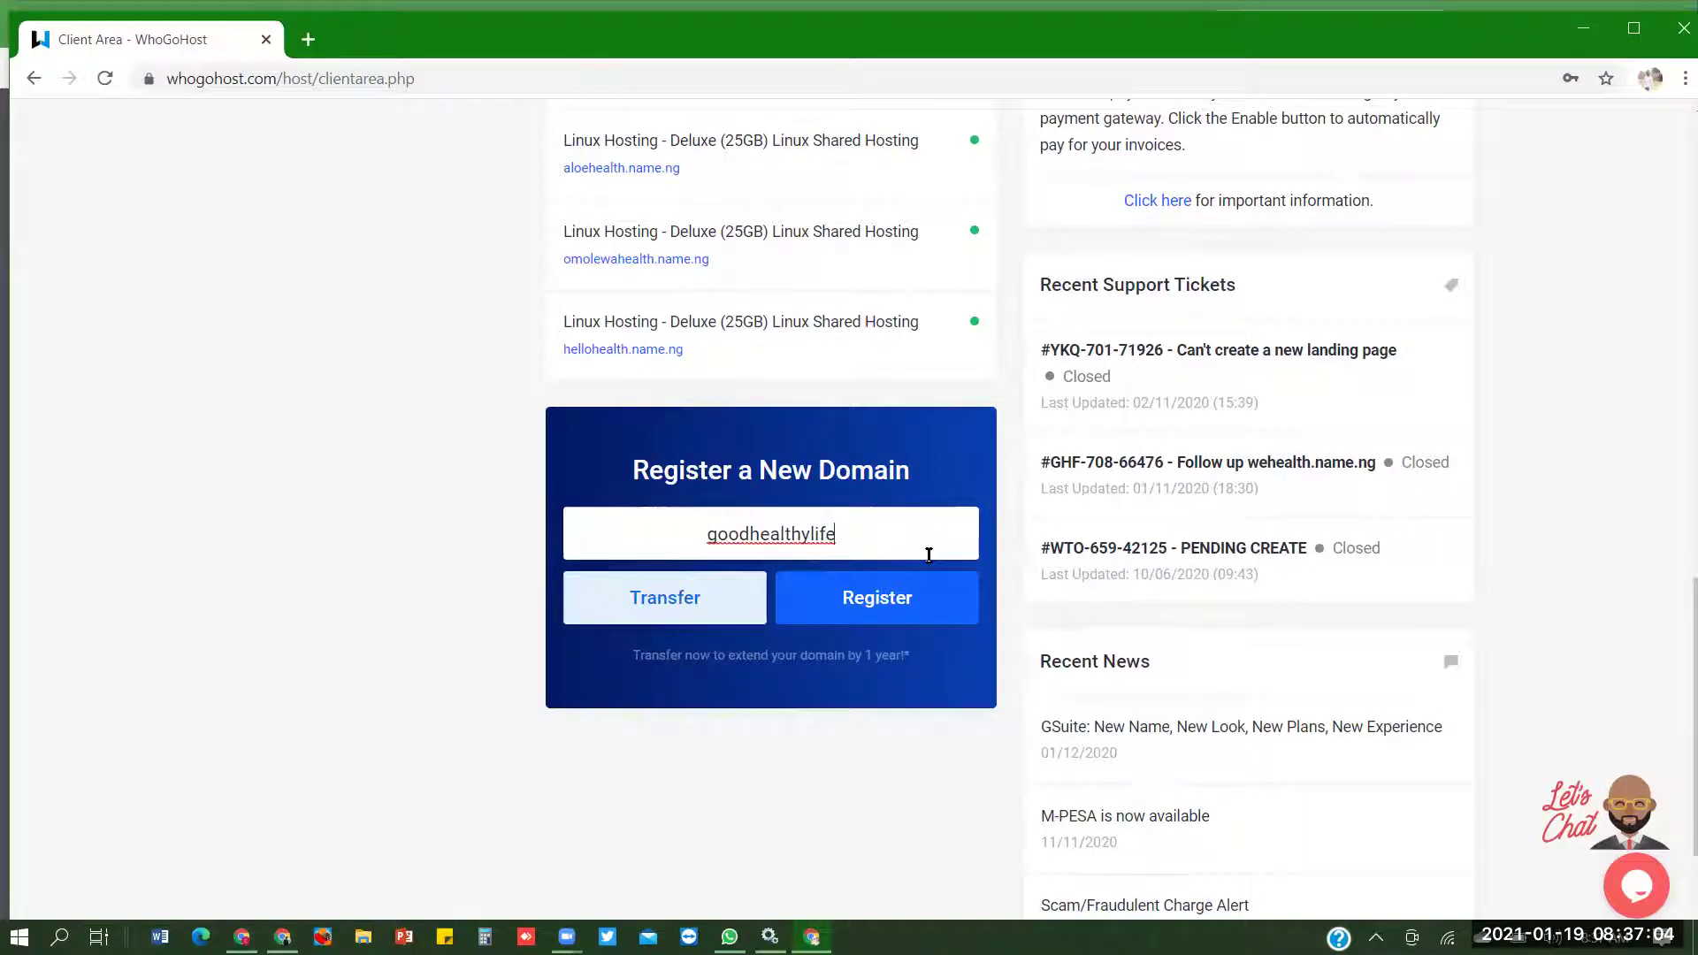
pyautogui.write('.name.')
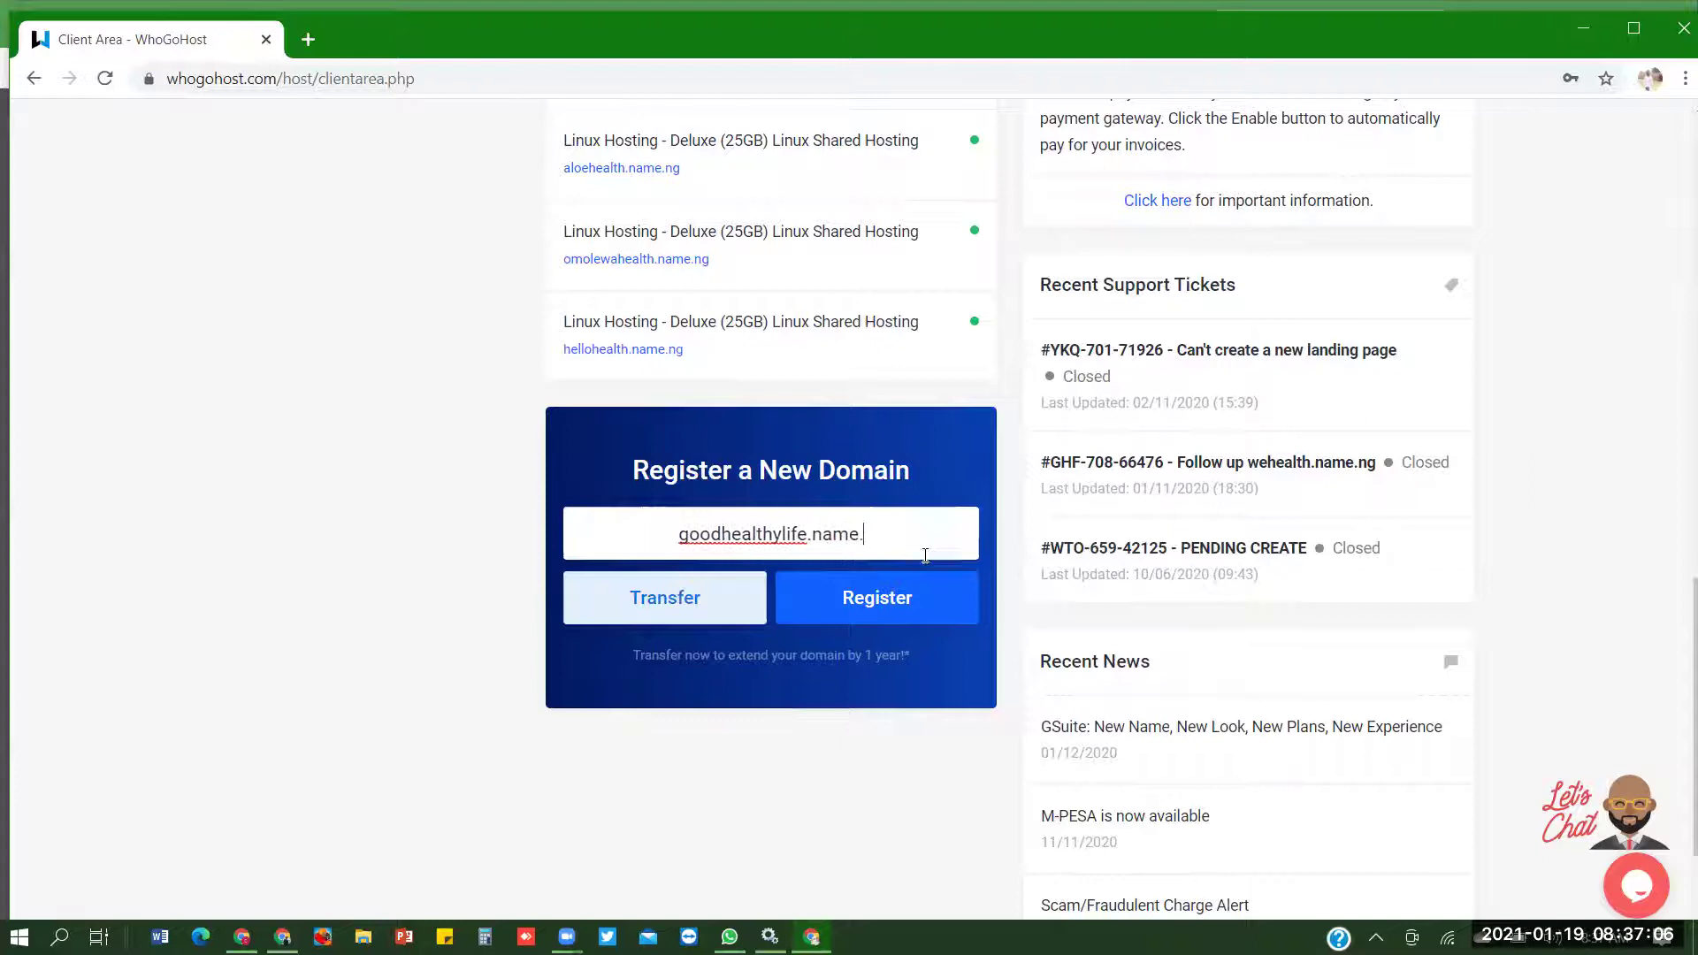
pyautogui.write('ng')
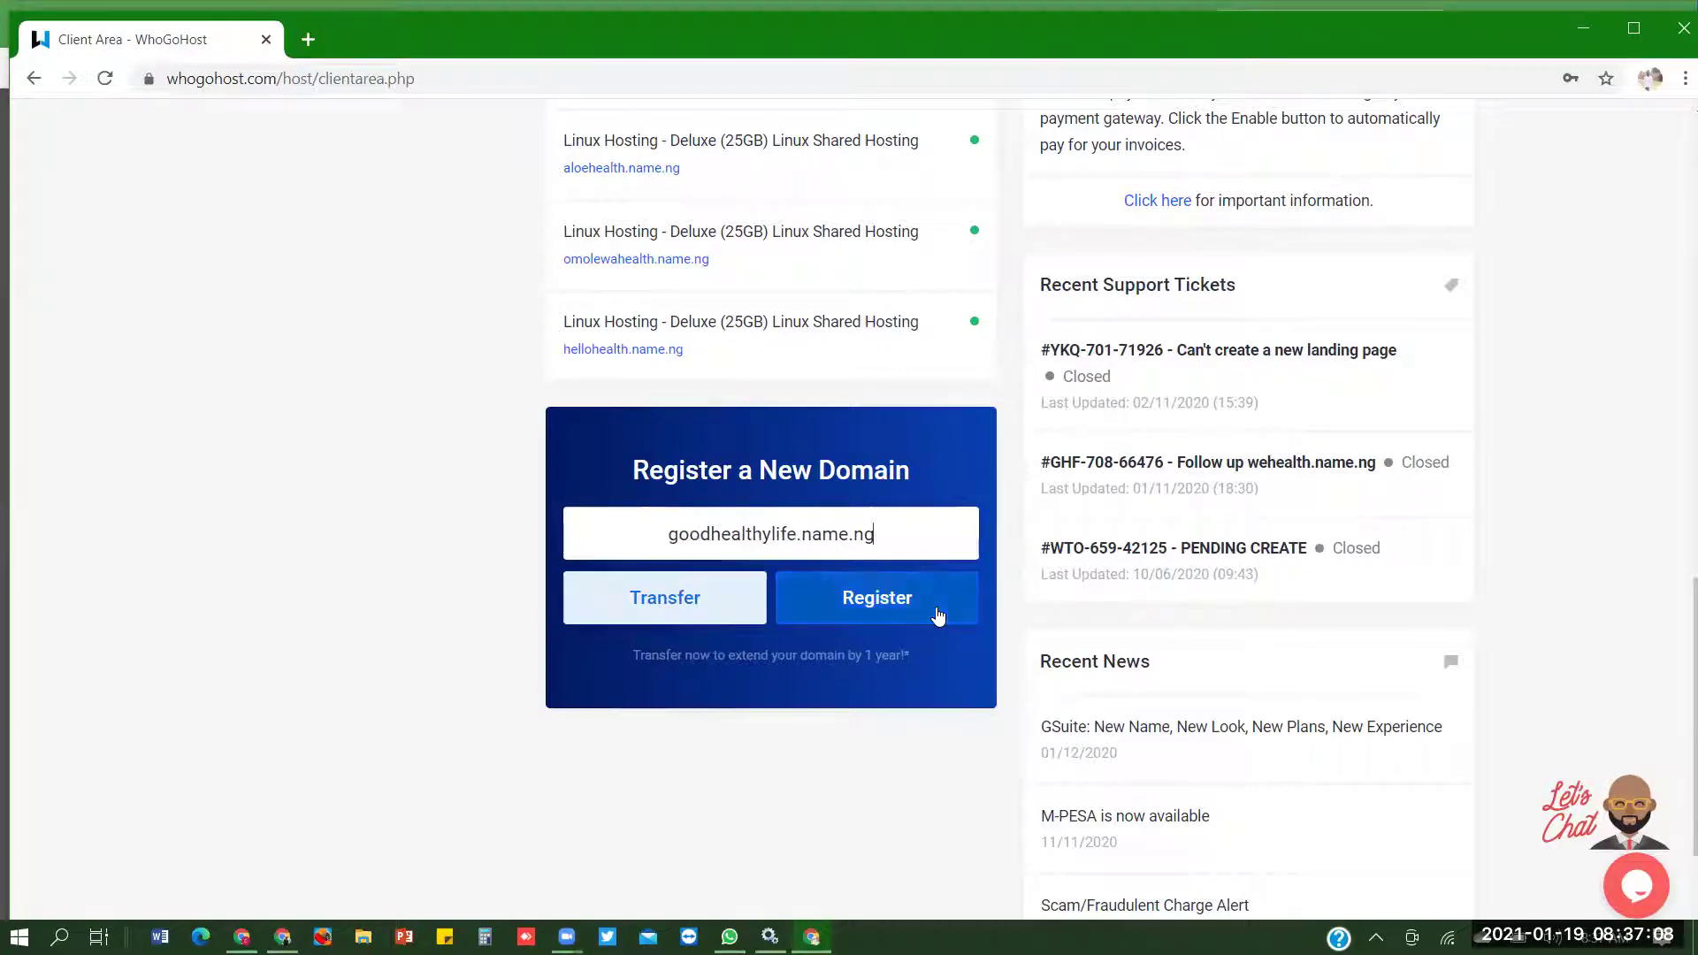
pyautogui.click(939, 616)
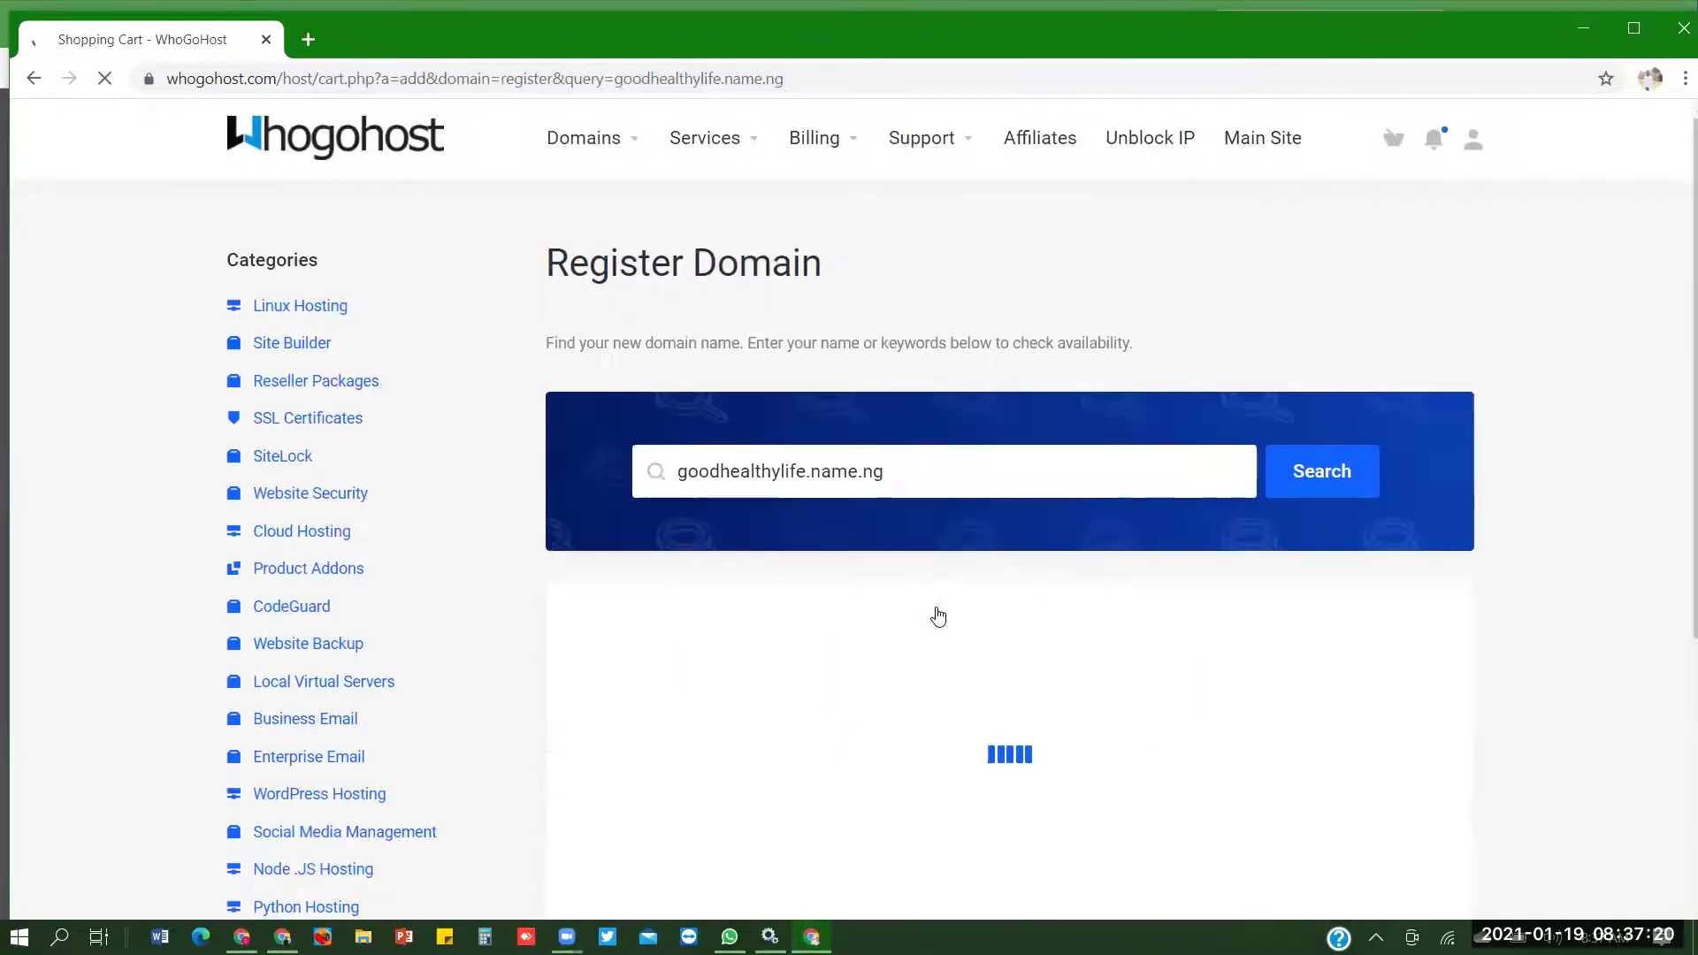
# - Search for lifeandhealth.name.ng, add it to the cart and proceed to checkout
pyautogui.scroll(-4, 939, 616)
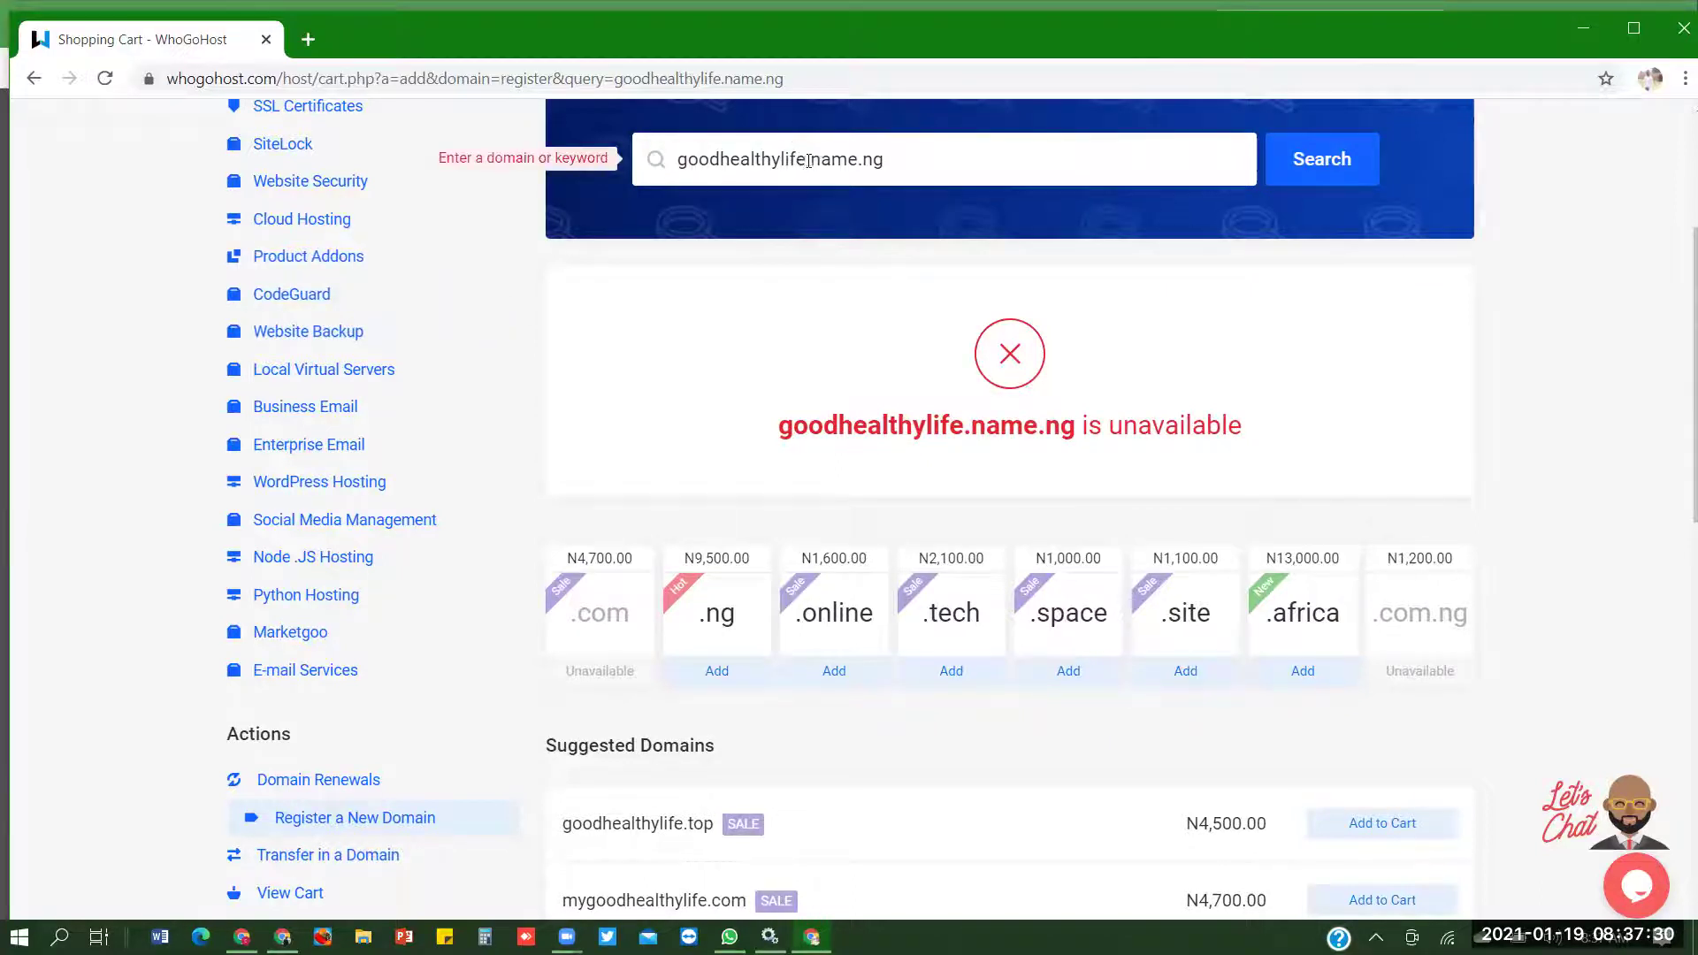
pyautogui.moveTo(805, 152); pyautogui.dragTo(662, 161)
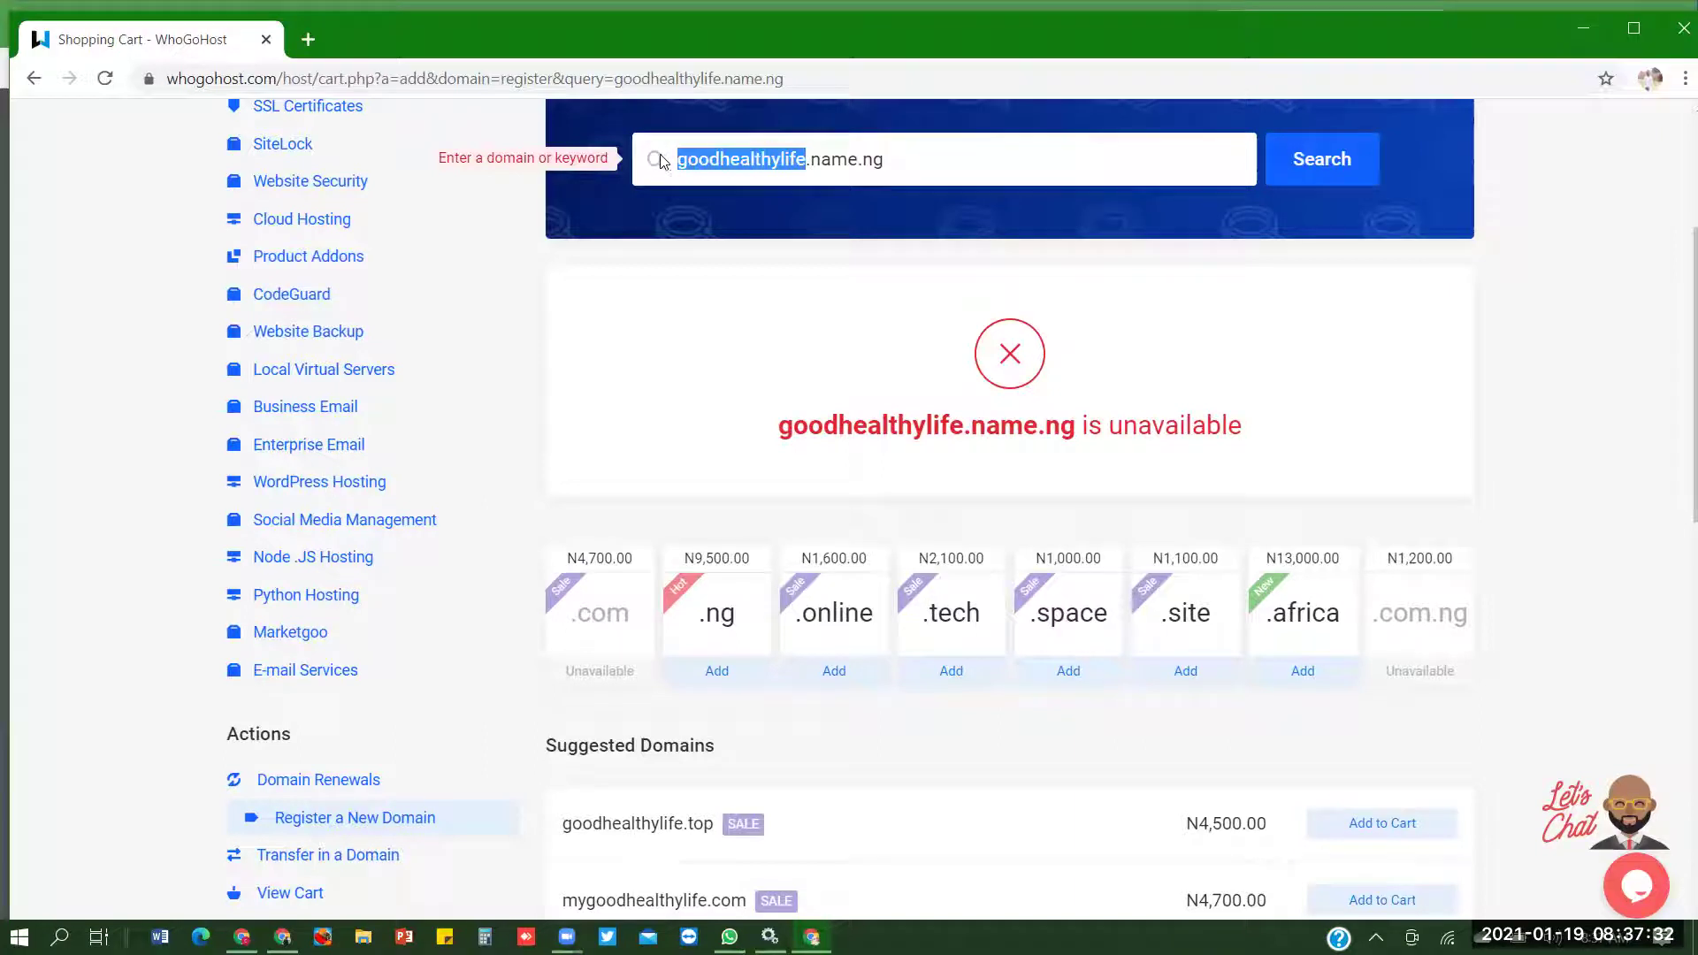
pyautogui.write('lifean')
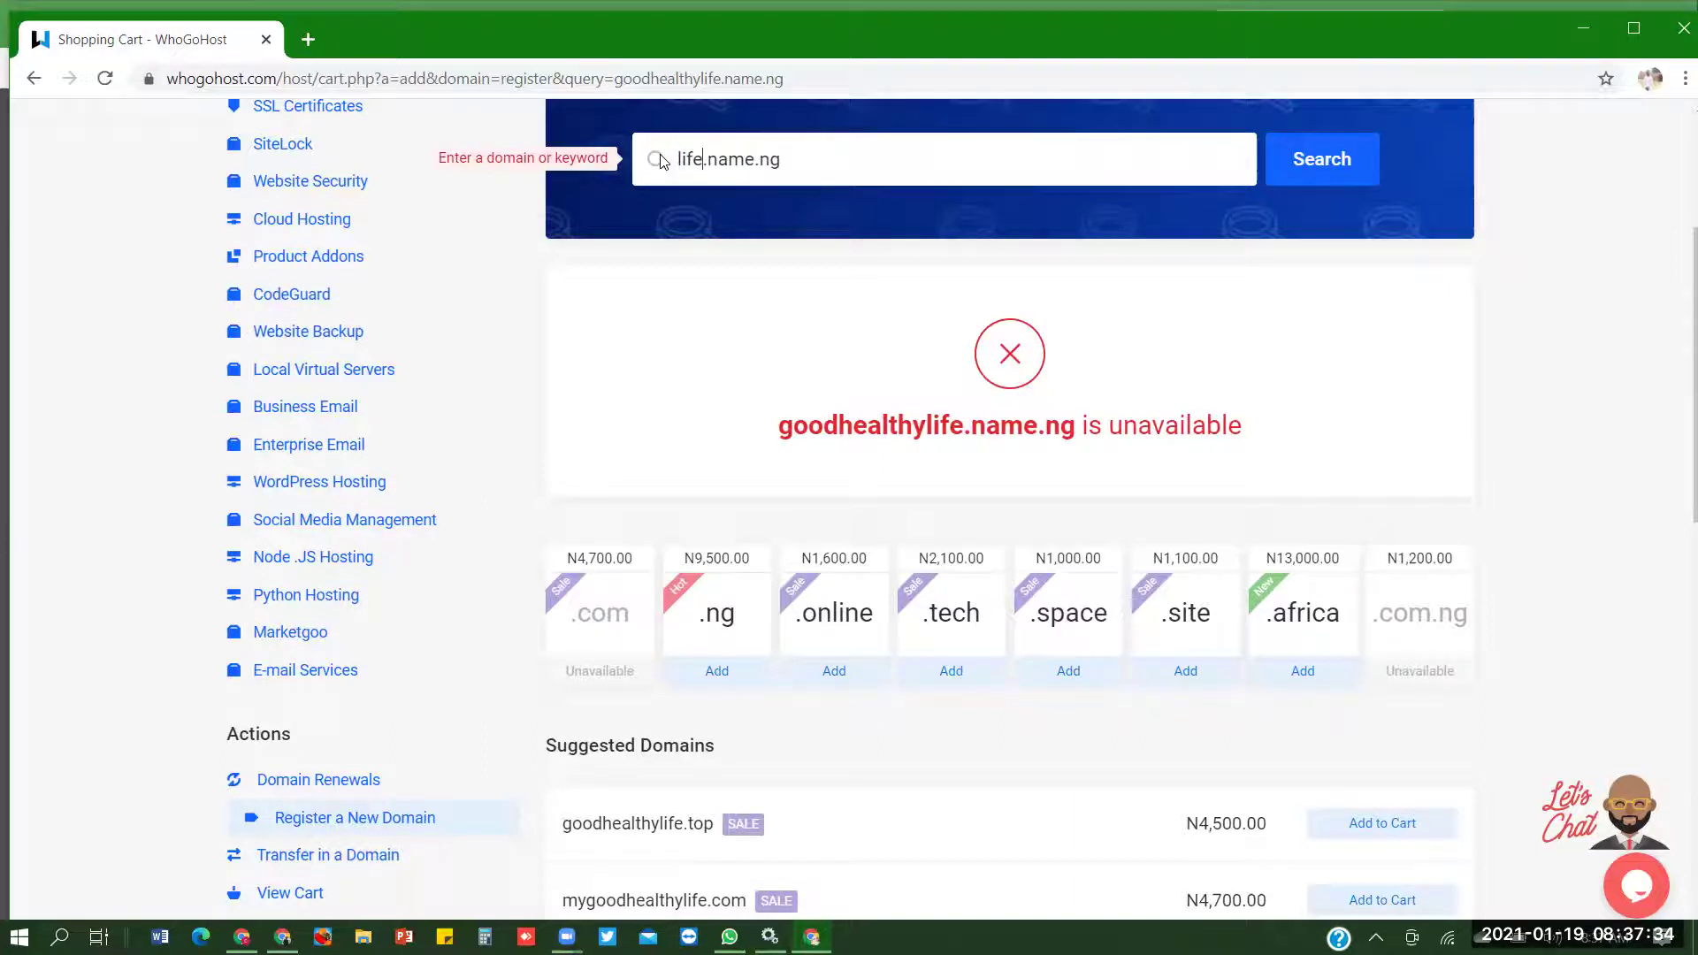
pyautogui.write('dhealth')
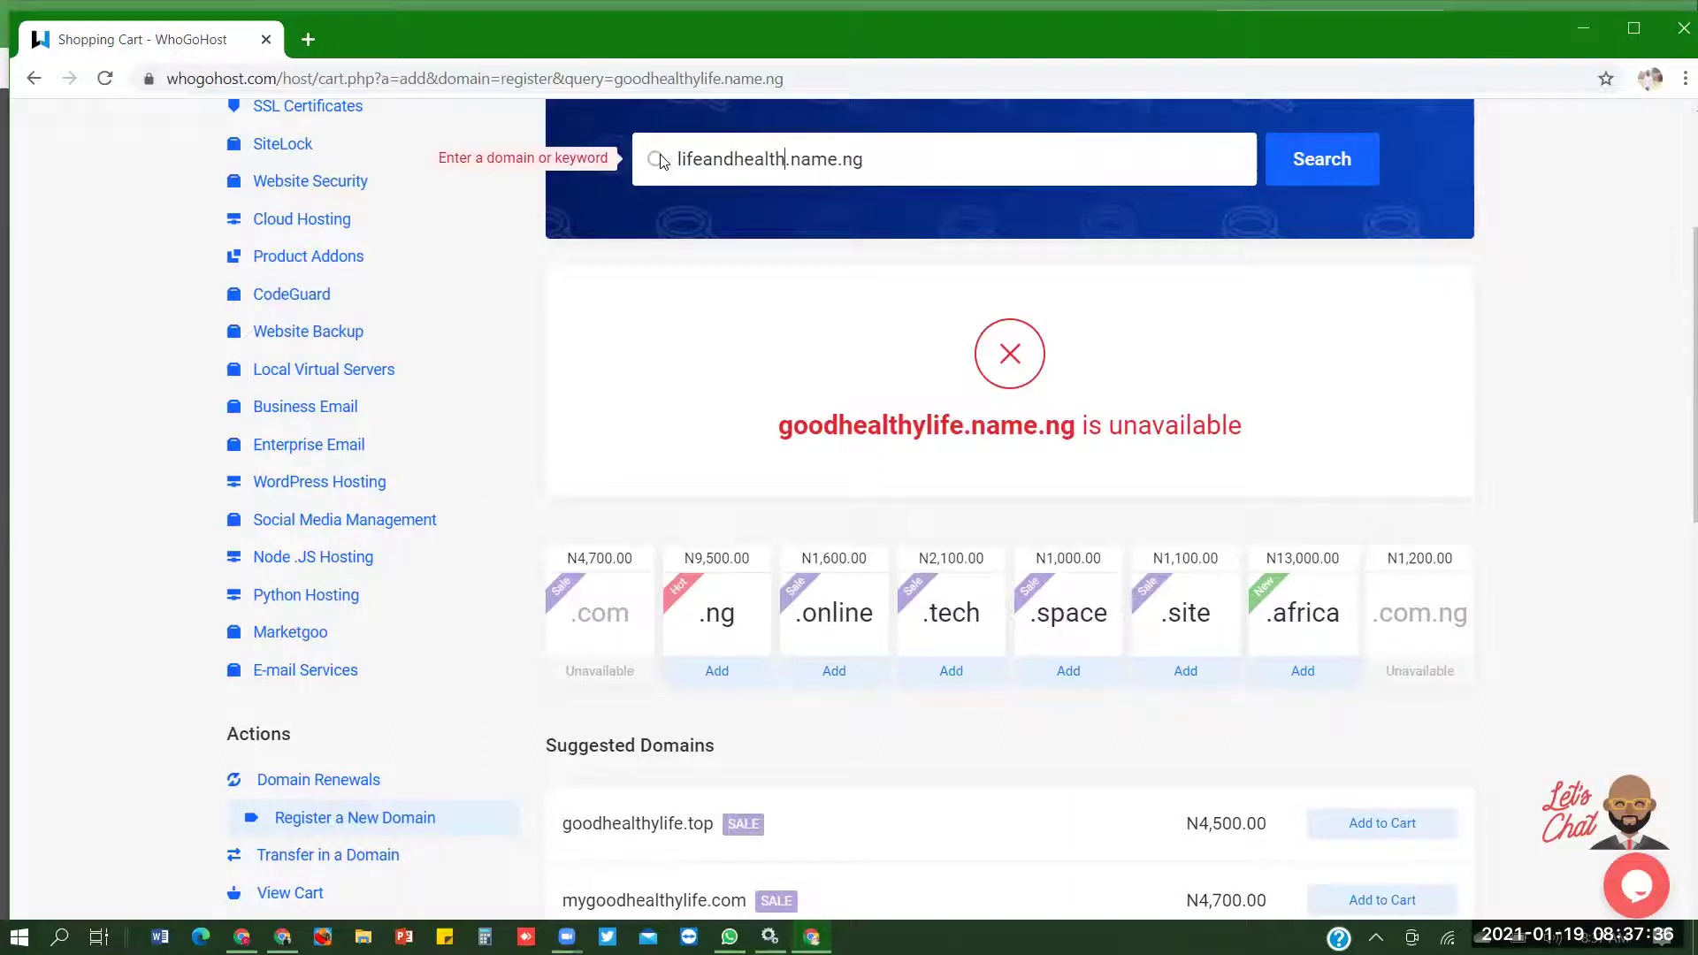
pyautogui.click(1322, 168)
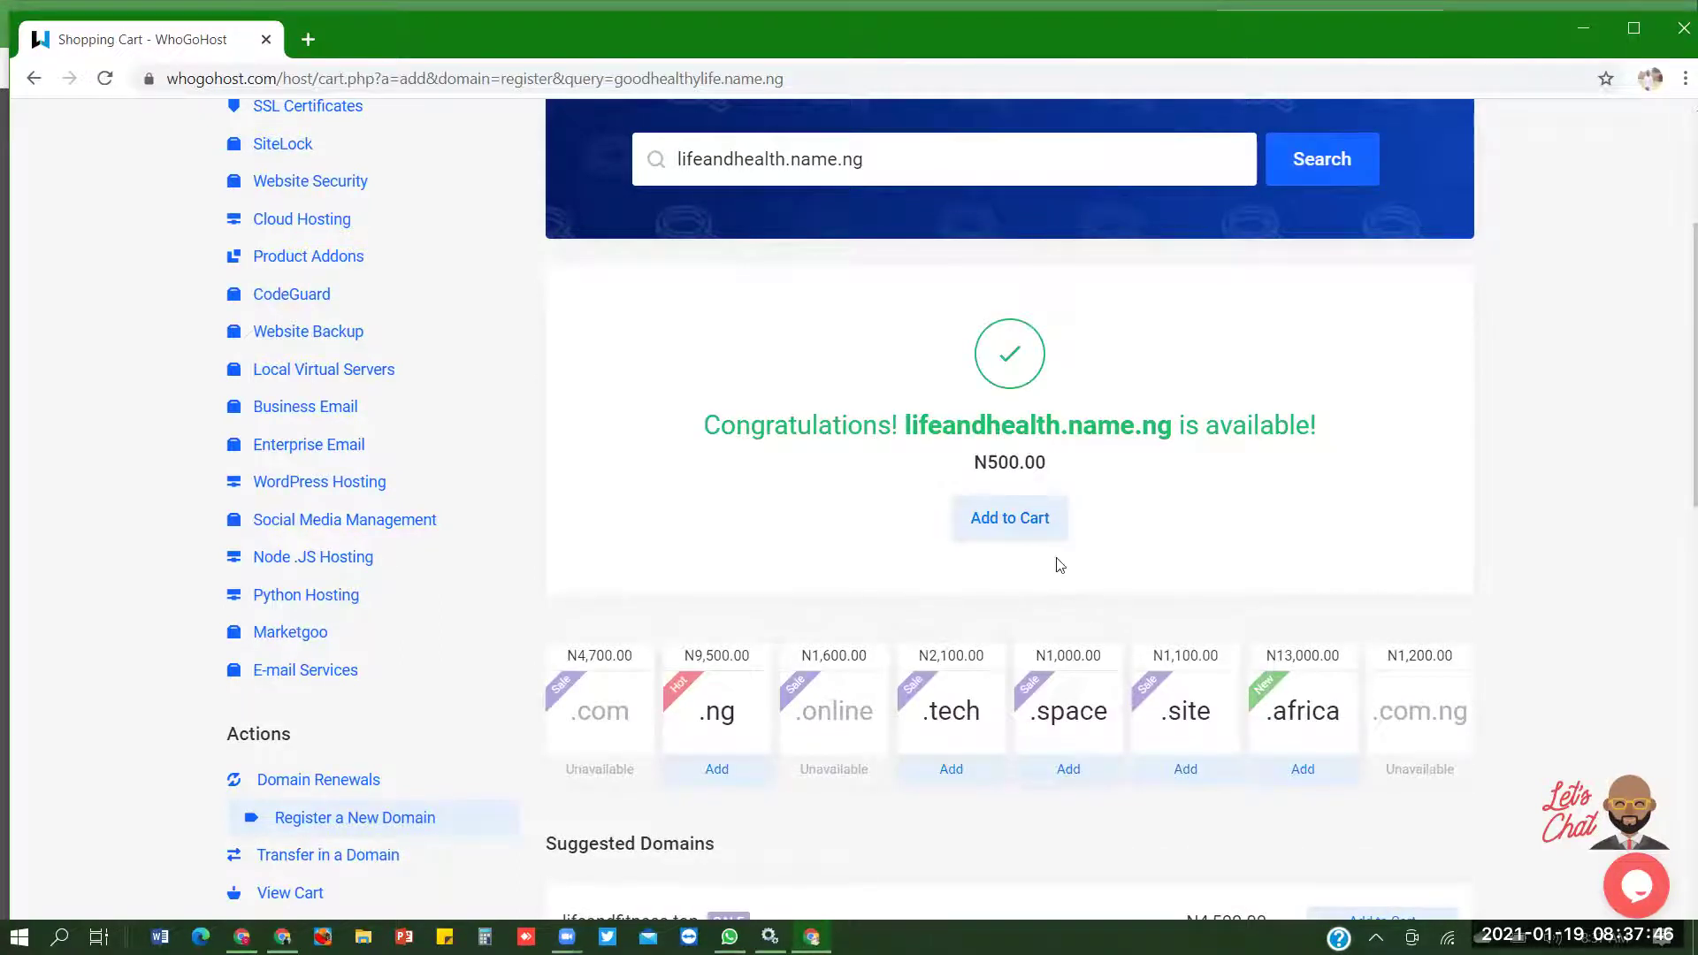
pyautogui.click(1043, 525)
pyautogui.click(1046, 531)
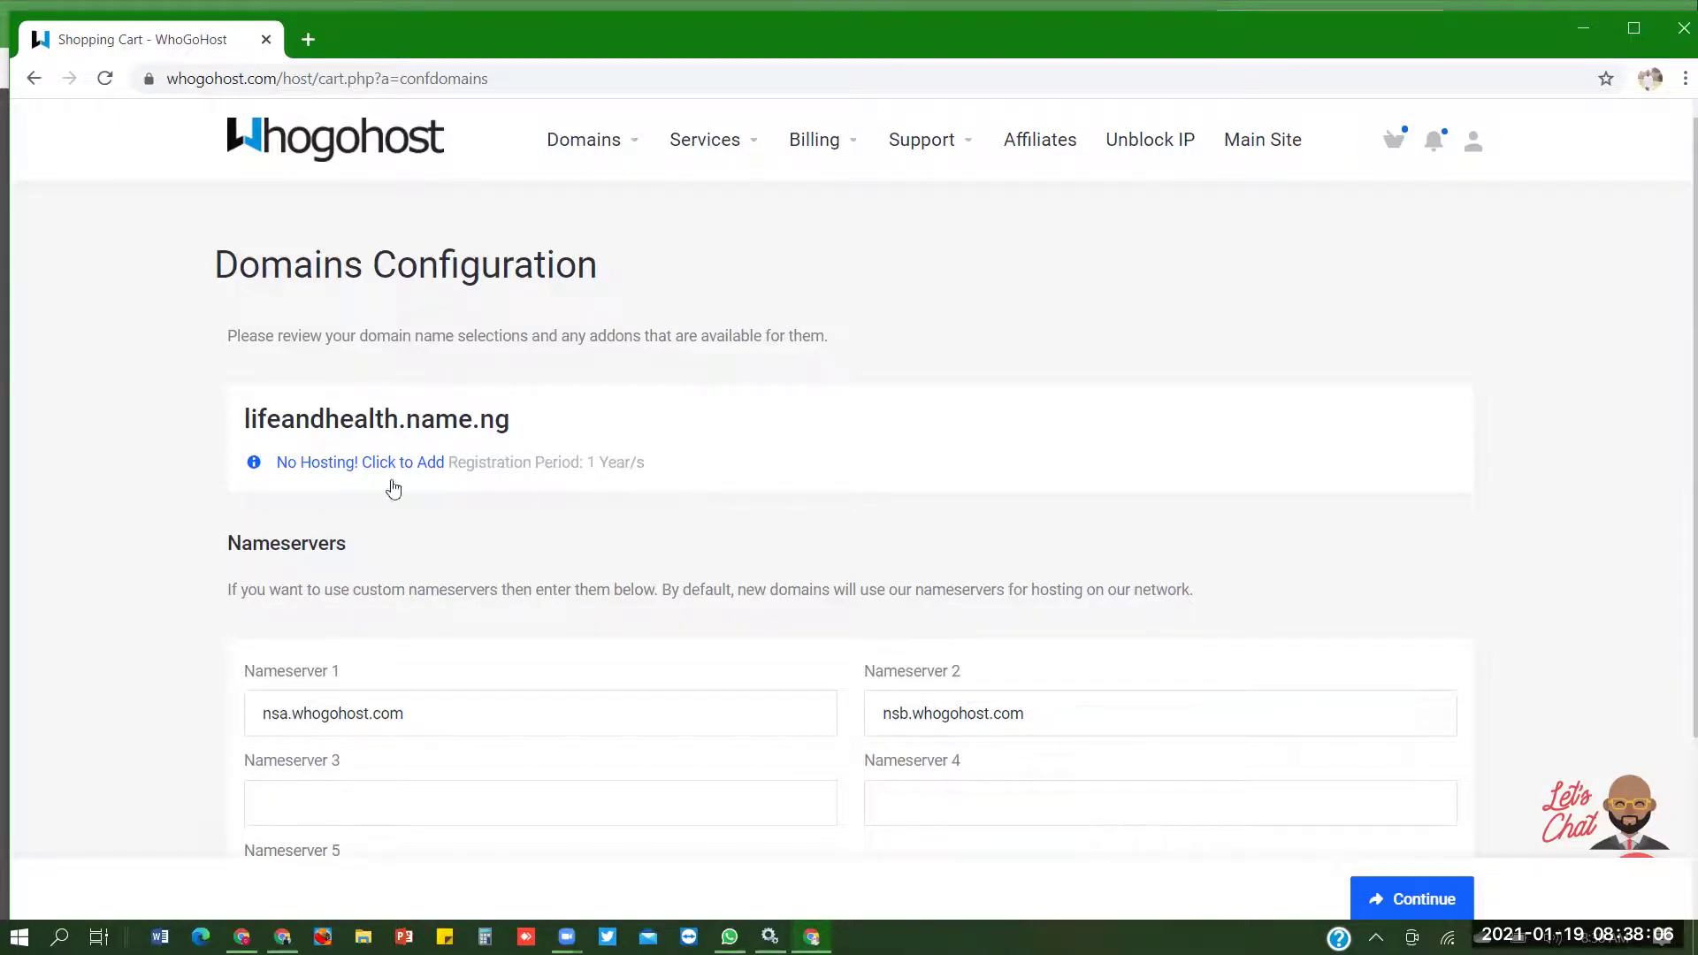
# - Order the Premium (6GB) Linux Shared Hosting plan using lifeandhealth.name.ng from the cart
pyautogui.click(355, 475)
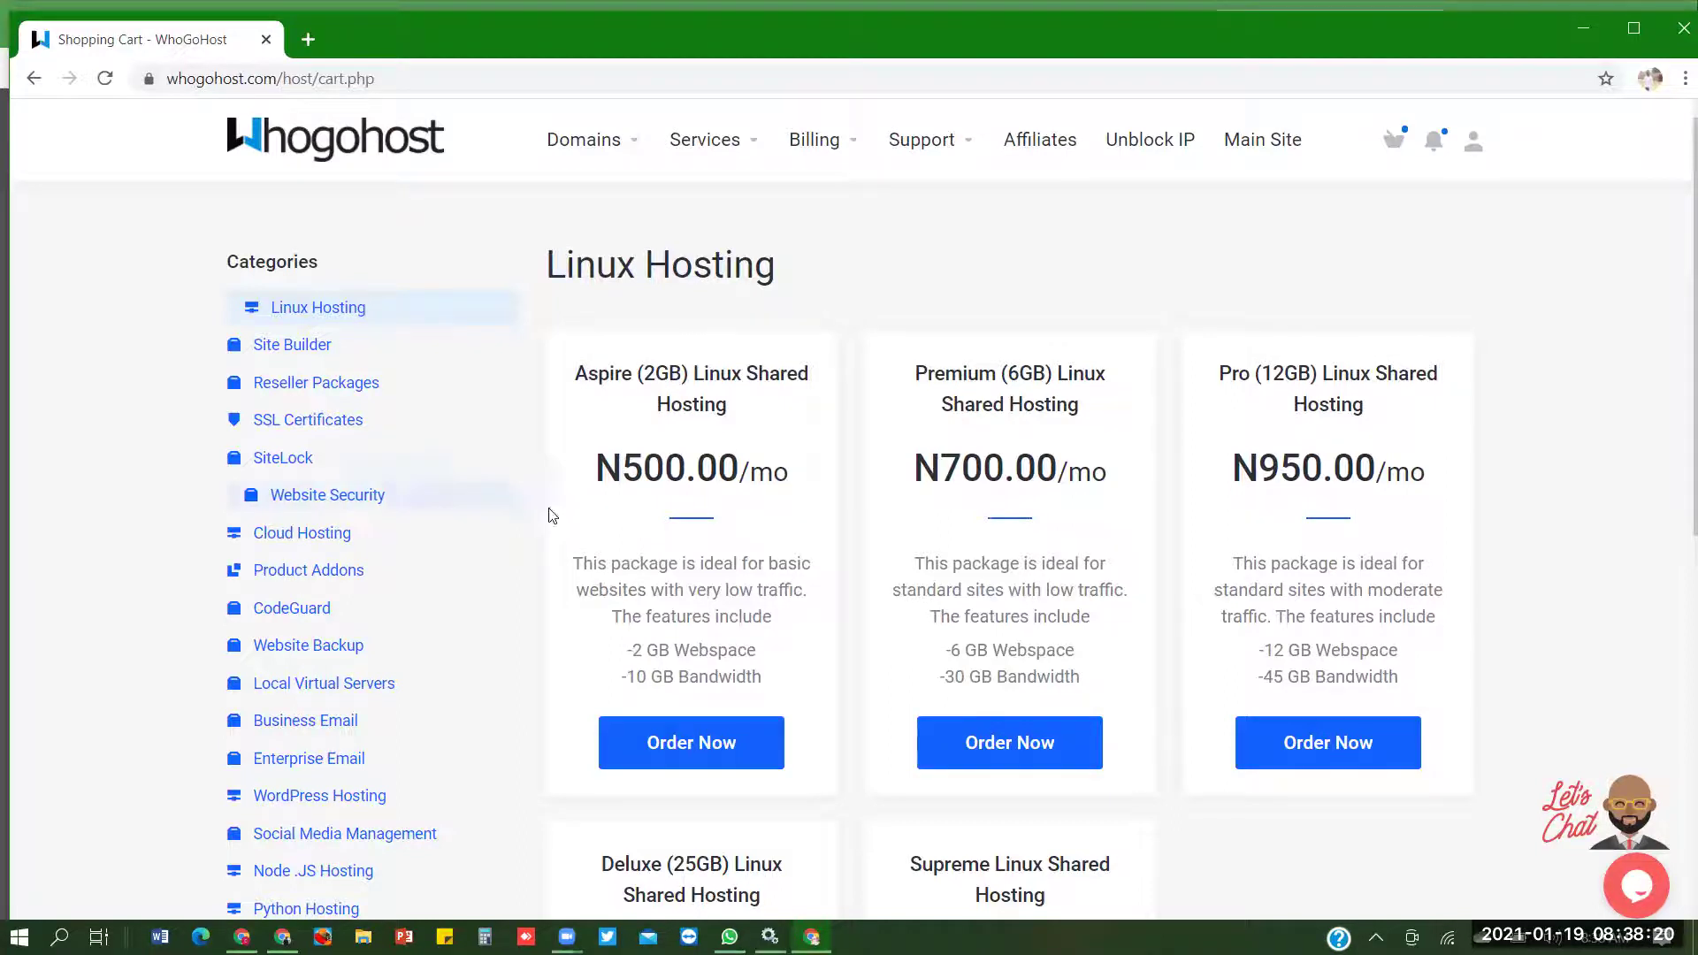
pyautogui.click(986, 753)
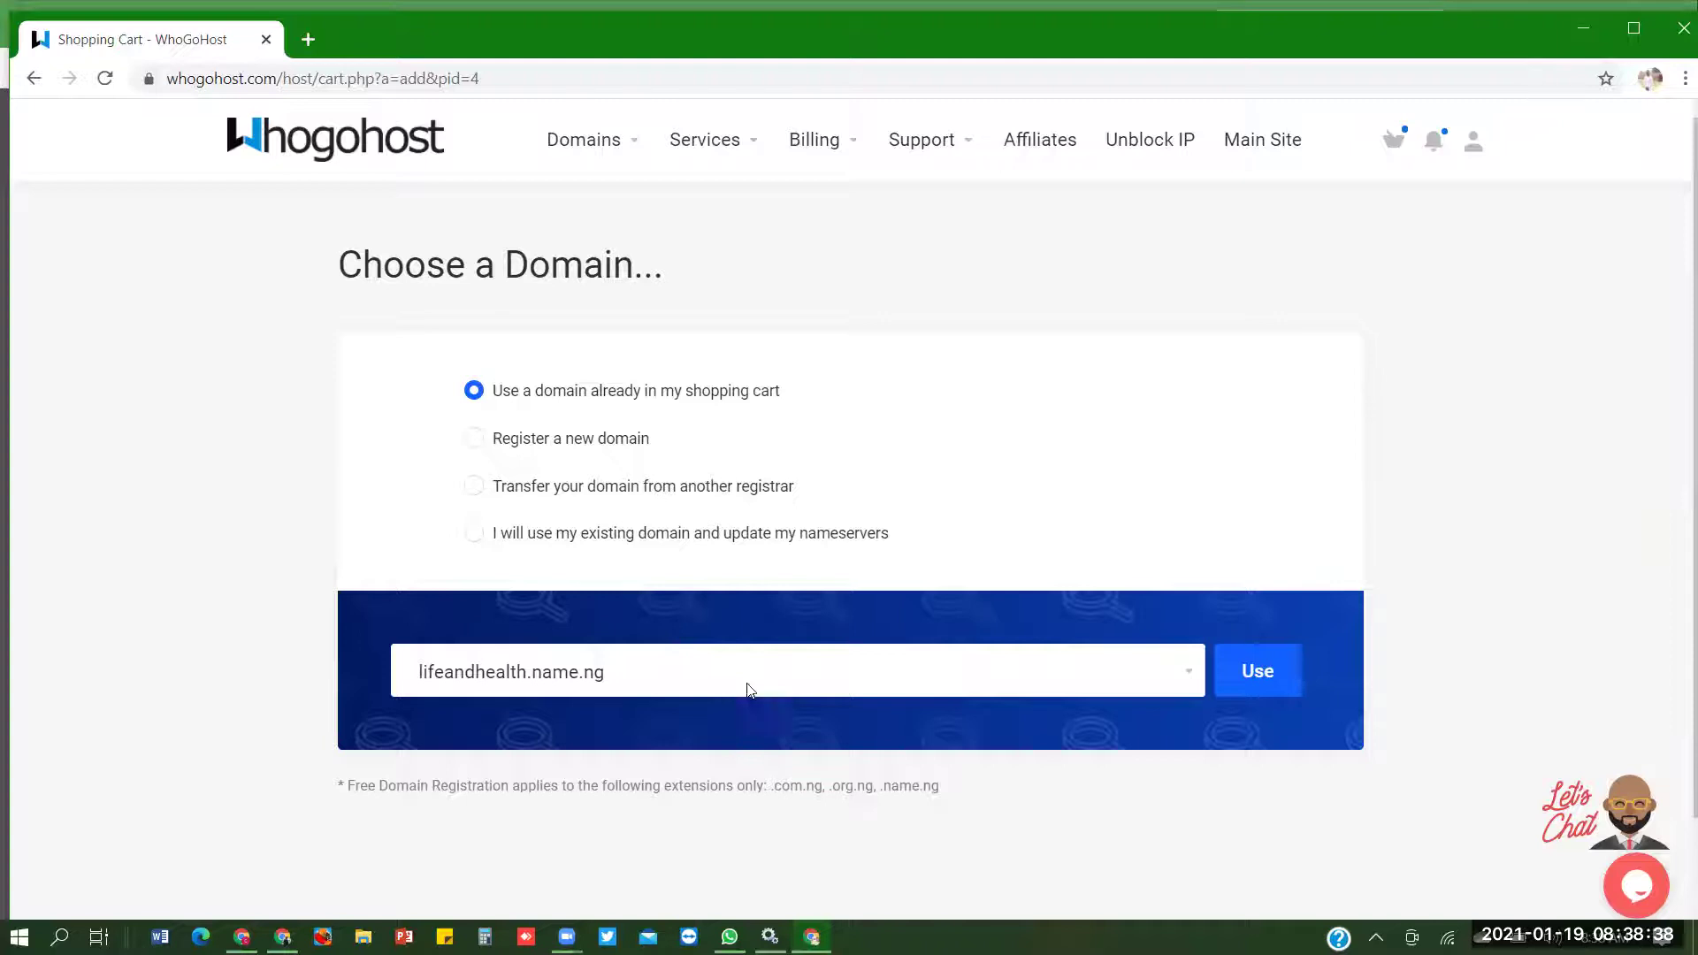
pyautogui.click(1256, 672)
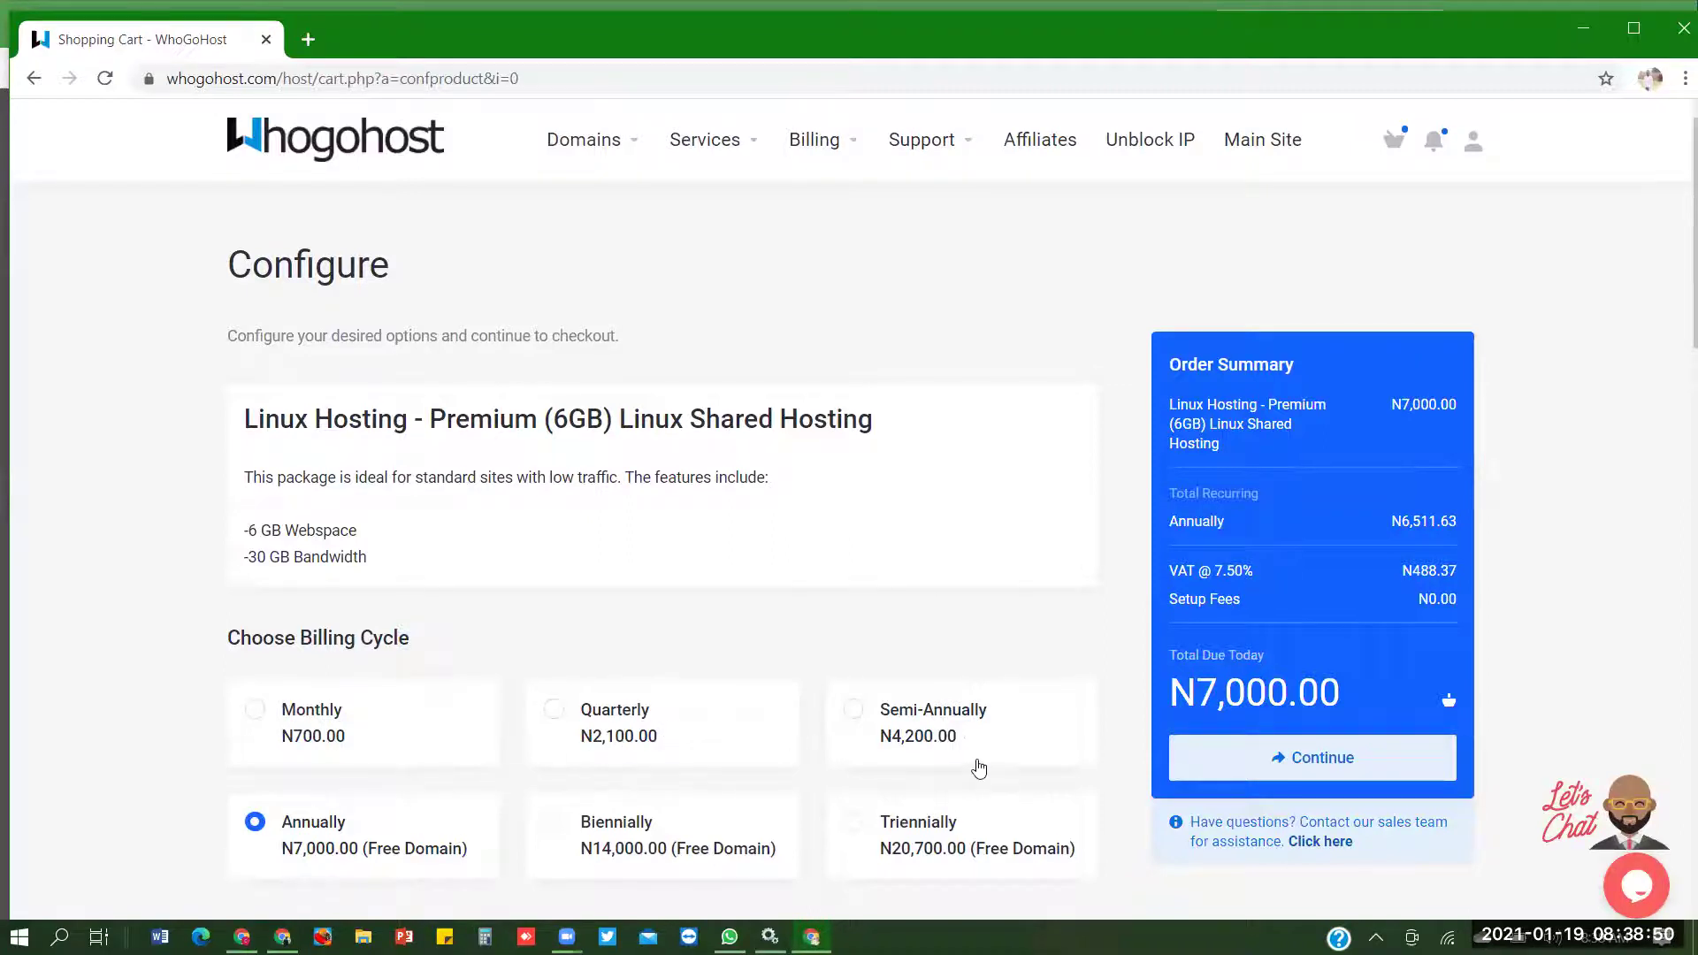
# - Choose Monthly billing at N700.00 for the Premium (6GB) hosting and continue to Review & Checkout
pyautogui.click(265, 721)
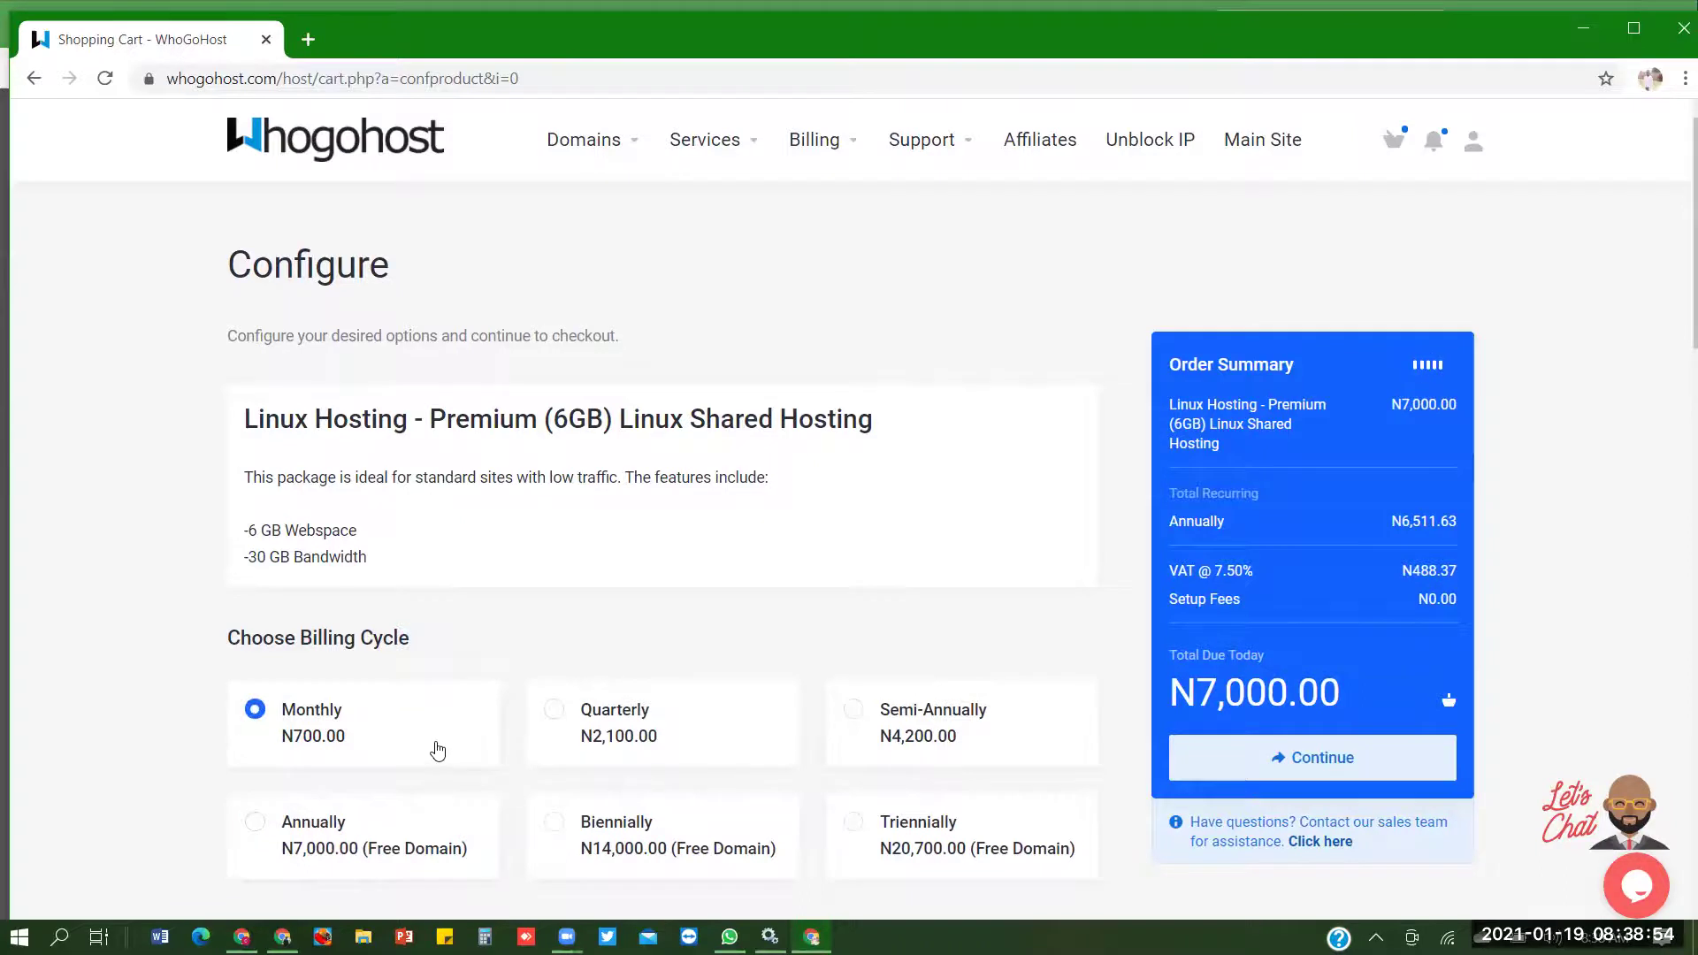
pyautogui.scroll(-15, 437, 748)
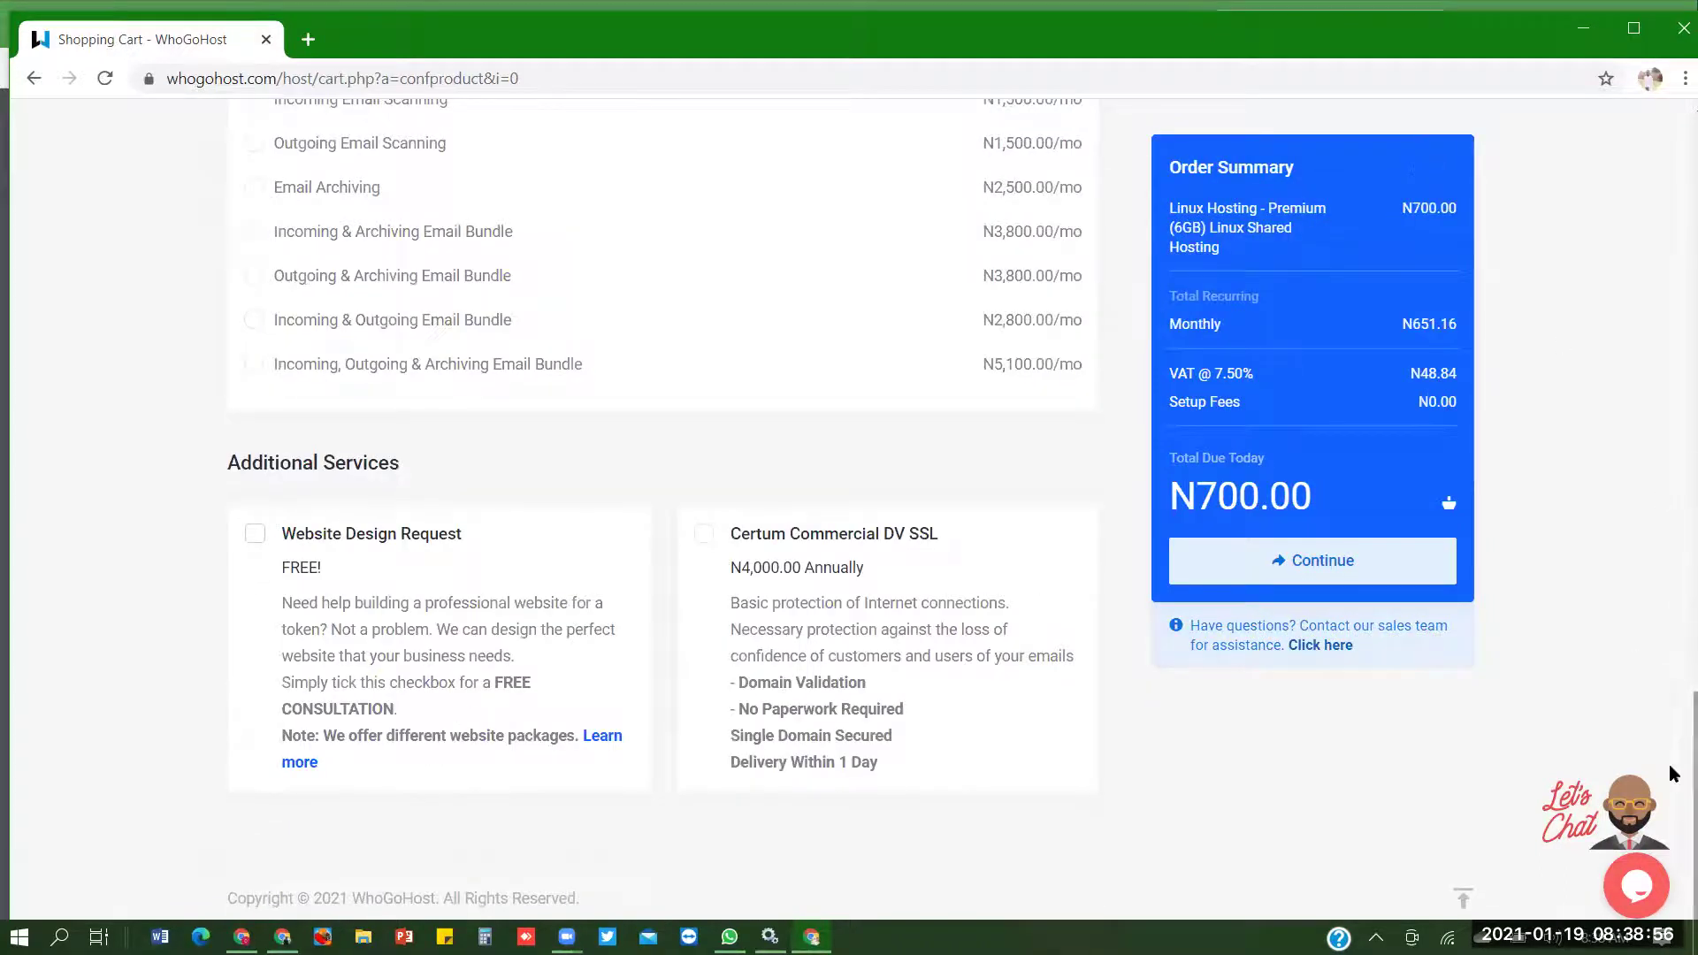
pyautogui.scroll(10, 1669, 338)
pyautogui.scroll(-15, 1671, 352)
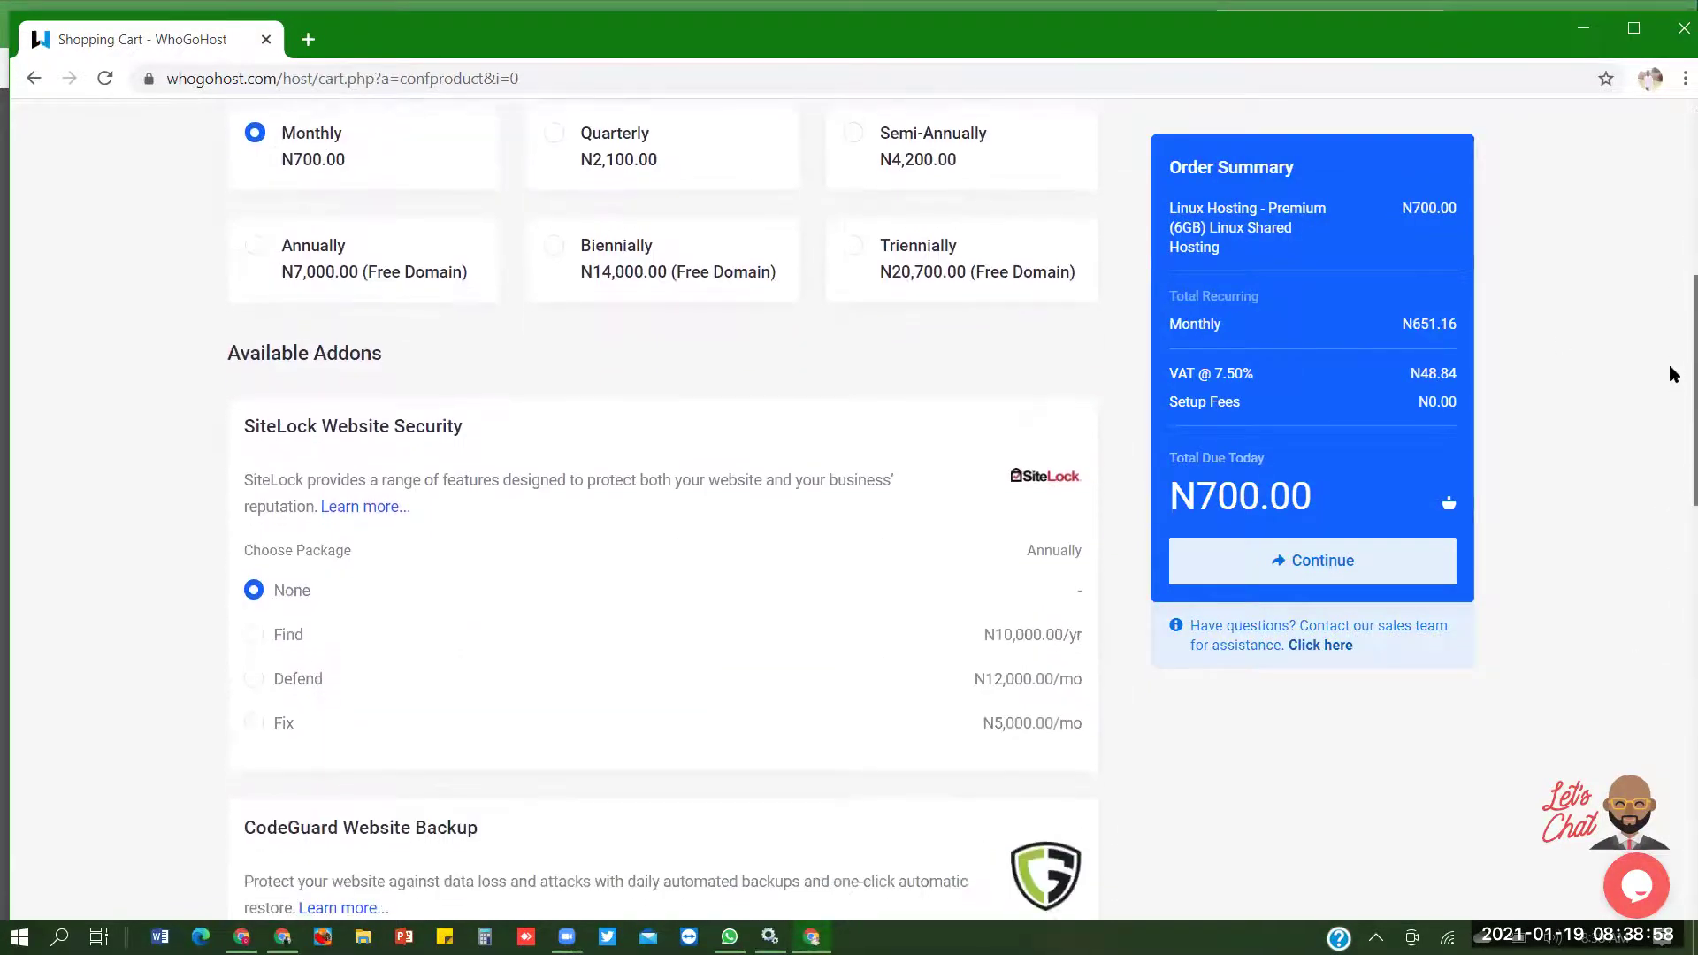
pyautogui.scroll(-2, 1672, 760)
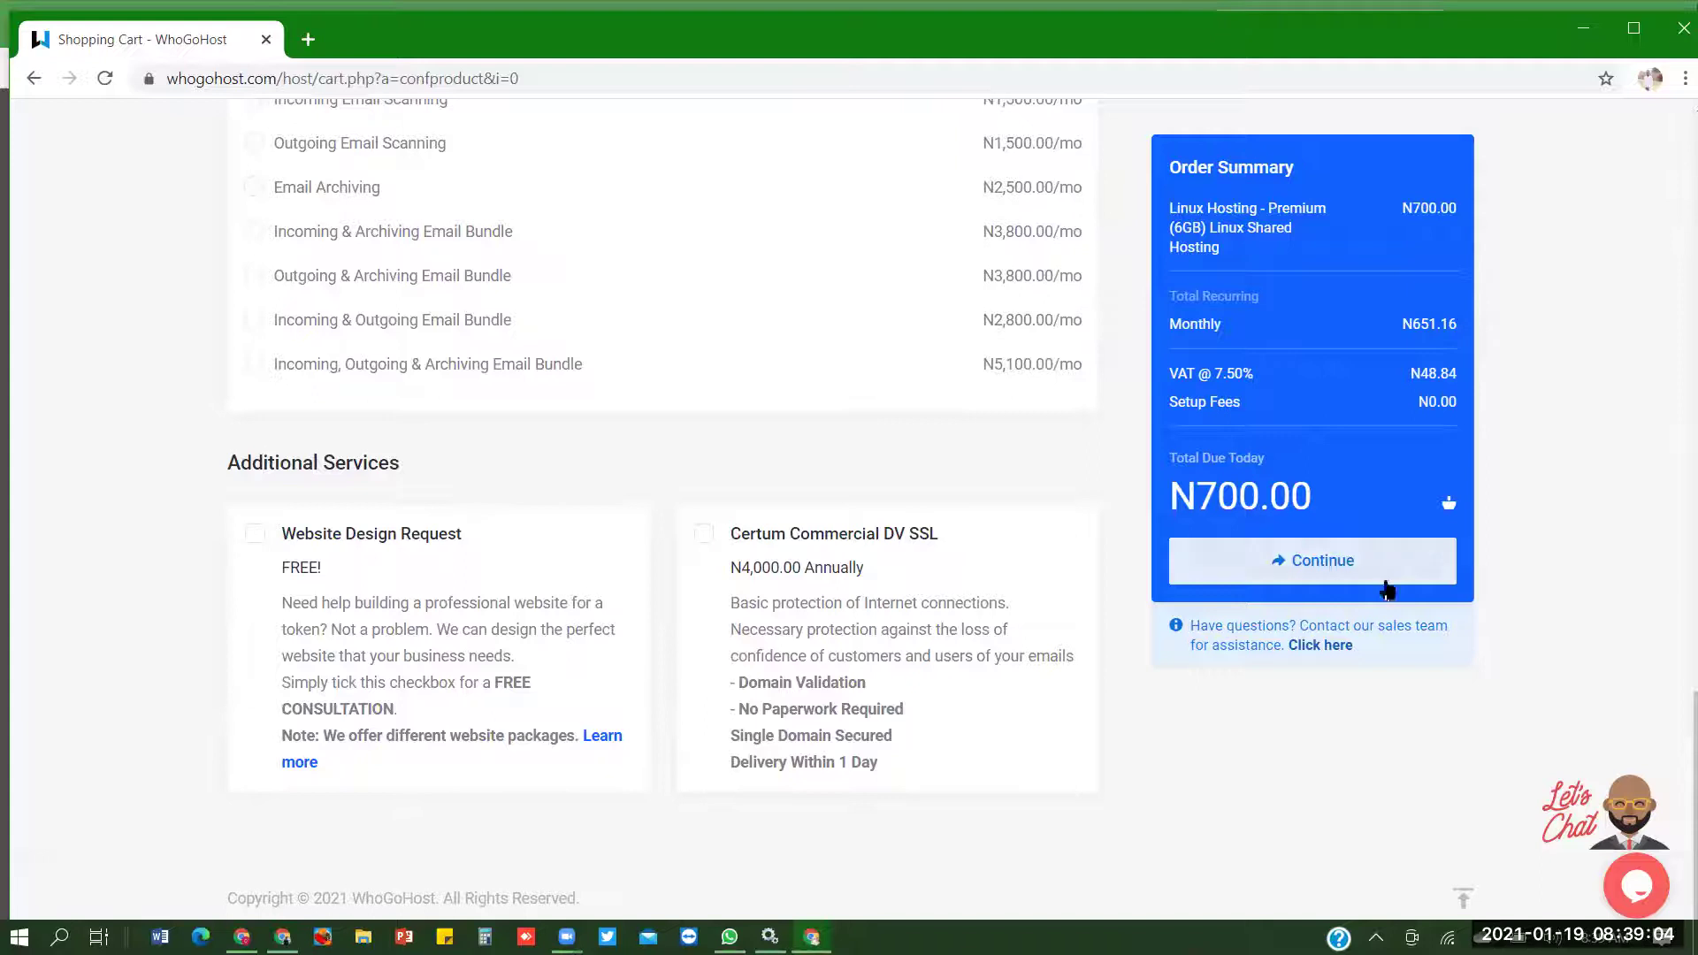
pyautogui.click(1284, 570)
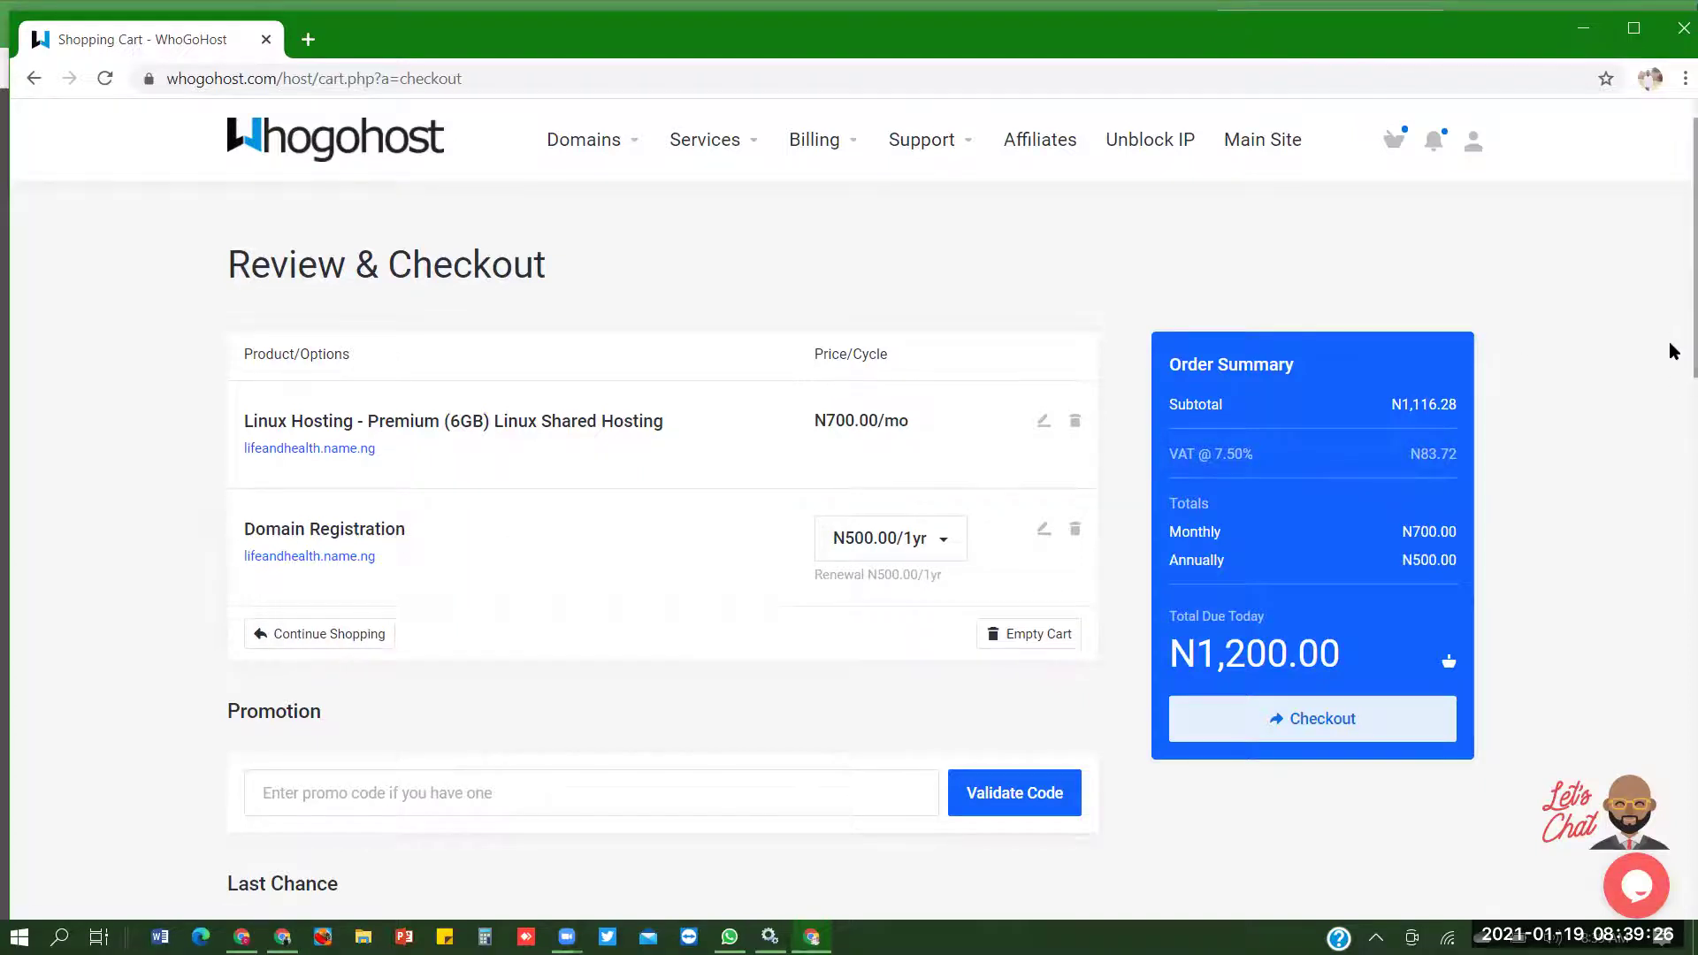
# - Select QuickTeller payment, accept the Terms of Service, and place the N1,200.00 order
pyautogui.scroll(-8, 1672, 380)
pyautogui.scroll(-11, 1672, 639)
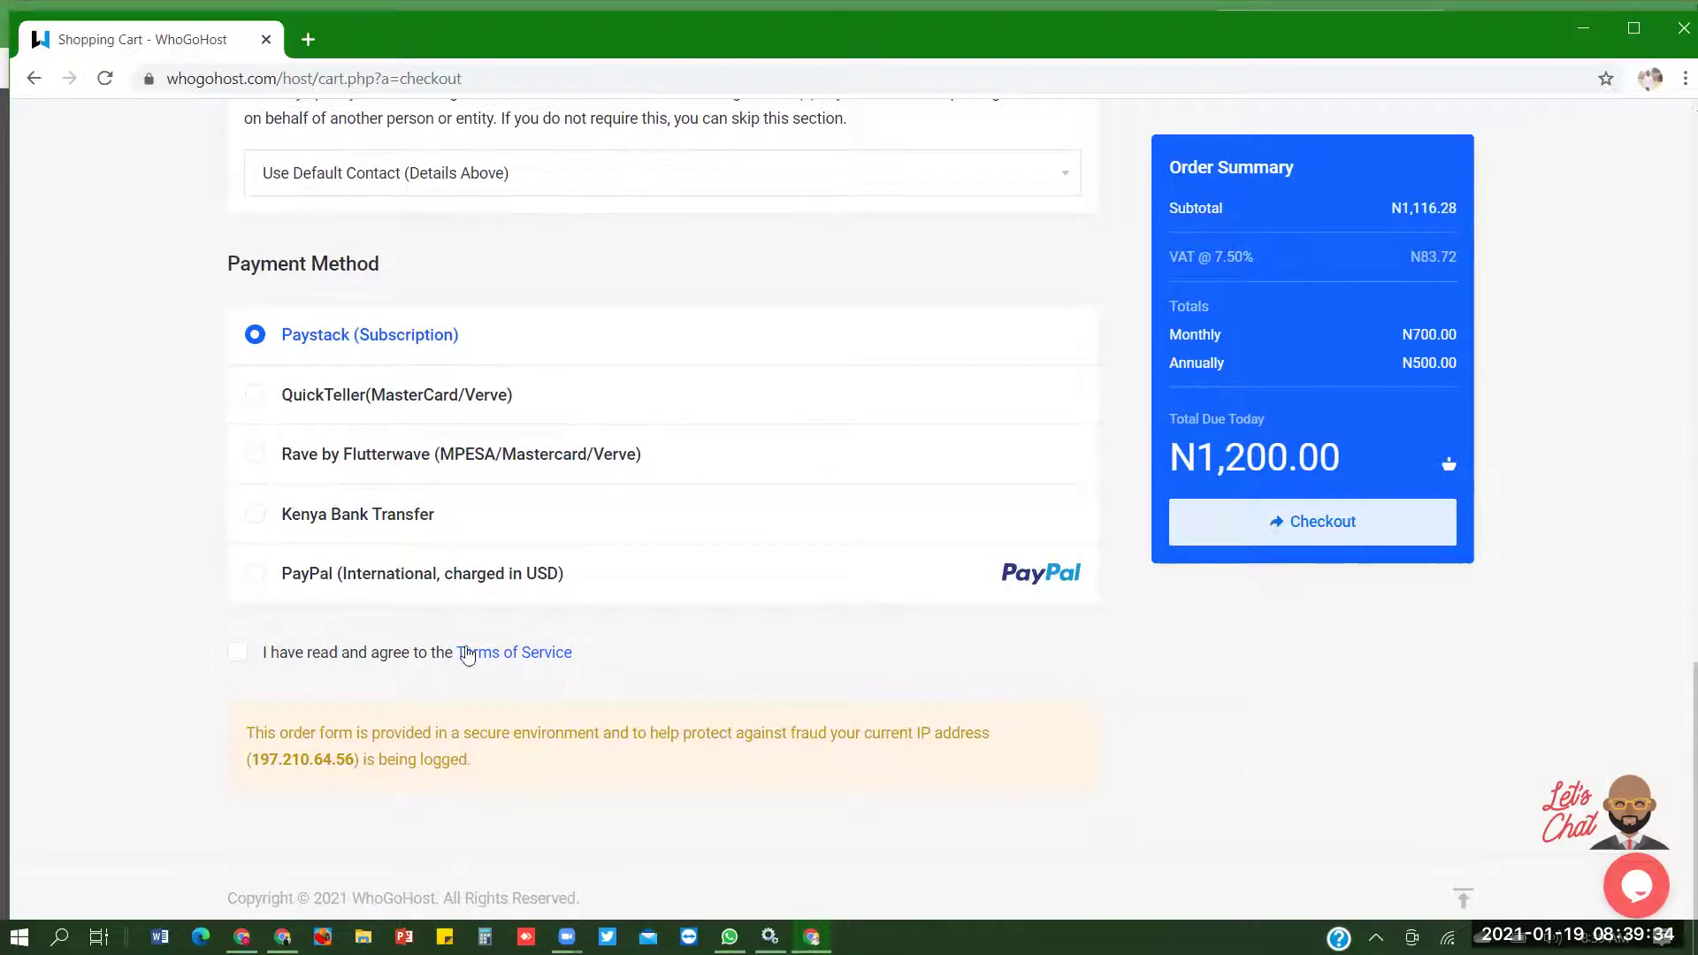
pyautogui.click(254, 400)
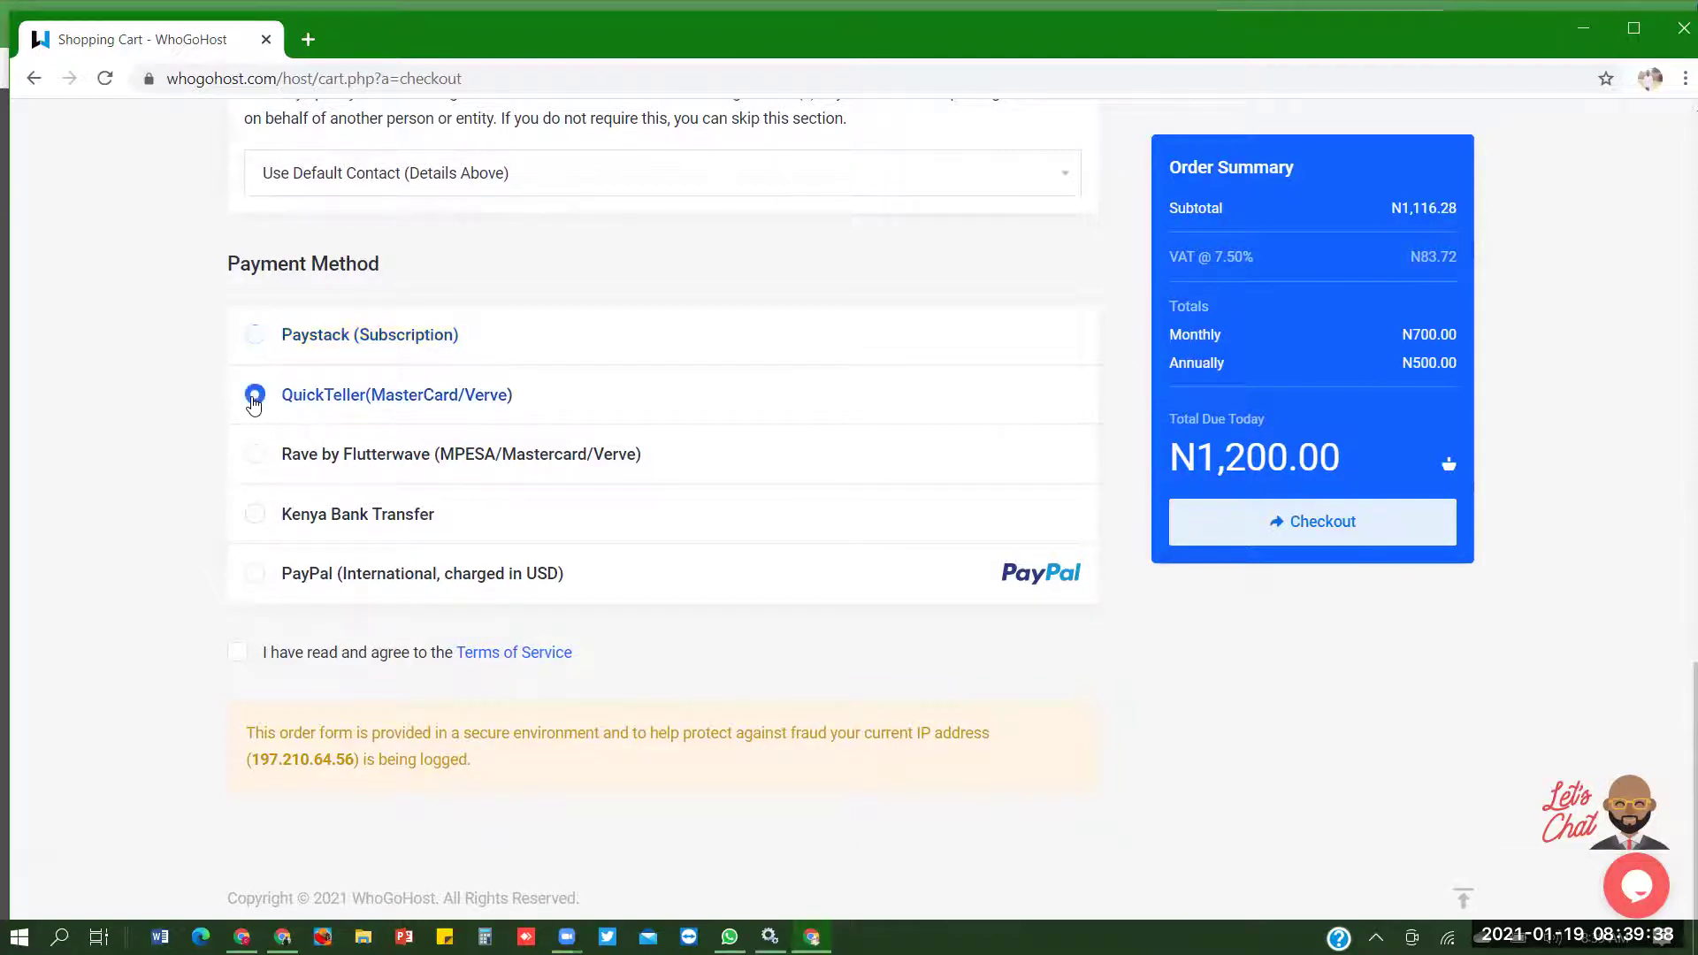
pyautogui.click(236, 653)
pyautogui.click(1371, 530)
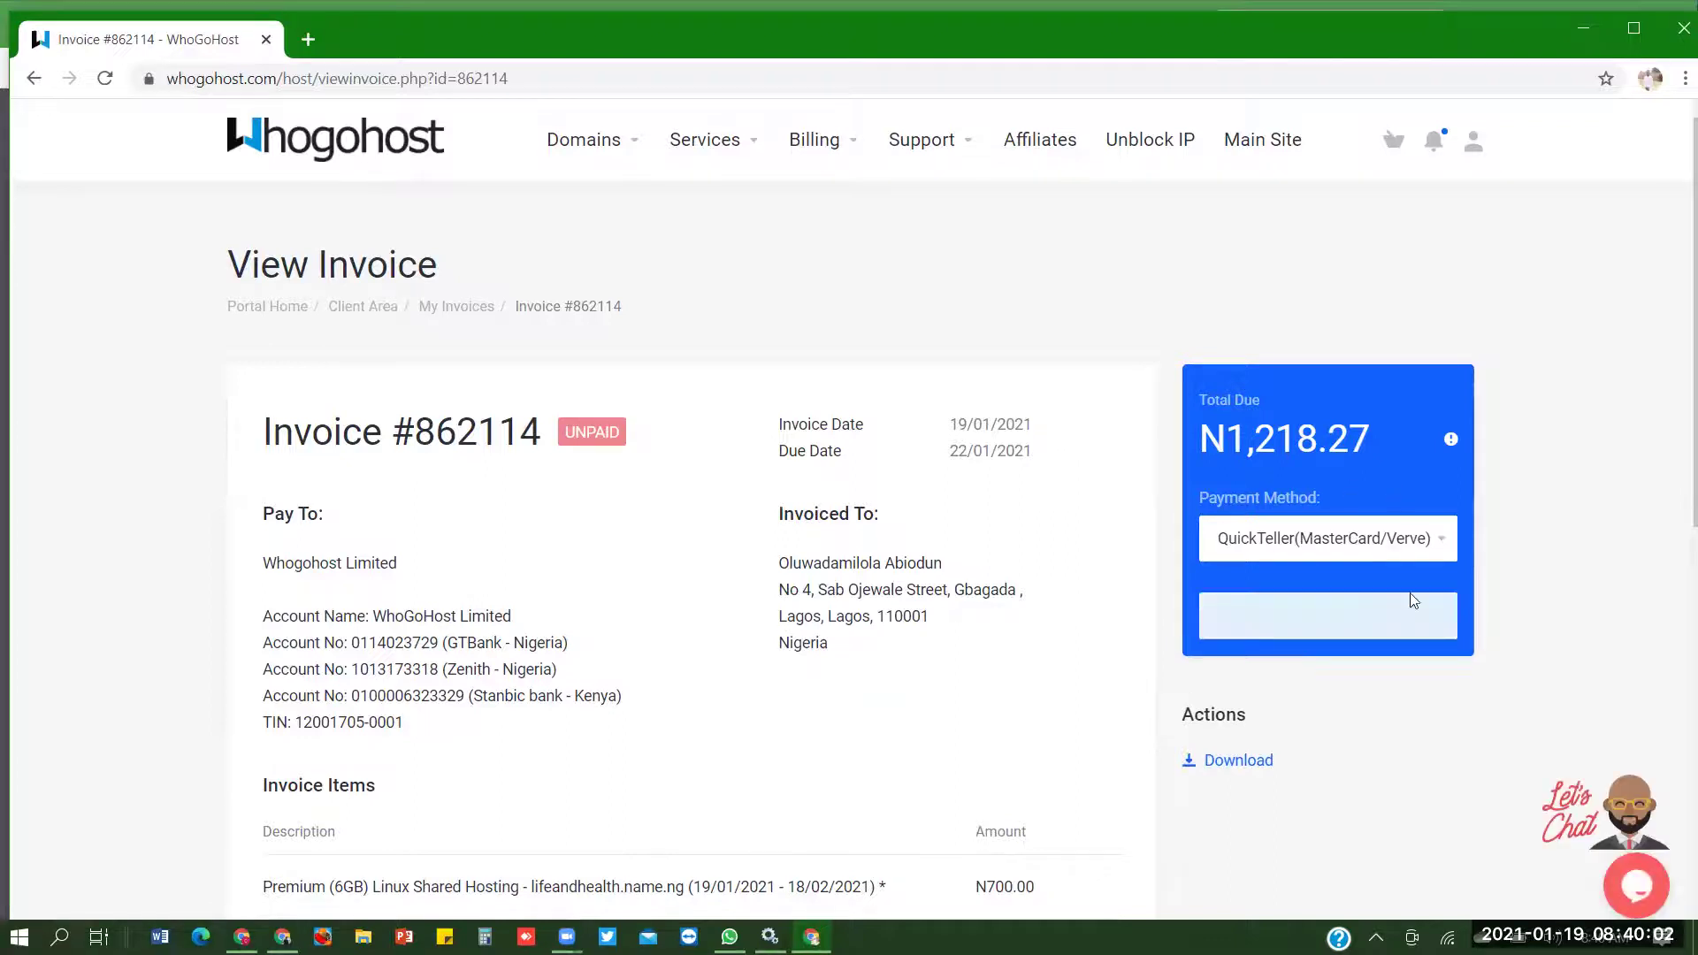
# - Start paying the unpaid invoice through QuickTeller
pyautogui.click(1304, 624)
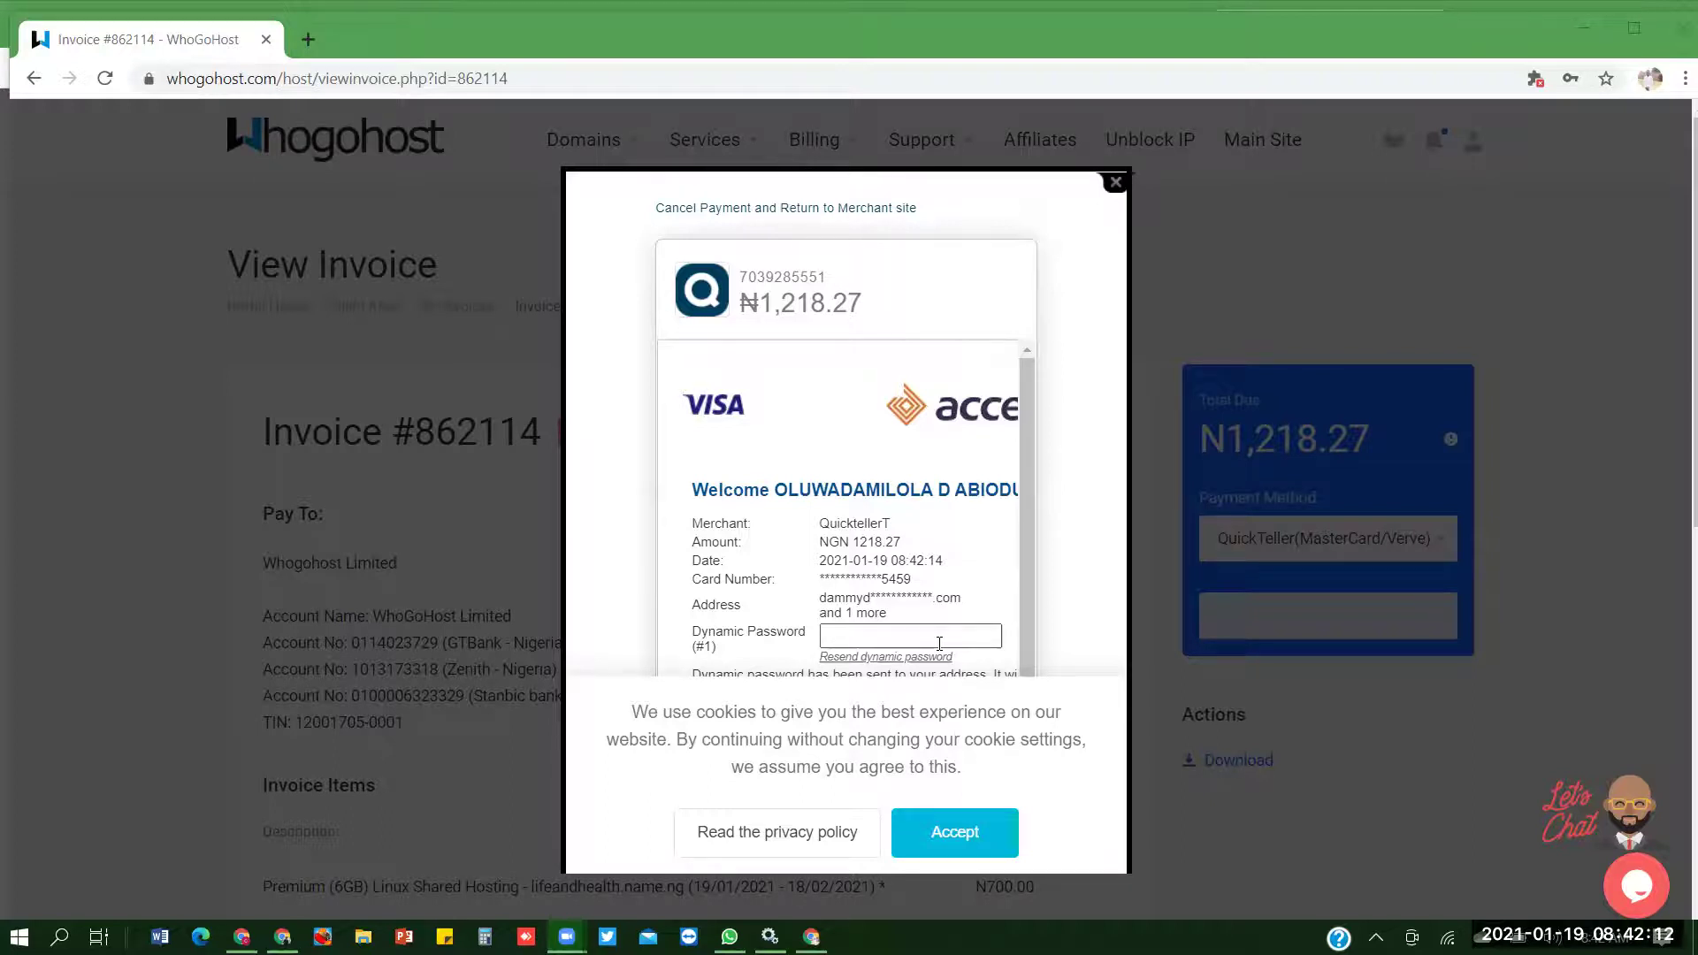
# - Enter the card's dynamic password, accept the cookie notice, and submit it
pyautogui.click(940, 637)
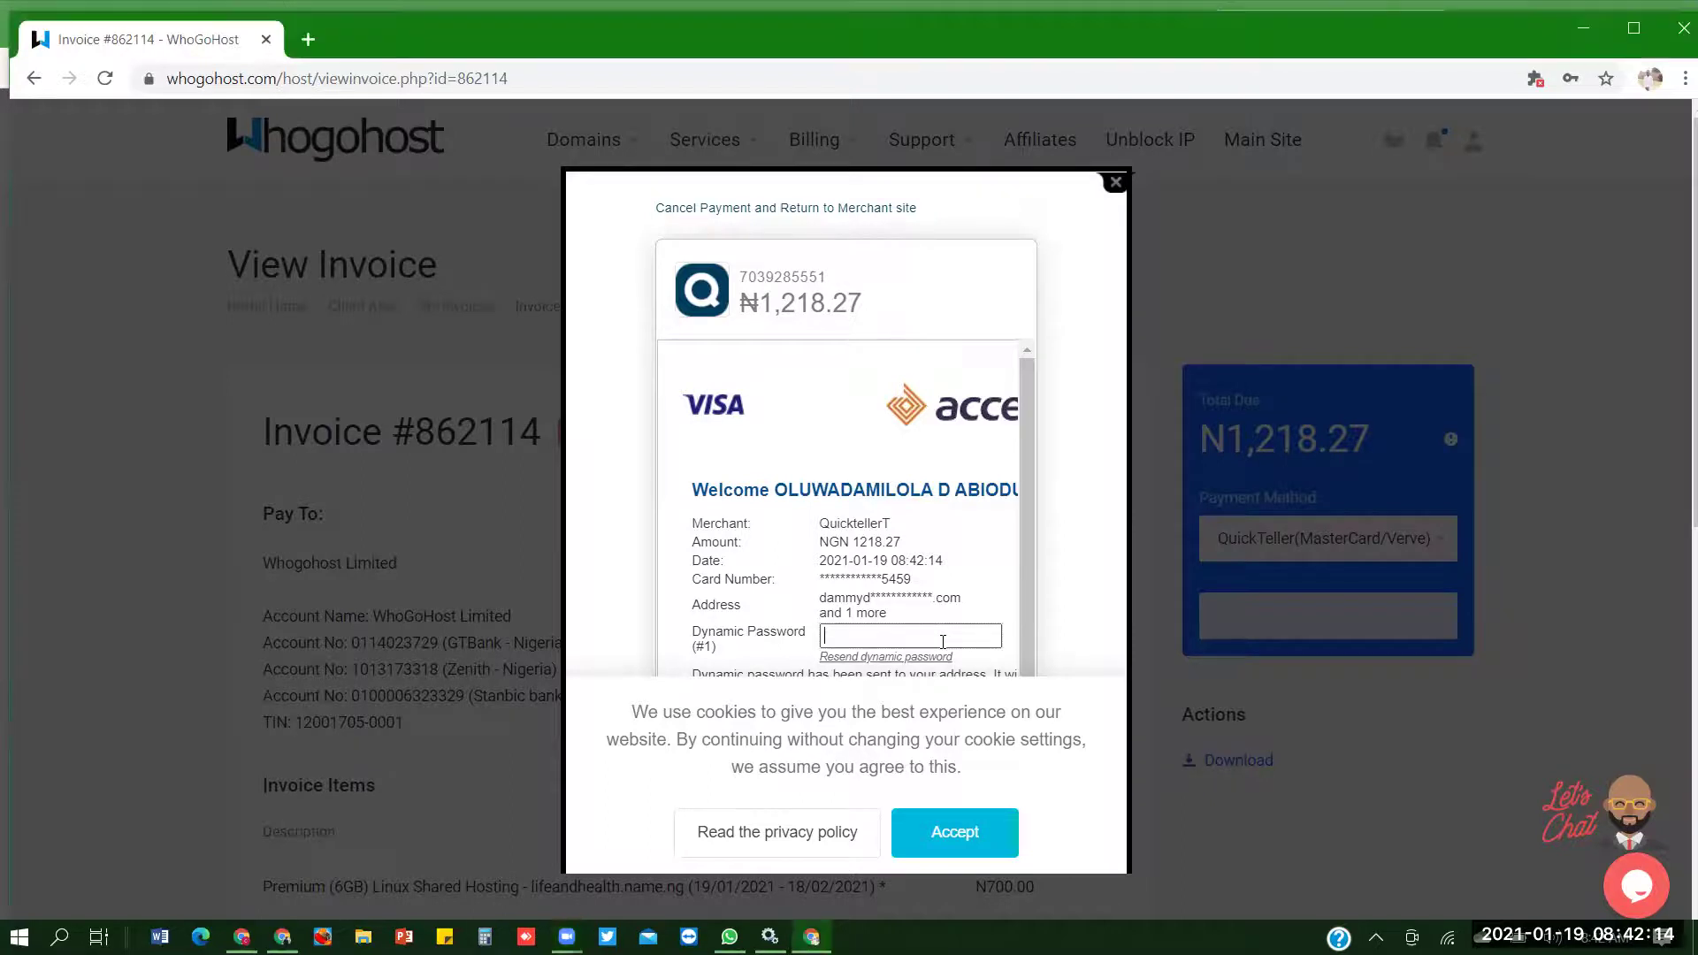
pyautogui.scroll(-2, 967, 738)
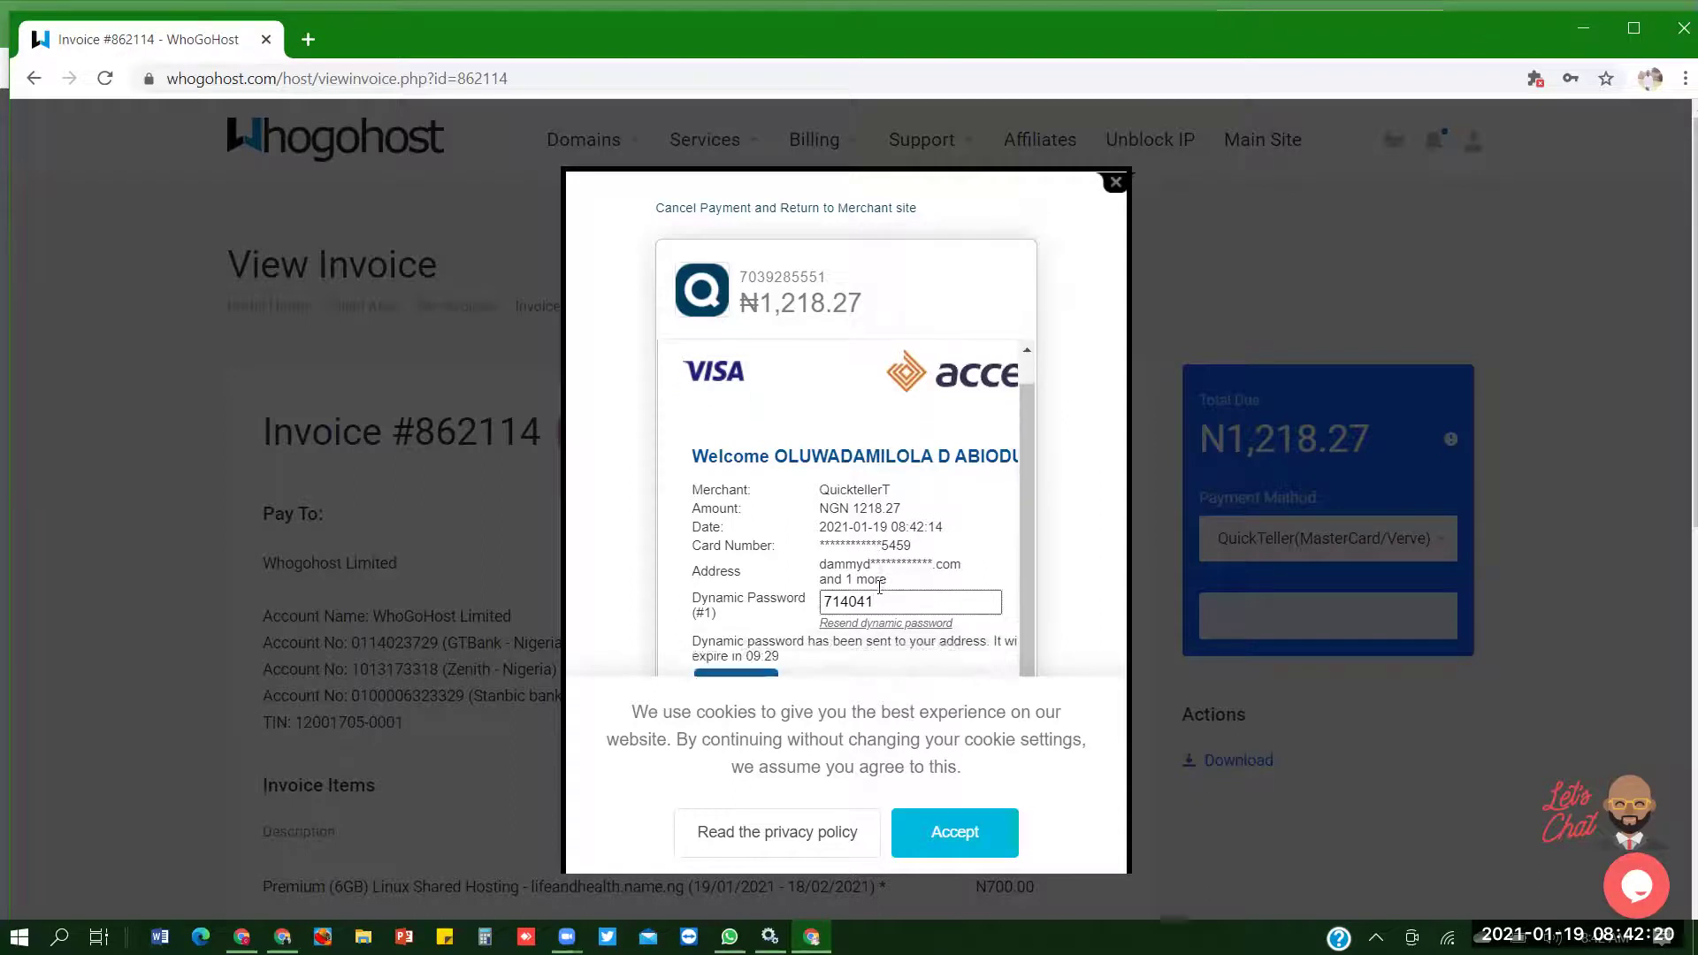
pyautogui.click(969, 841)
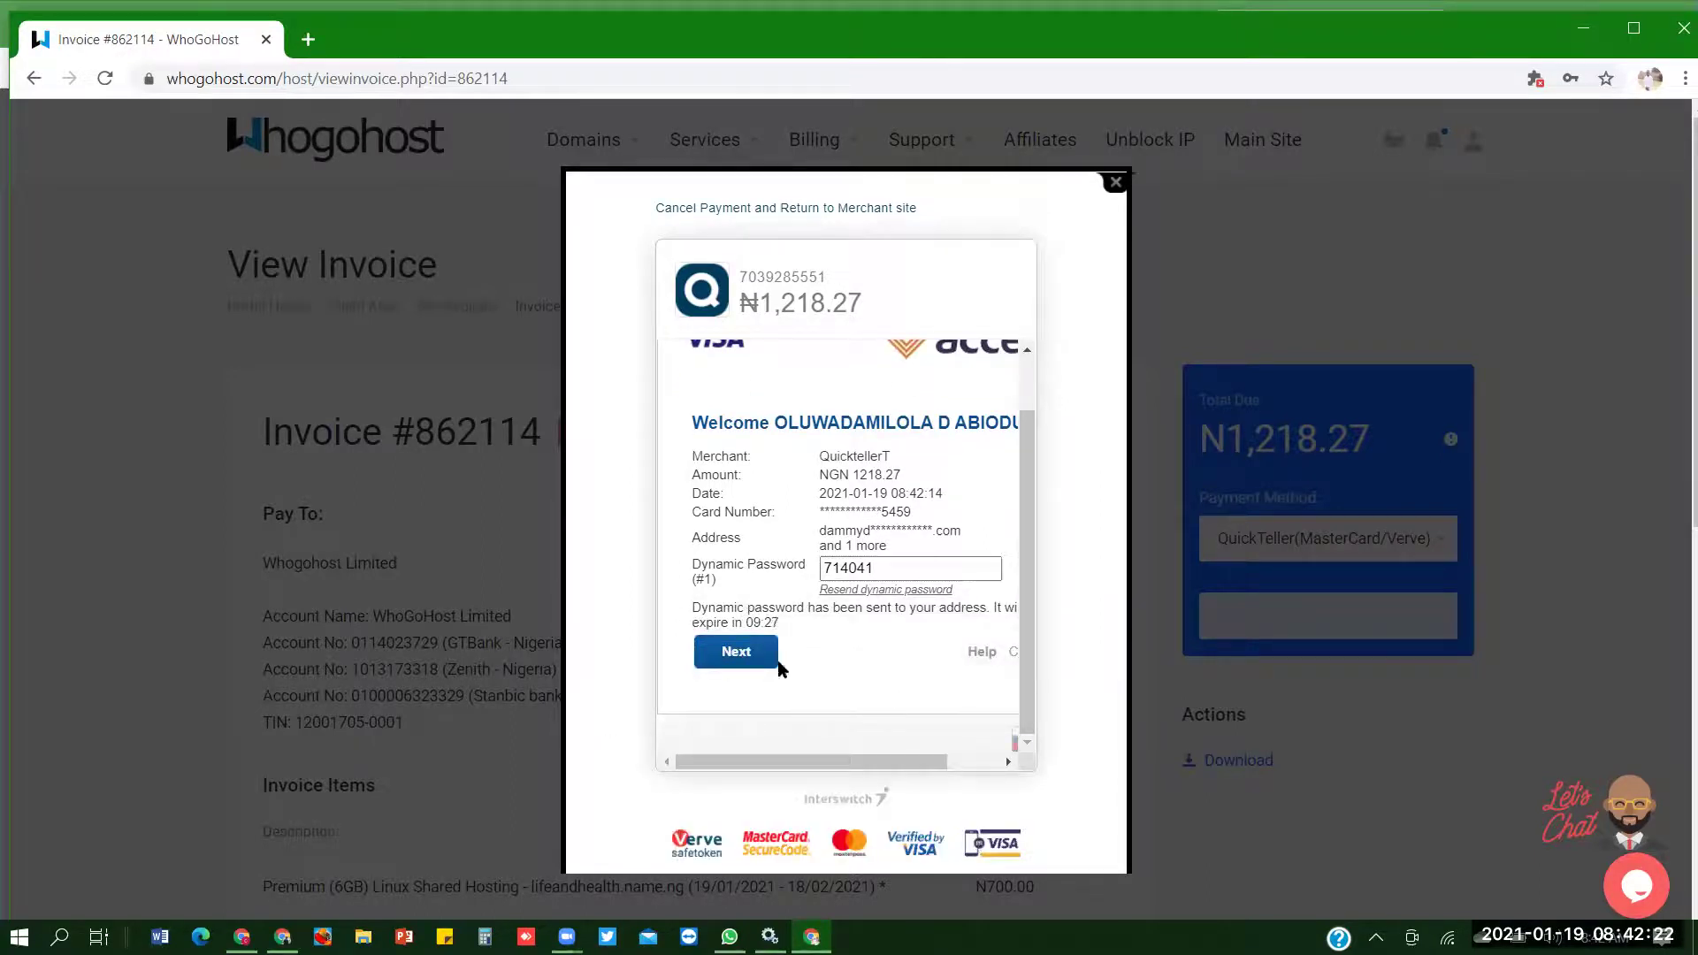
pyautogui.click(756, 652)
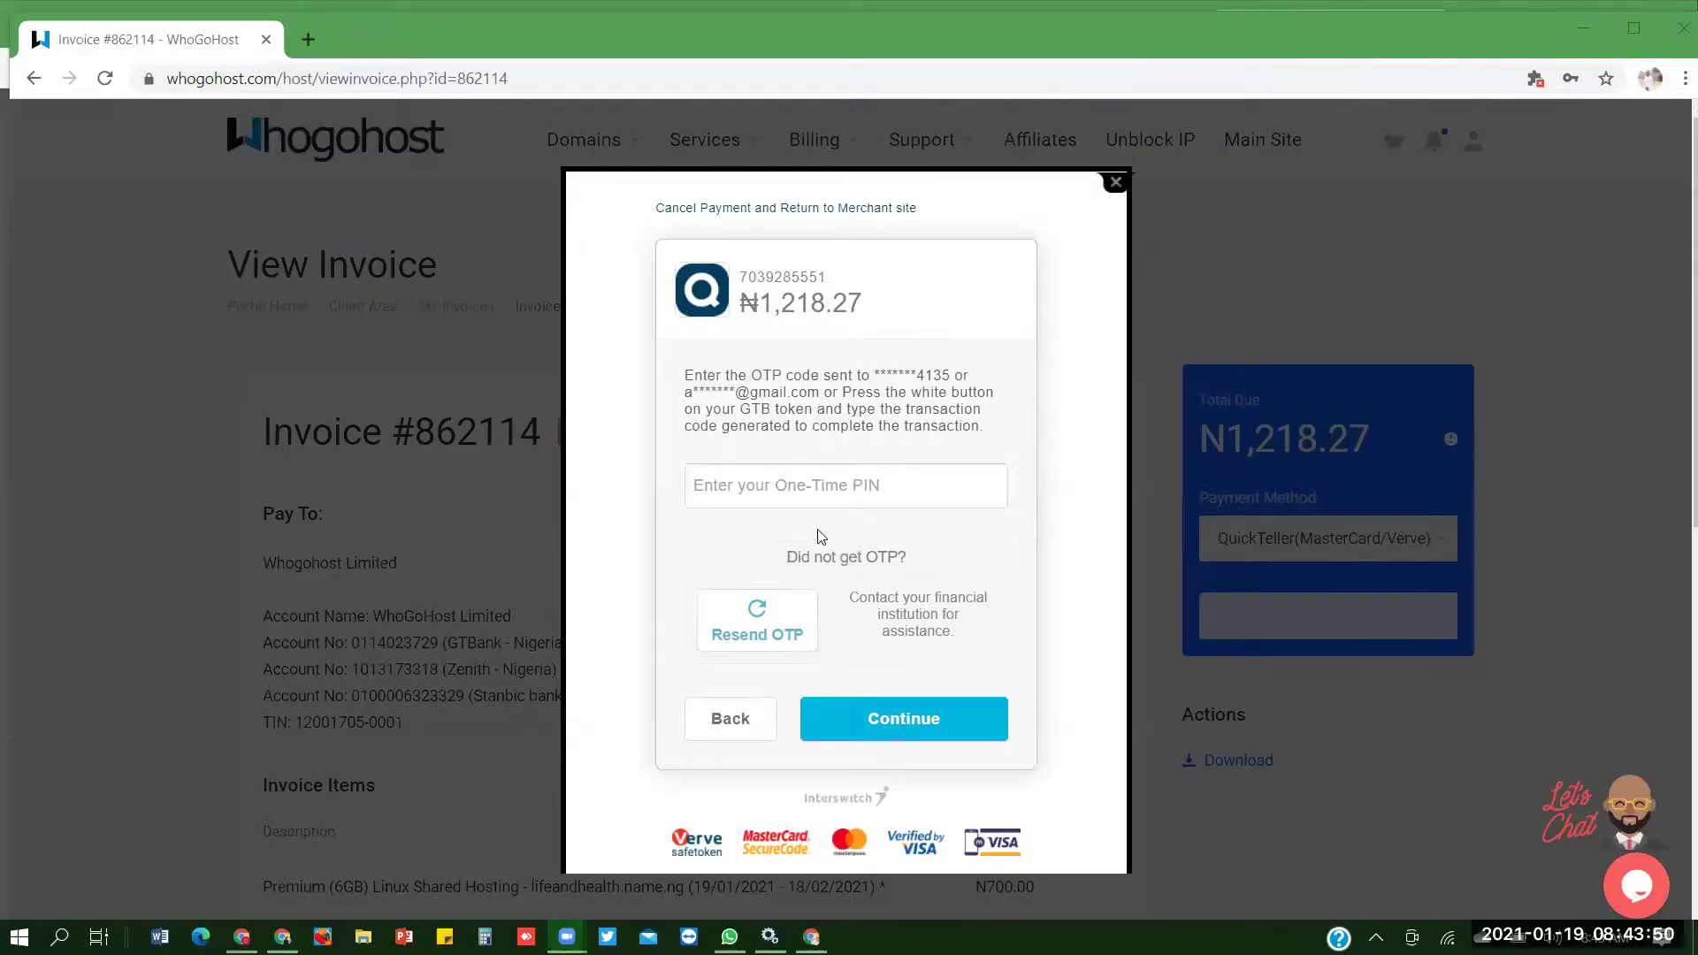
# - Enter the one-time PIN, correcting a mistyped digit, and submit it to finish the N1,218.27 payment
pyautogui.click(817, 489)
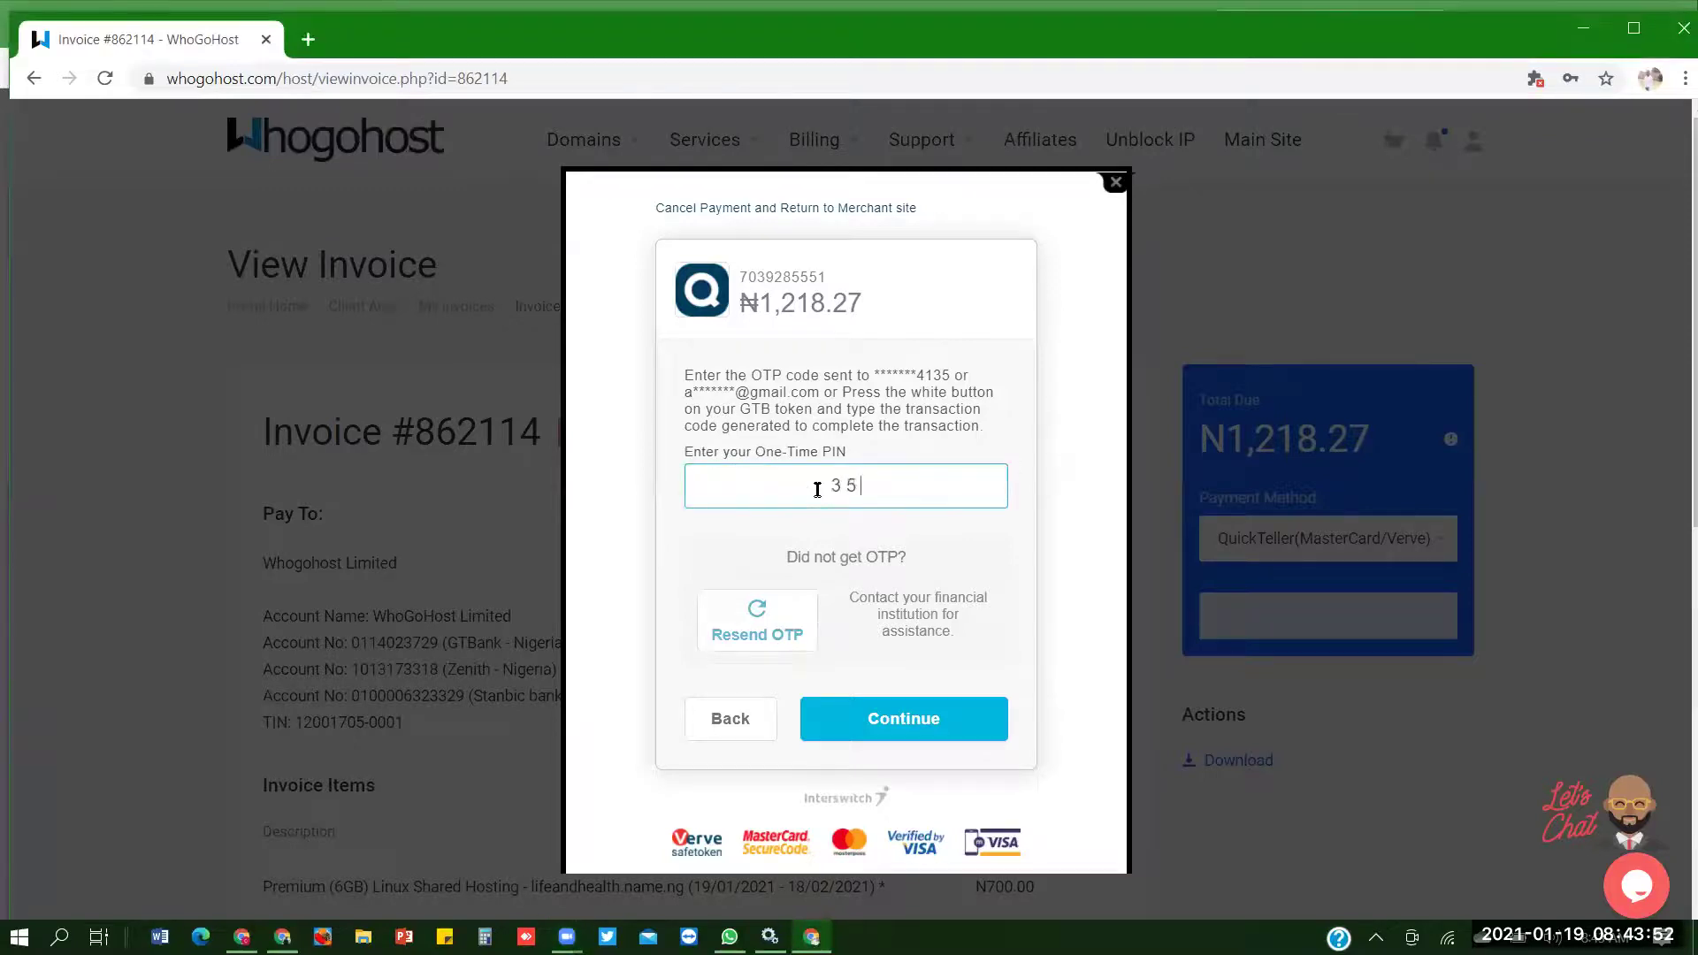
pyautogui.click(920, 716)
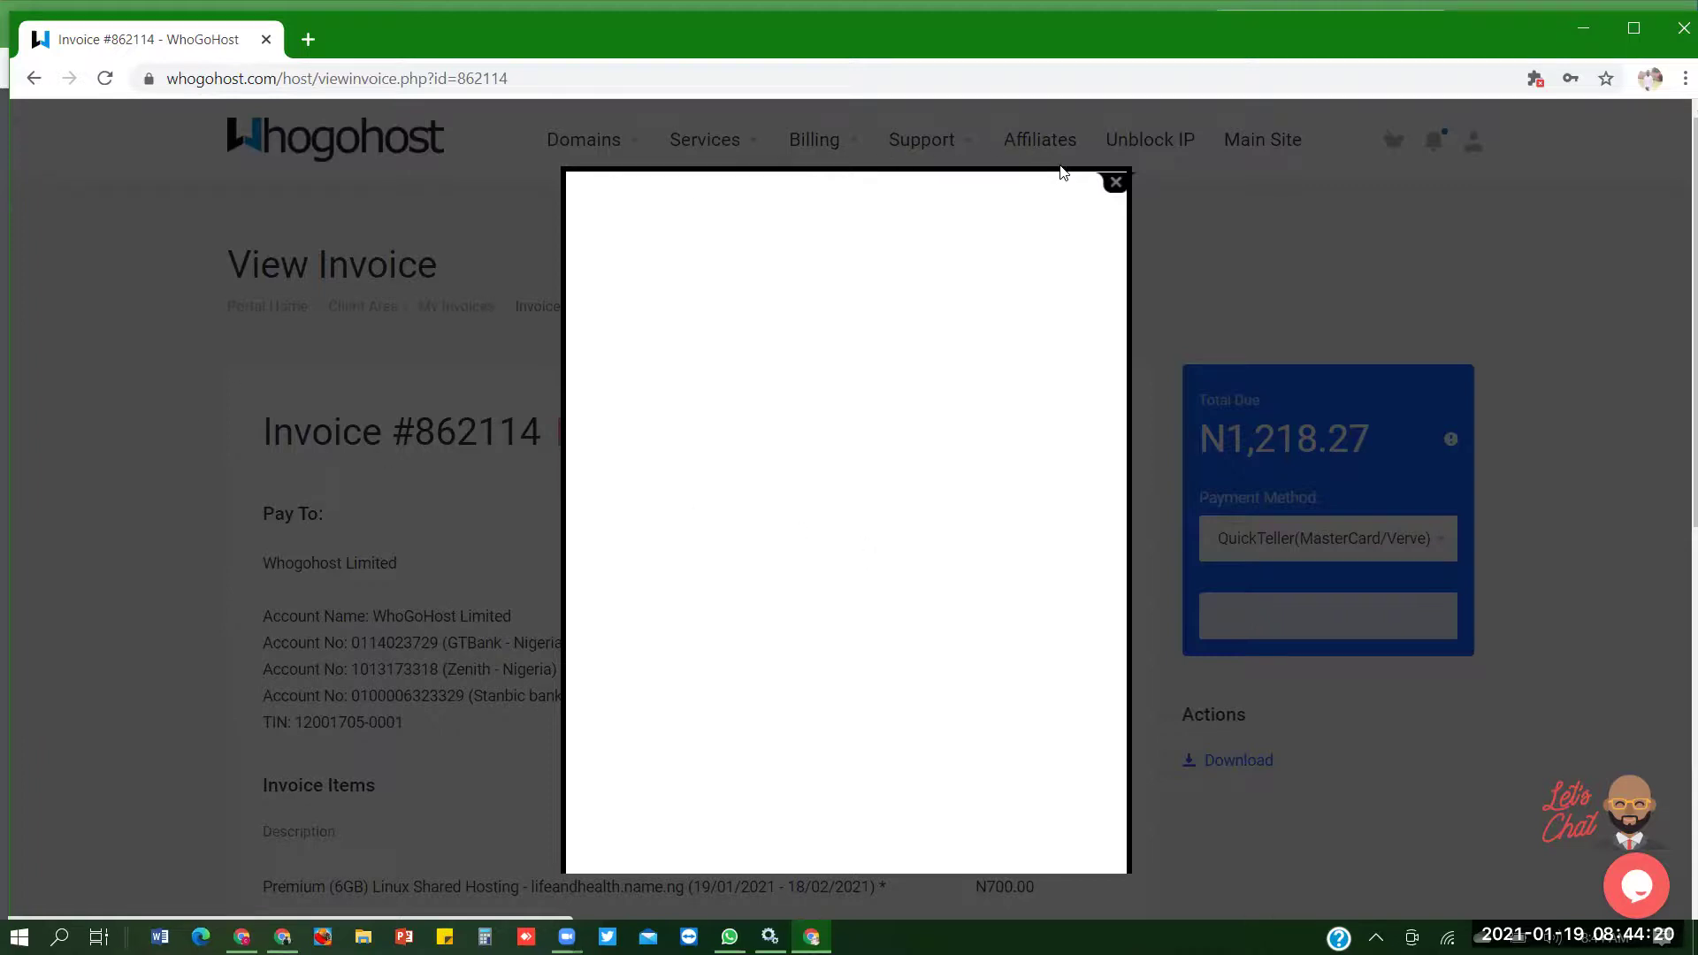
# - Close the QuickTeller payment window and return to the client area My Dashboard
pyautogui.click(1116, 183)
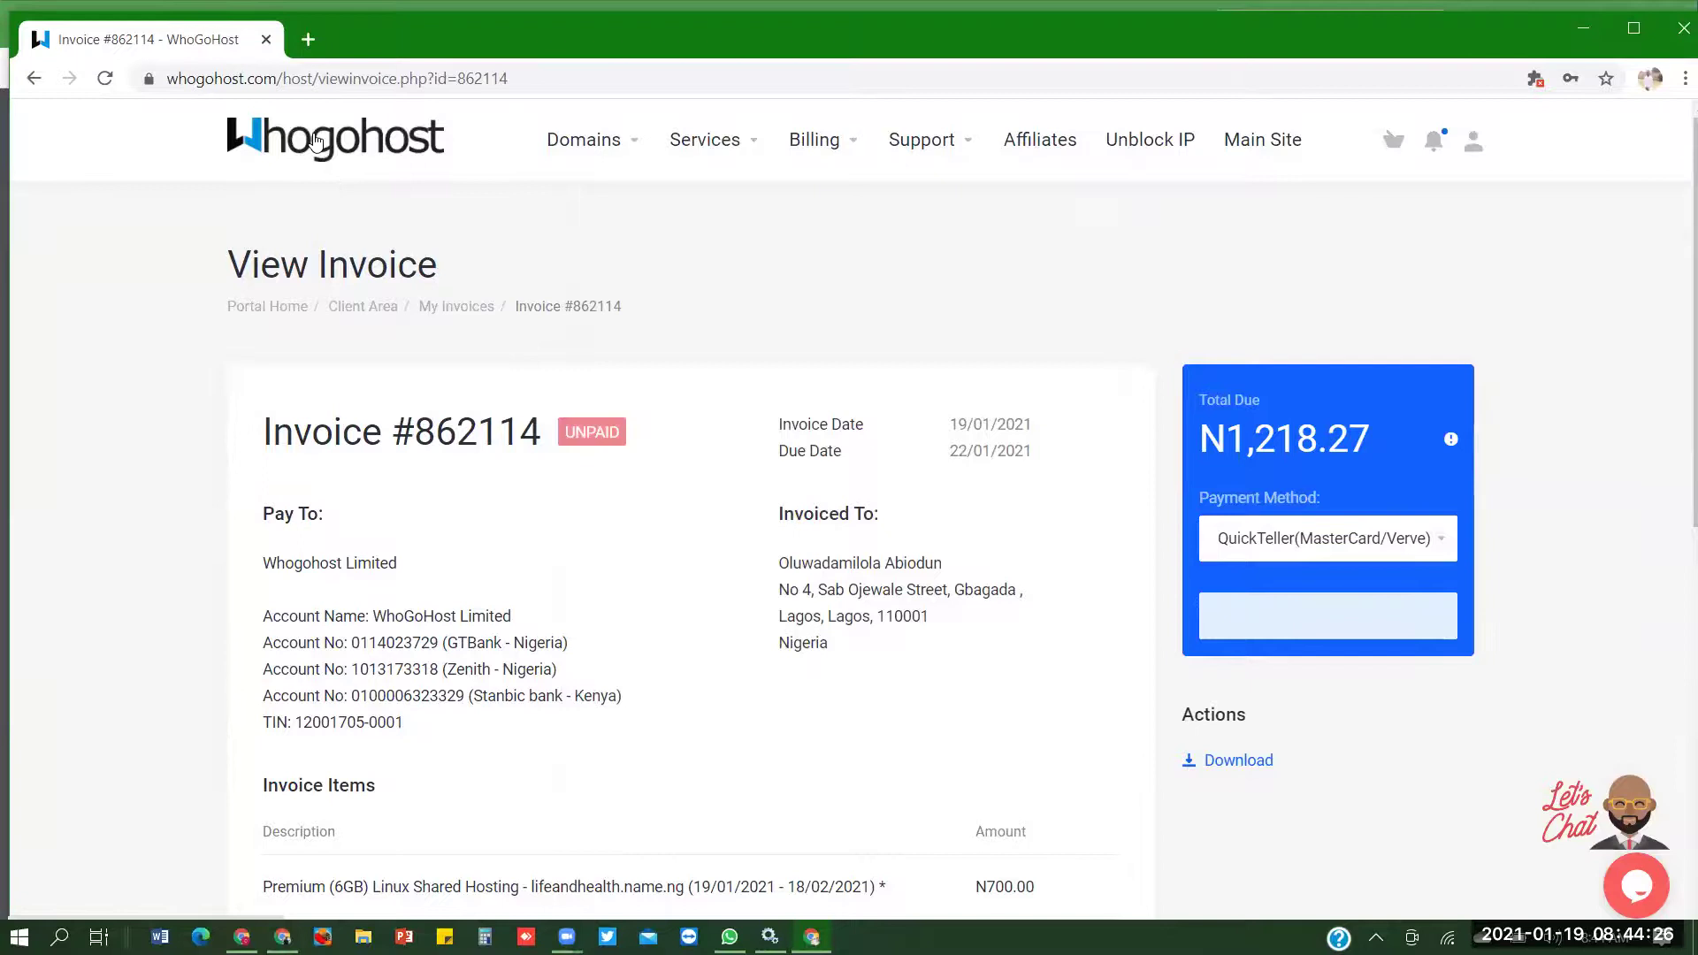
pyautogui.click(322, 148)
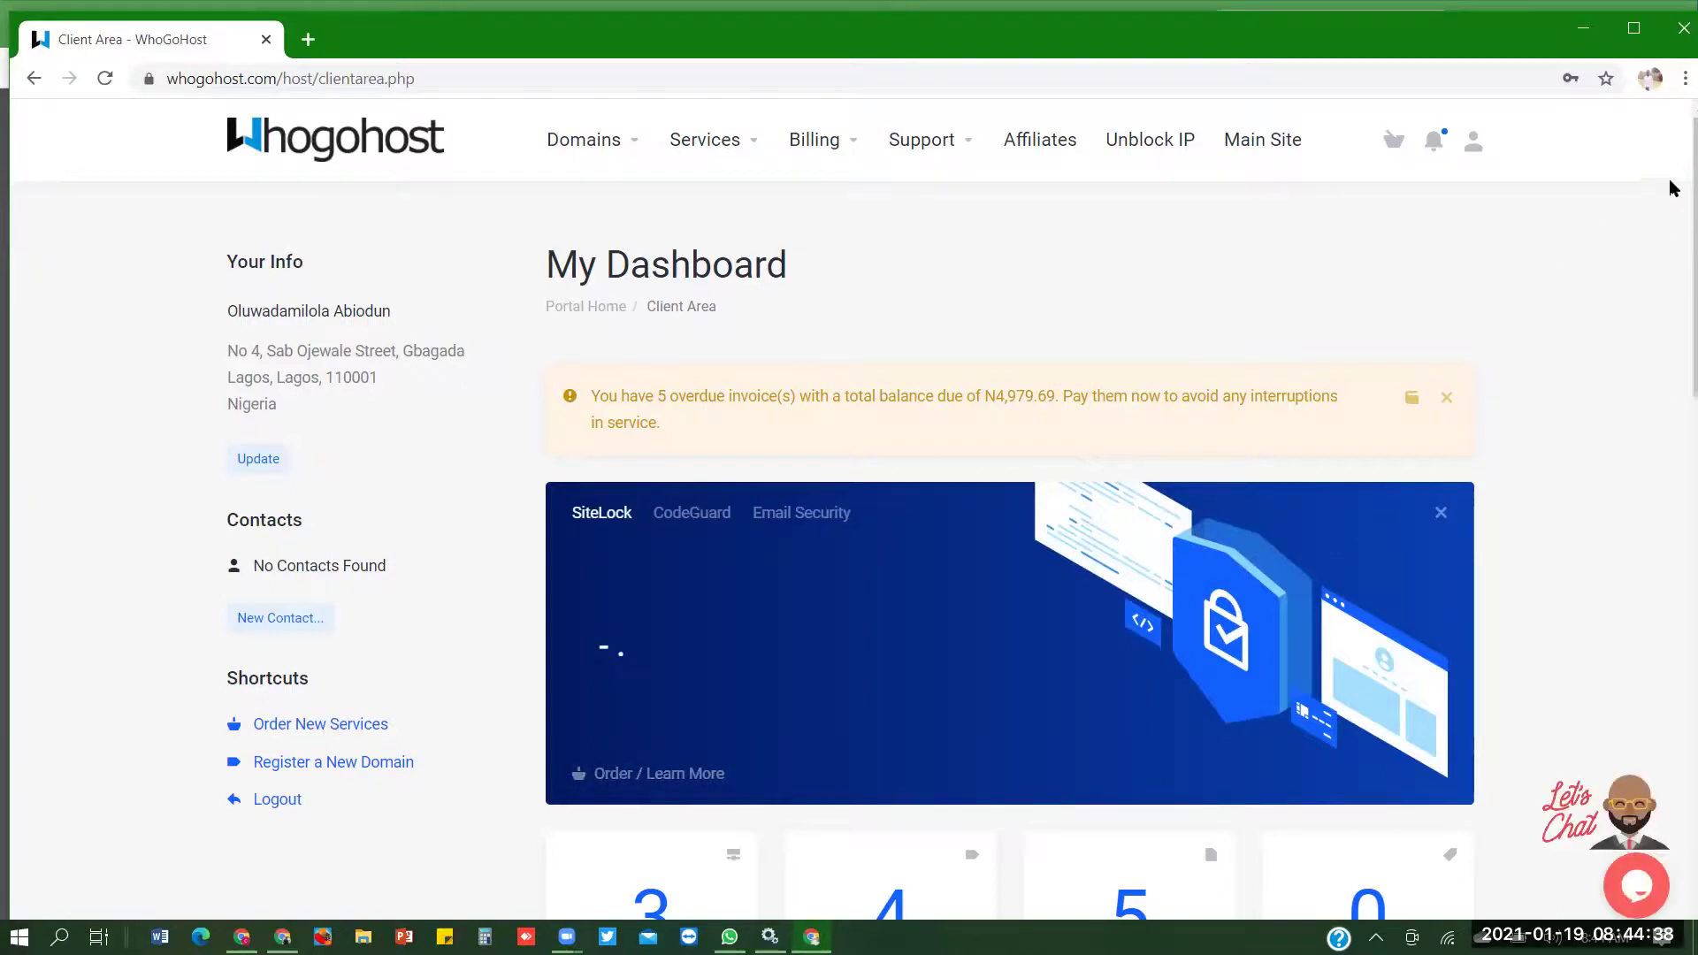
# - Open My Products & Services from the '3 Services' card on the dashboard
pyautogui.scroll(-4, 1674, 309)
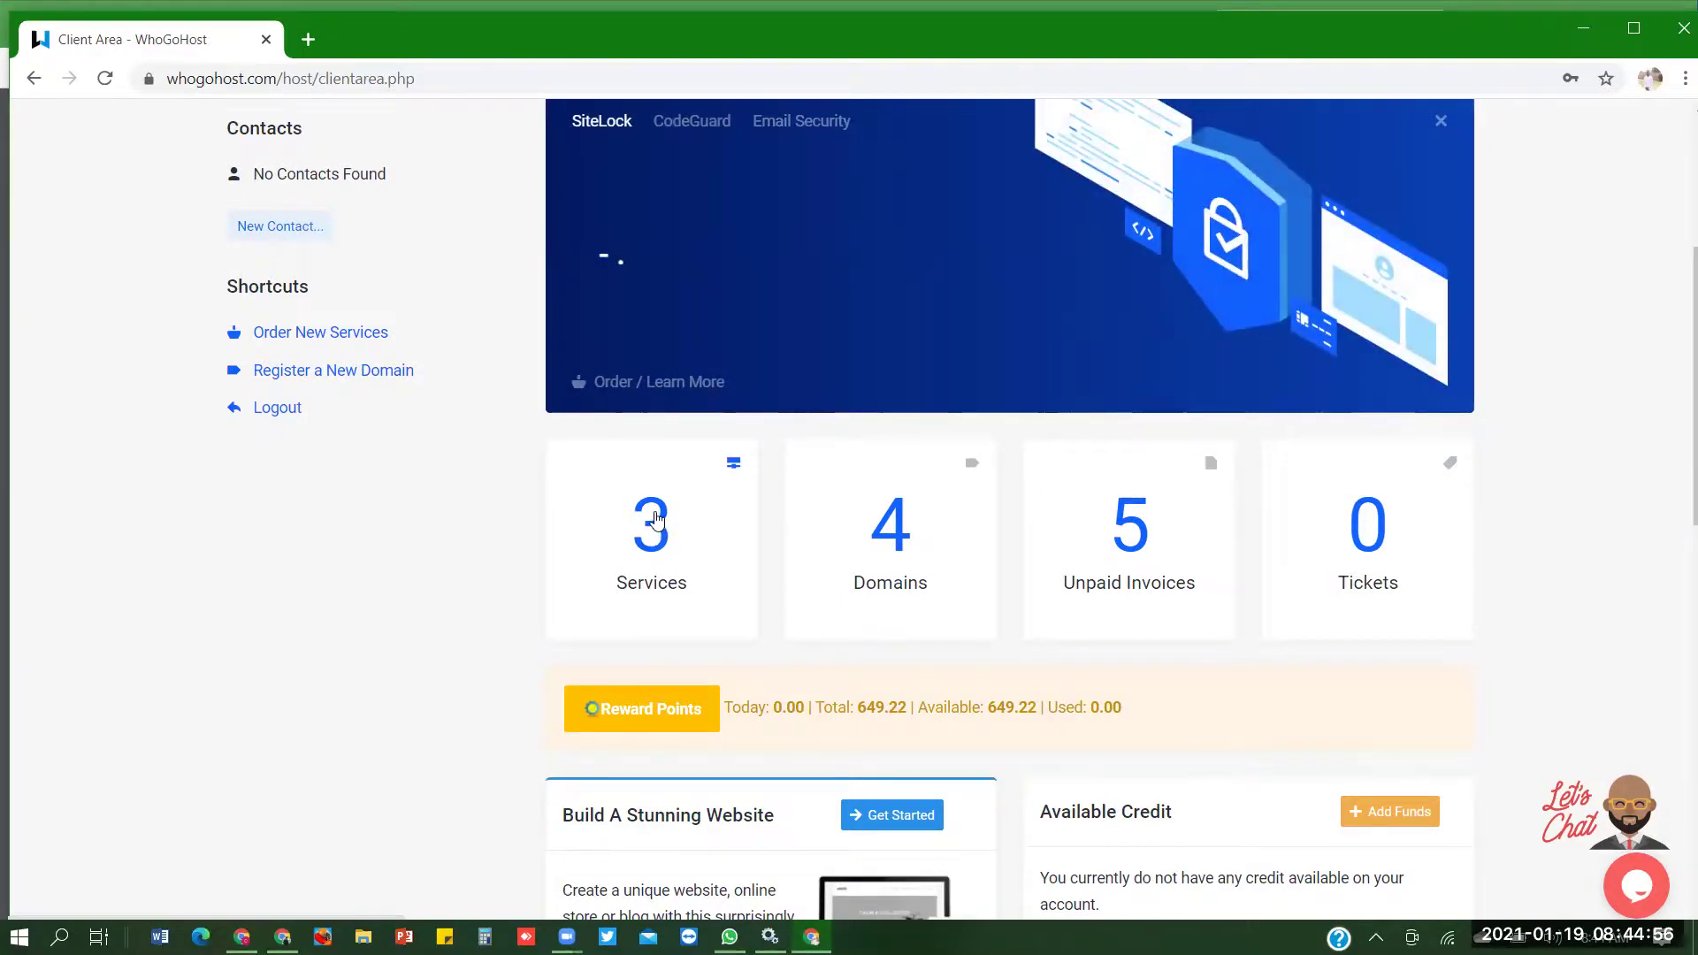
pyautogui.click(658, 531)
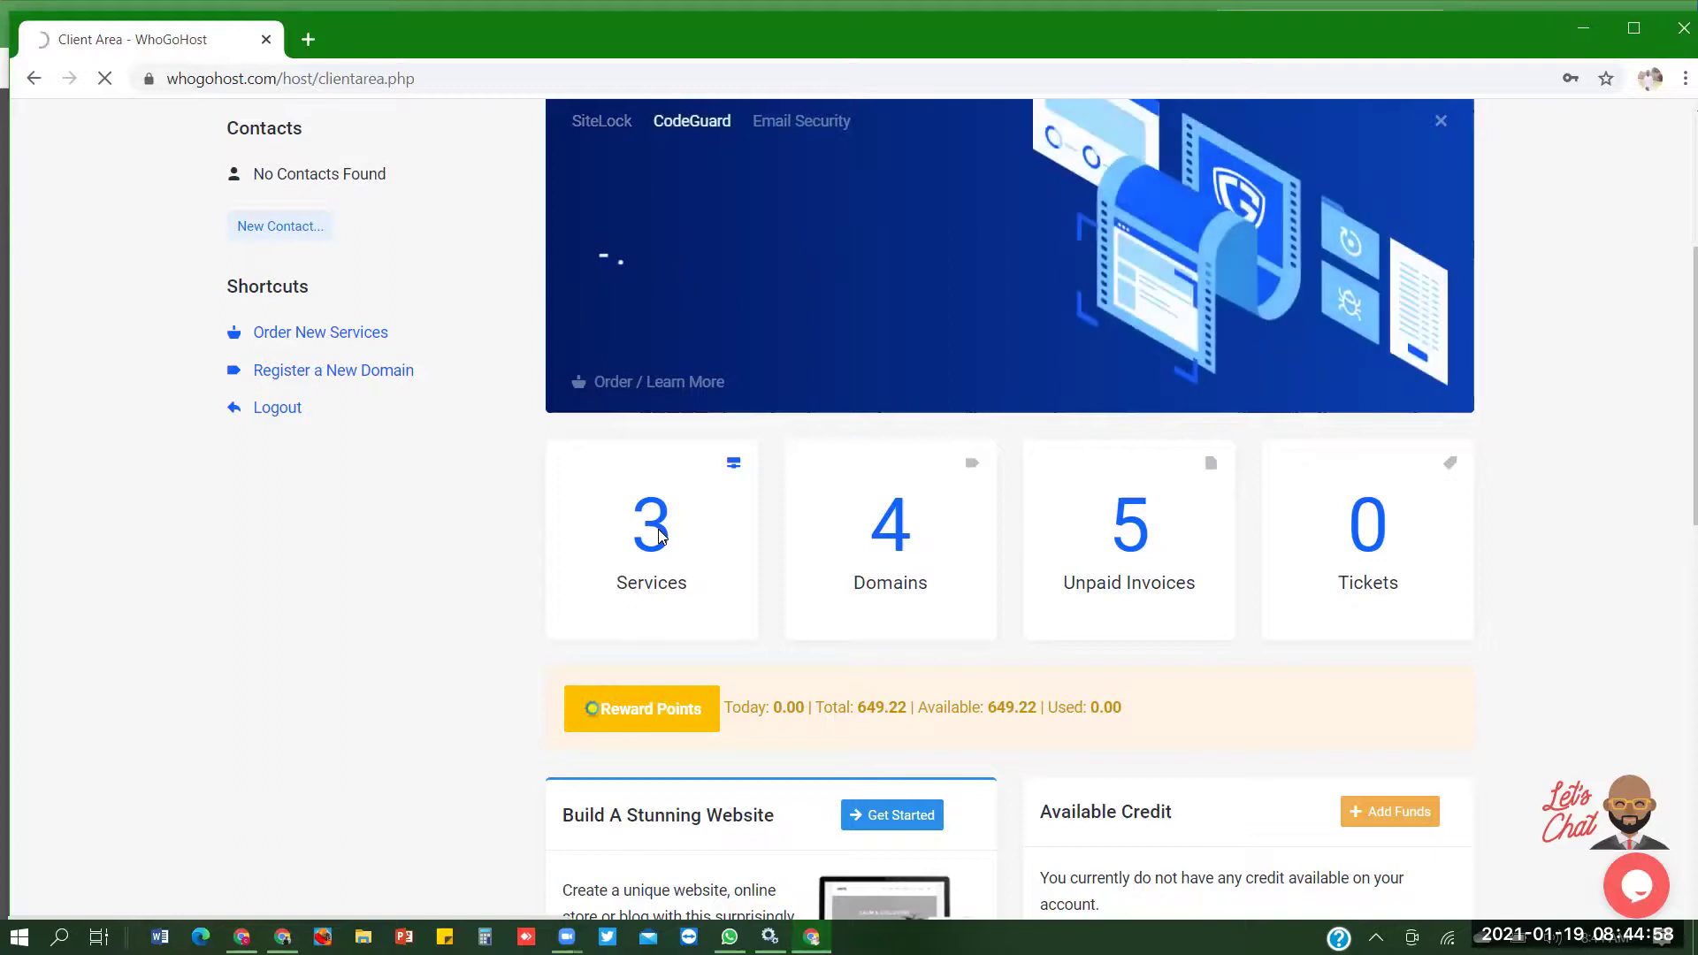
pyautogui.click(674, 535)
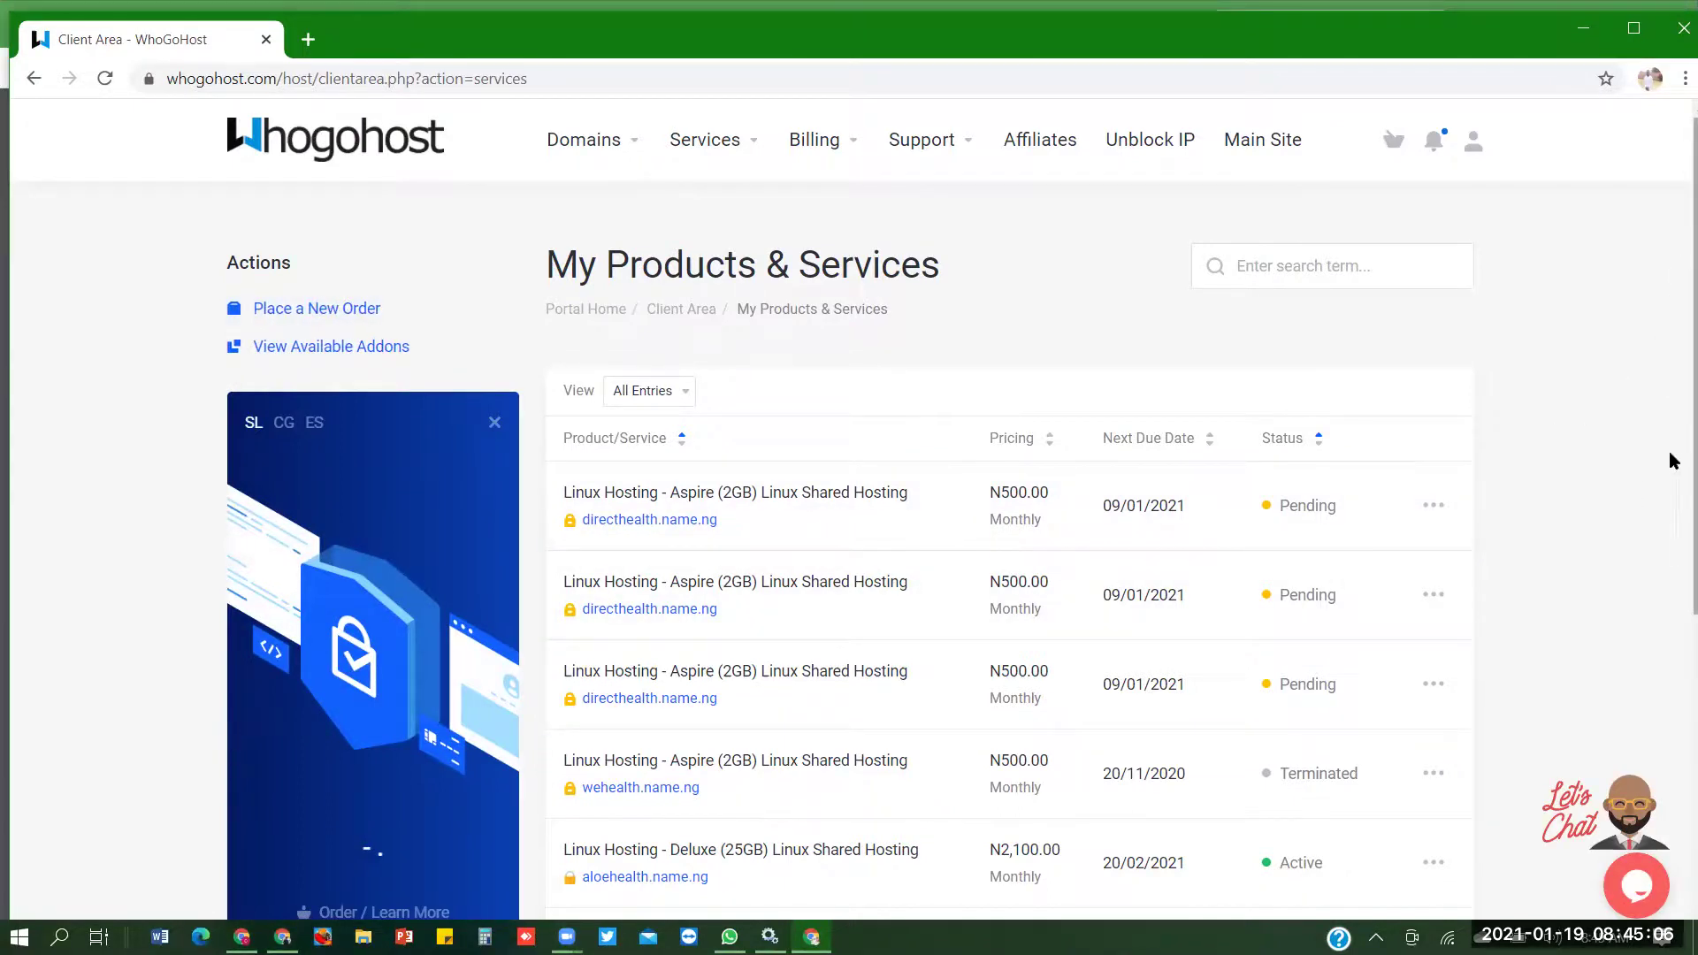
# - Open the Linux Hosting - Premium (6GB) service for lifeandhealth.name.ng from the services list
pyautogui.scroll(-6, 1671, 619)
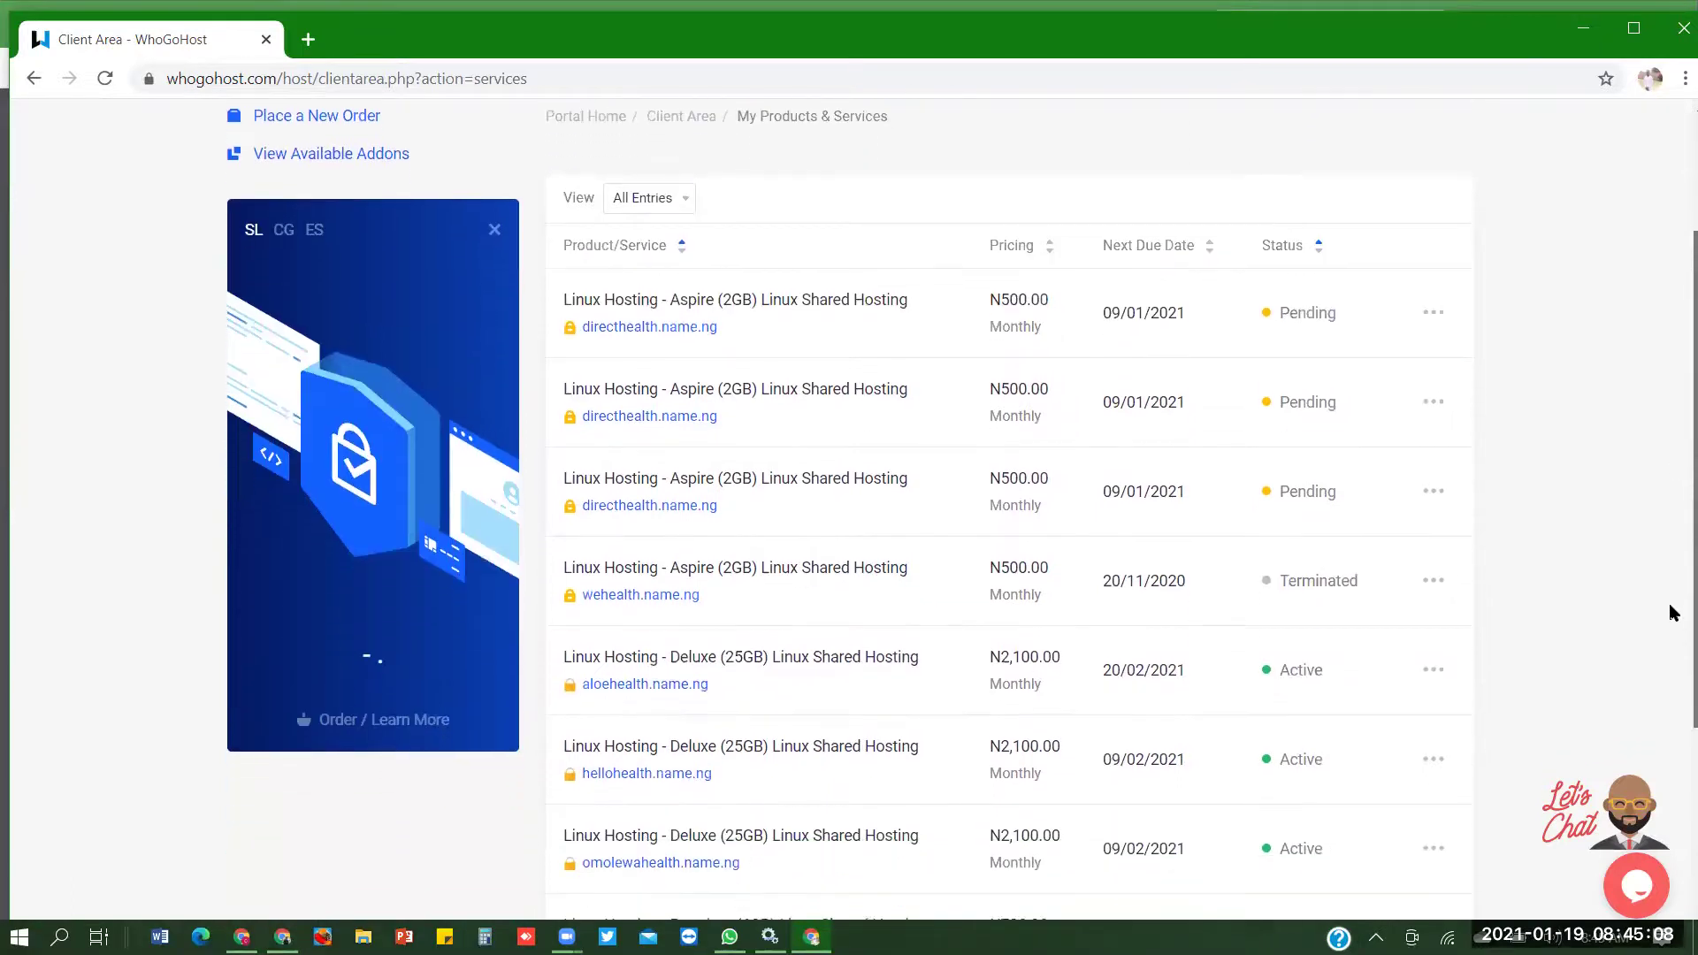
pyautogui.scroll(-1, 1673, 782)
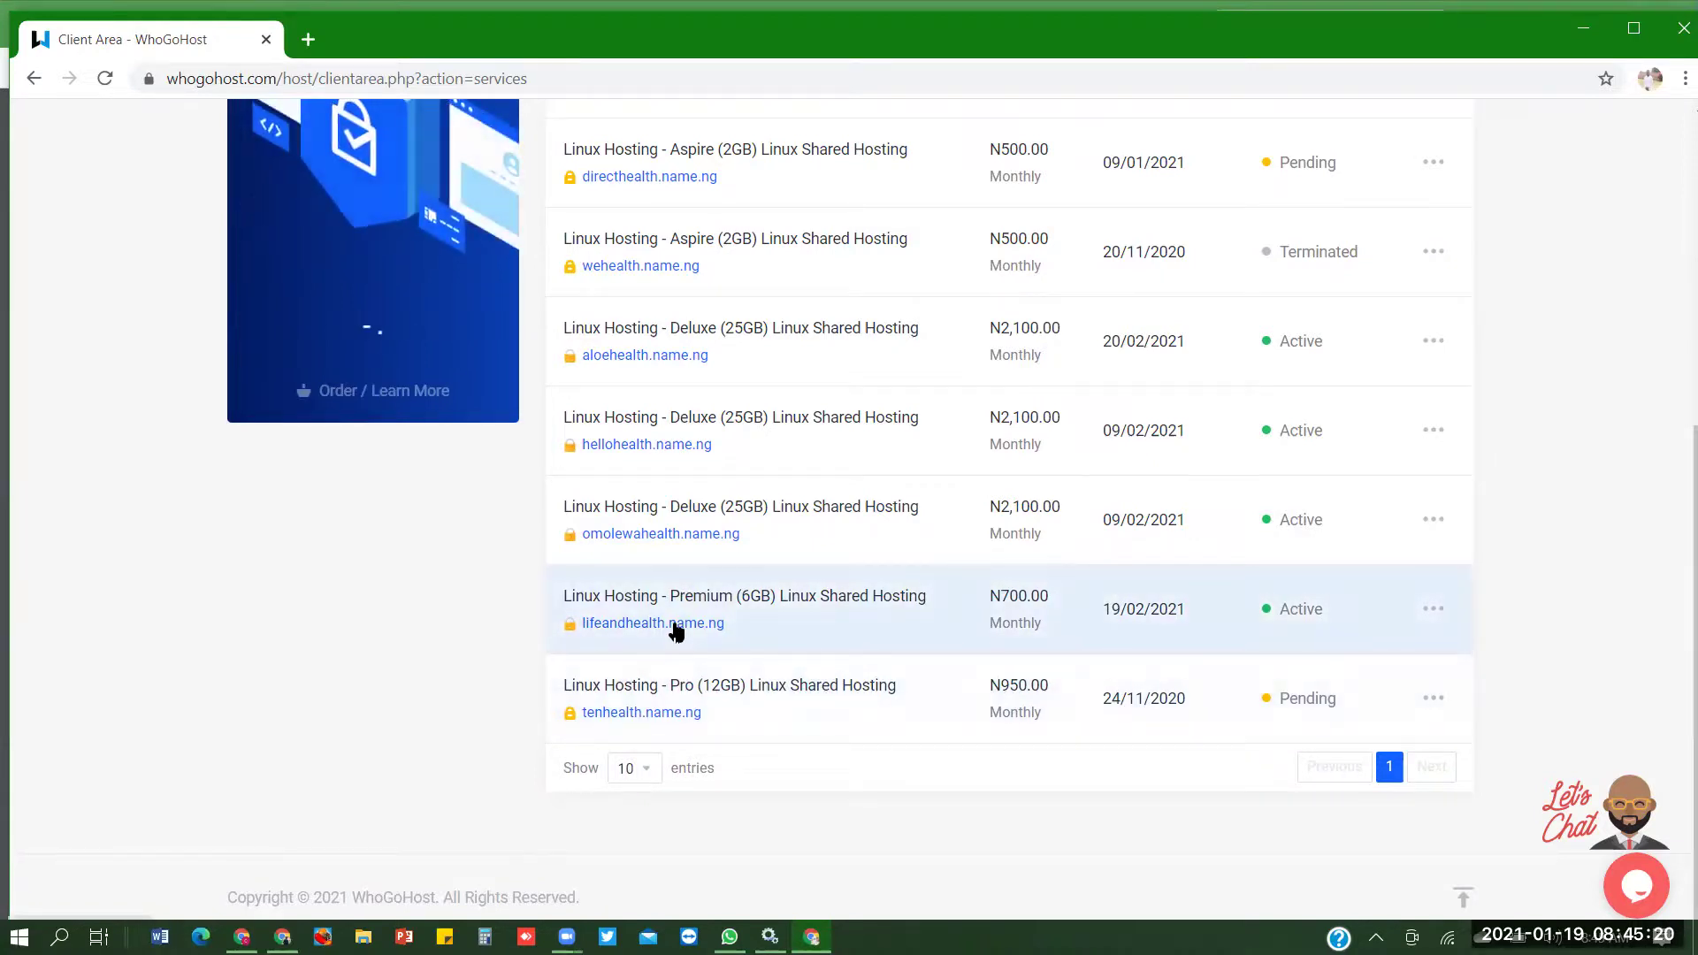
pyautogui.click(762, 630)
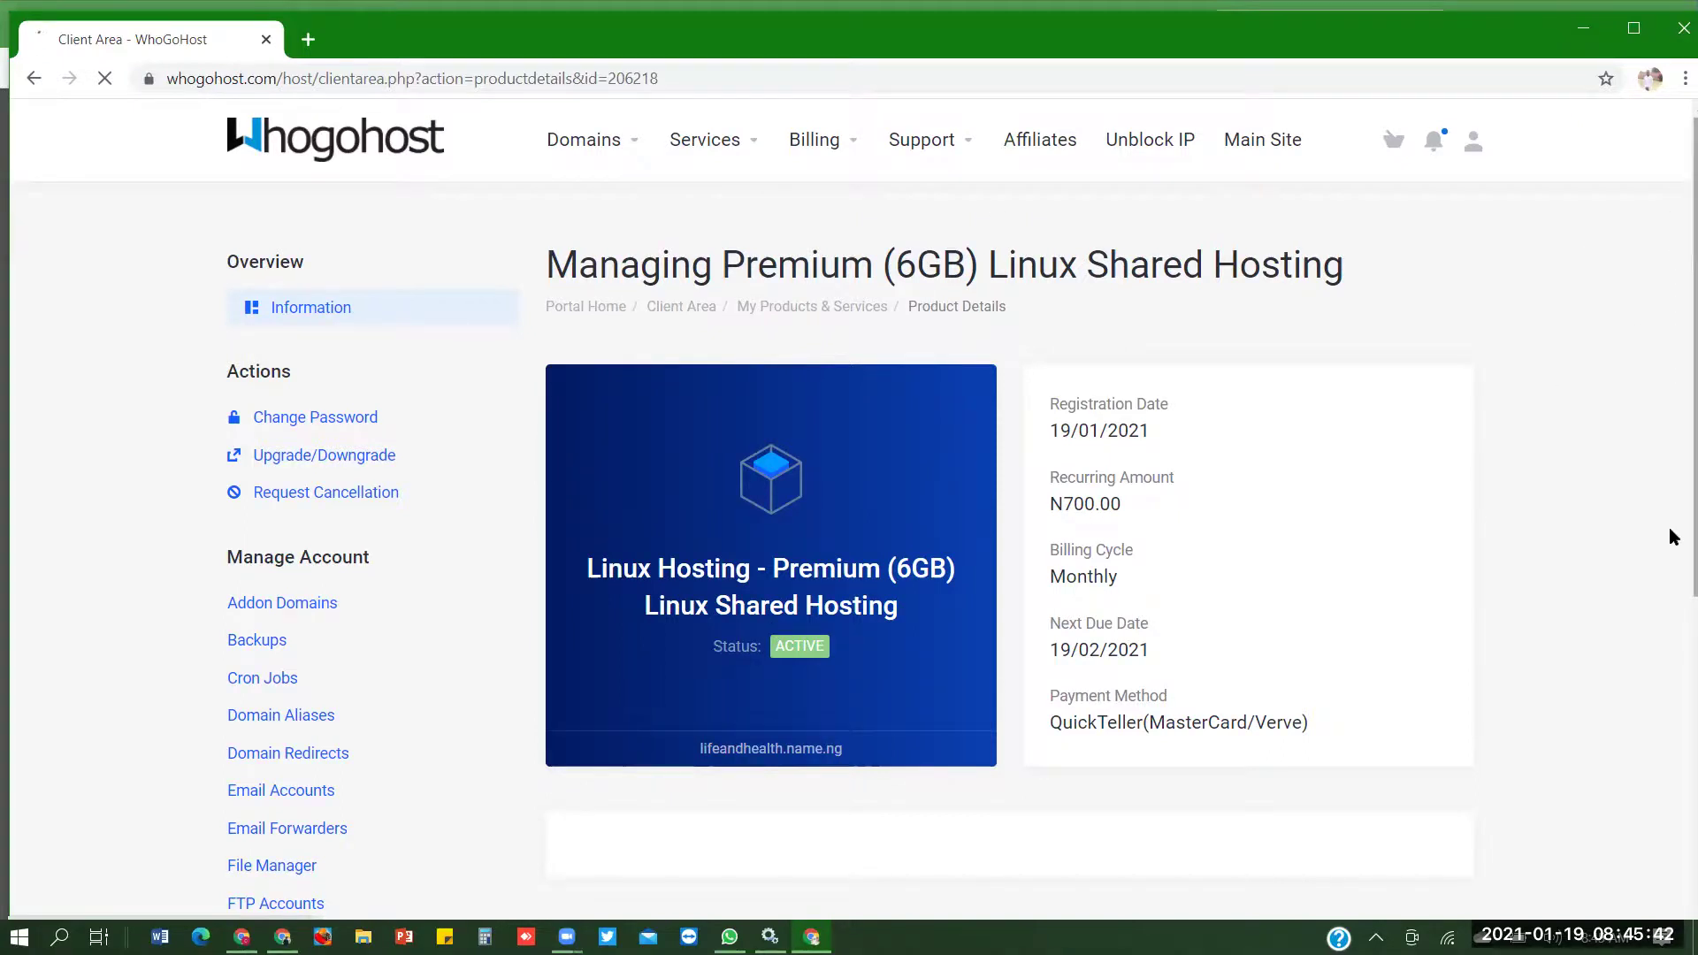
# - Scroll the hosting product page to the One Click Login cPanel link, halting the page reload
pyautogui.scroll(-5, 1672, 566)
pyautogui.scroll(-1, 1669, 787)
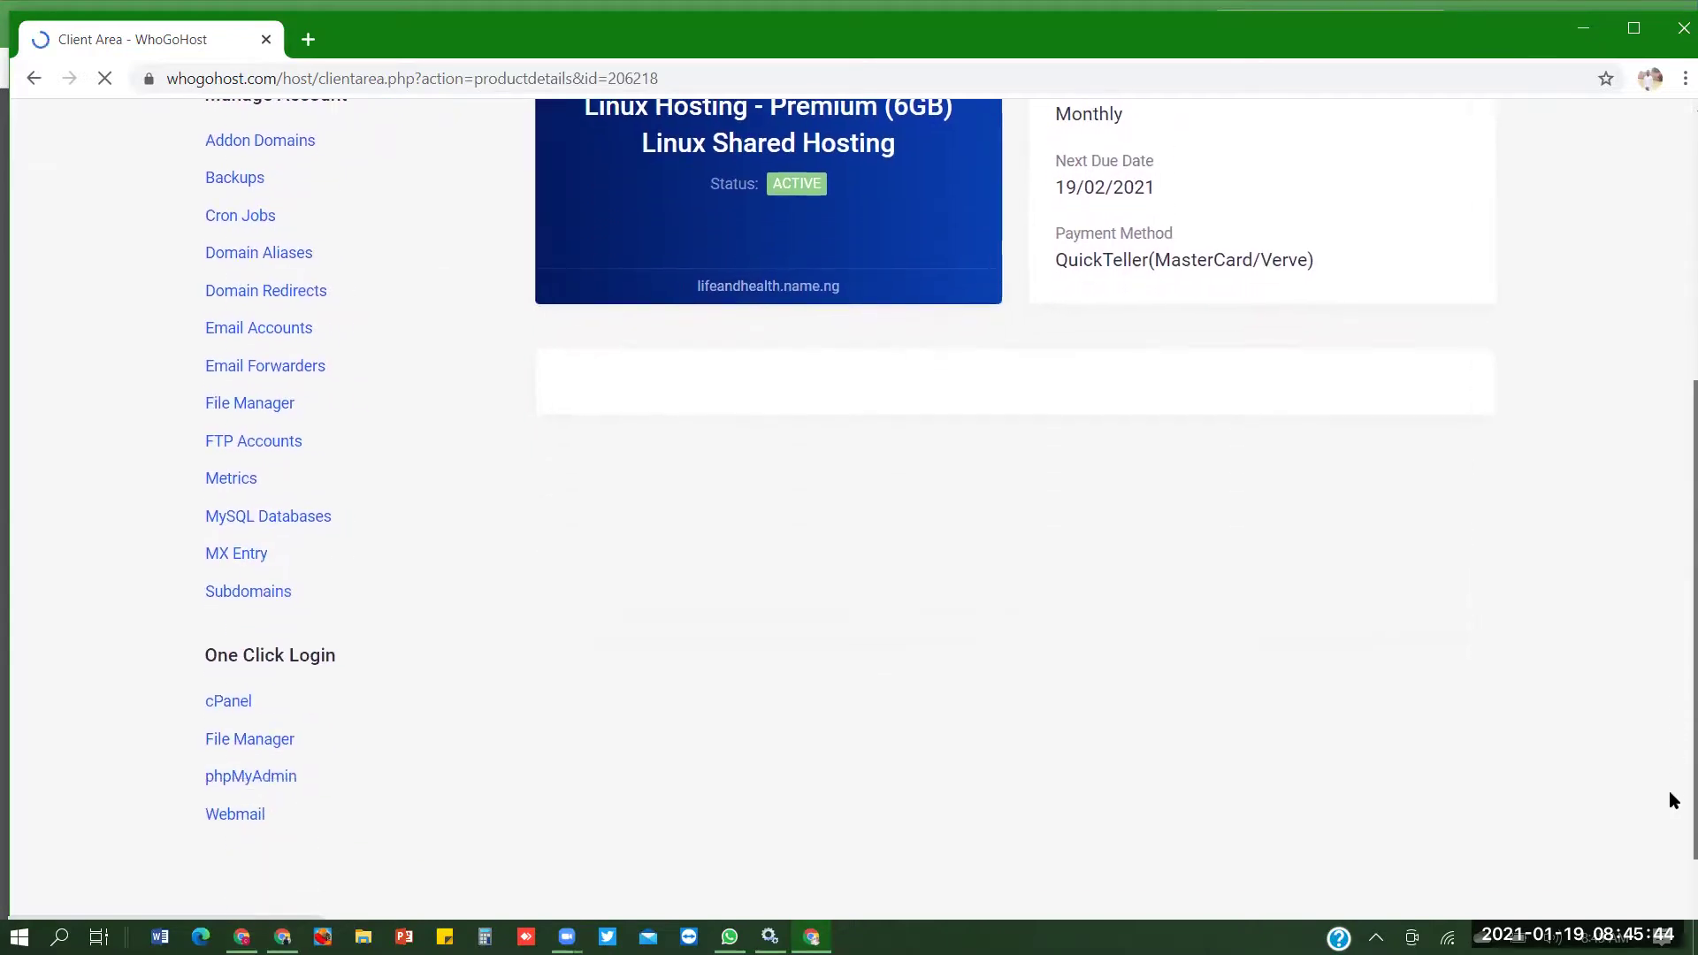
pyautogui.scroll(-1, 1669, 850)
pyautogui.scroll(6, 1670, 707)
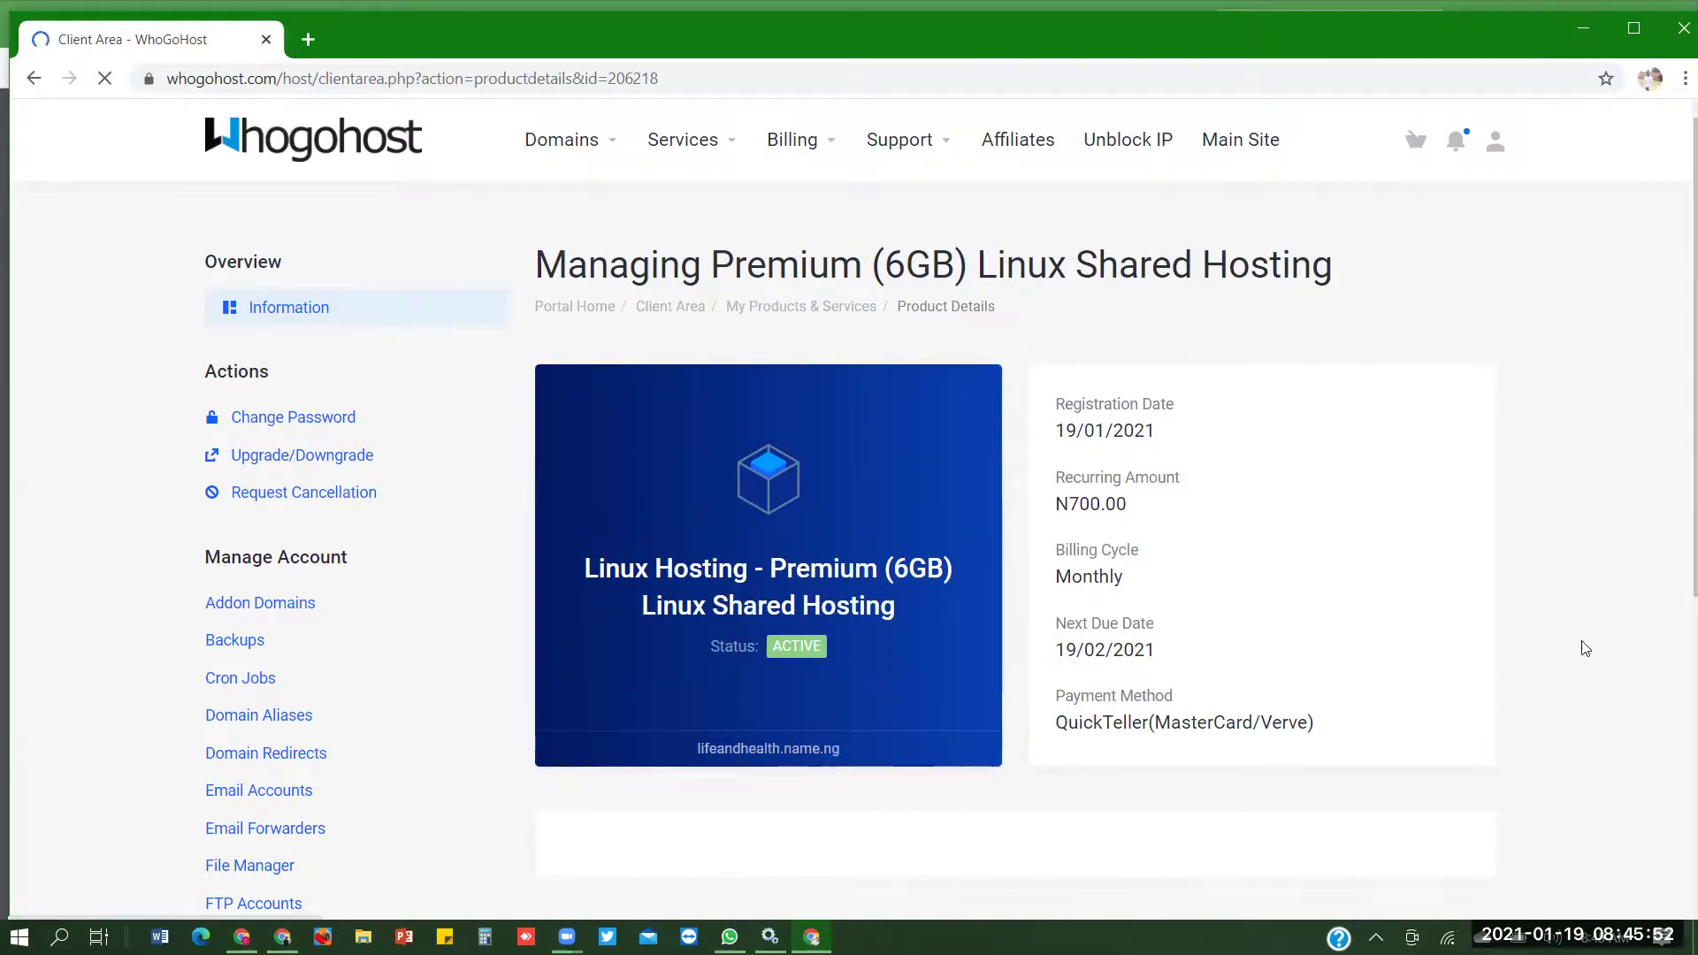
pyautogui.scroll(-6, 1672, 675)
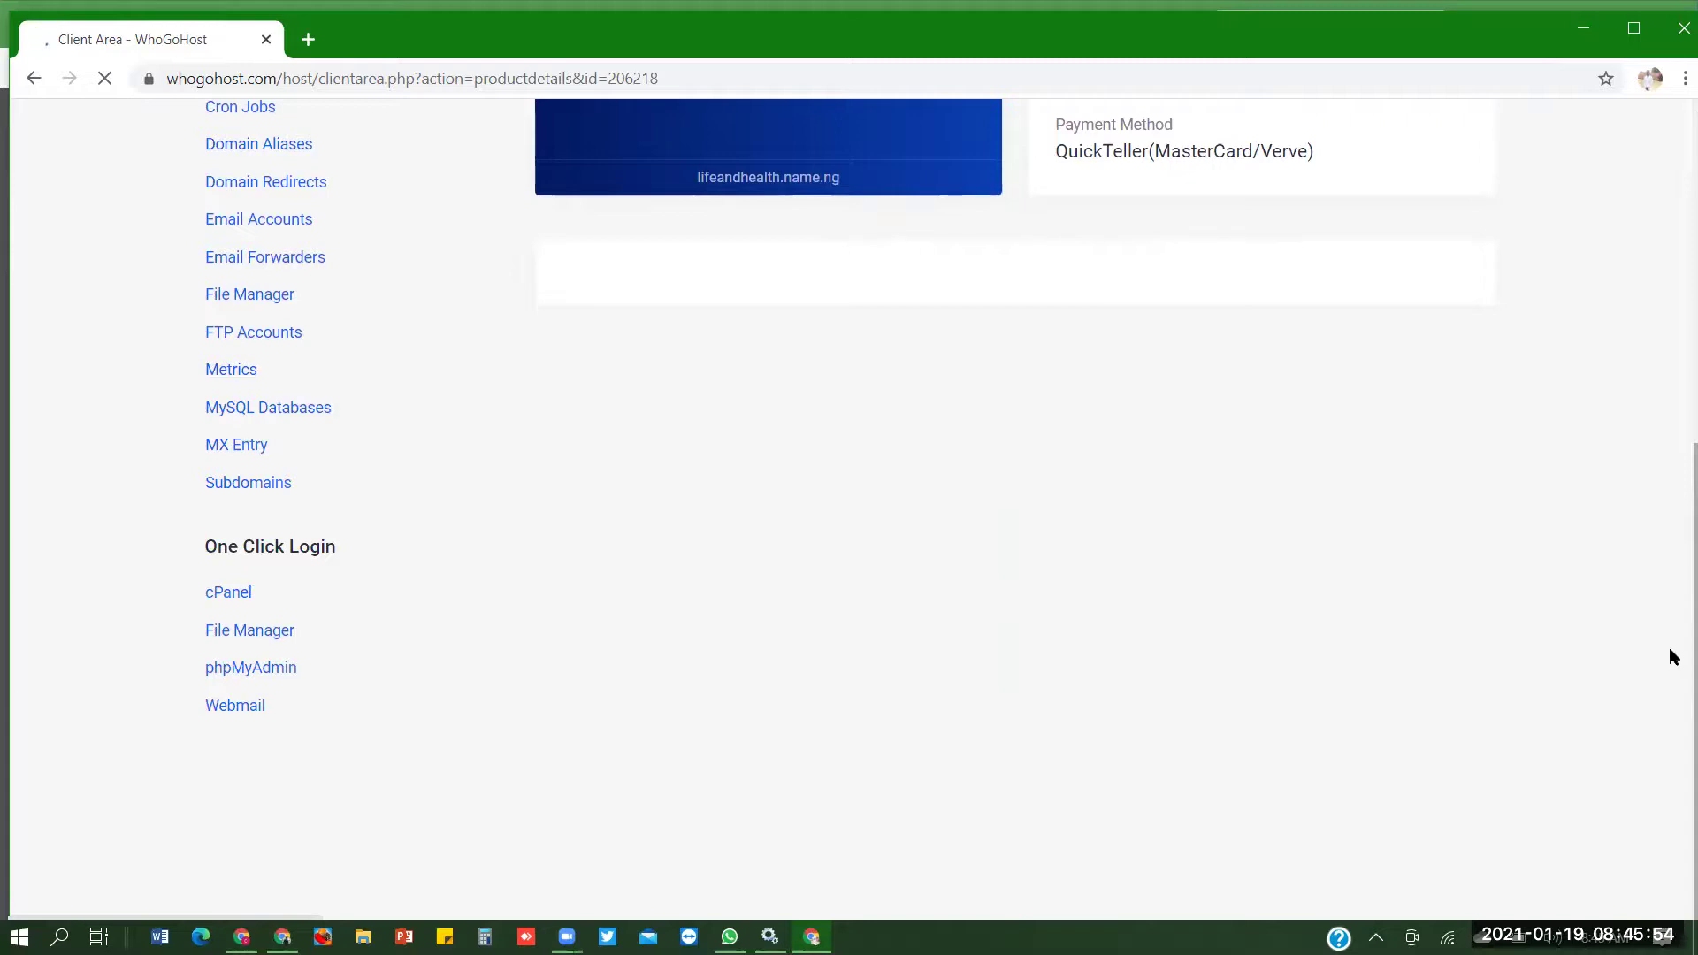
pyautogui.scroll(6, 1672, 657)
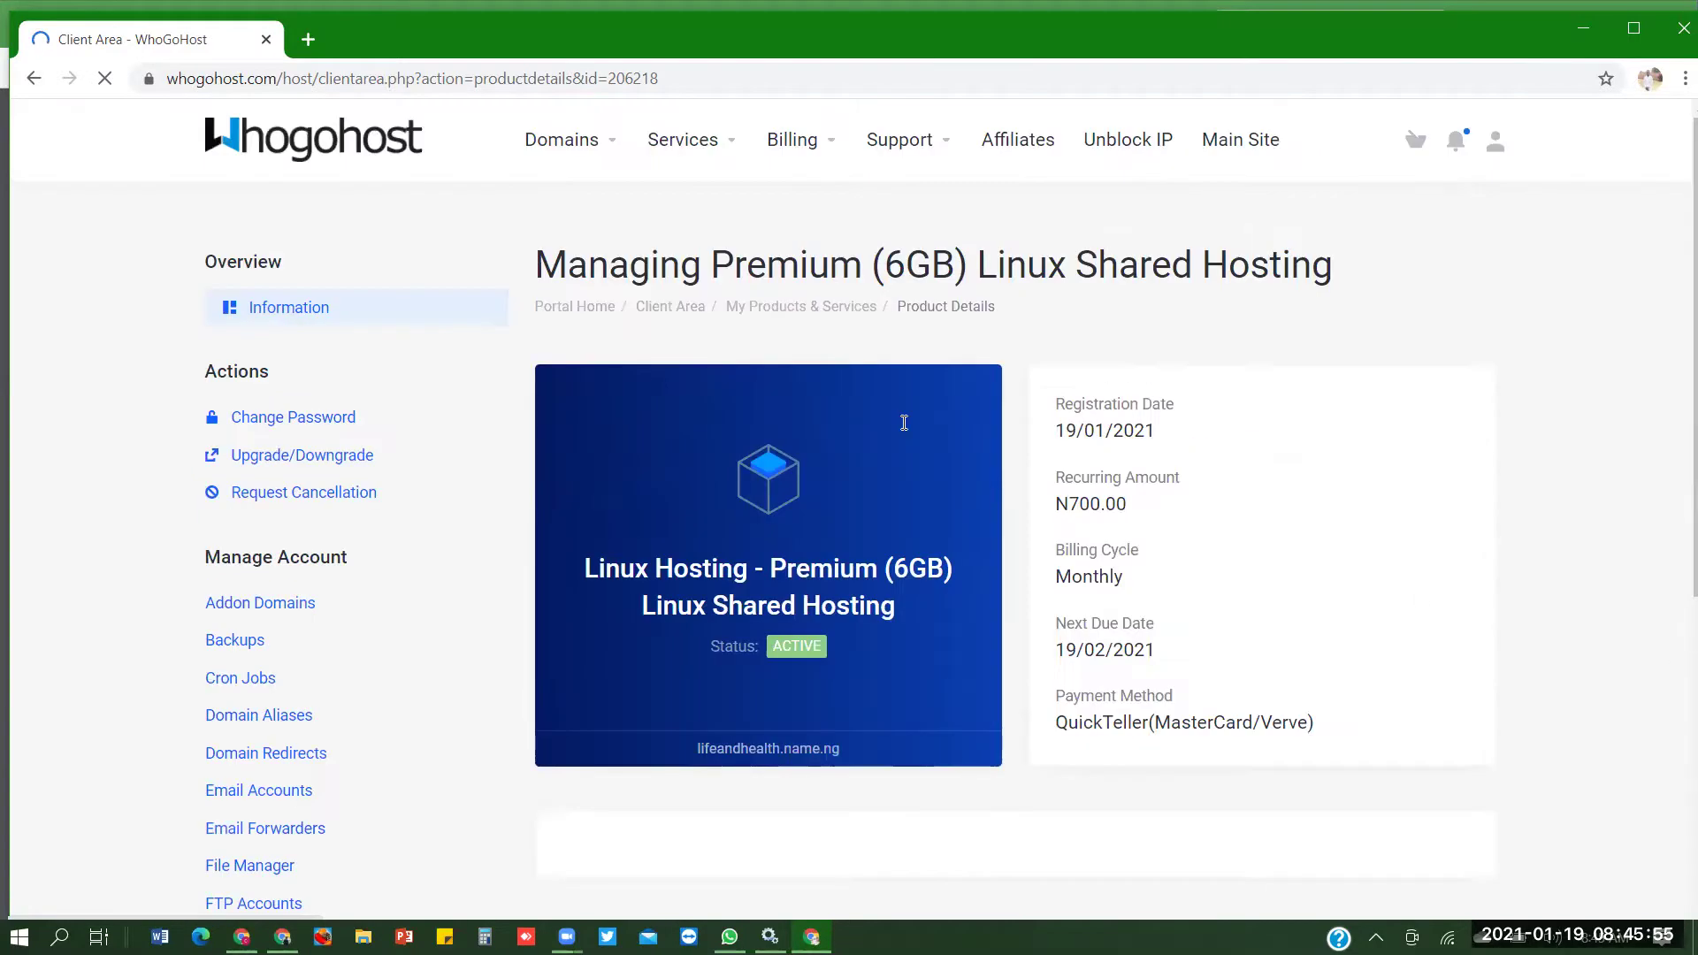
pyautogui.click(104, 79)
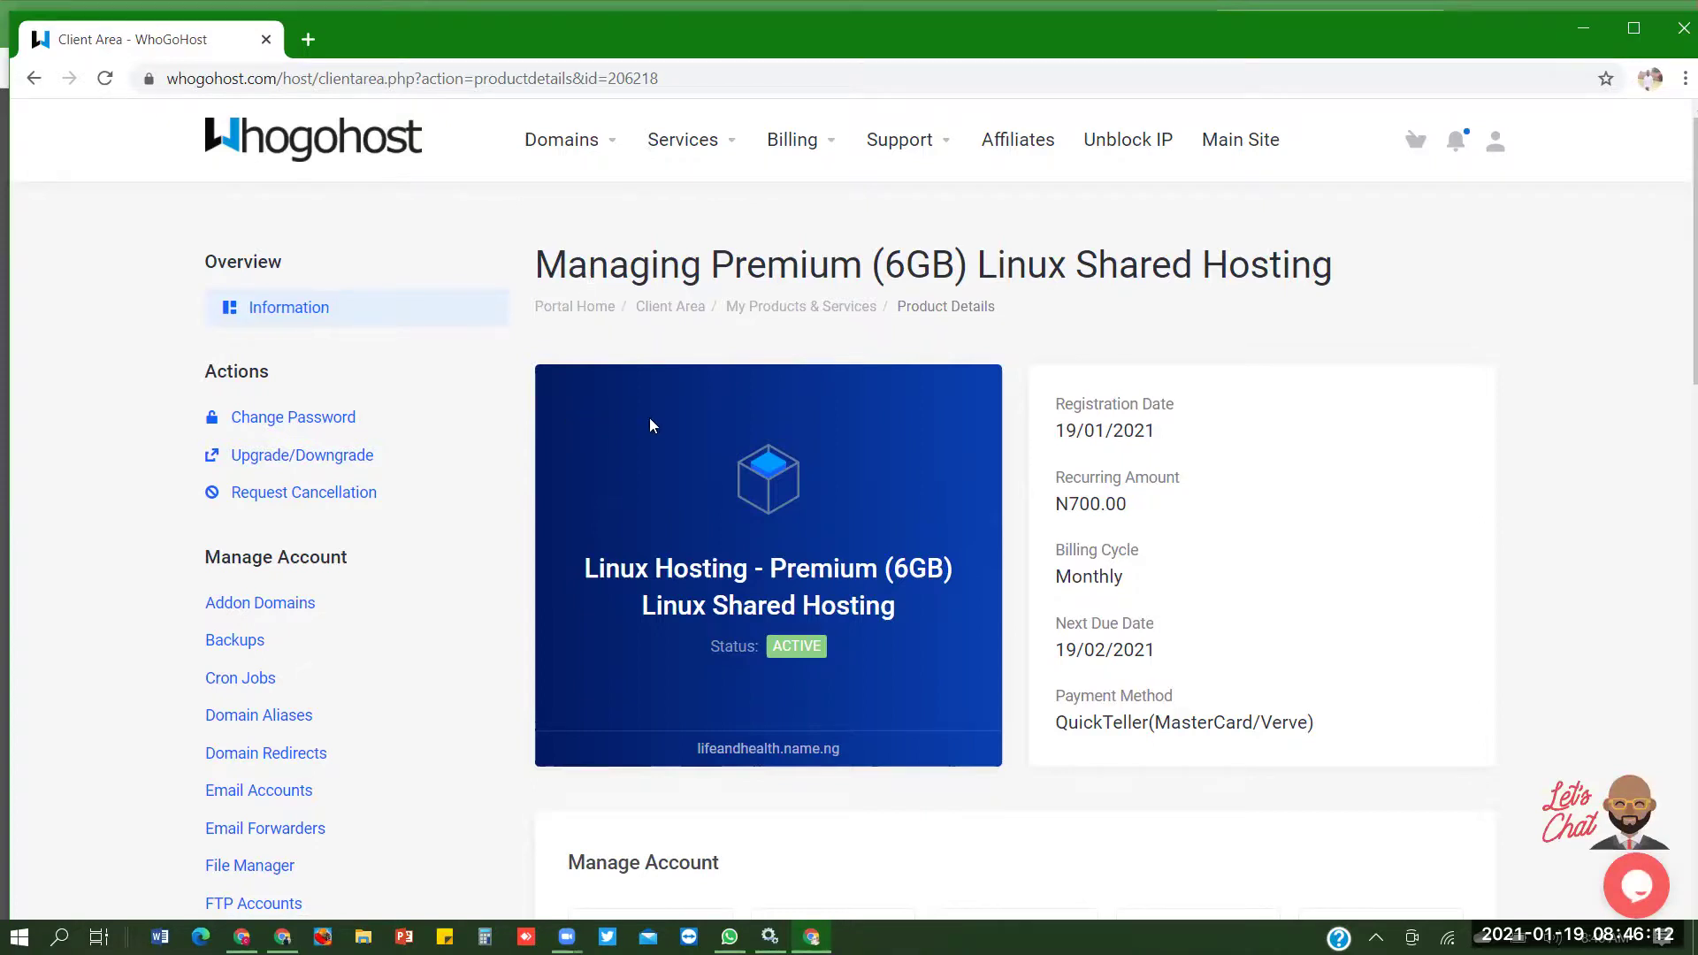
pyautogui.scroll(-15, 651, 426)
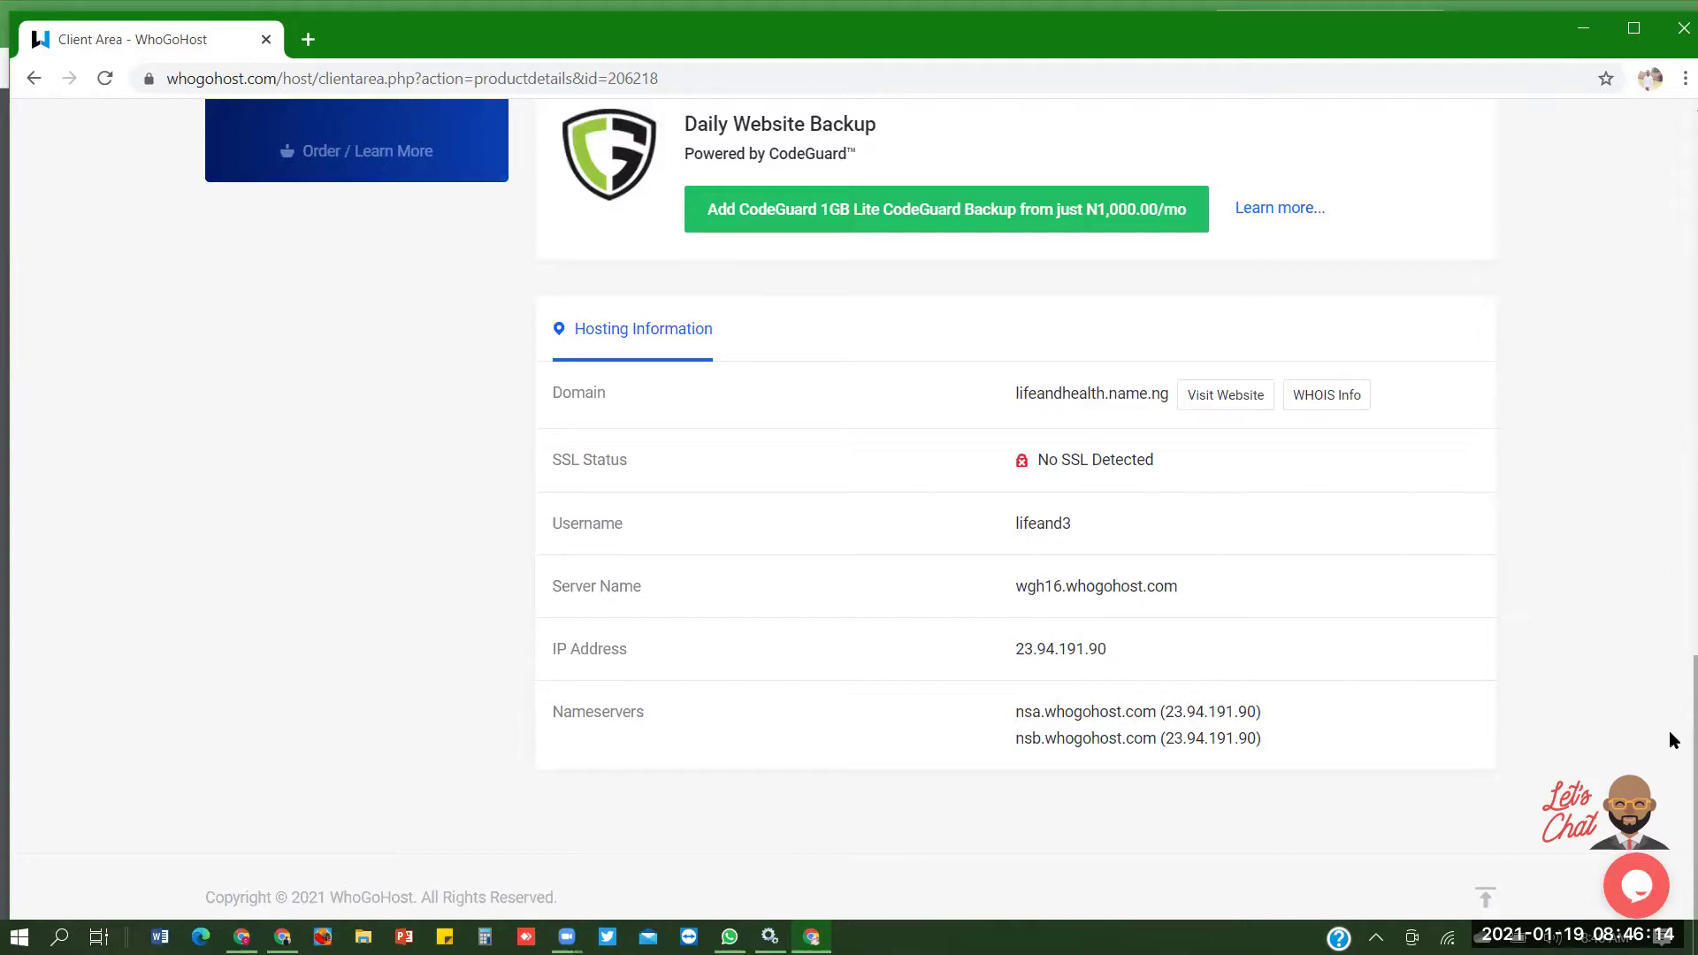
pyautogui.scroll(15, 1669, 731)
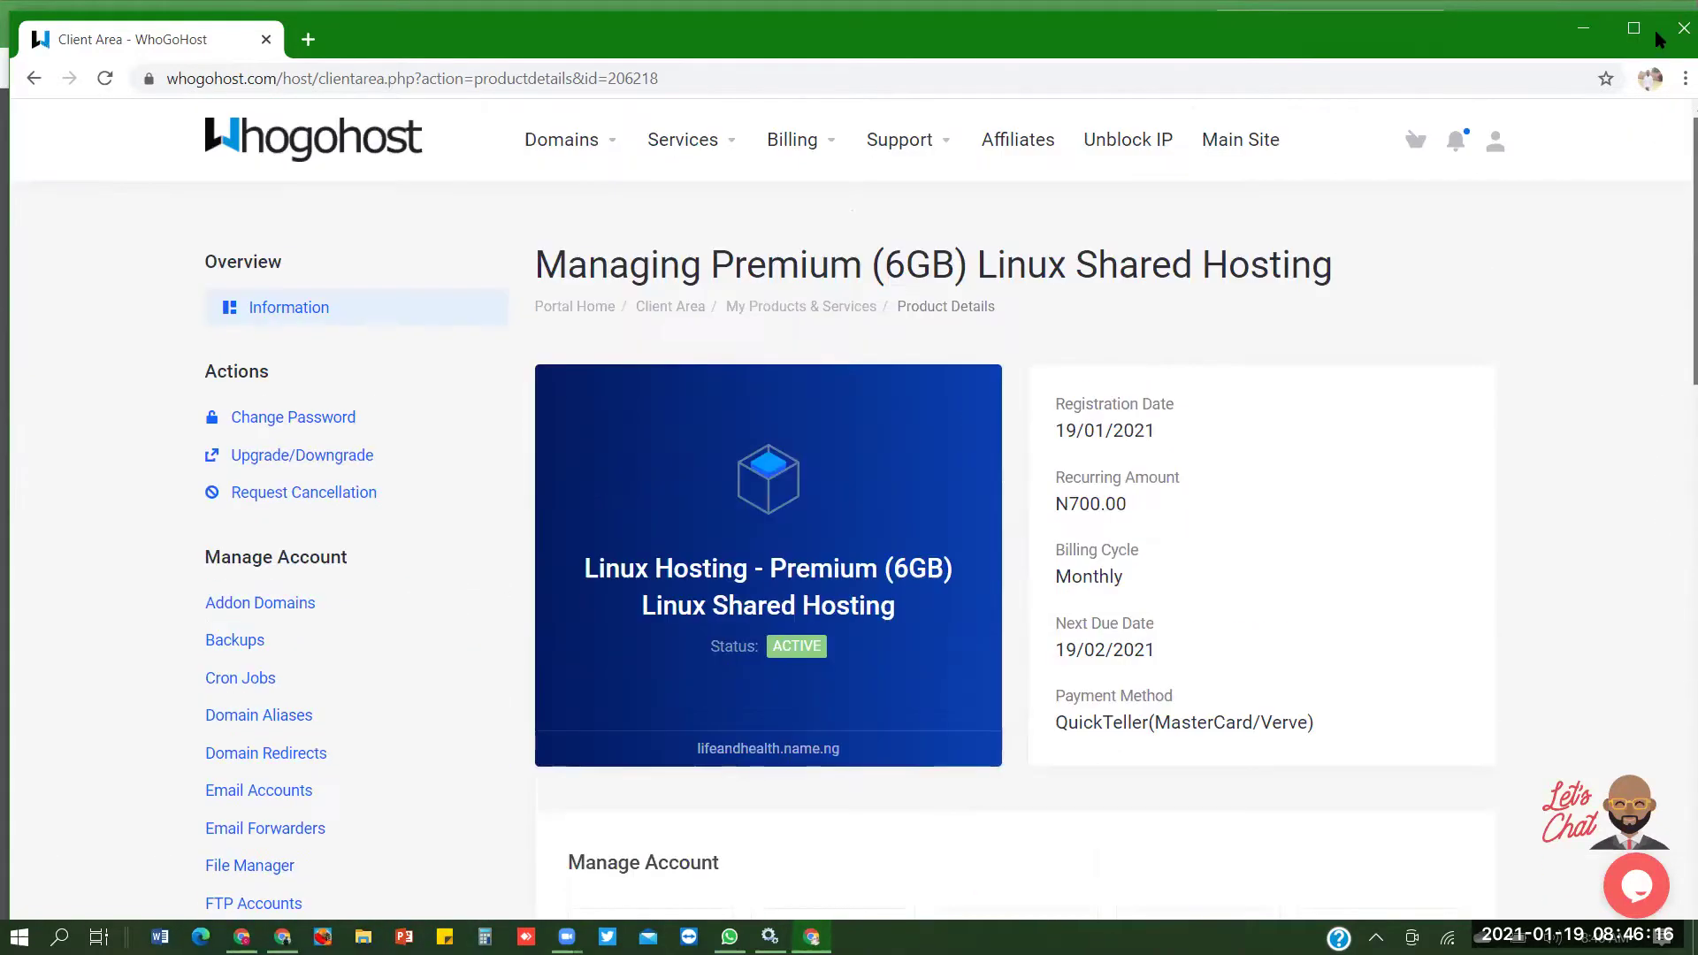
pyautogui.scroll(-10, 1674, 531)
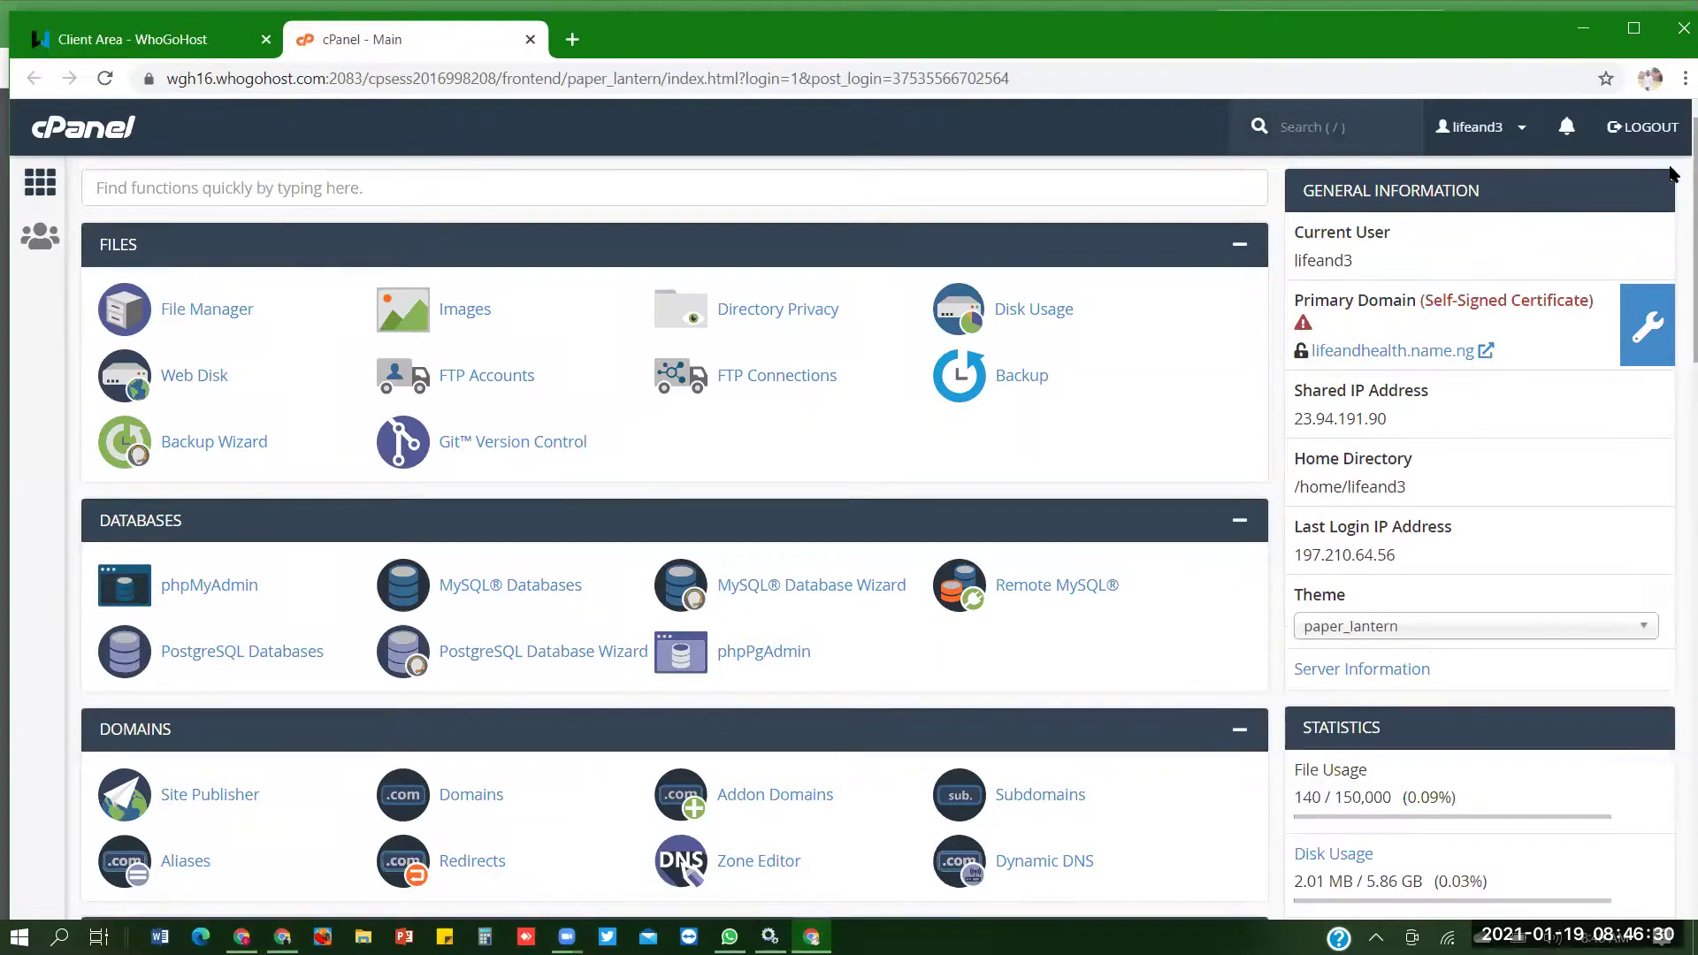
# - Scroll down the cPanel home page and launch Softaculous Apps Installer
pyautogui.moveTo(1671, 175); pyautogui.dragTo(1671, 801)
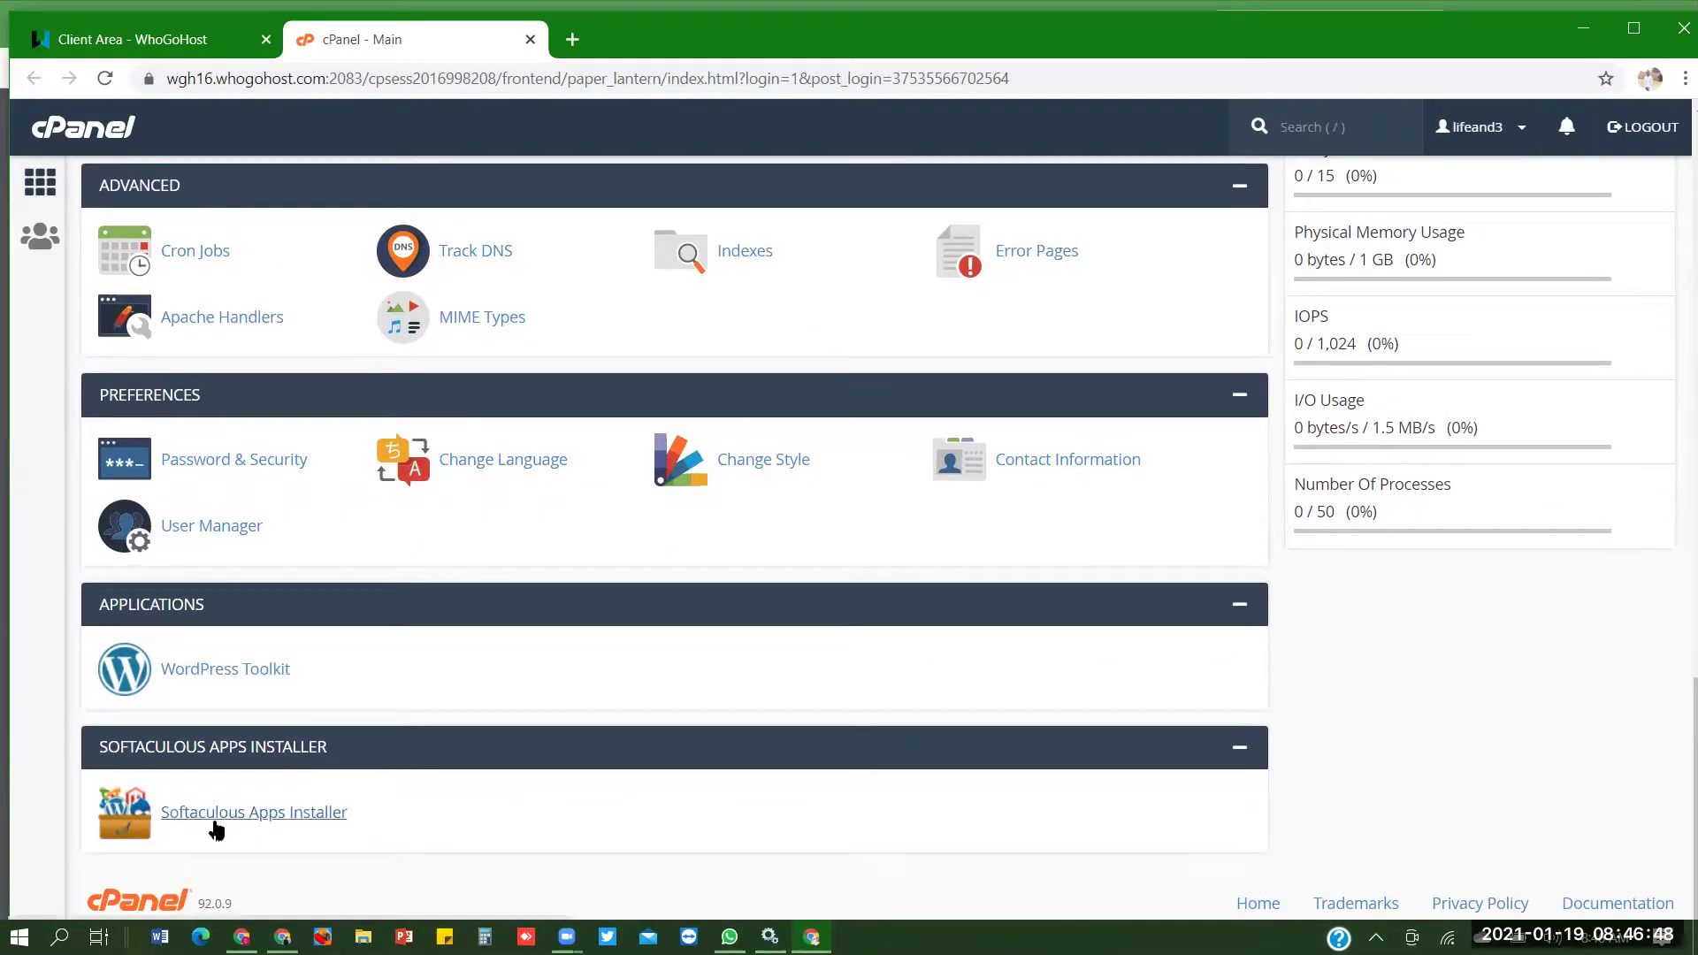
pyautogui.click(133, 827)
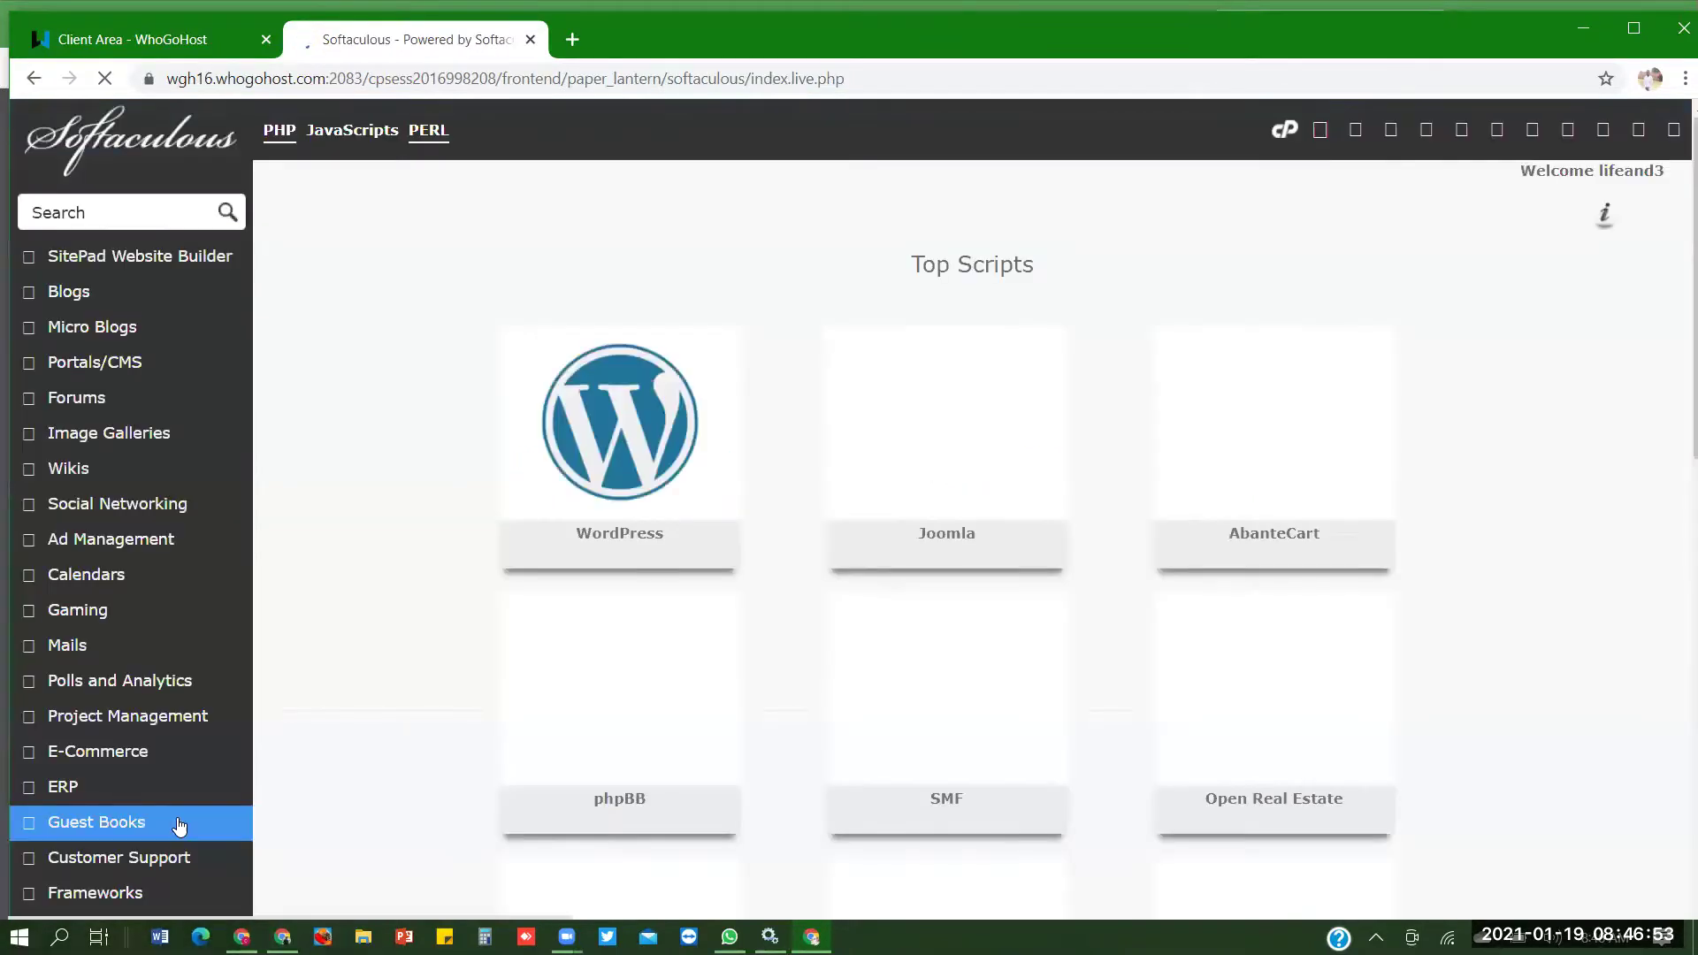
# - Start a WordPress 5.6 Quick Install on lifeandhealth.name.ng with the 'wp' directory cleared
pyautogui.moveTo(567, 454)
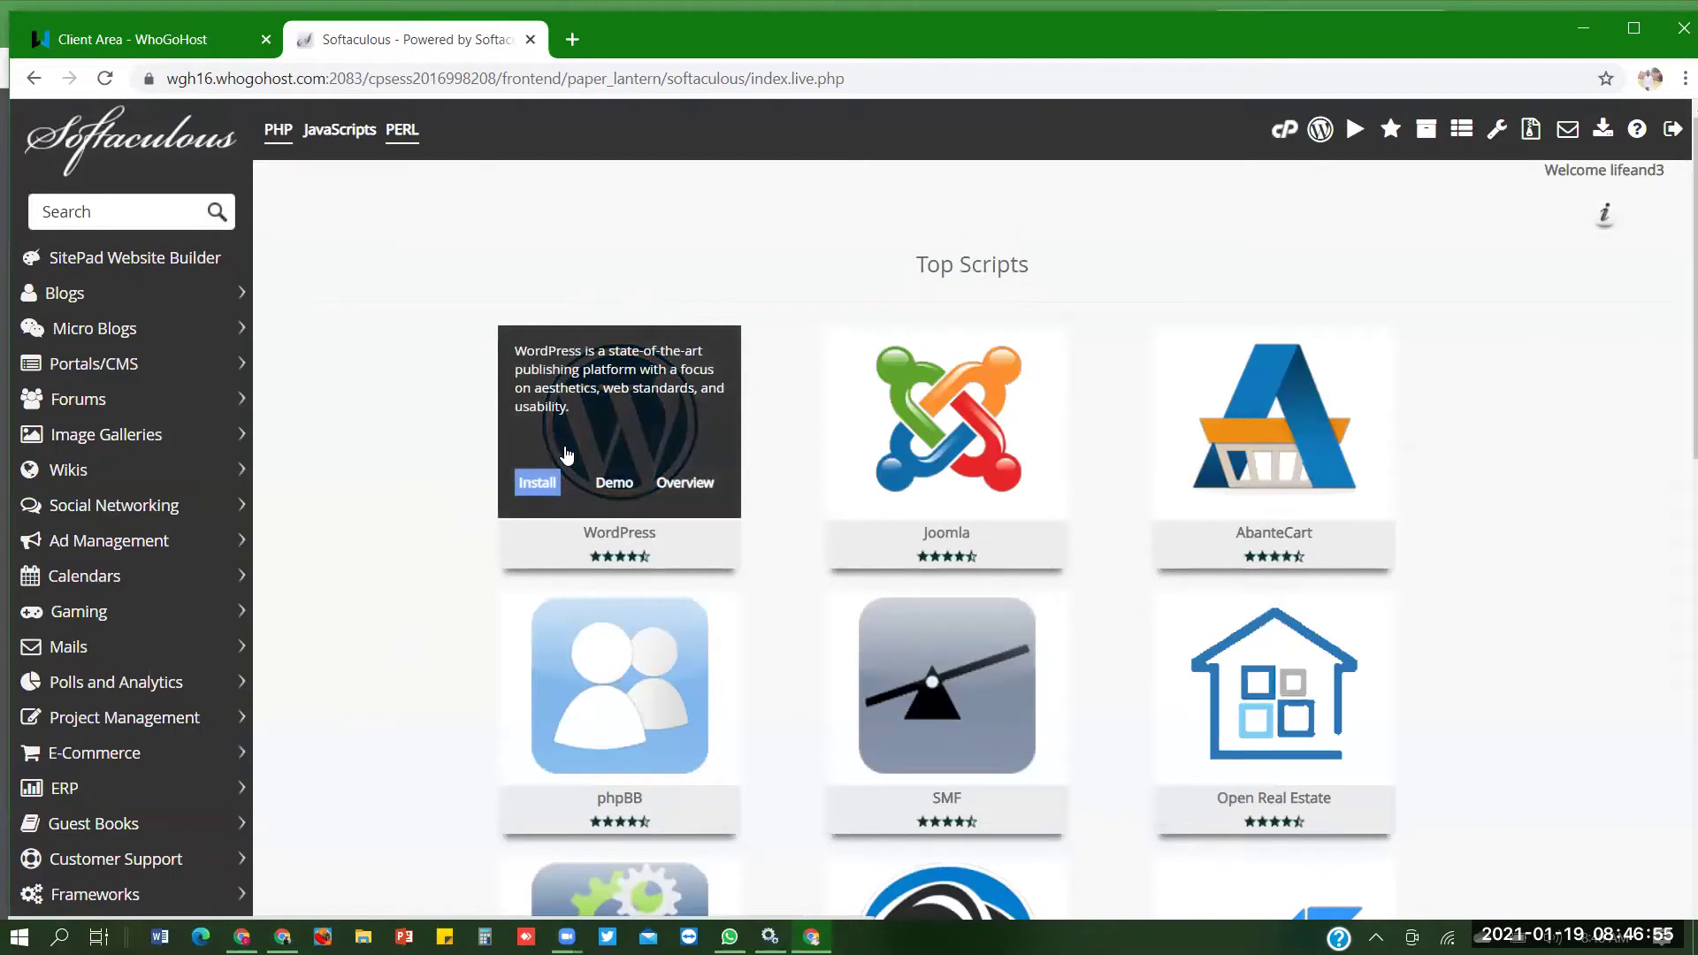
pyautogui.click(577, 440)
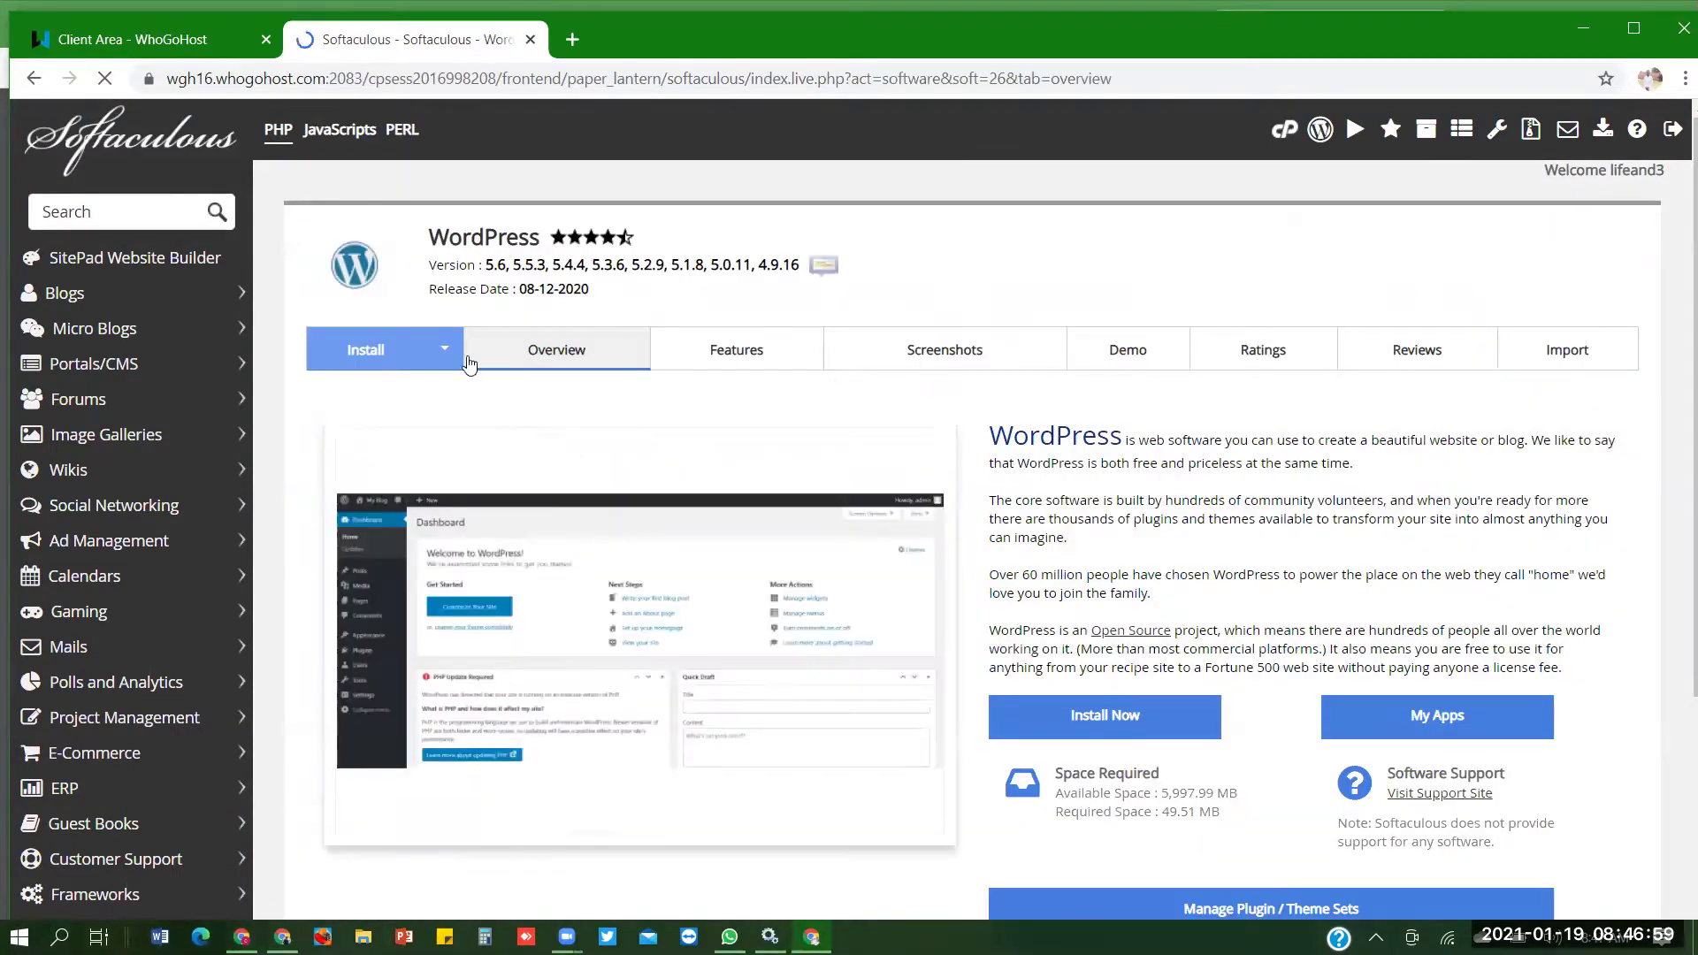
pyautogui.click(459, 355)
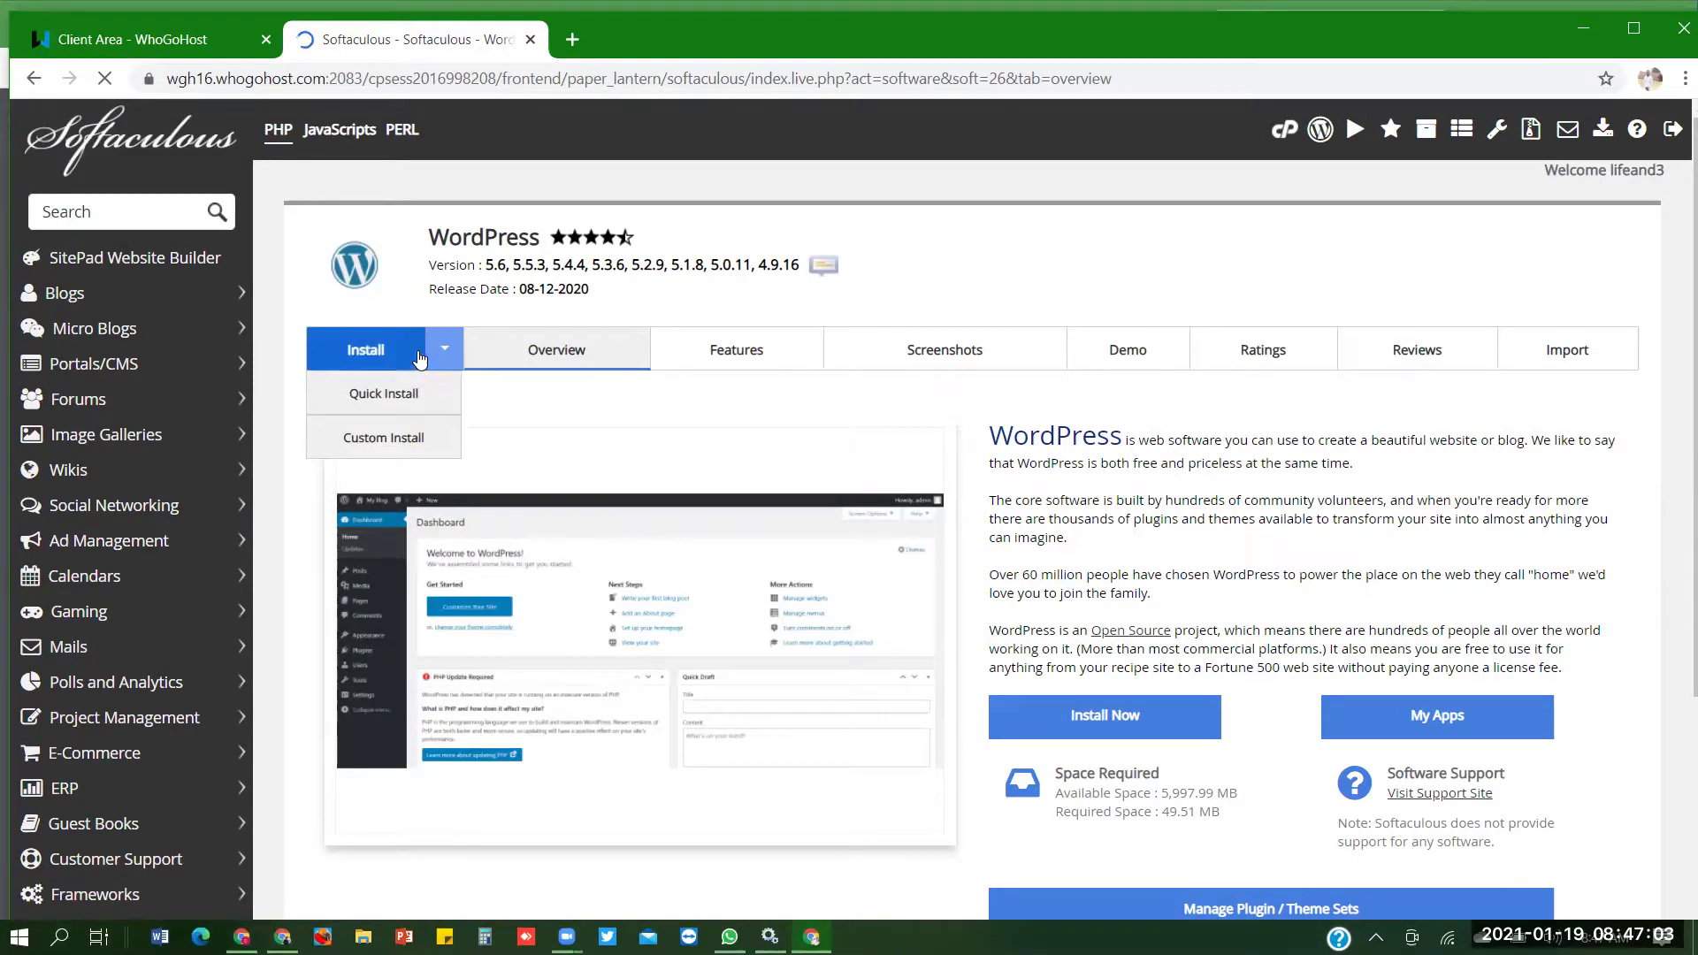
pyautogui.click(412, 395)
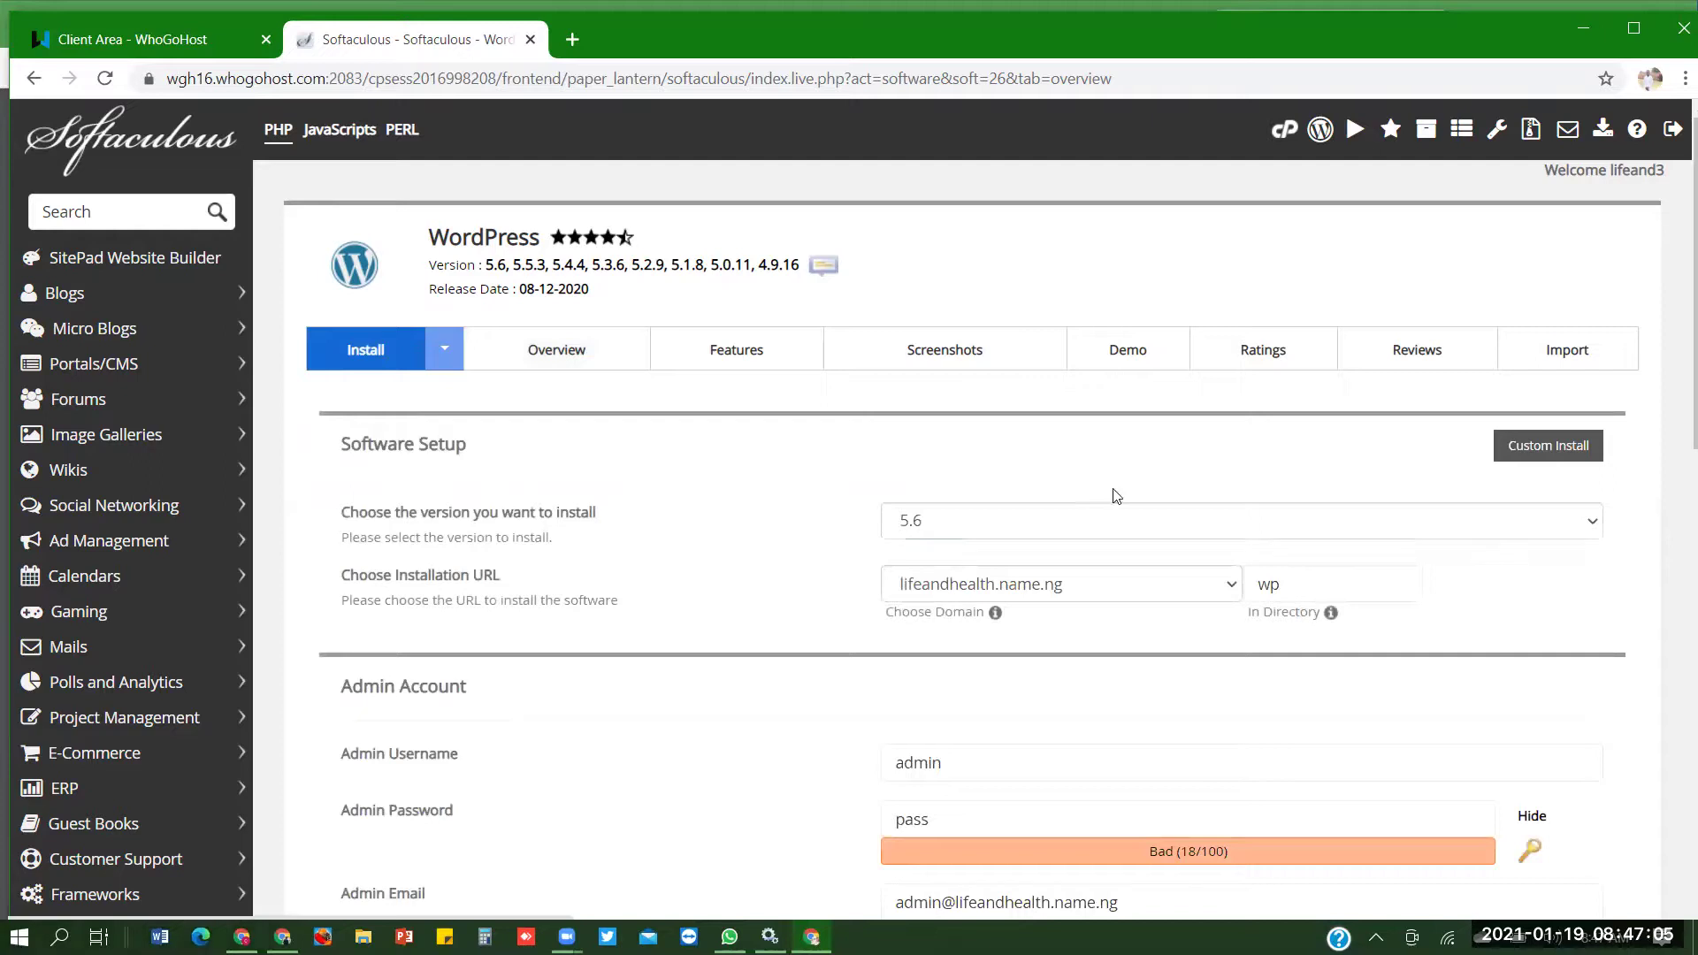
pyautogui.click(1313, 599)
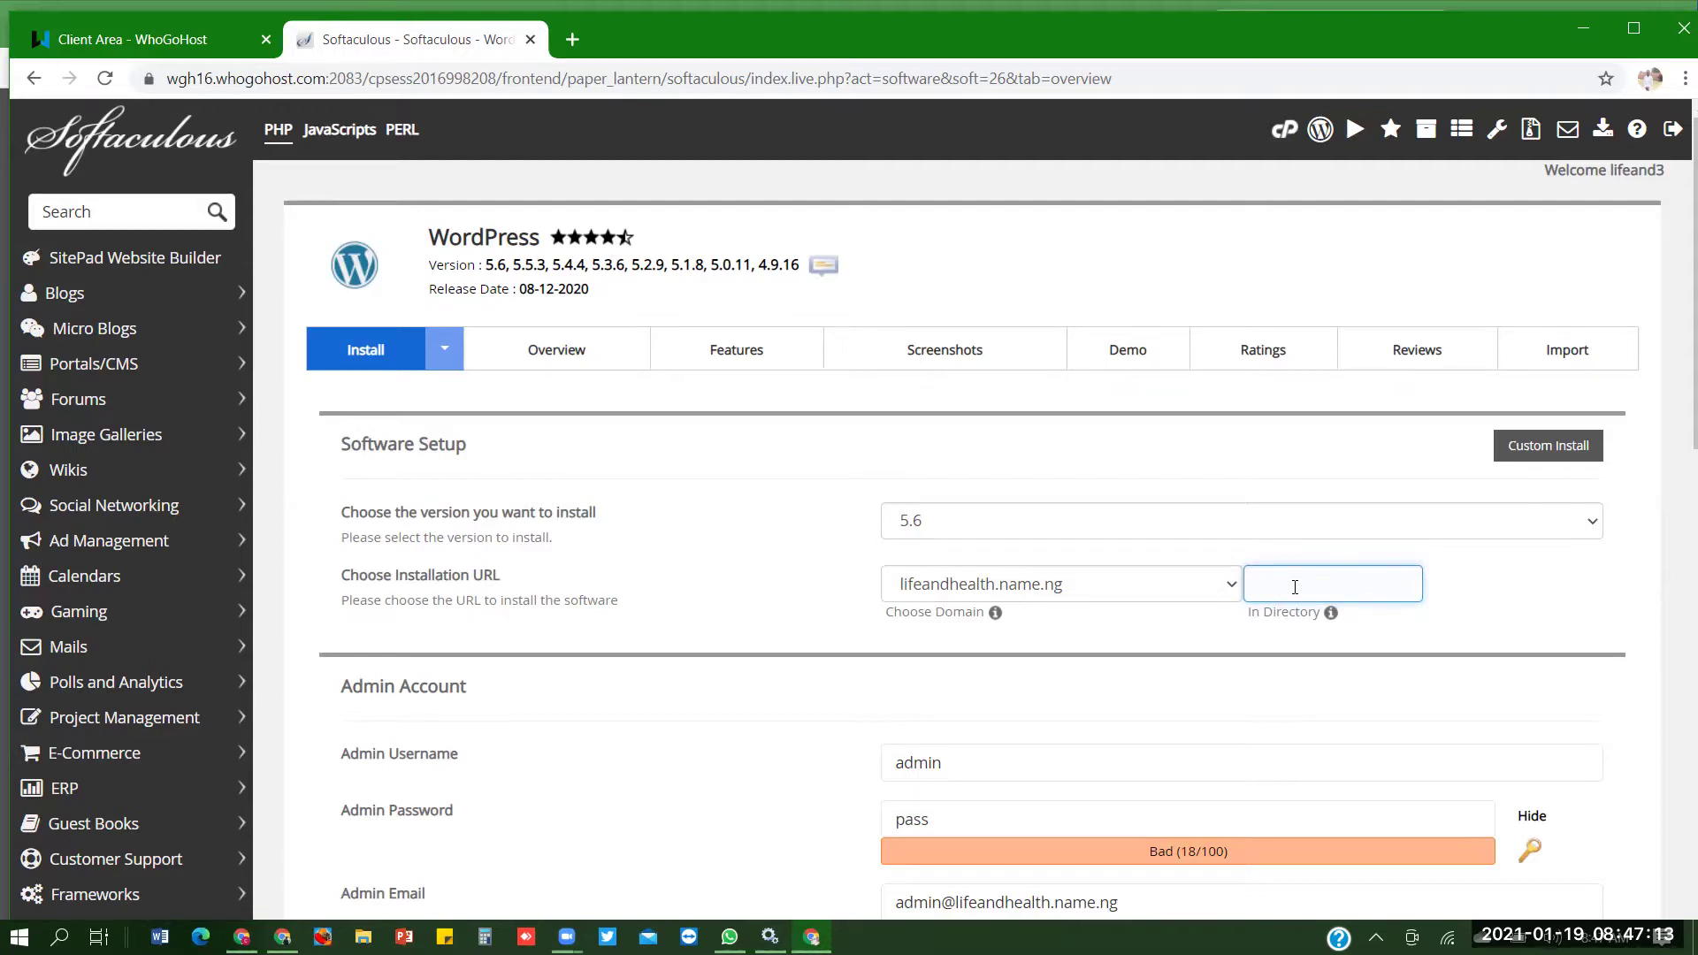
pyautogui.moveTo(1668, 292); pyautogui.dragTo(1669, 807)
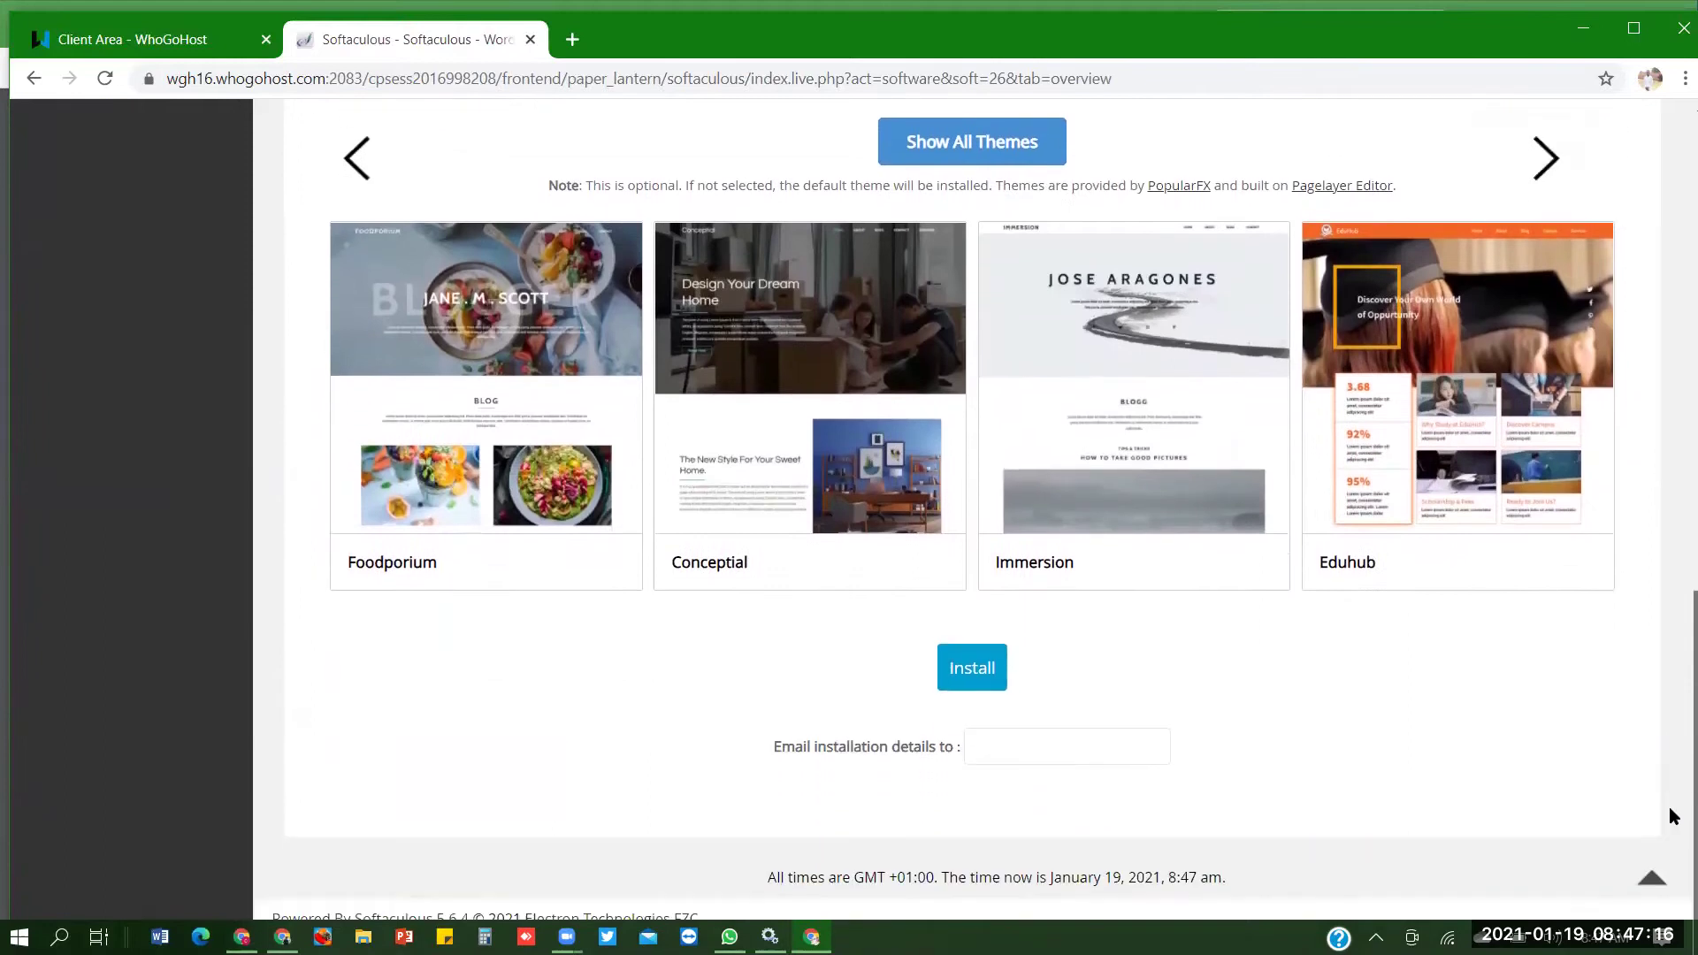
pyautogui.click(974, 665)
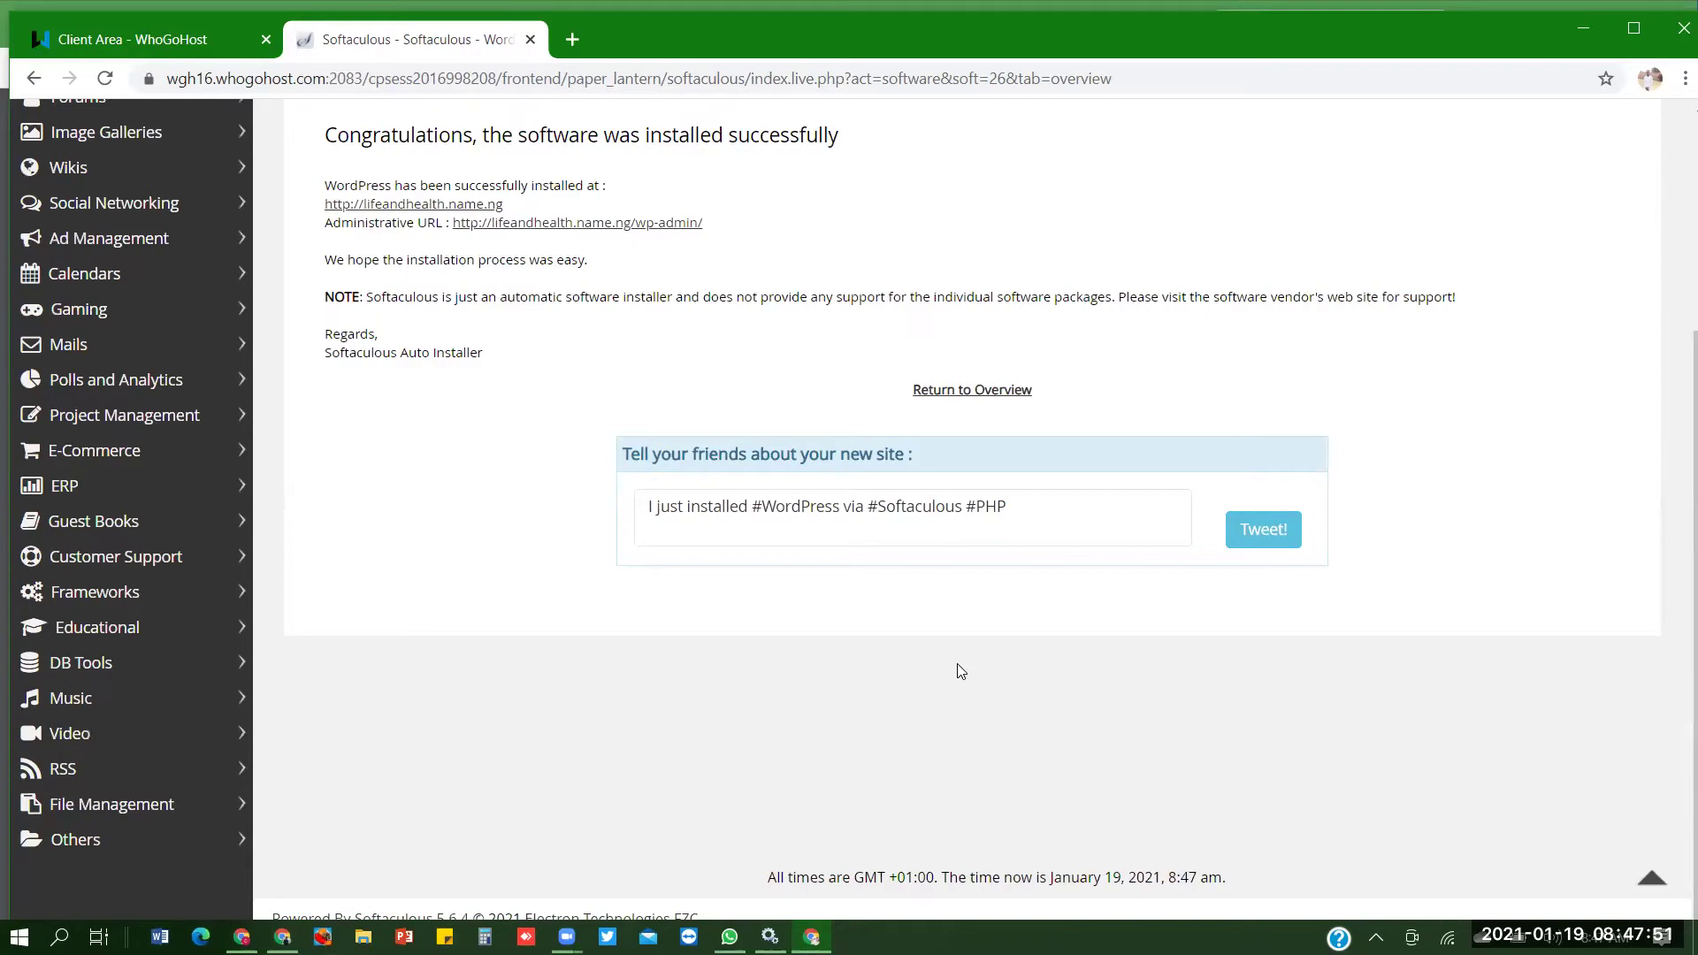
# - Load aloehealth.name.ng/wp-admin in a new browser tab
pyautogui.click(572, 40)
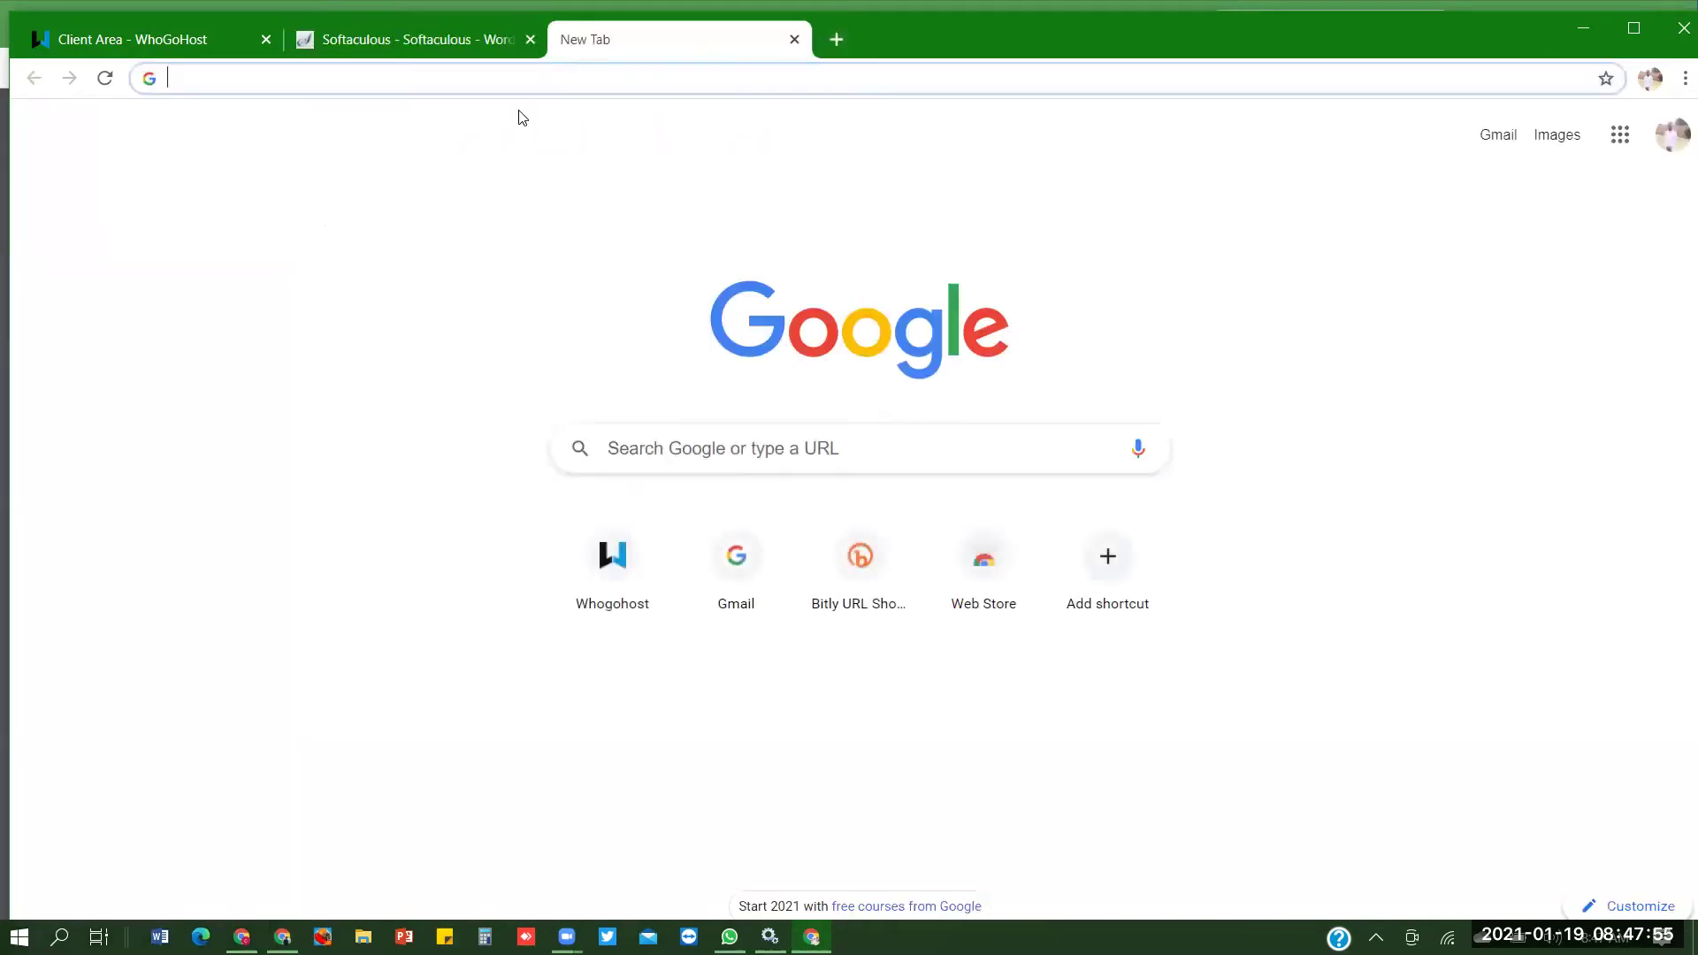
pyautogui.write('h')
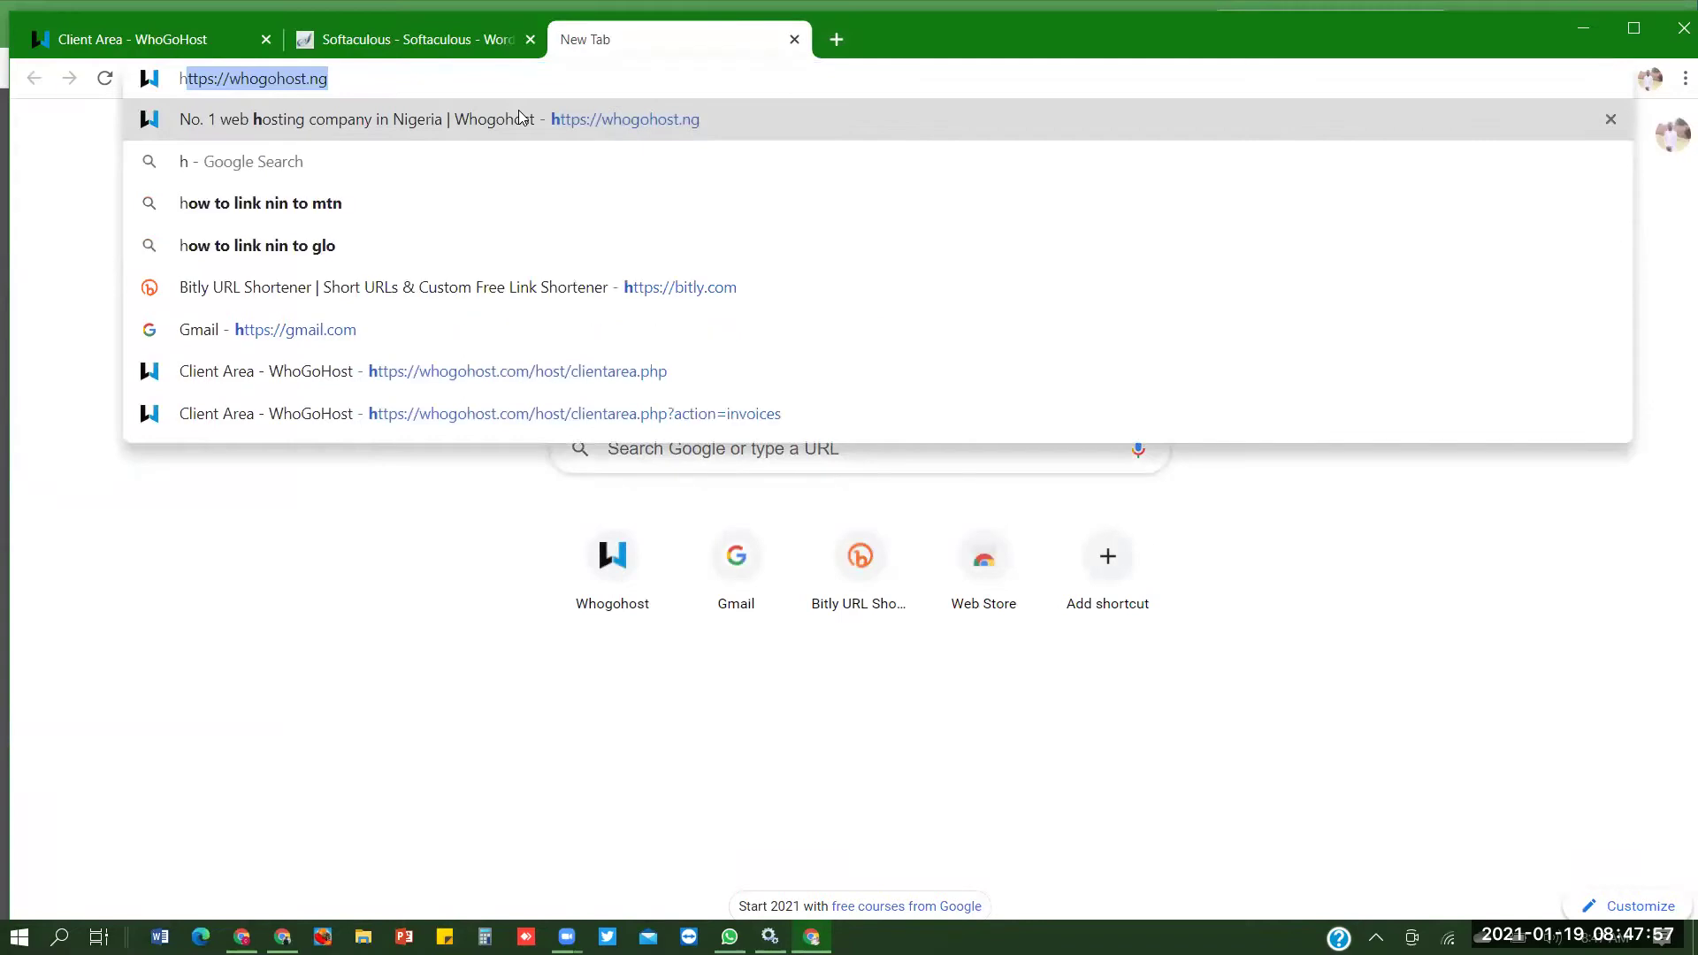
pyautogui.press('BackSpace')
pyautogui.press('BackSpace')
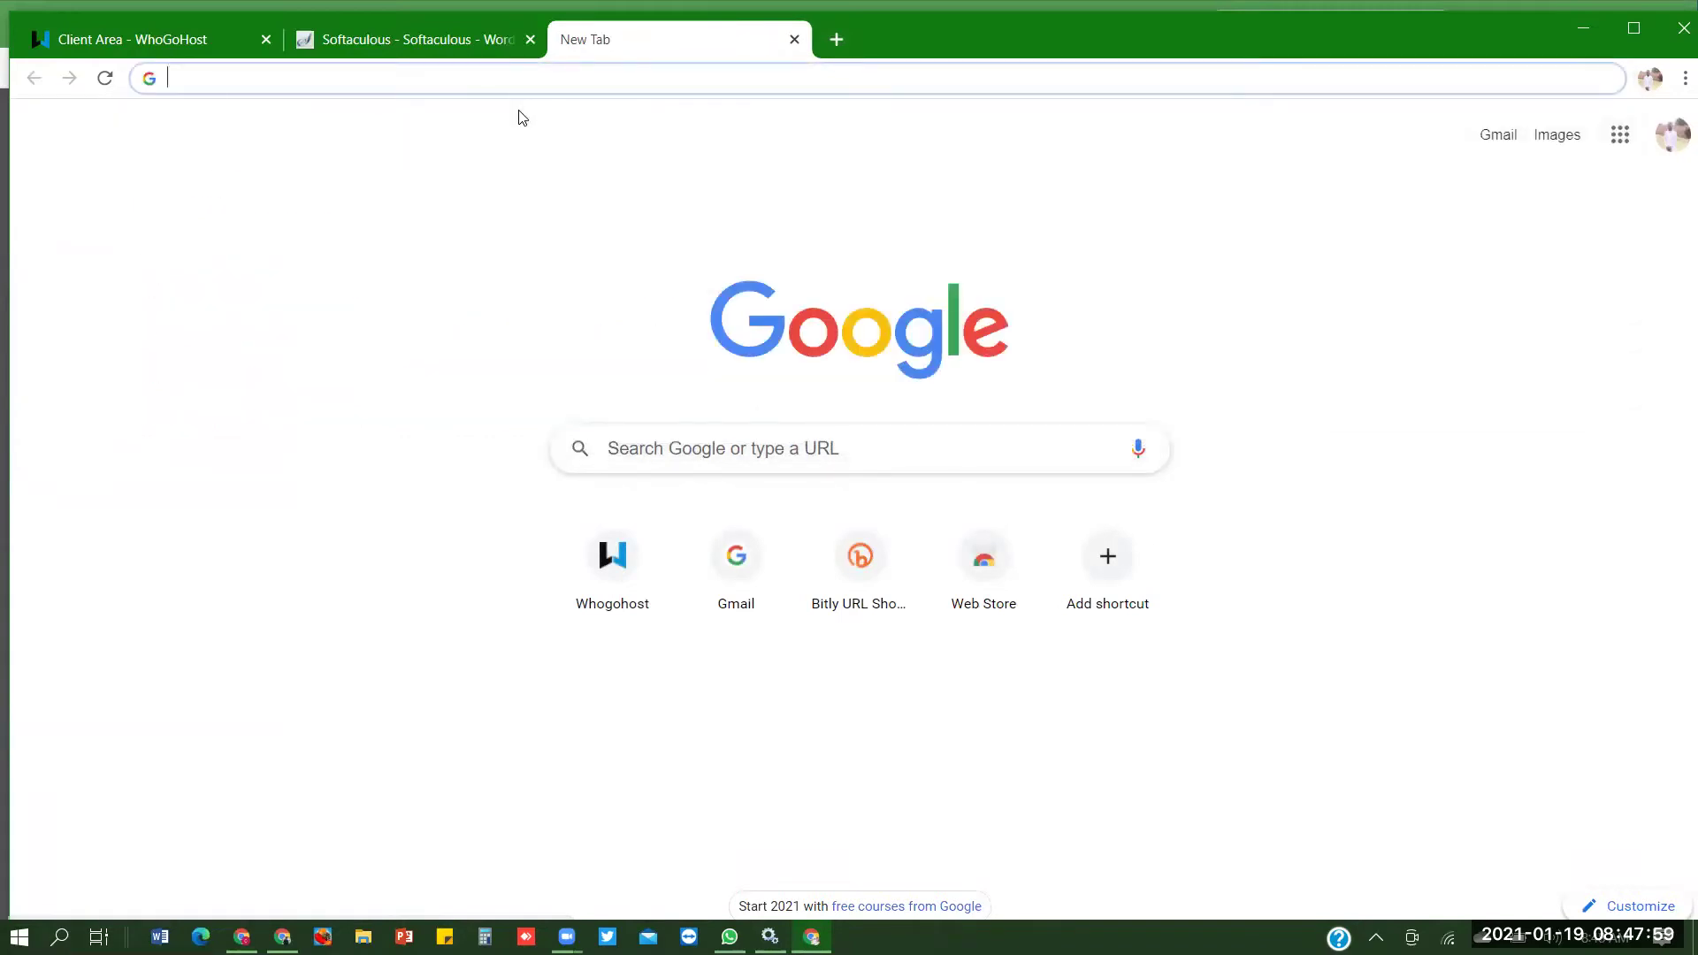
pyautogui.write('aloeheal')
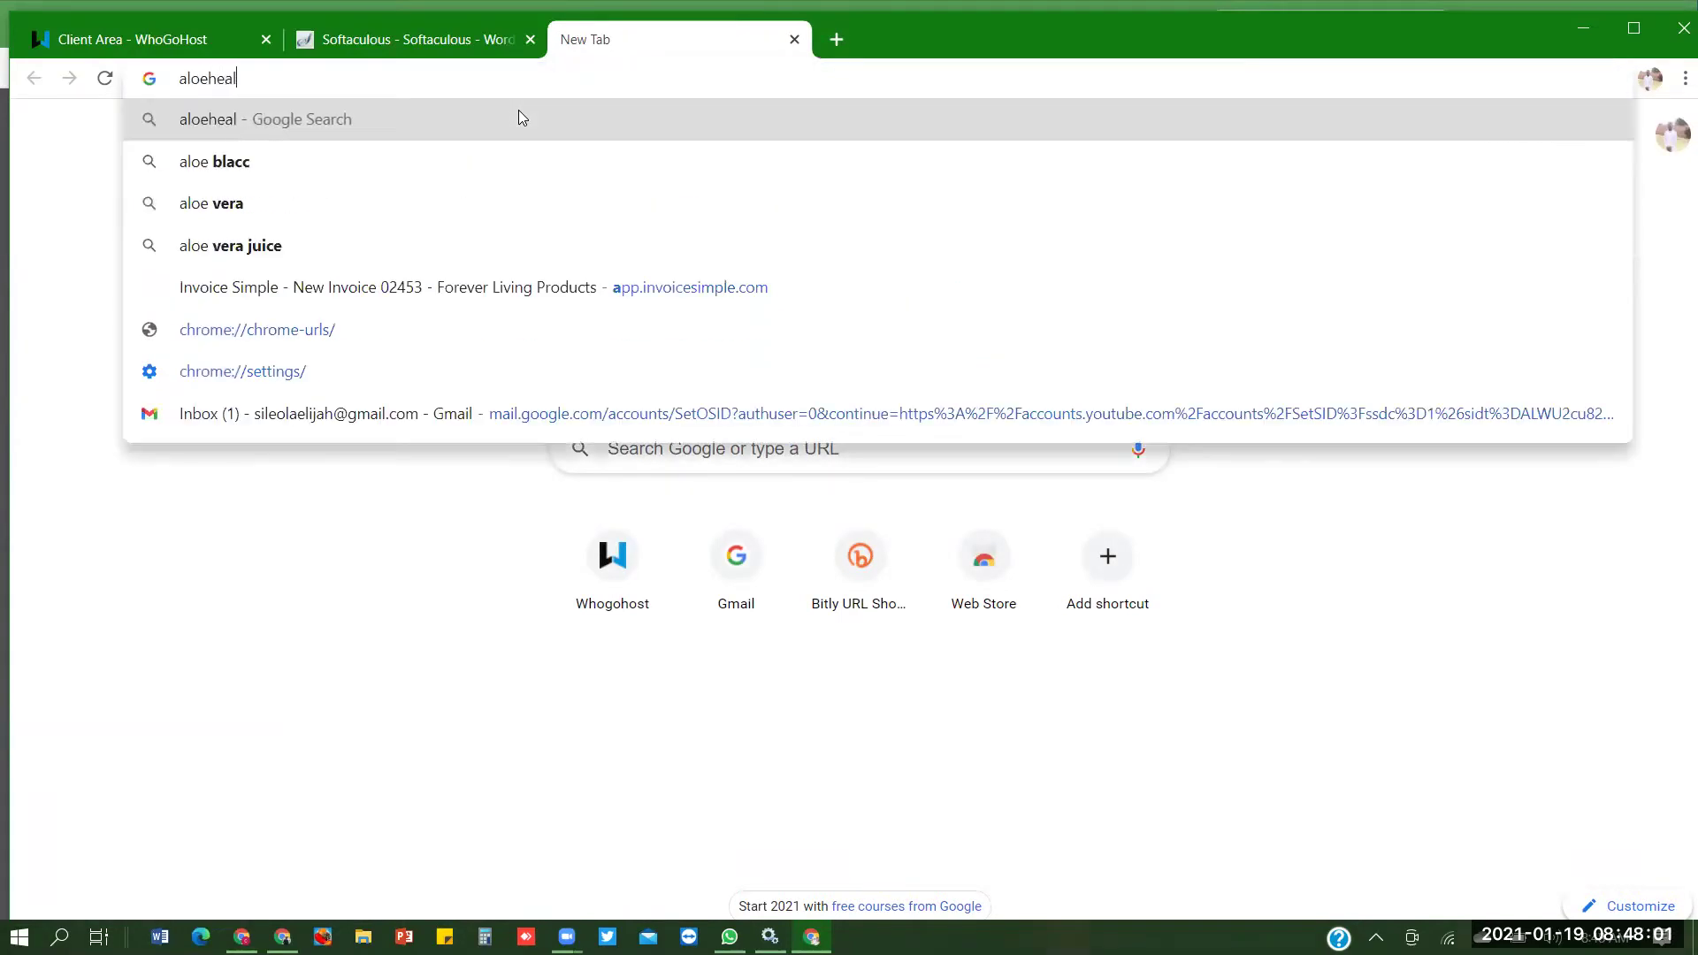
pyautogui.write('th.')
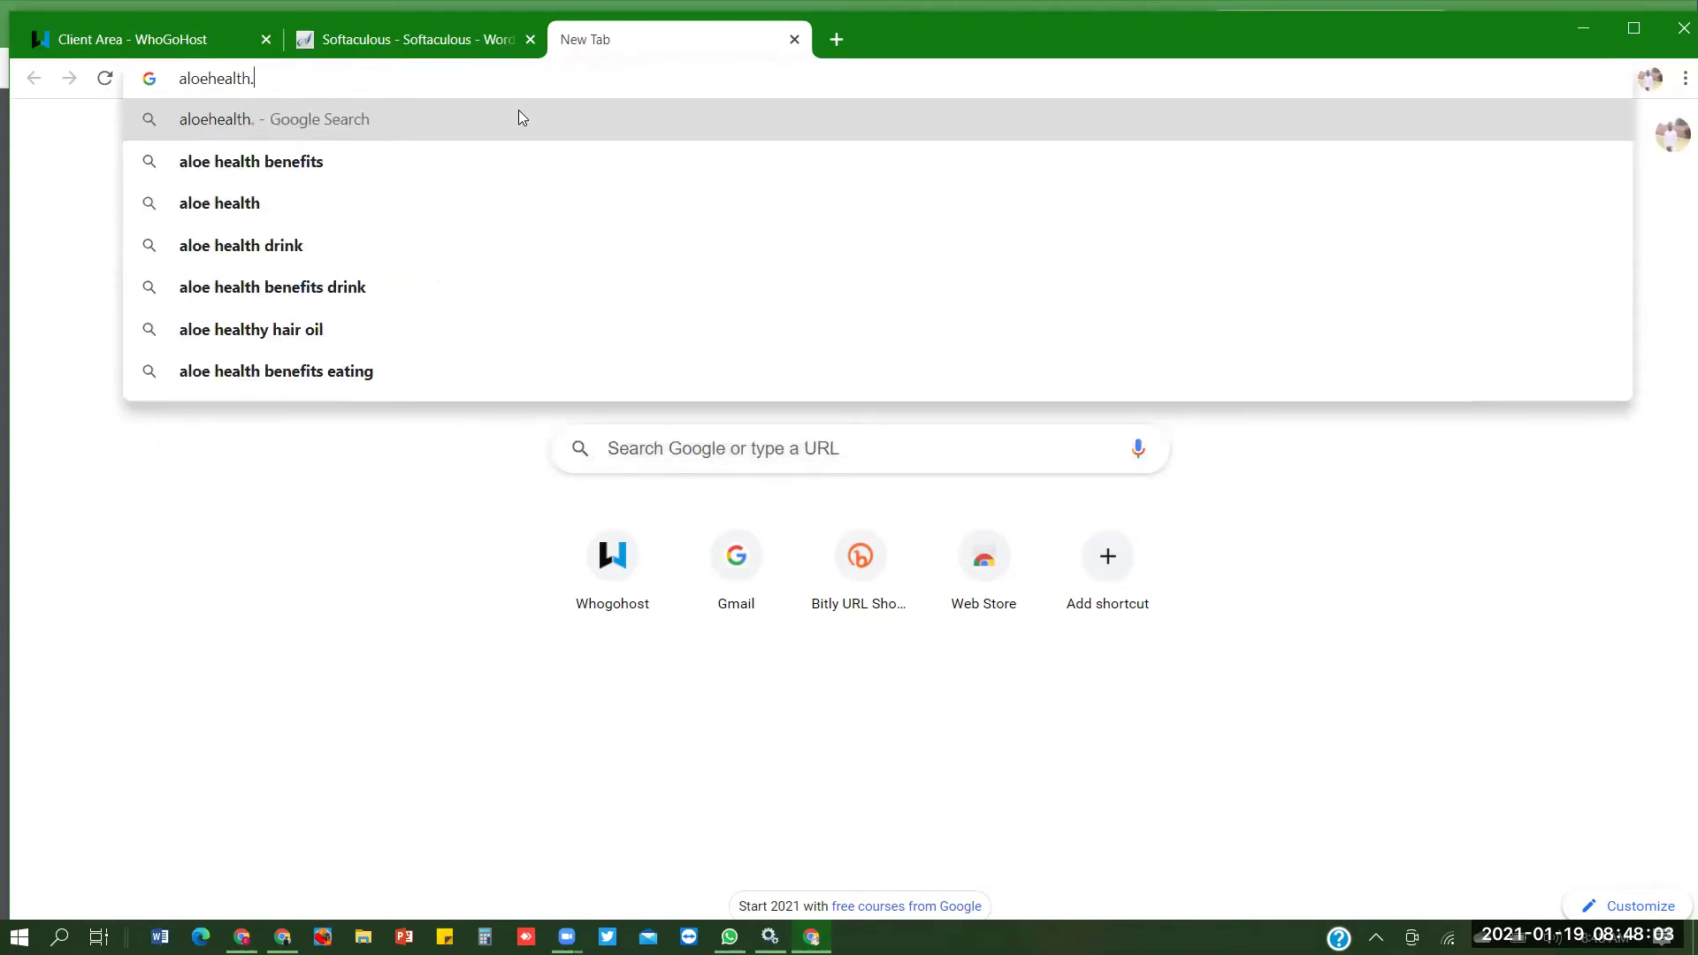
pyautogui.write('name.ng')
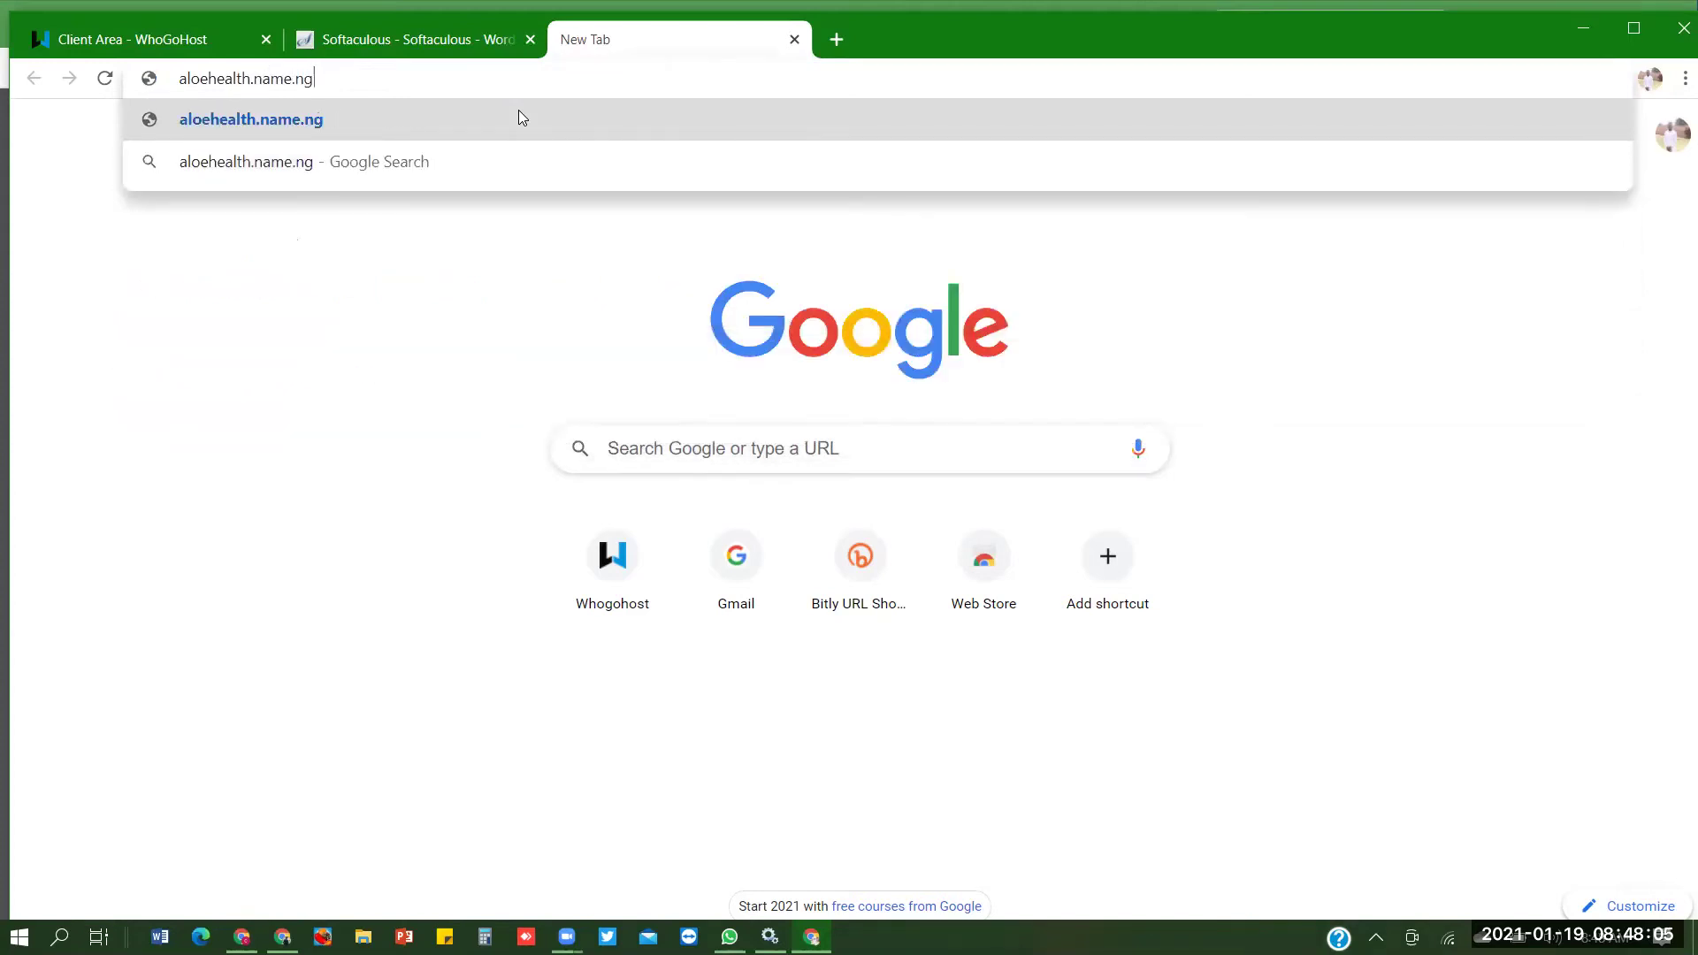
pyautogui.write('/wp-admin')
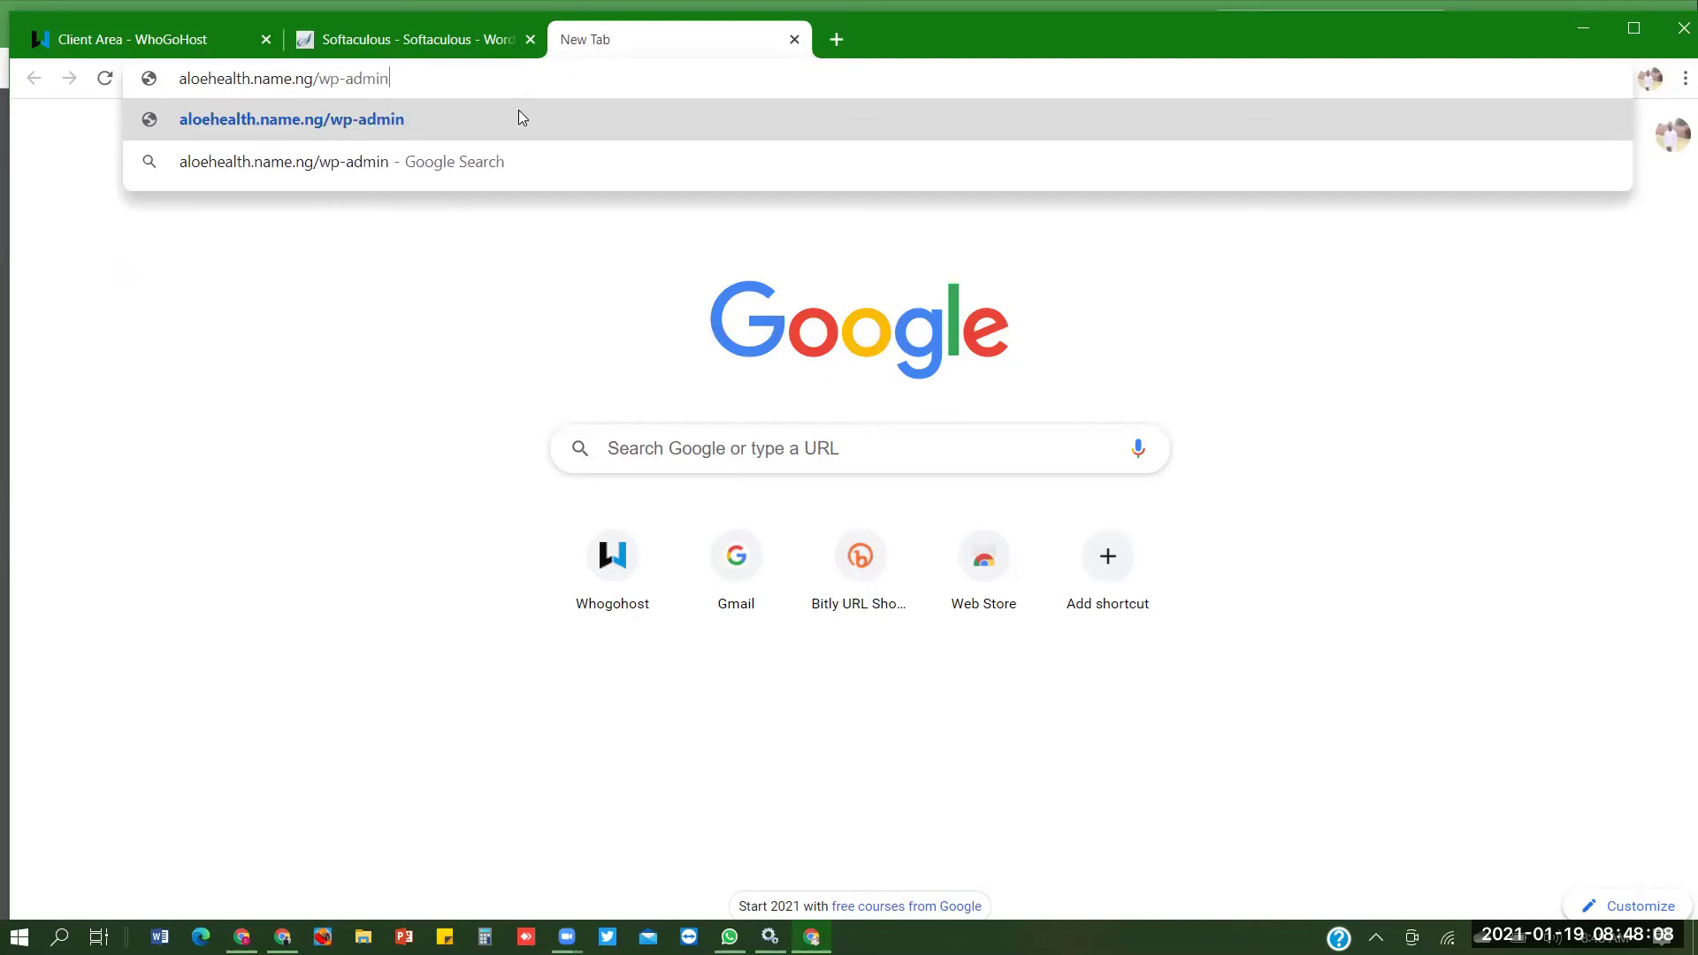
pyautogui.press('Return')
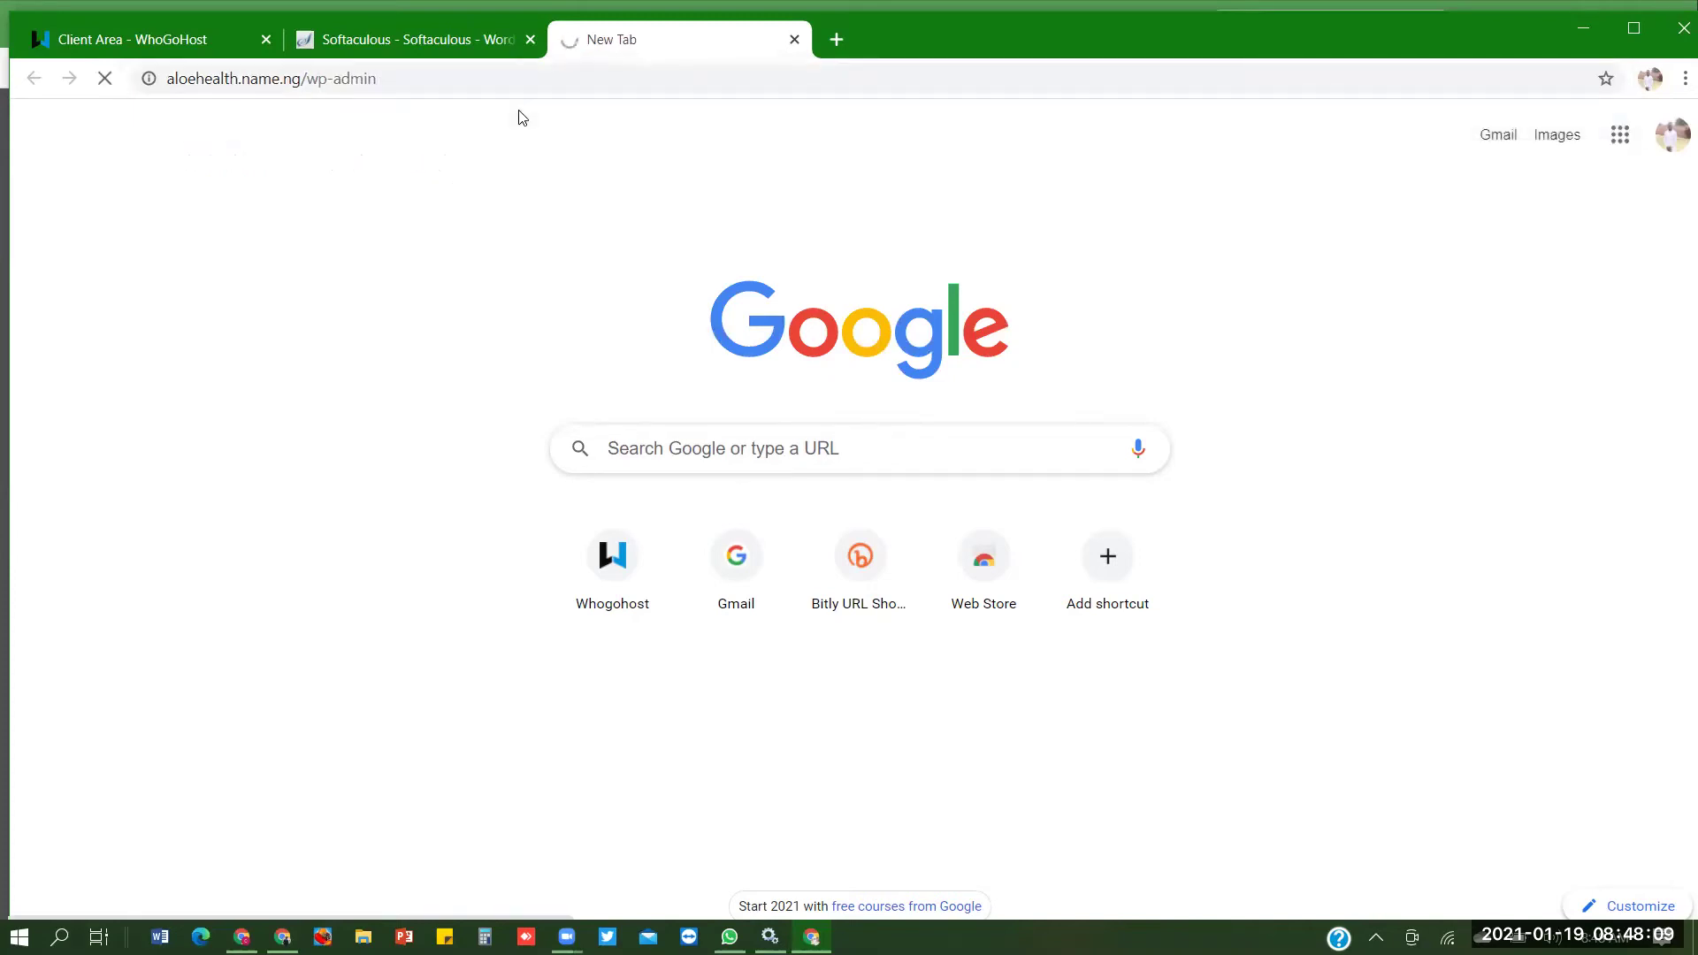